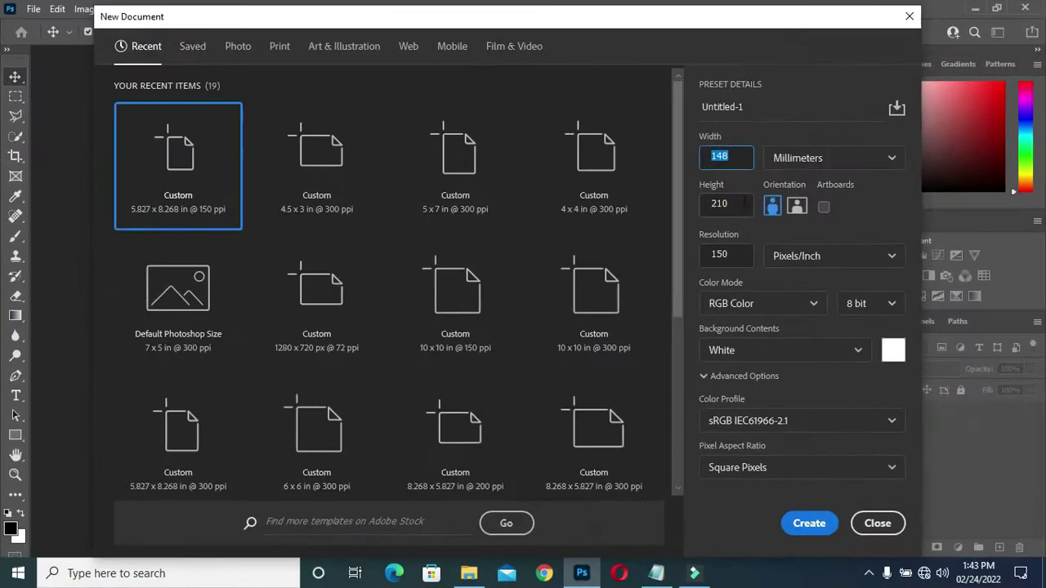
Create a new 148 × 210 mm document at 150 pixels/inch (874 × 1240 px)
click(741, 204)
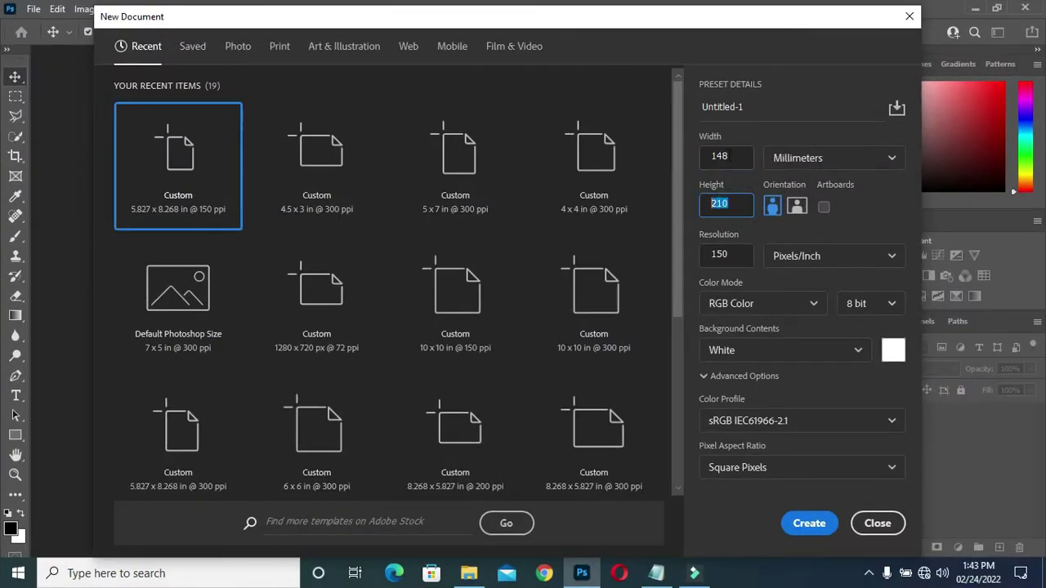
click(729, 156)
text(1)
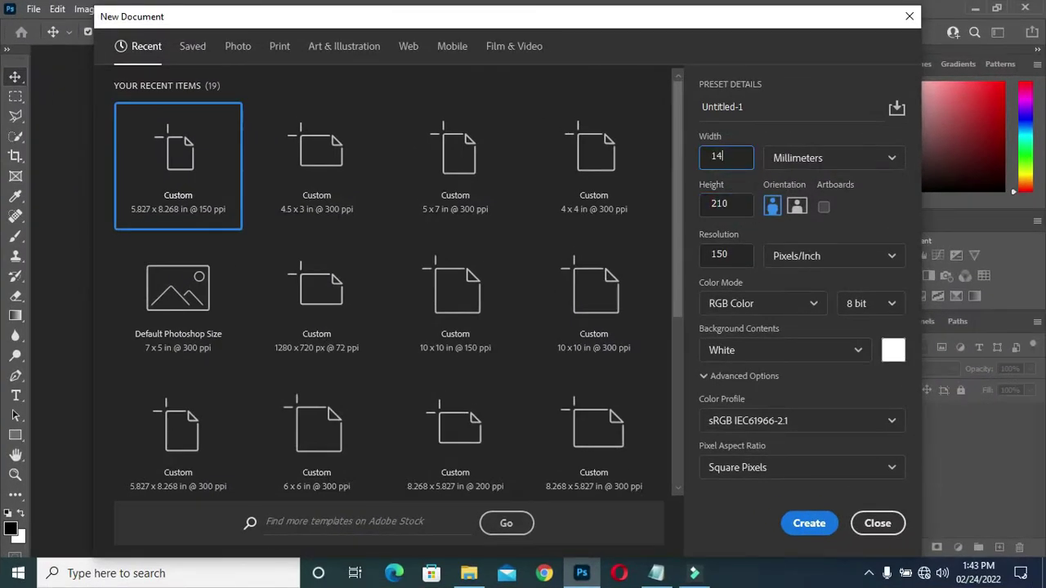
click(727, 204)
click(729, 255)
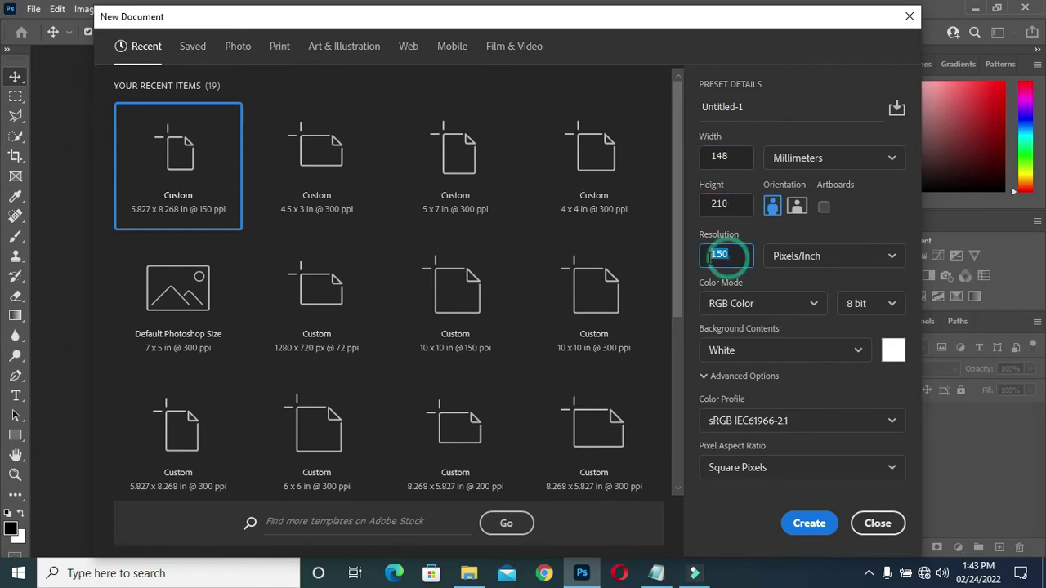
click(818, 525)
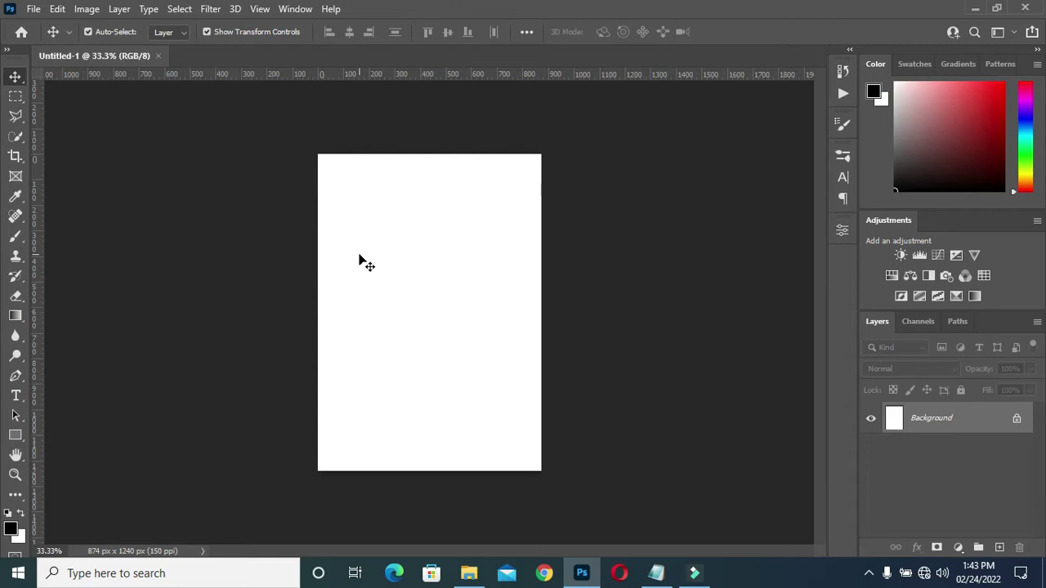
Zoom to 50% and add a Solid Color fill layer in dark purple #460042
key(ctrl+plus)
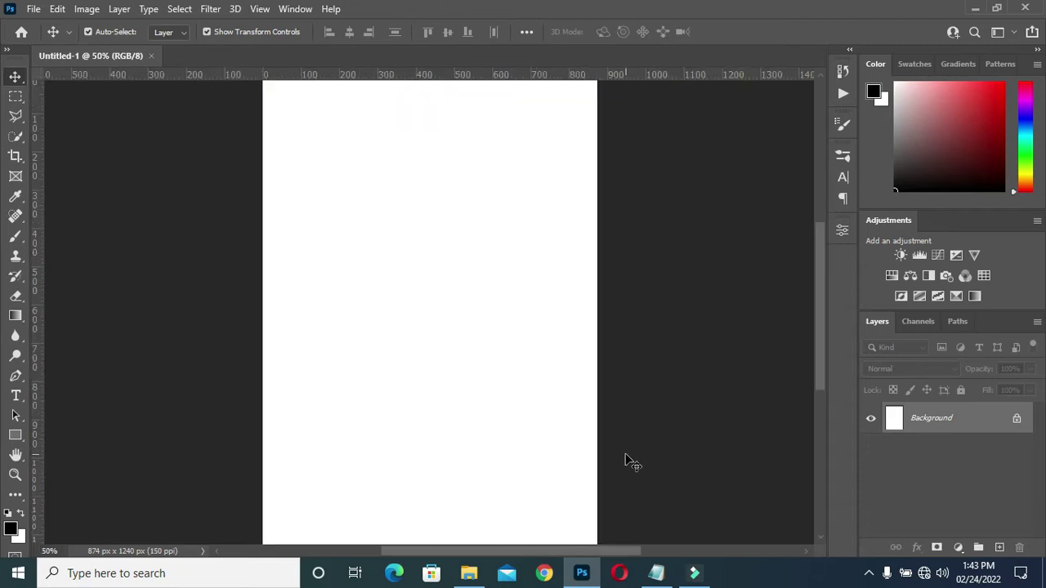
click(958, 547)
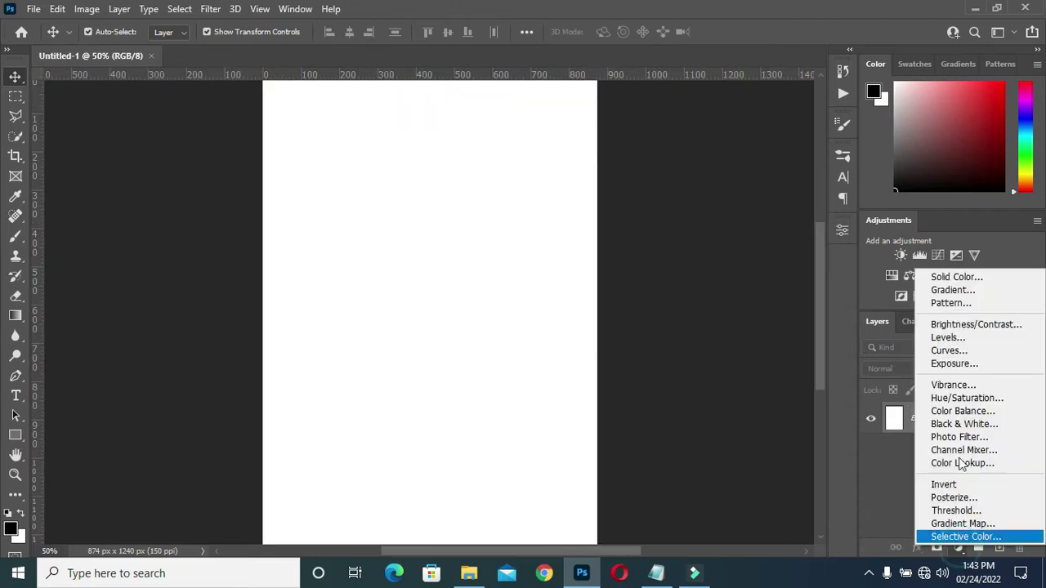
click(957, 277)
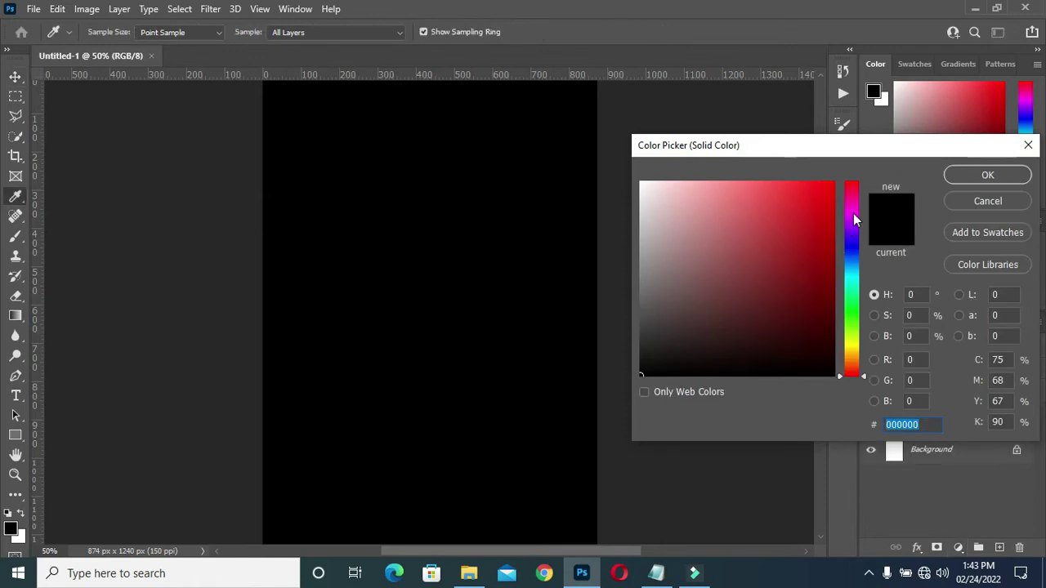
click(854, 212)
drag(830, 236, 835, 323)
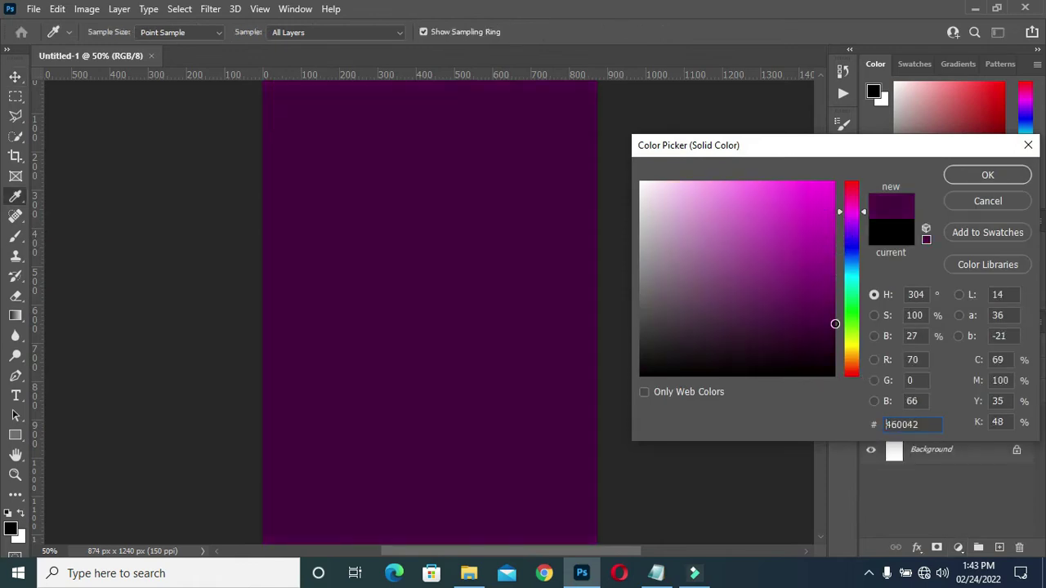
click(989, 178)
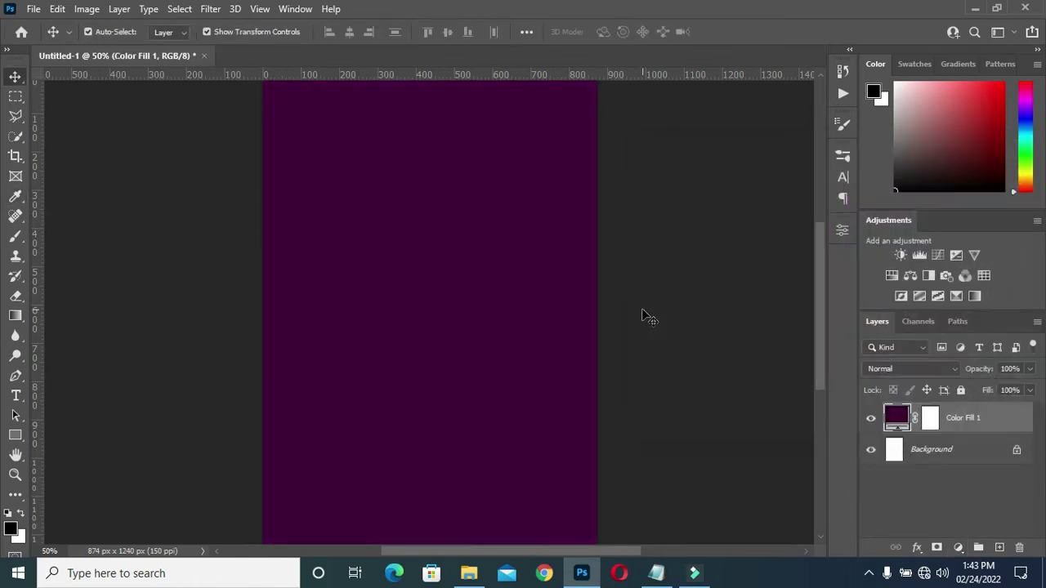
Place the abstract low-poly artwork, rotated 90° and scaled to about 44% across the page
click(468, 572)
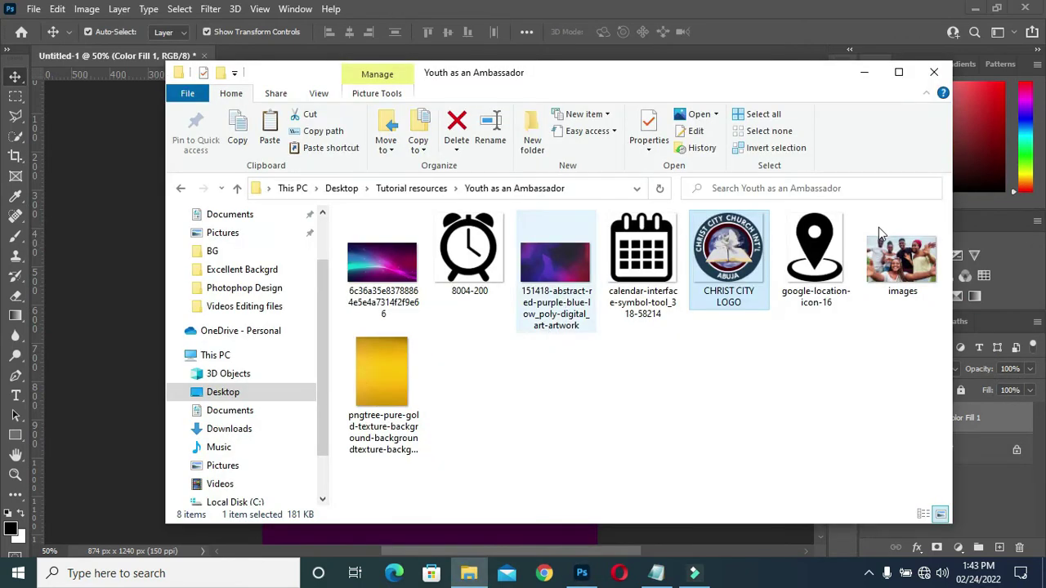
click(532, 261)
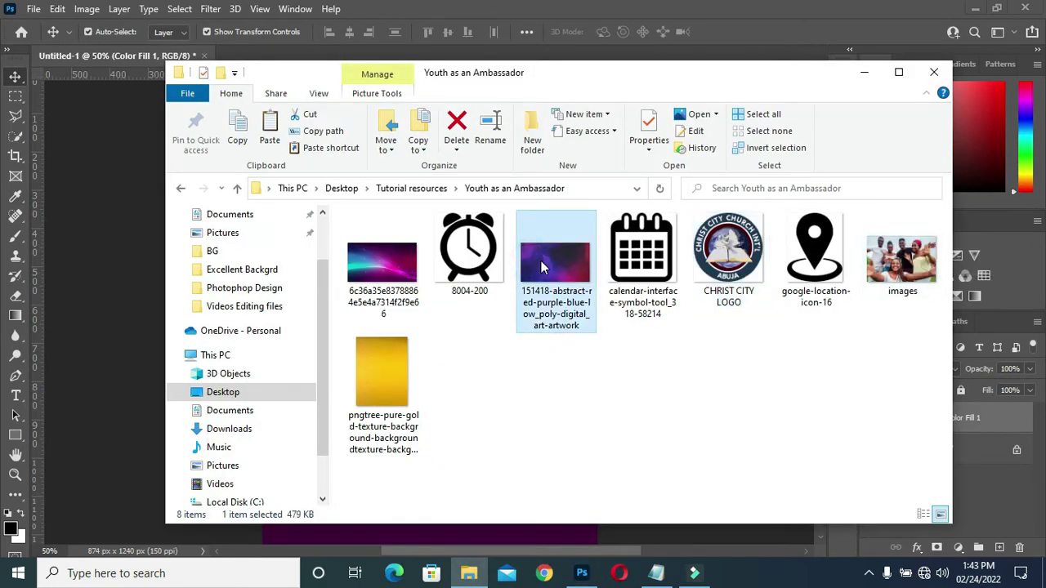
drag(541, 261, 367, 267)
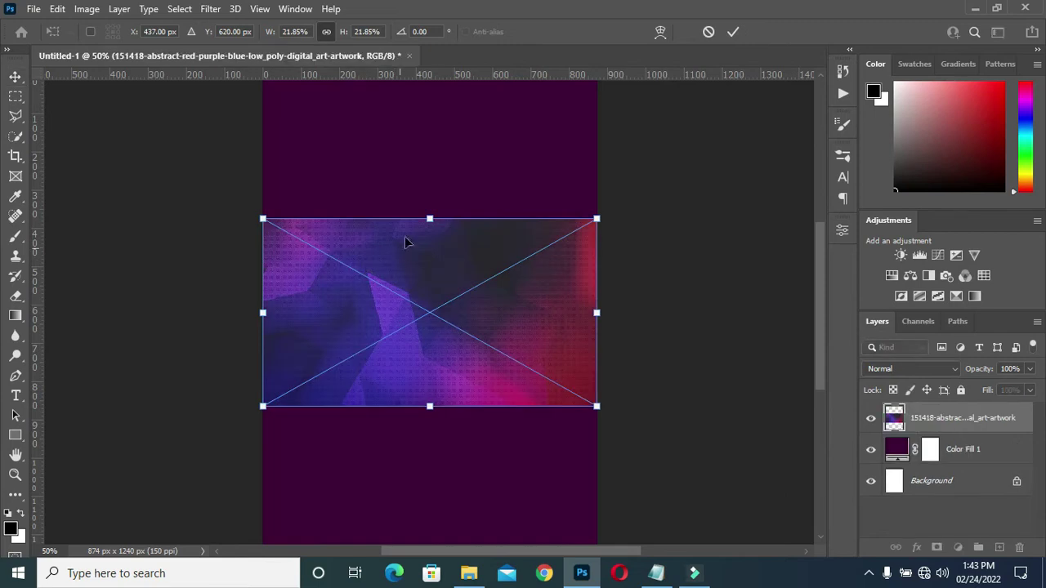
drag(608, 207, 508, 466)
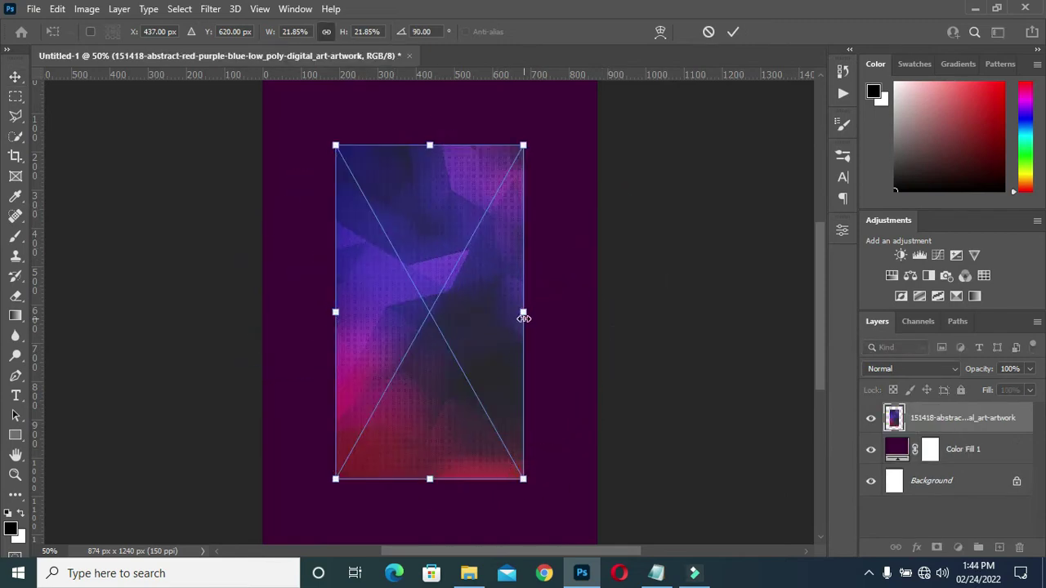
drag(523, 318, 607, 312)
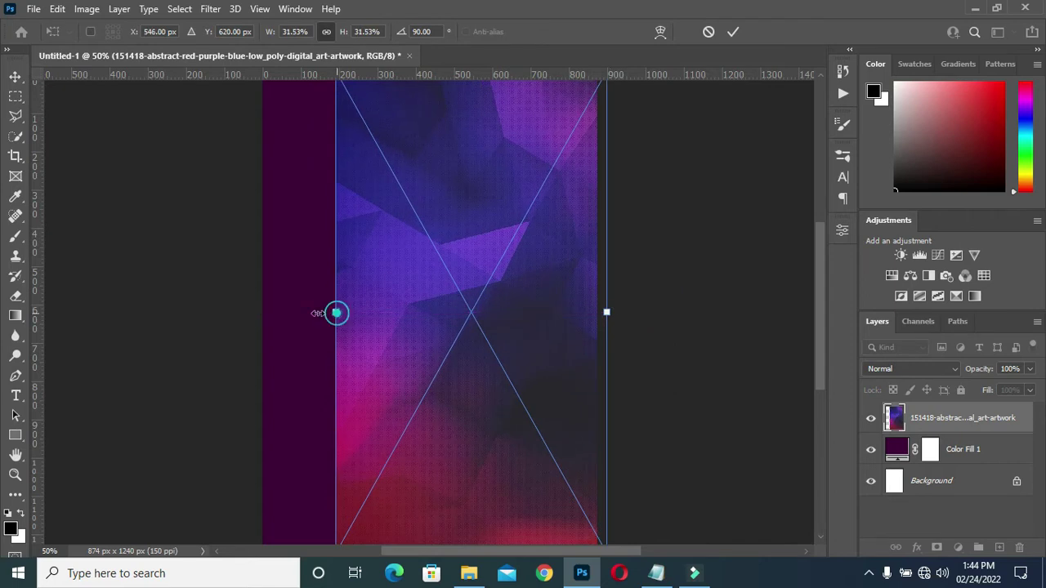
drag(336, 313, 250, 310)
drag(427, 332, 443, 219)
drag(609, 196, 630, 193)
mouse_move(451, 316)
mouse_down()
mouse_move(460, 293)
mouse_move(447, 306)
mouse_up()
key(Return)
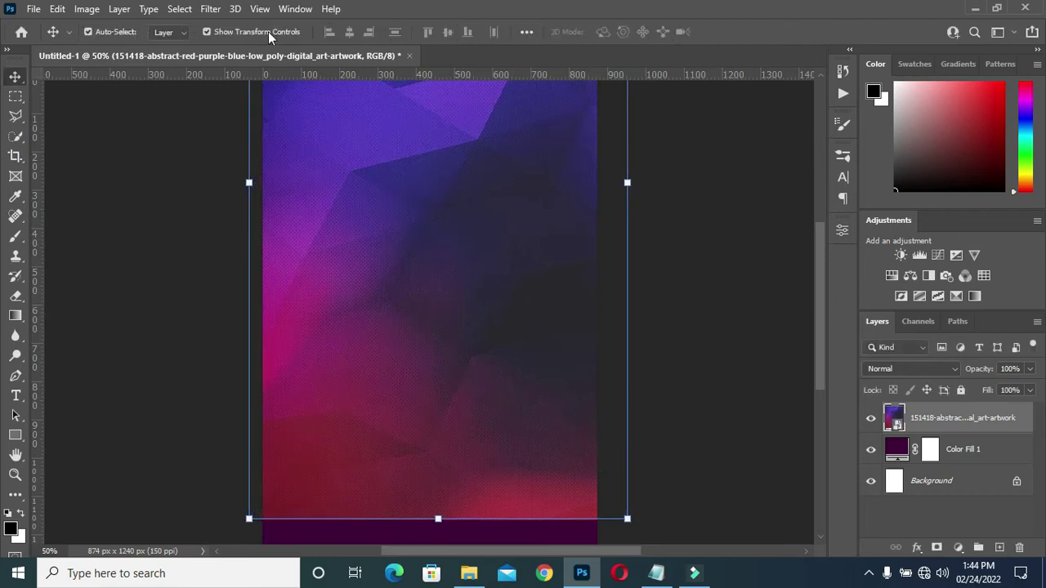
Blur the abstract artwork layer with a 13.9-pixel Gaussian Blur
click(210, 10)
mouse_move(270, 204)
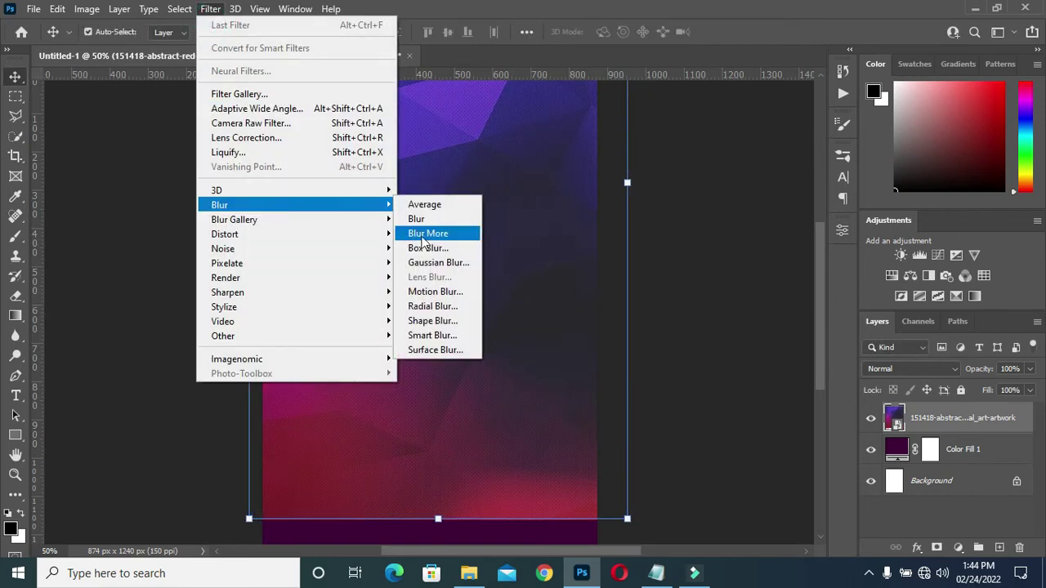
click(431, 262)
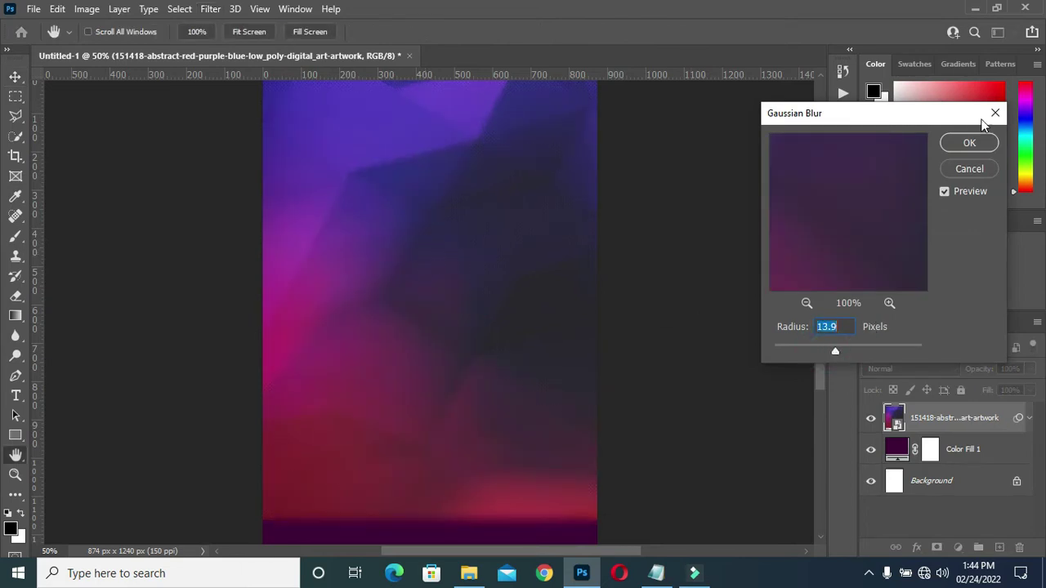
click(969, 144)
key(v)
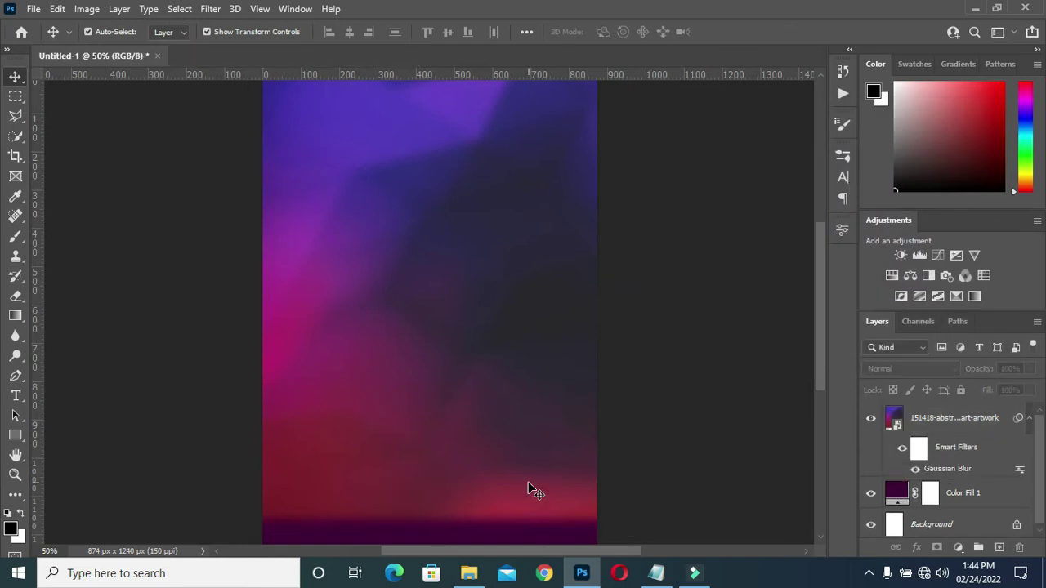
Place the group photo at about 70% size along the top of the poster
click(471, 573)
click(879, 260)
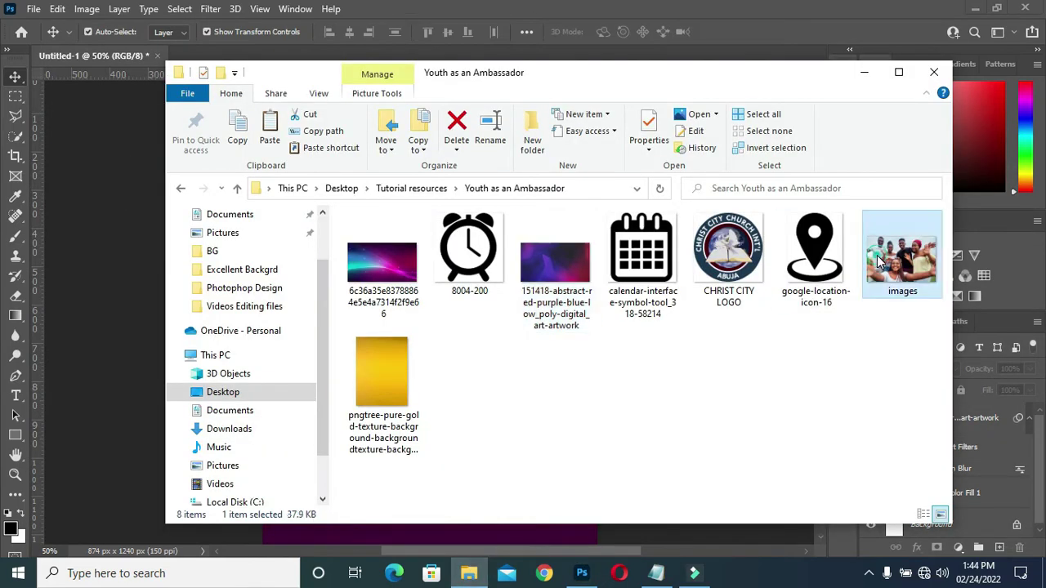
drag(890, 282, 471, 148)
drag(430, 291, 430, 319)
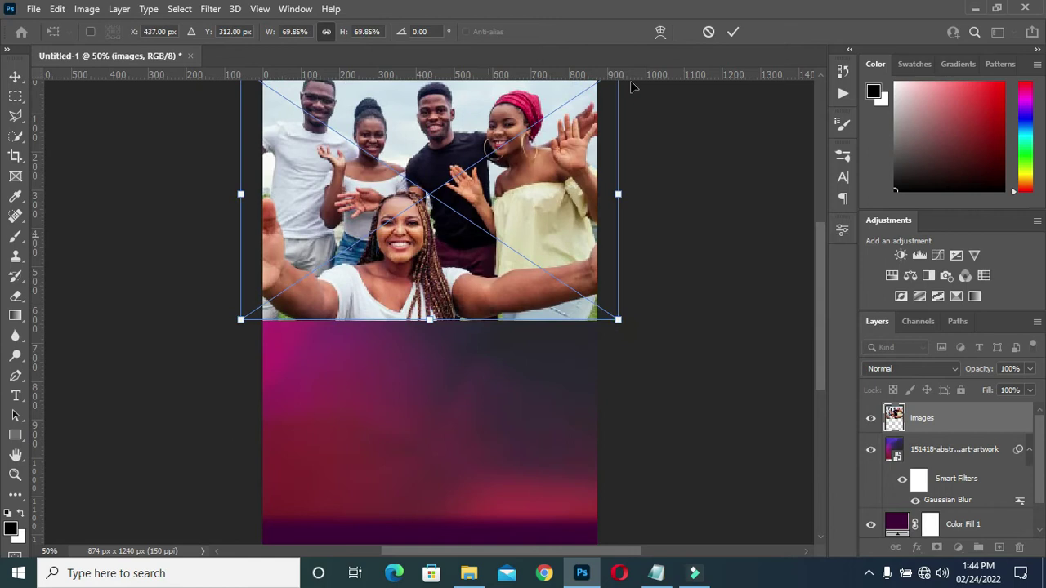
click(732, 31)
drag(821, 279, 820, 258)
click(536, 274)
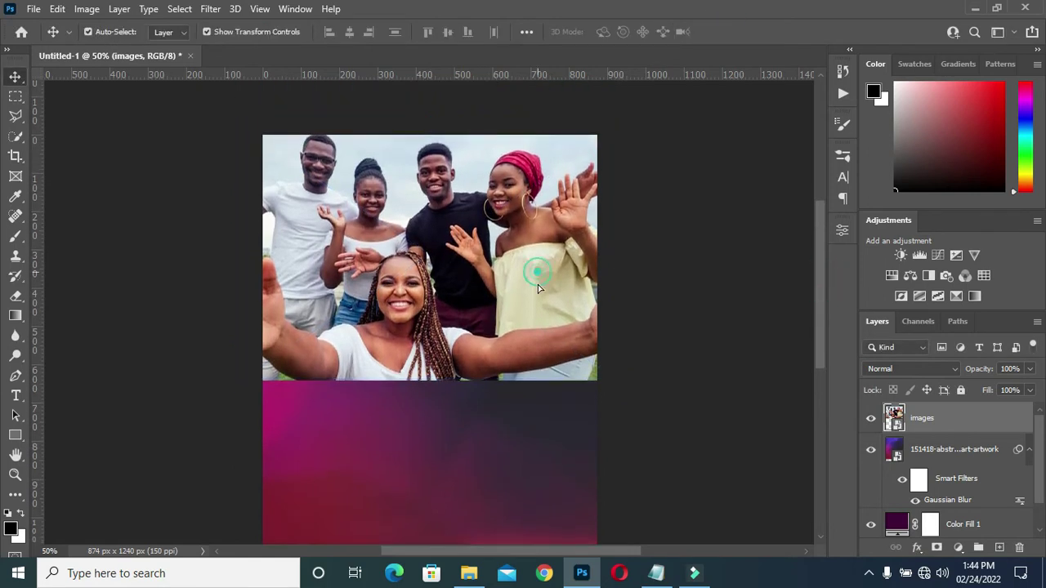
drag(538, 287, 529, 282)
drag(546, 239, 546, 238)
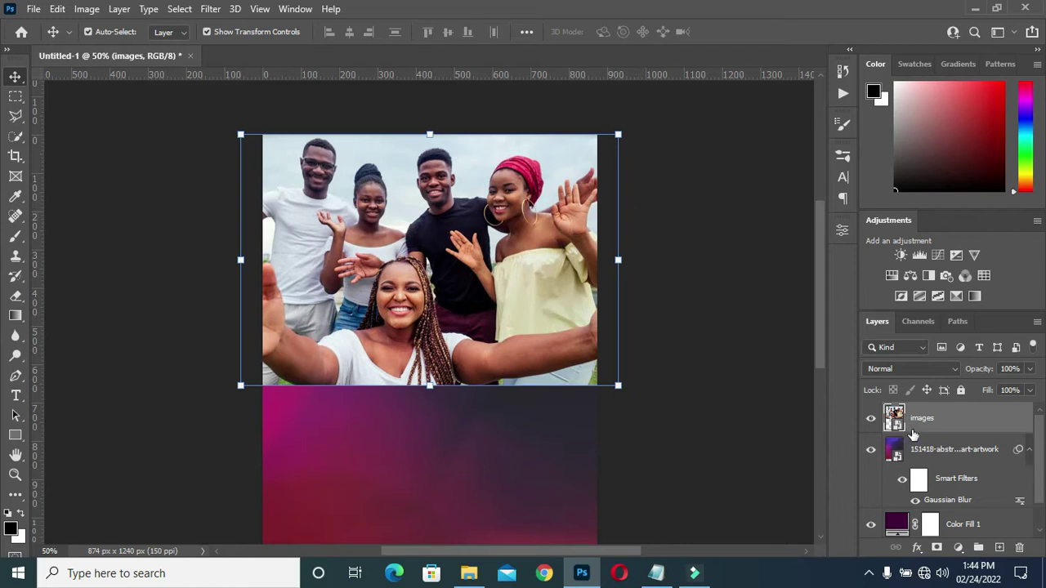
Set the group photo's blend mode to Multiply at 30% opacity
click(905, 375)
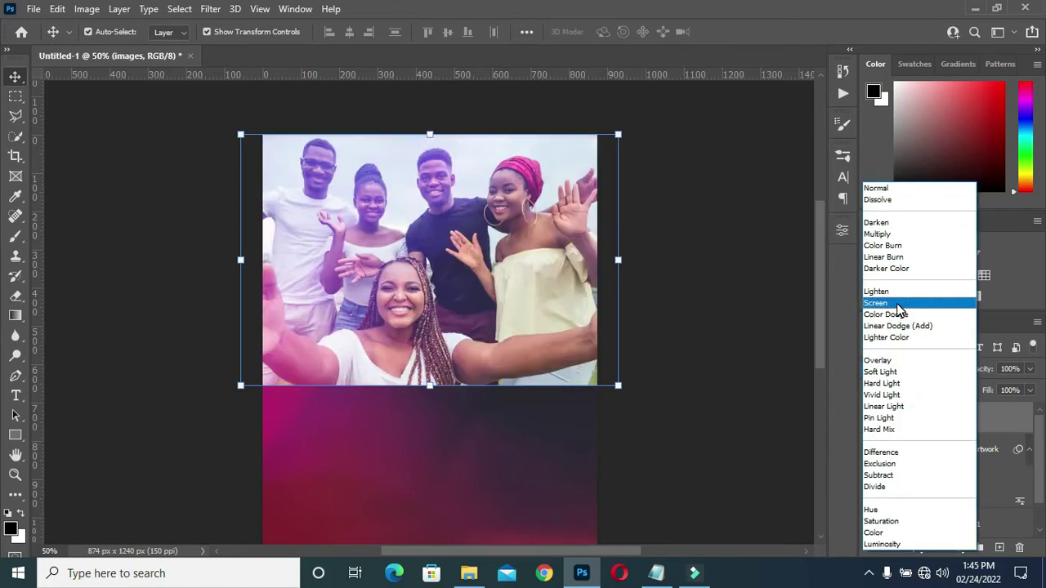
click(895, 235)
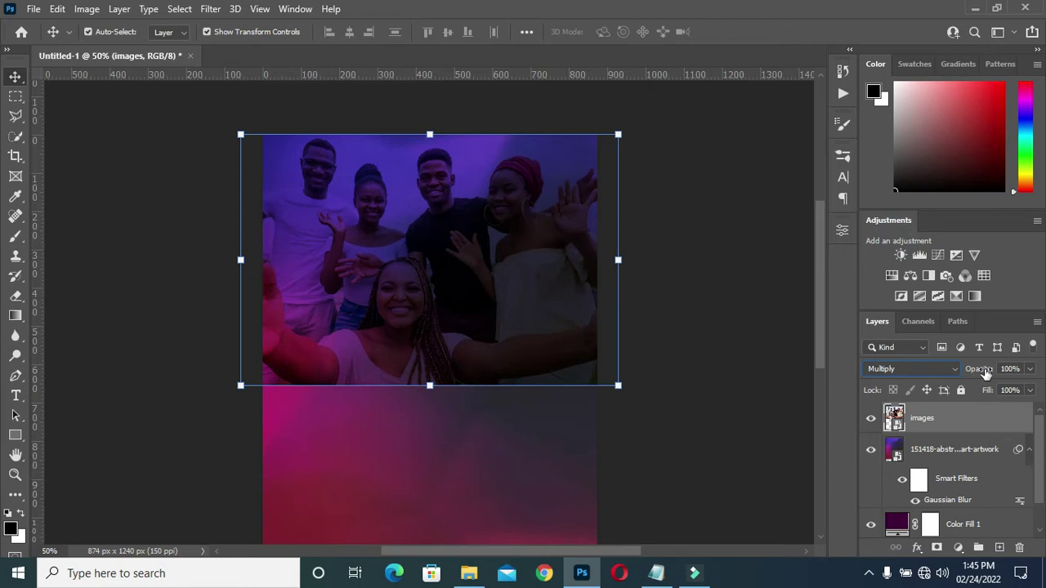
mouse_move(966, 376)
mouse_down()
mouse_move(984, 372)
mouse_move(965, 375)
mouse_up()
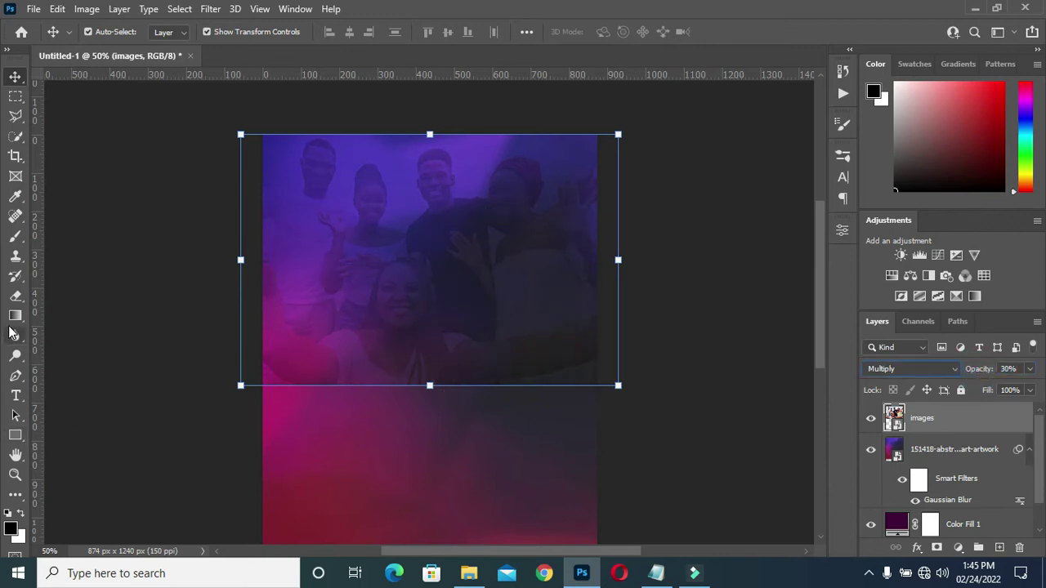
Give the group photo a gradient layer mask fading its bottom edge, at 25% opacity
click(17, 316)
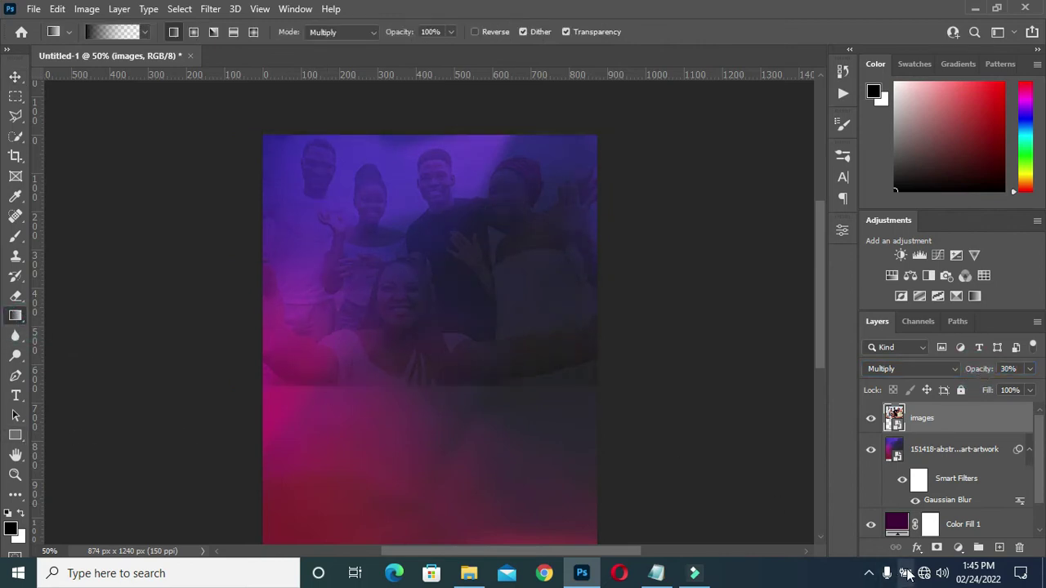
click(936, 549)
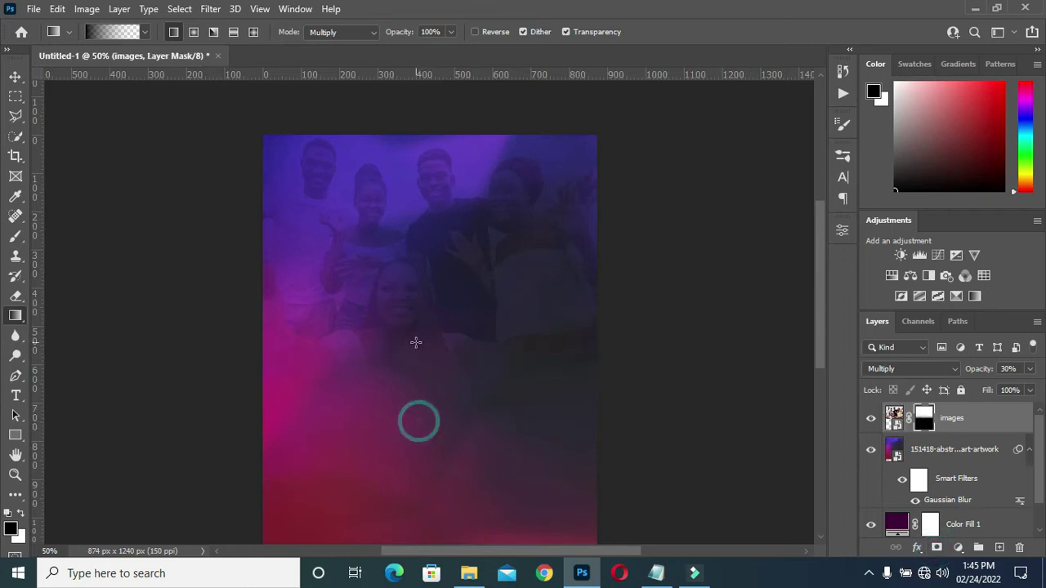
click(16, 76)
click(134, 199)
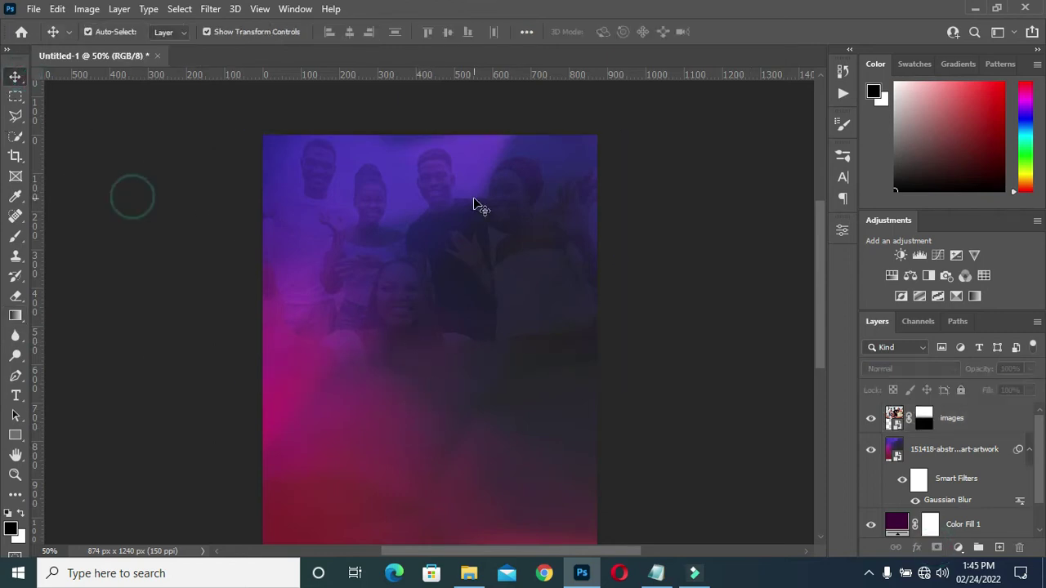
scroll(476, 205, down, 3)
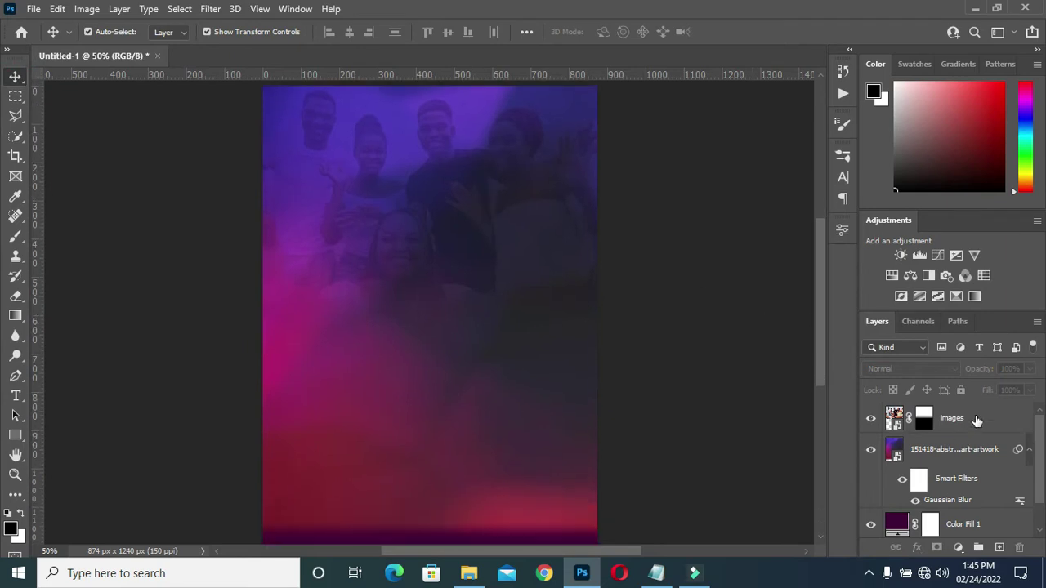
click(976, 419)
click(692, 366)
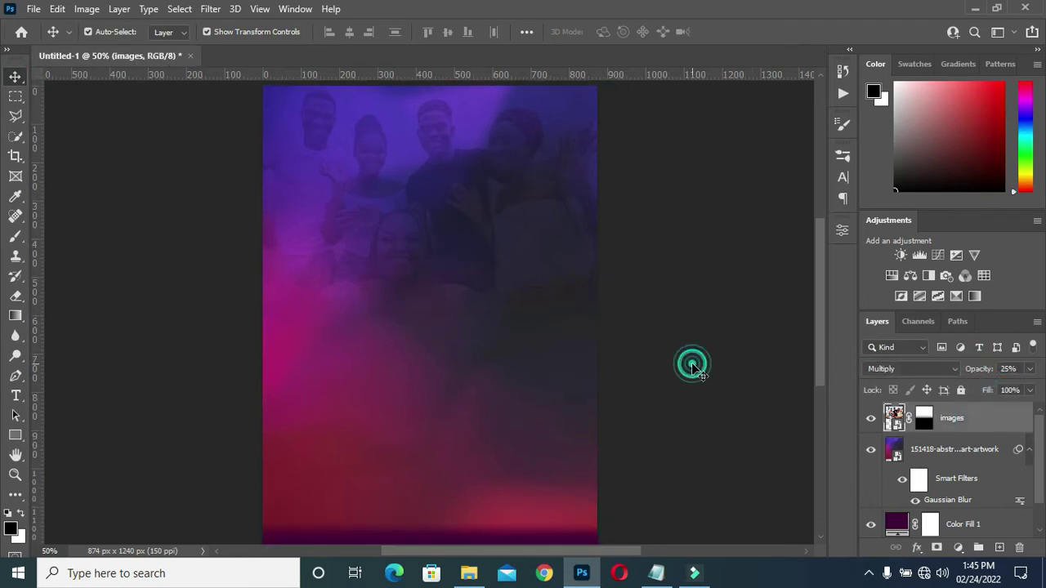
Place the glowing swirl image over the group photo, enlarged and shifted slightly down
click(468, 573)
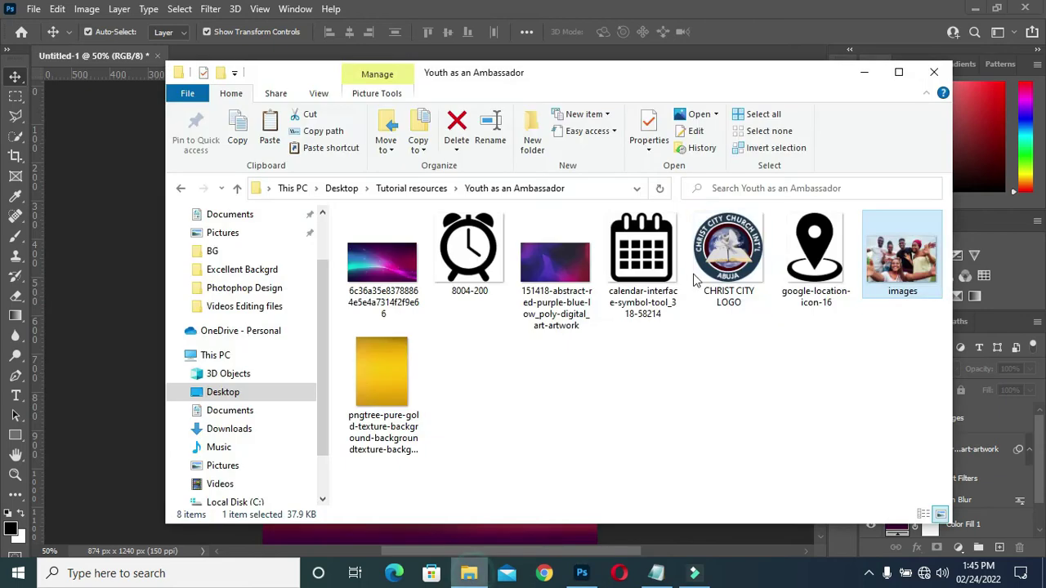
drag(380, 268, 435, 310)
drag(432, 270, 431, 273)
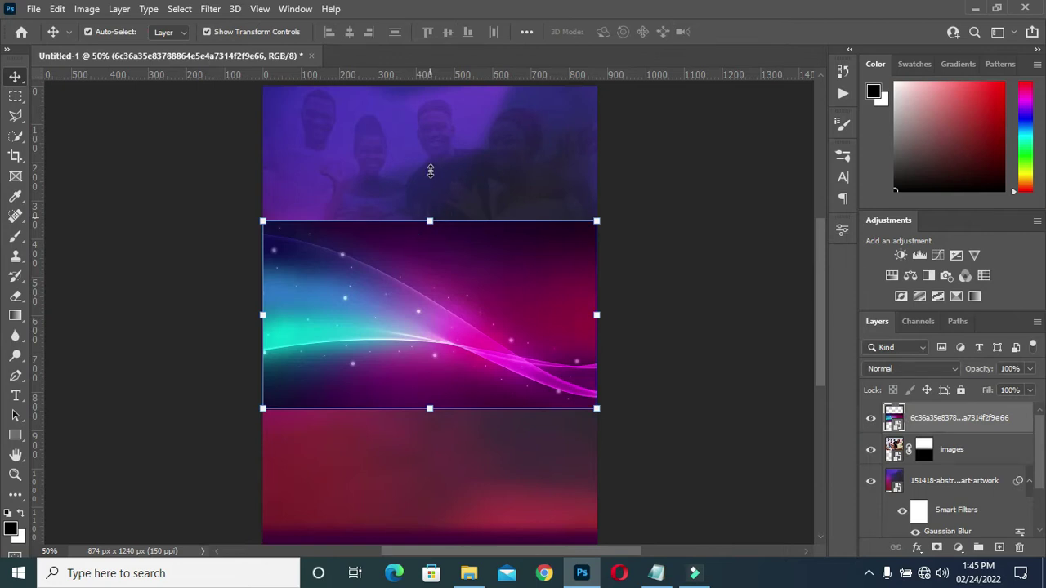
drag(431, 171, 430, 156)
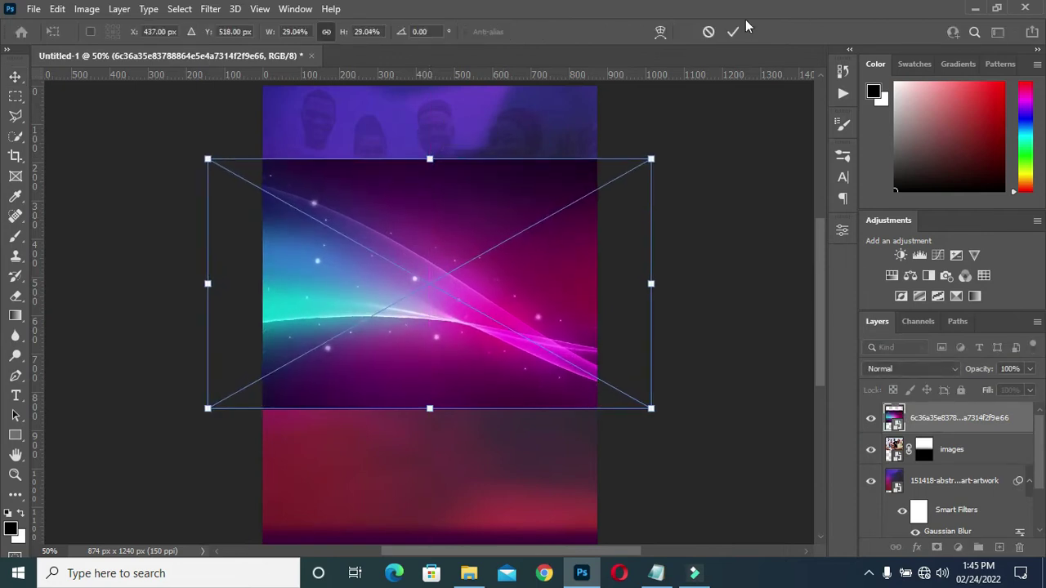
click(735, 30)
drag(451, 341, 451, 349)
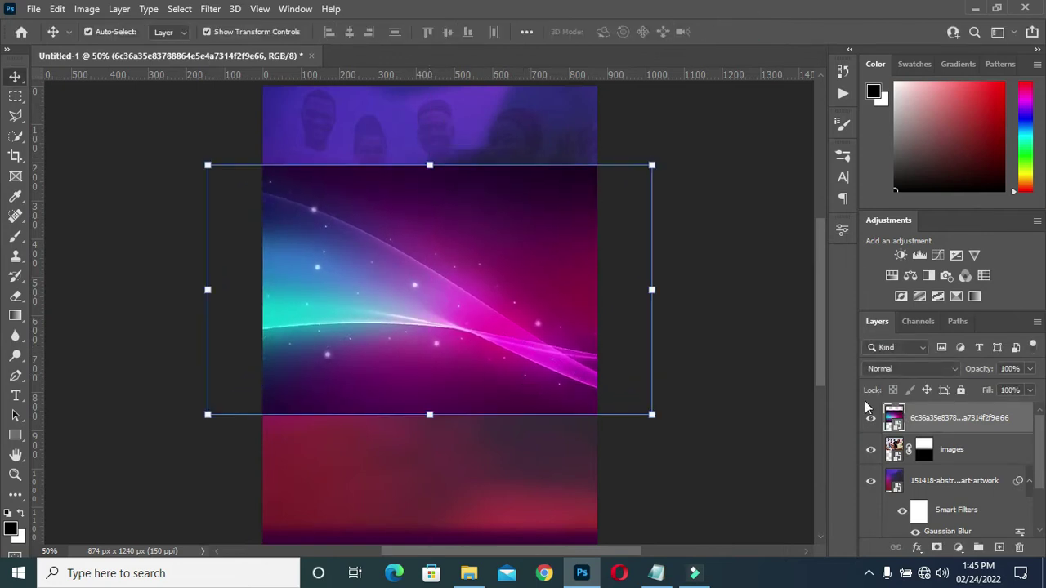
Set the swirl layer to Screen, fade its top and bottom with a gradient mask, then hide it
click(897, 367)
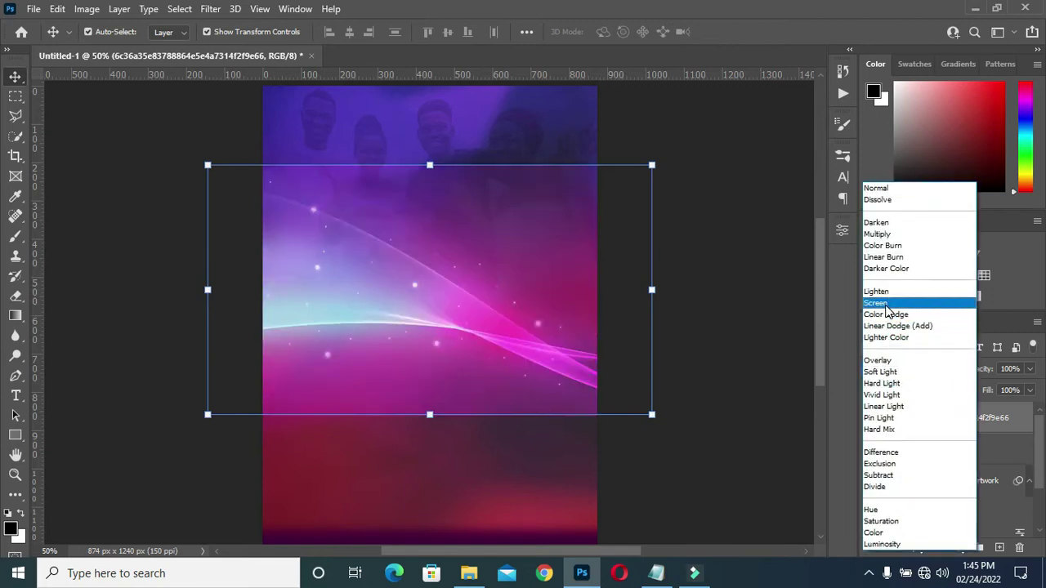
click(887, 307)
click(938, 548)
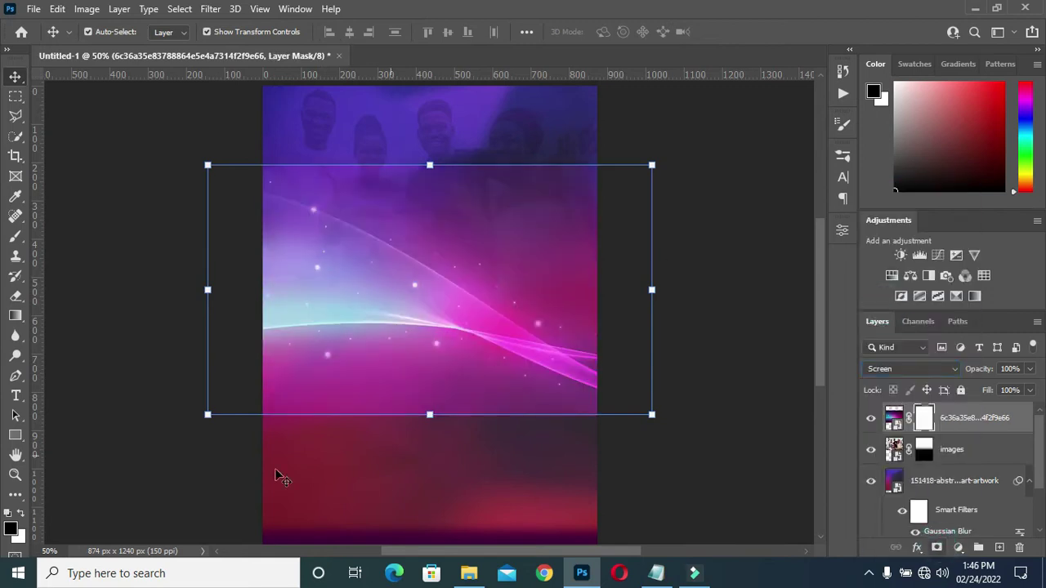
click(15, 317)
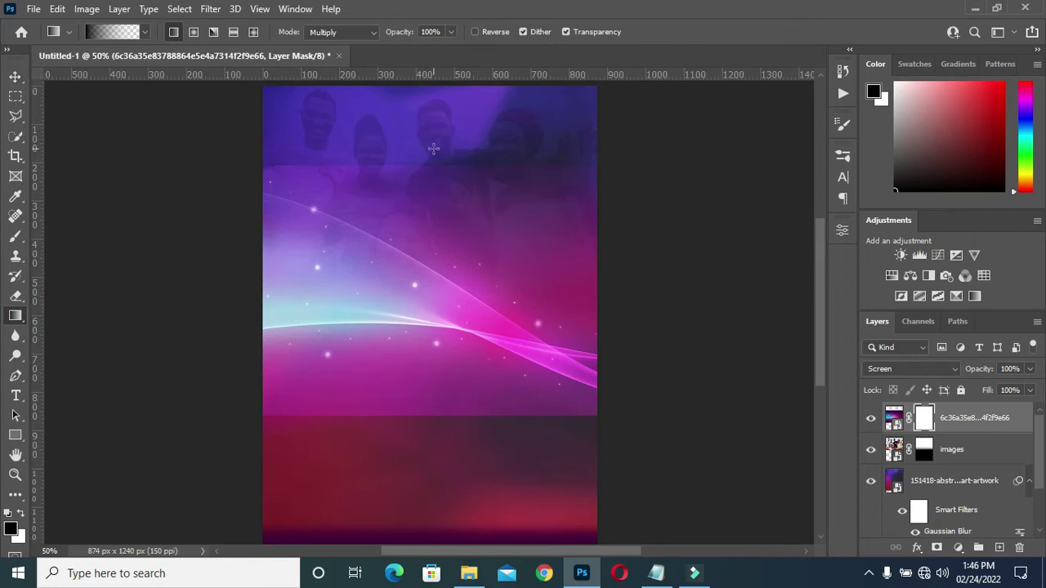
drag(425, 144, 426, 197)
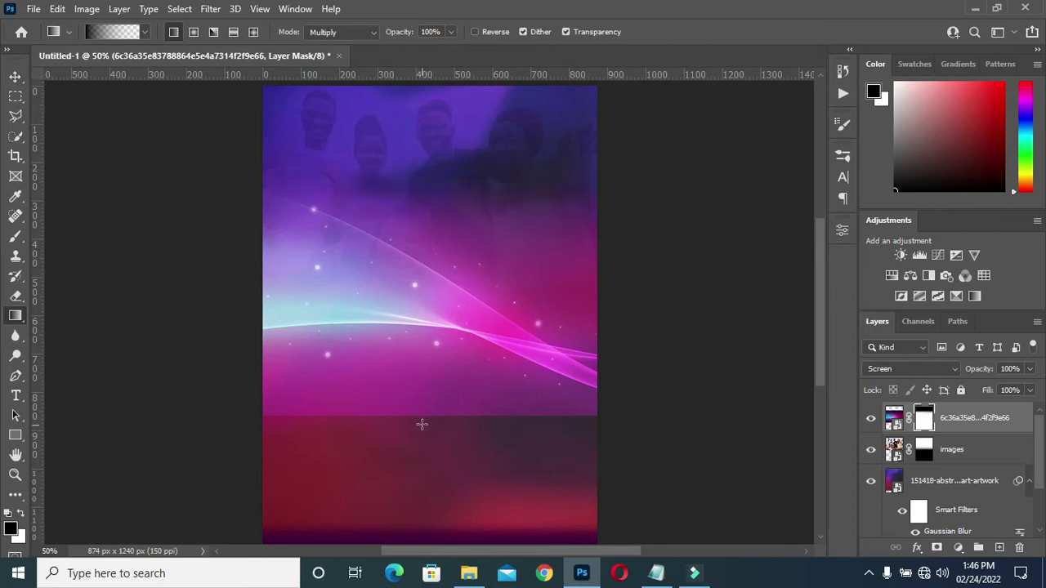
drag(421, 425, 391, 277)
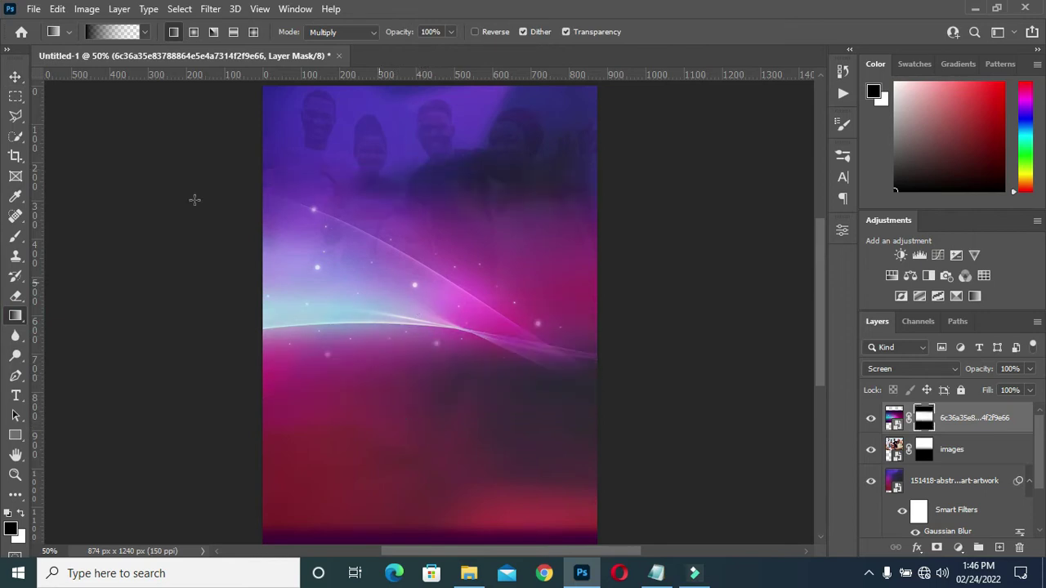
click(15, 77)
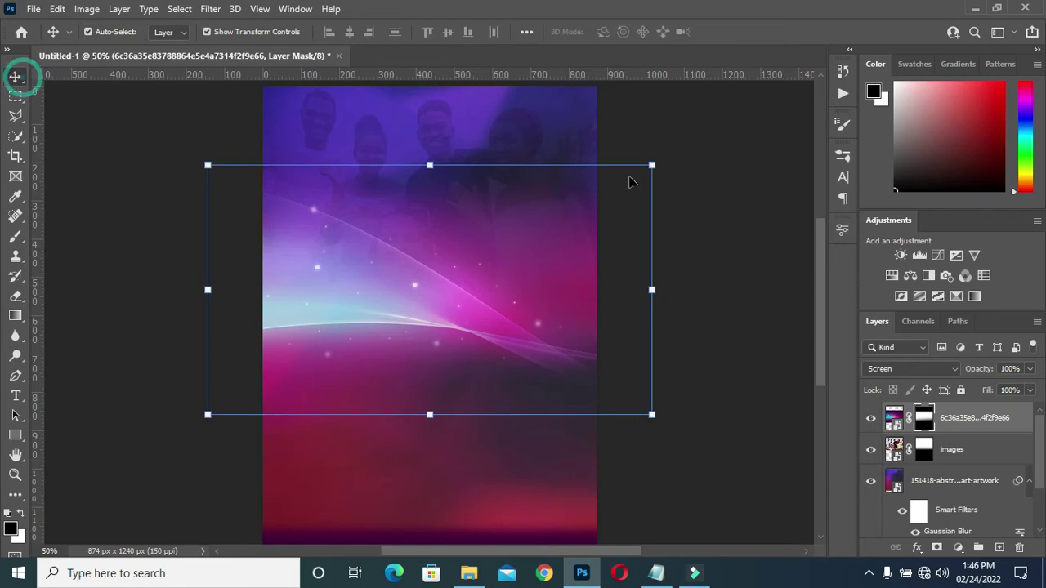
click(871, 419)
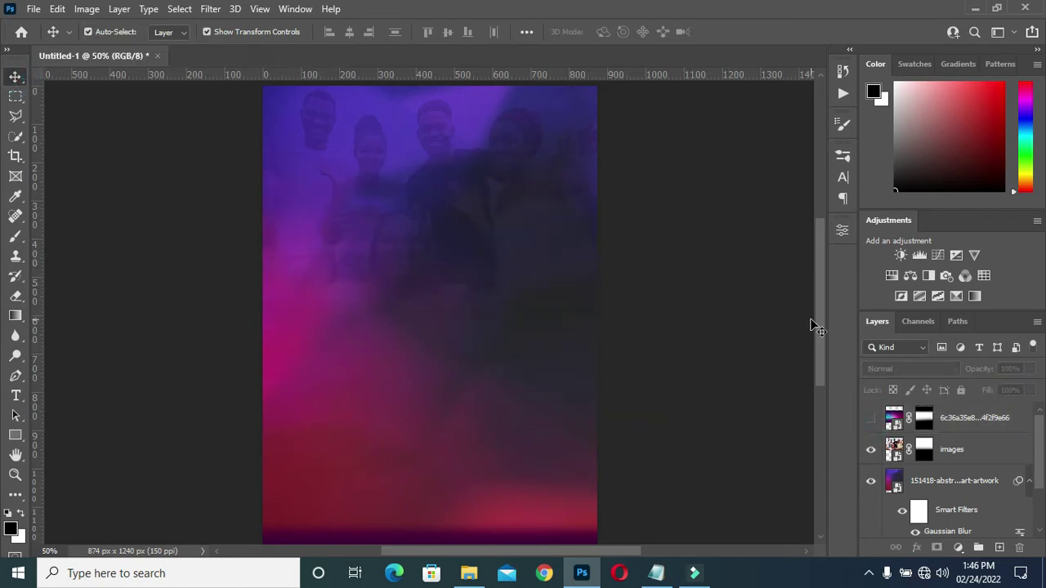
Drag the gold pngtree texture file from the images folder onto the poster
drag(821, 326, 821, 341)
click(468, 572)
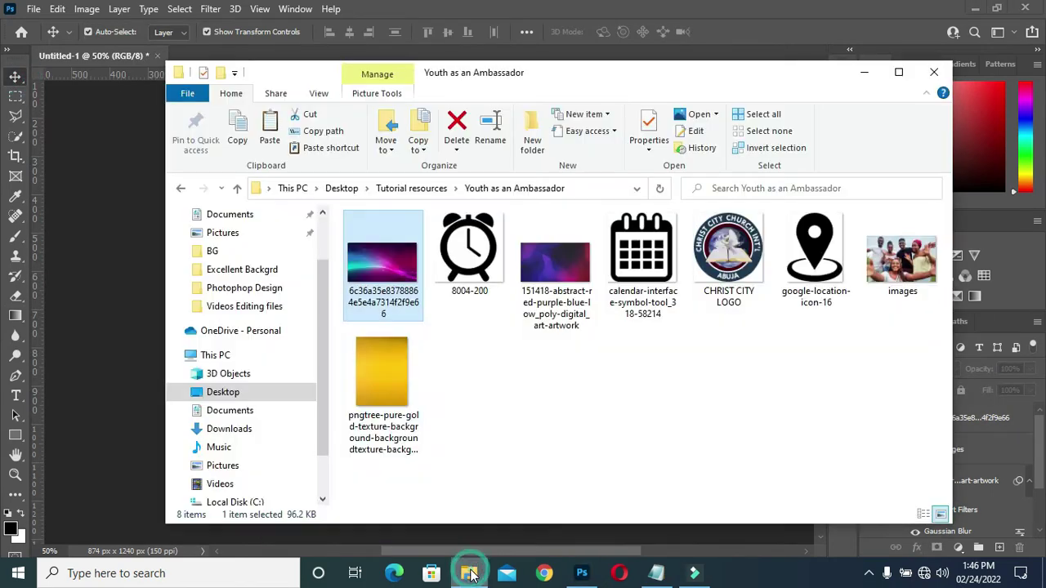
click(390, 378)
drag(388, 378, 441, 411)
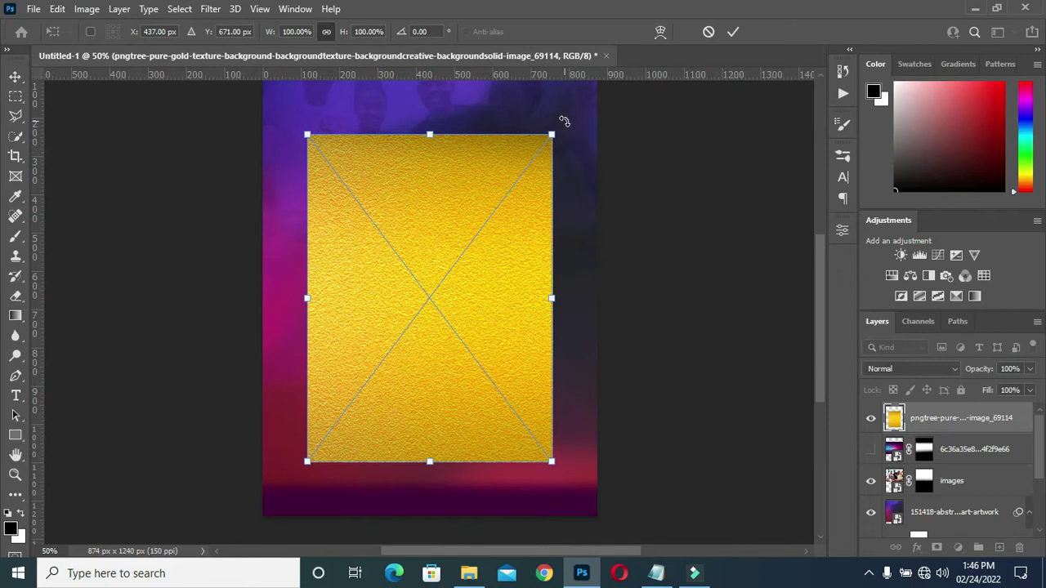
Rotate the gold texture 90°, scale it to 110.75% and position it over the lower half
drag(563, 119, 611, 439)
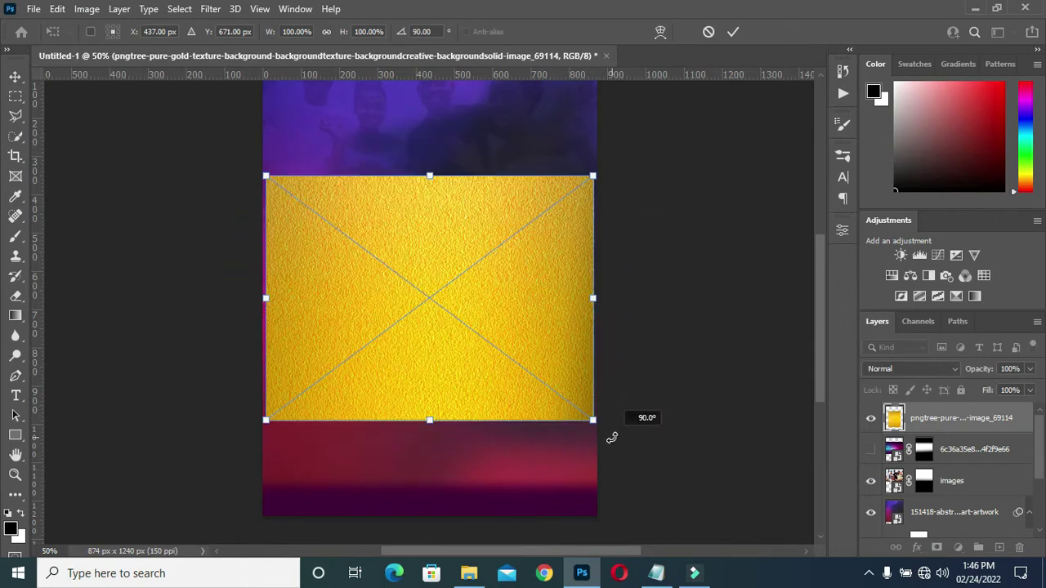
drag(447, 383, 434, 509)
drag(584, 424, 618, 428)
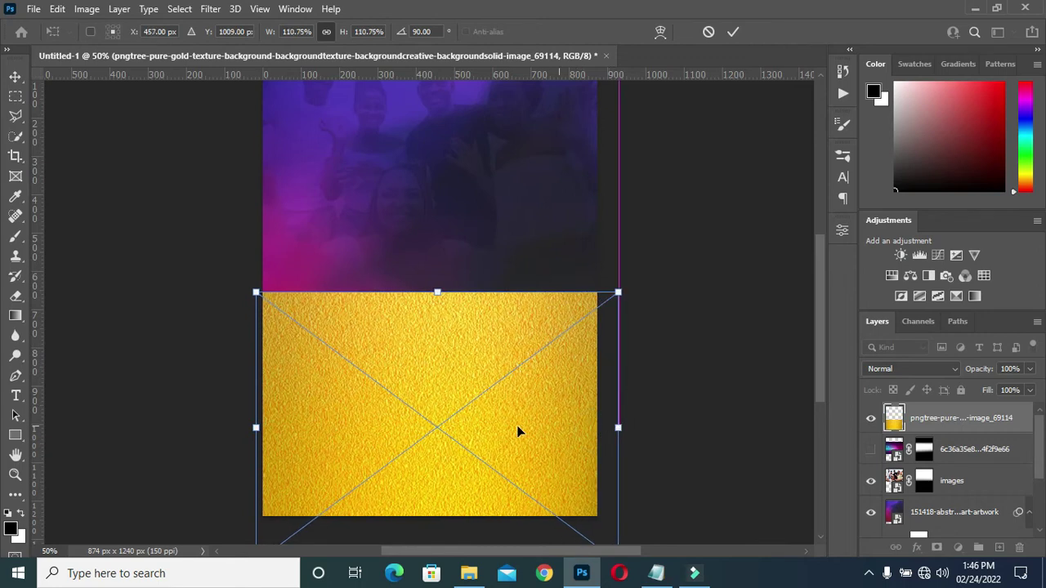
drag(517, 425, 487, 437)
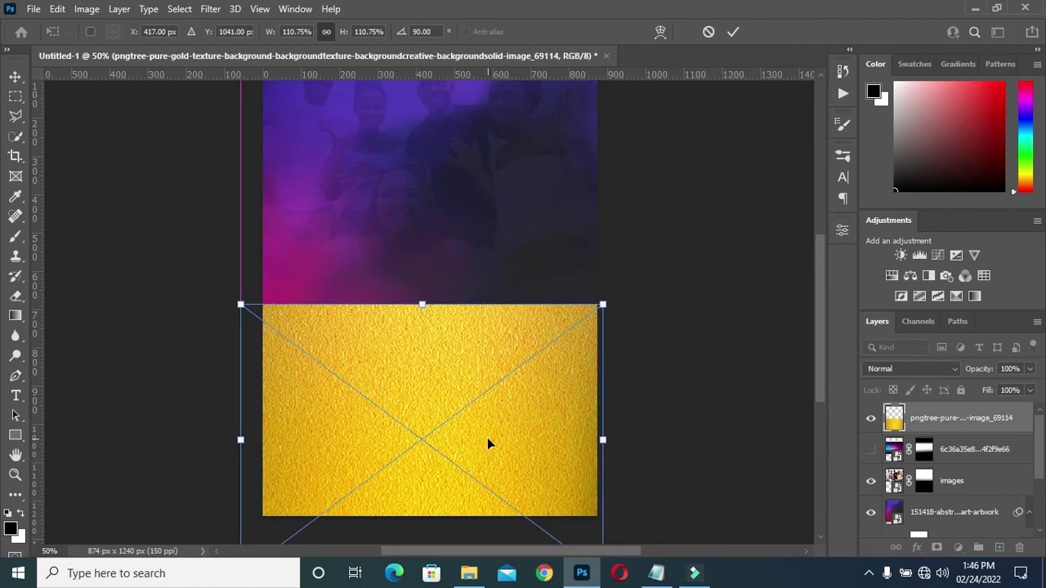
key(Return)
click(605, 227)
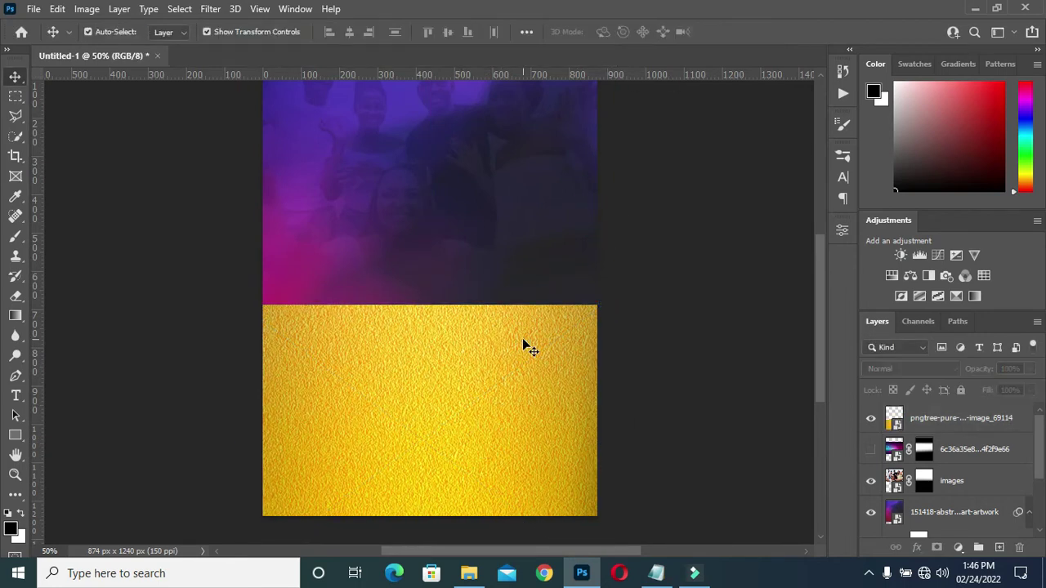
click(523, 345)
scroll(408, 303, up, 3)
scroll(409, 303, down, 3)
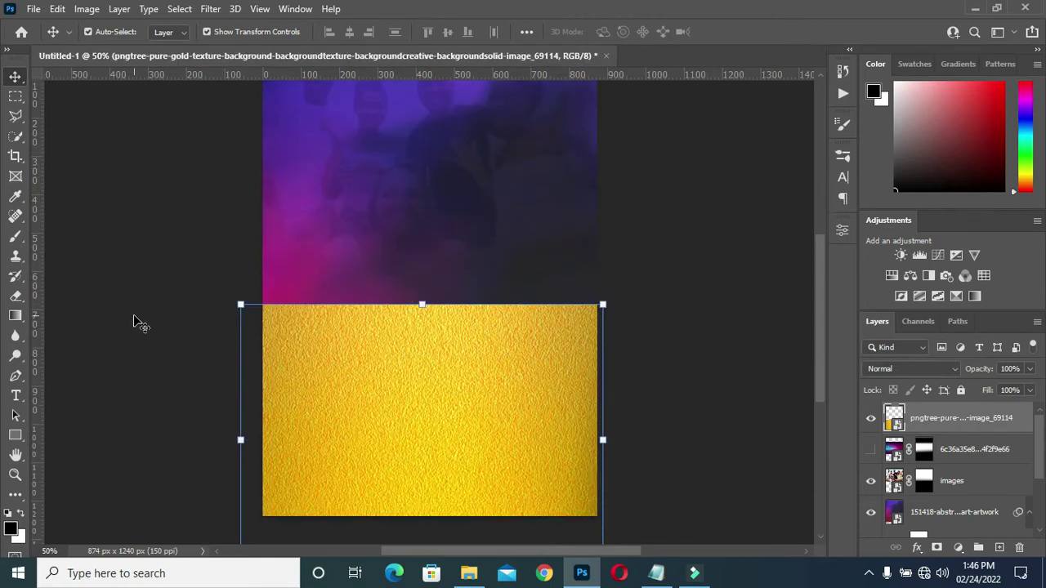
Apply a 4.5-pixel Gaussian Blur to the gold texture layer
click(210, 8)
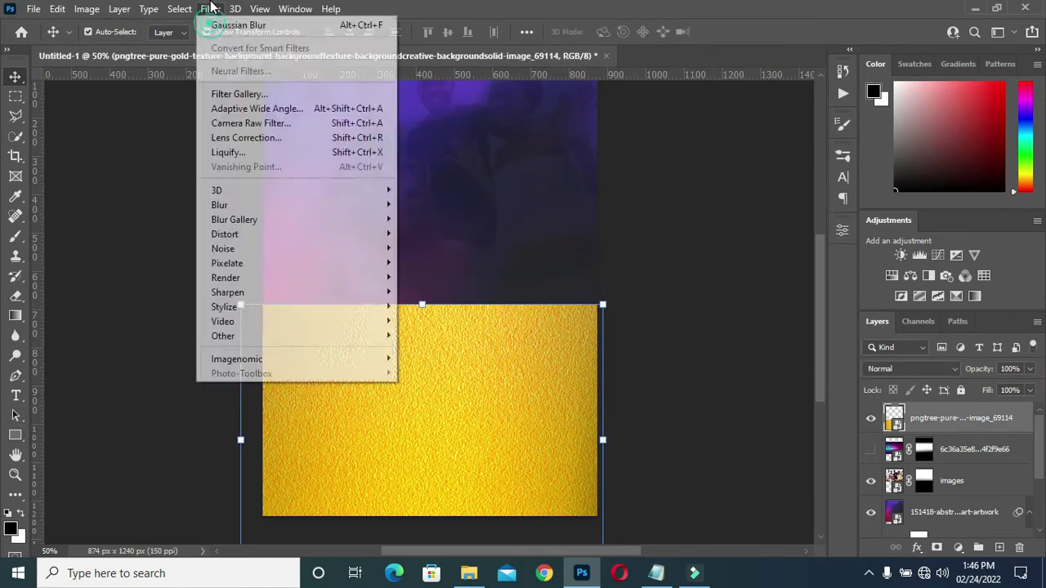
click(223, 27)
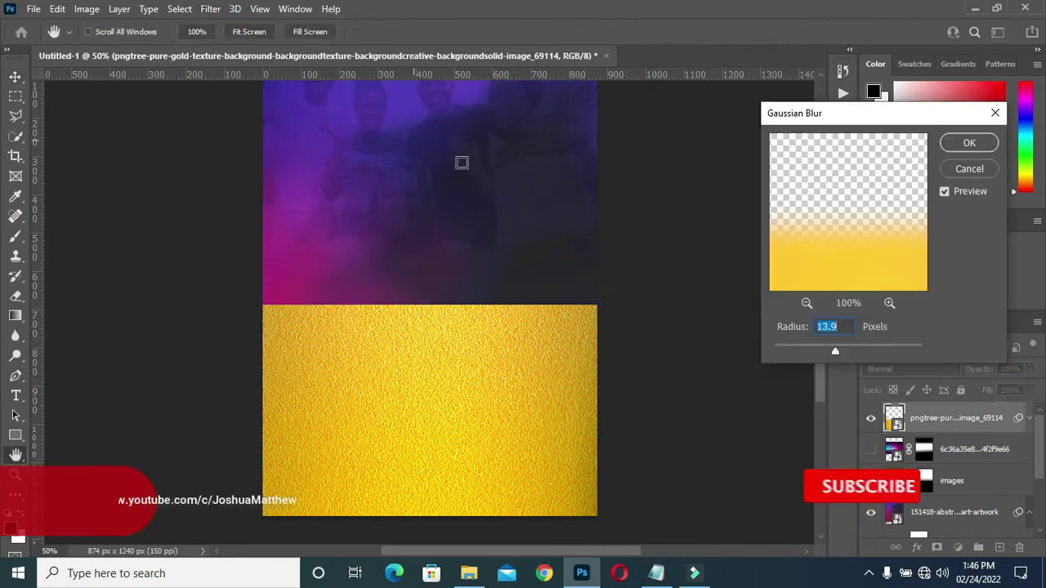
drag(828, 354, 810, 358)
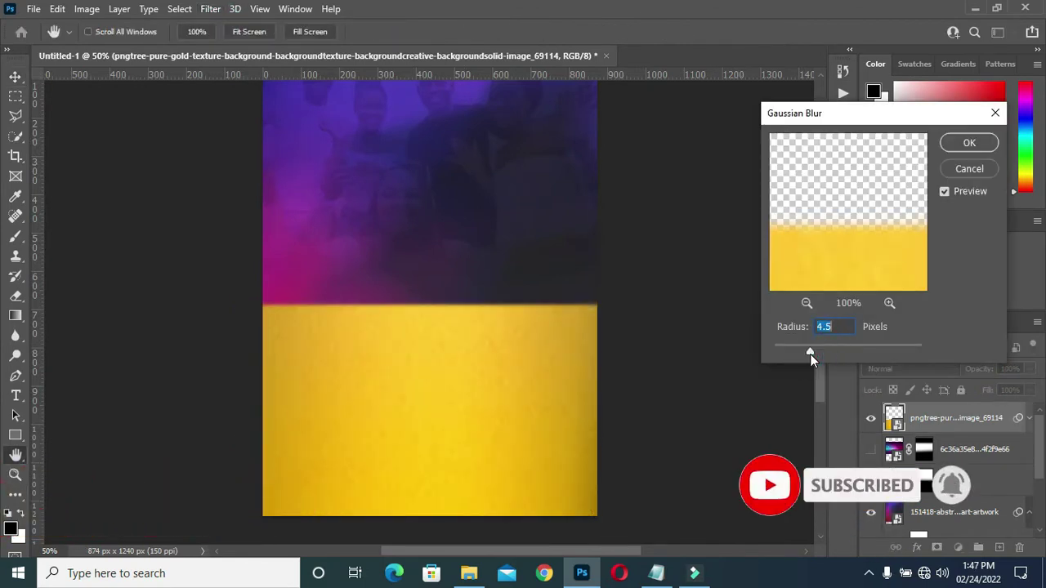
click(969, 142)
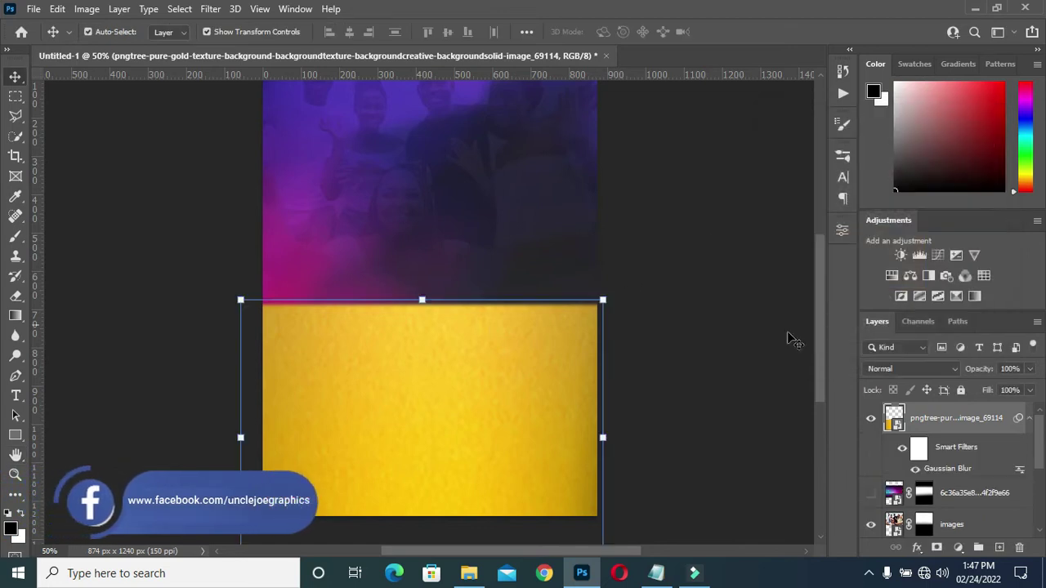
click(1030, 418)
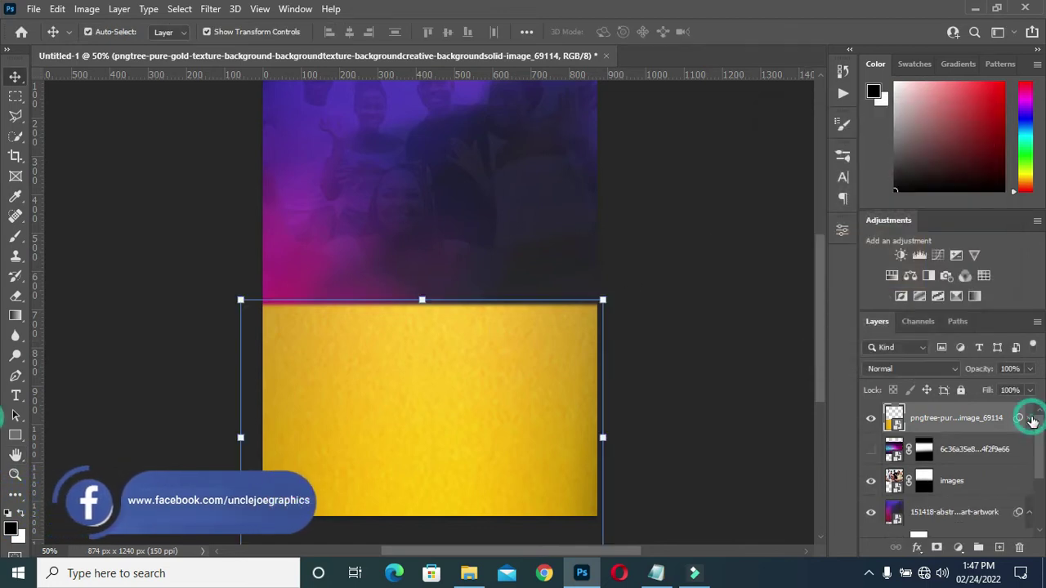
Draw a thin black rectangle across the middle of the poster
click(14, 437)
click(82, 432)
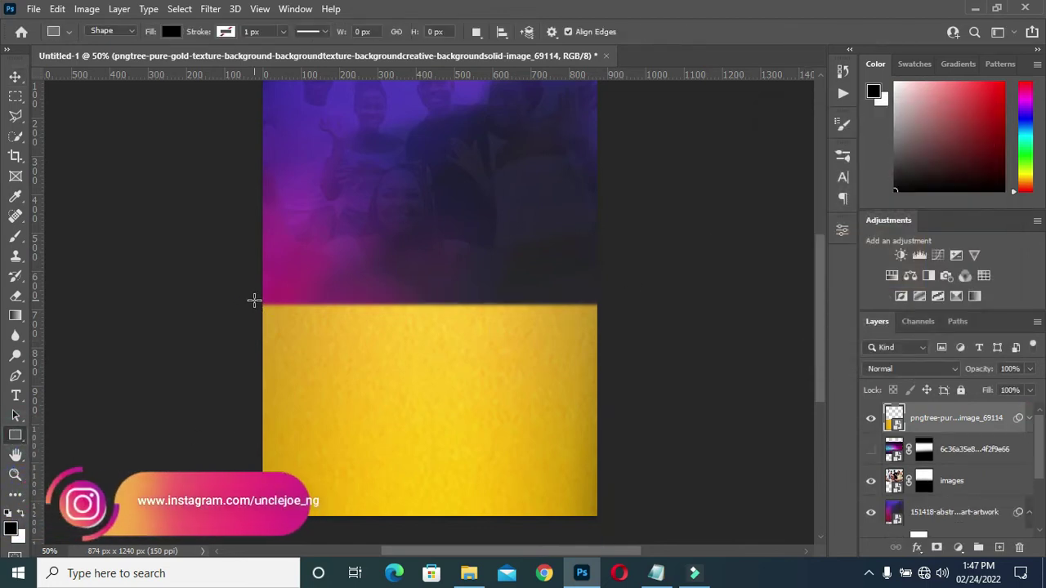
drag(256, 303, 596, 319)
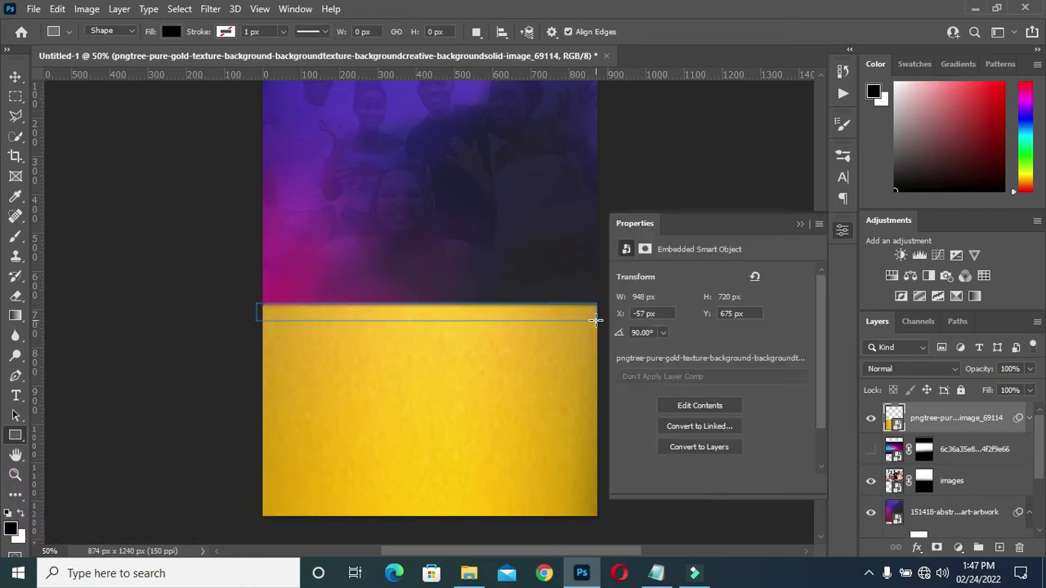
click(800, 224)
click(14, 77)
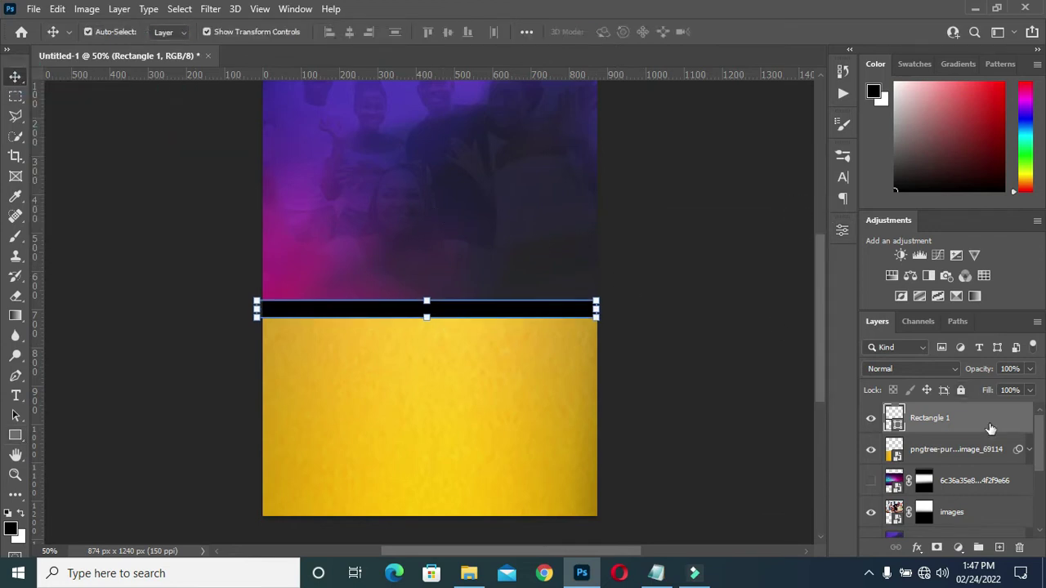
Put the black bar above the gold texture, stretch it wider, and choose a layer style for it
drag(957, 417, 955, 496)
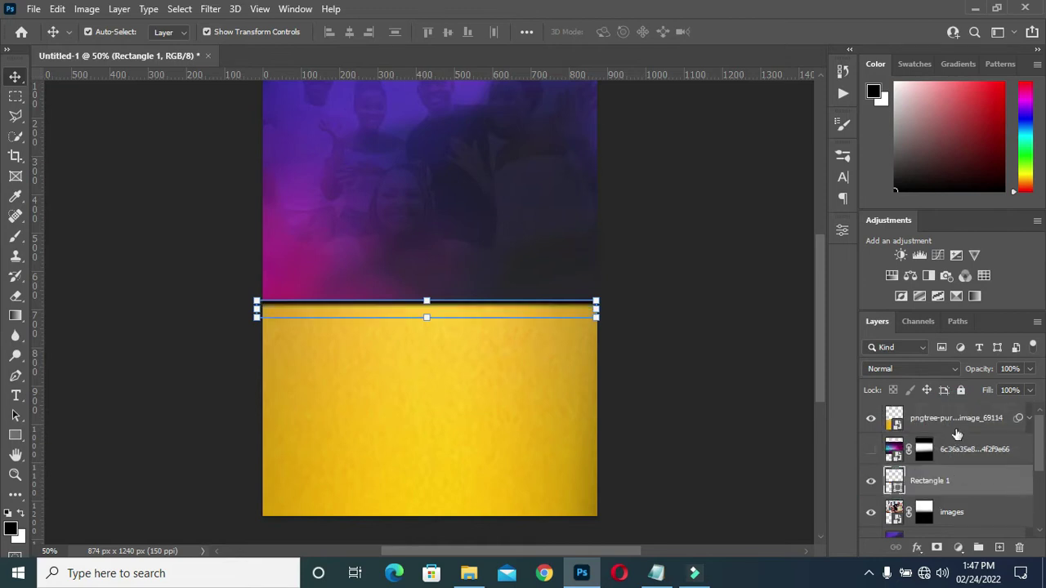
drag(950, 423, 952, 495)
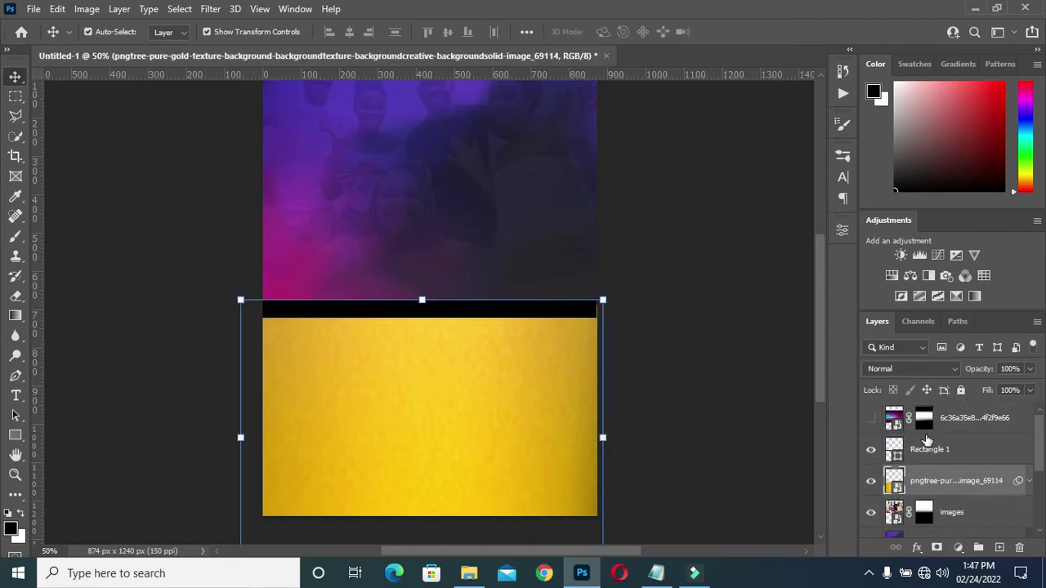
click(926, 451)
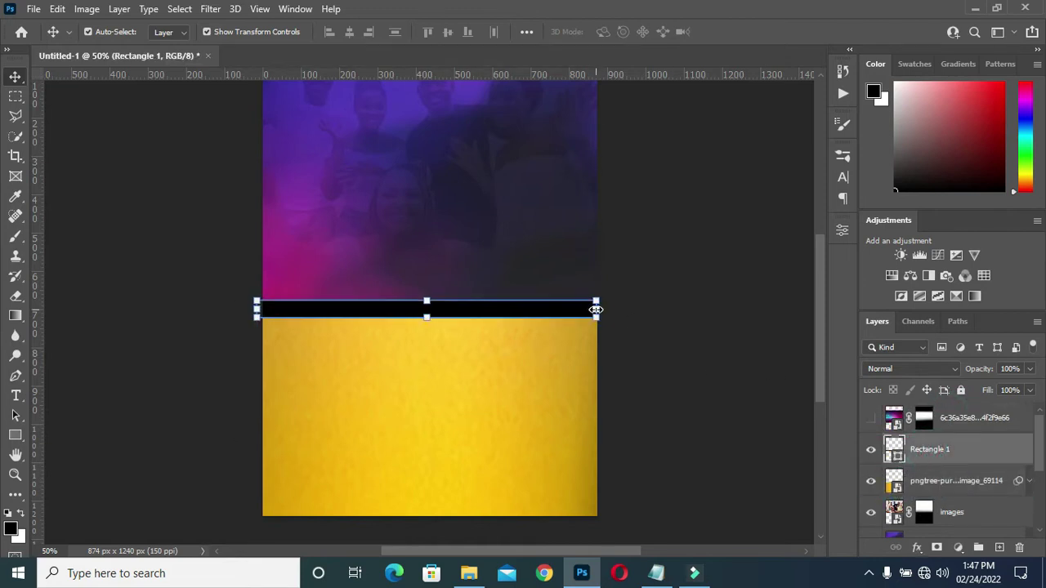
drag(595, 309, 618, 309)
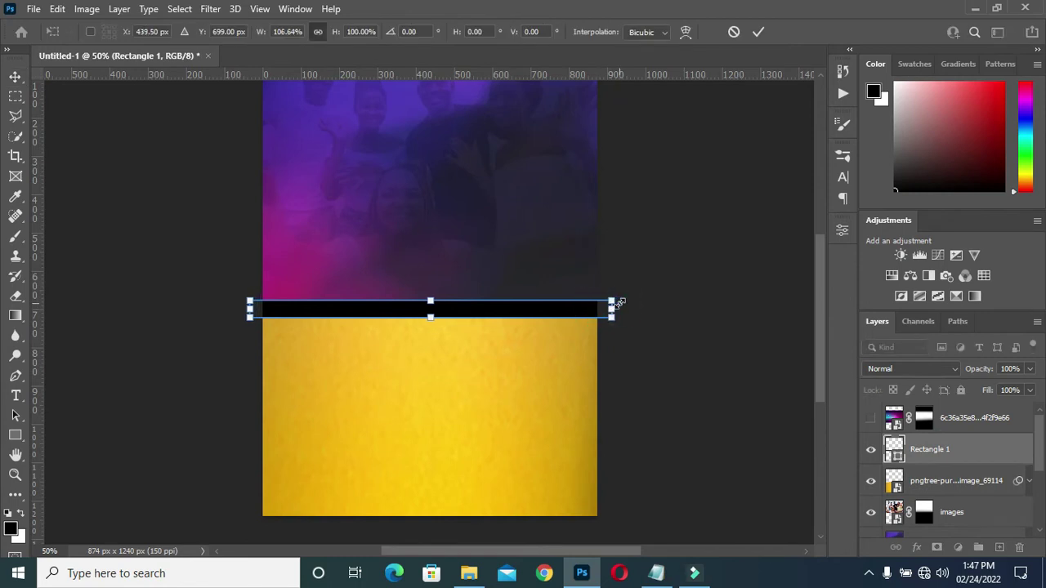
key(Return)
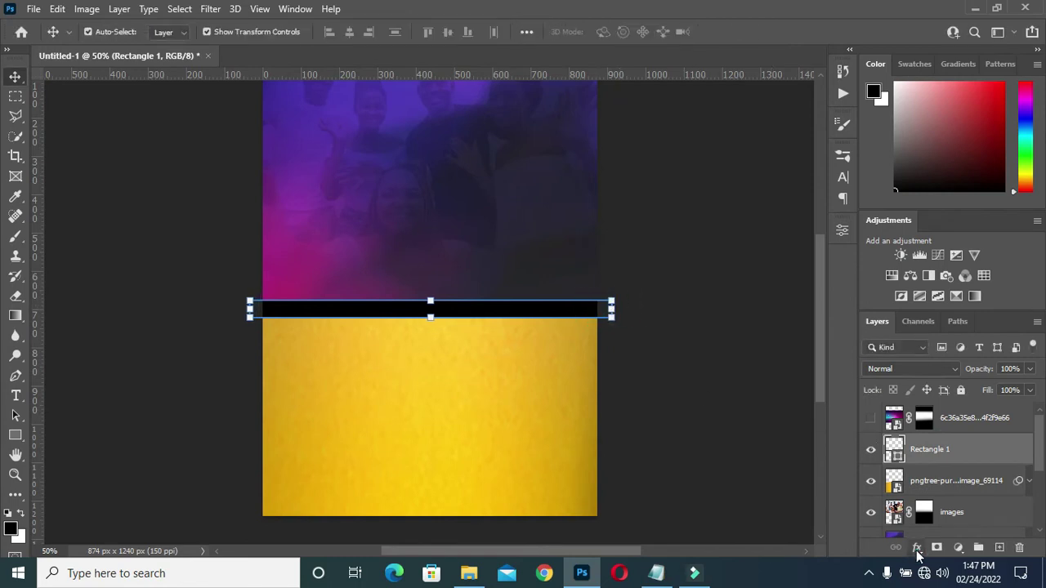
click(917, 552)
click(948, 506)
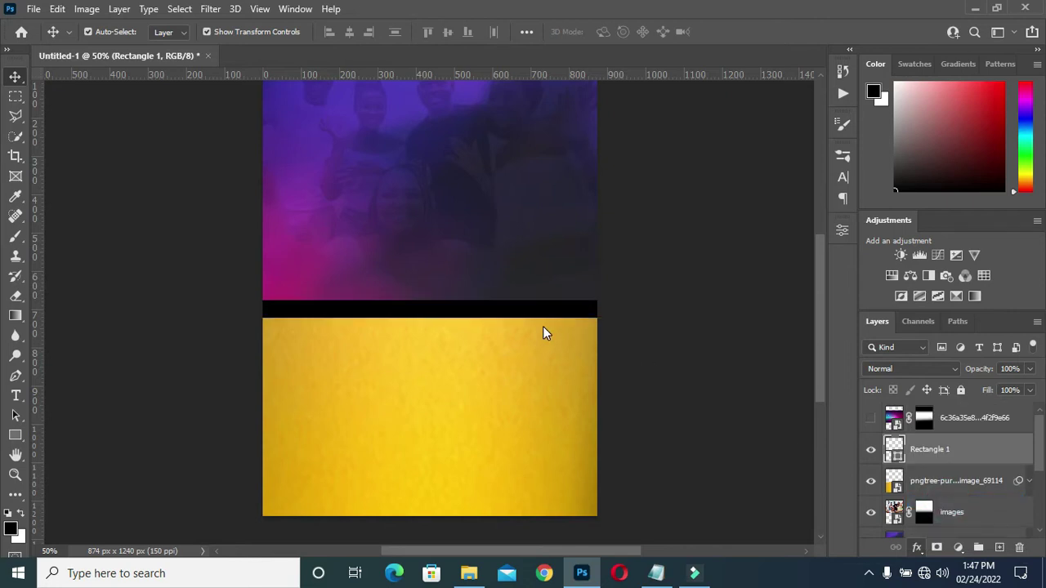
Recolour the gradient's blue end stop to a deep gold sampled from the poster's yellow
key(ctrl+plus)
key(ctrl+plus)
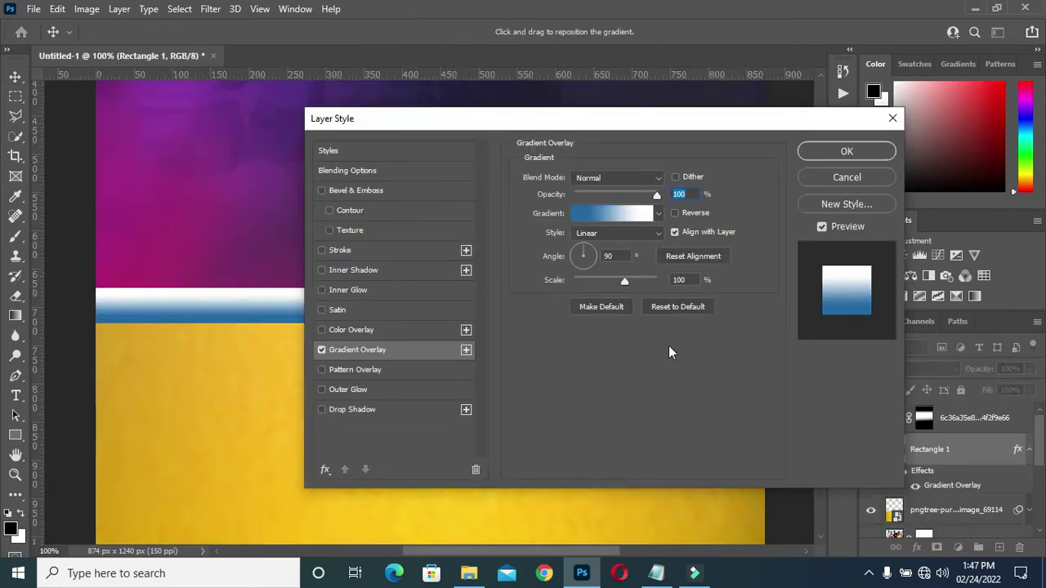
drag(629, 120, 901, 93)
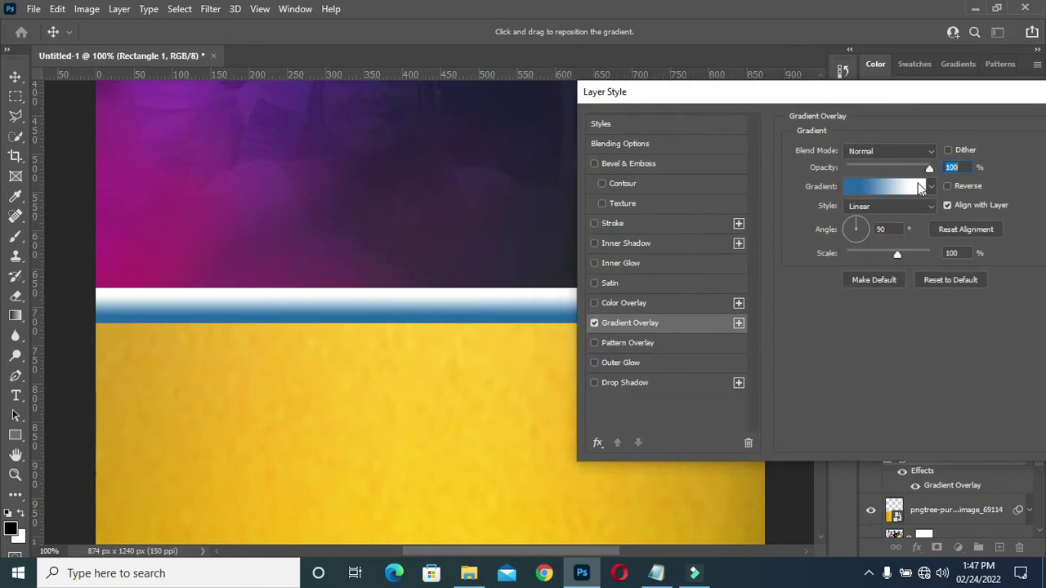
click(910, 188)
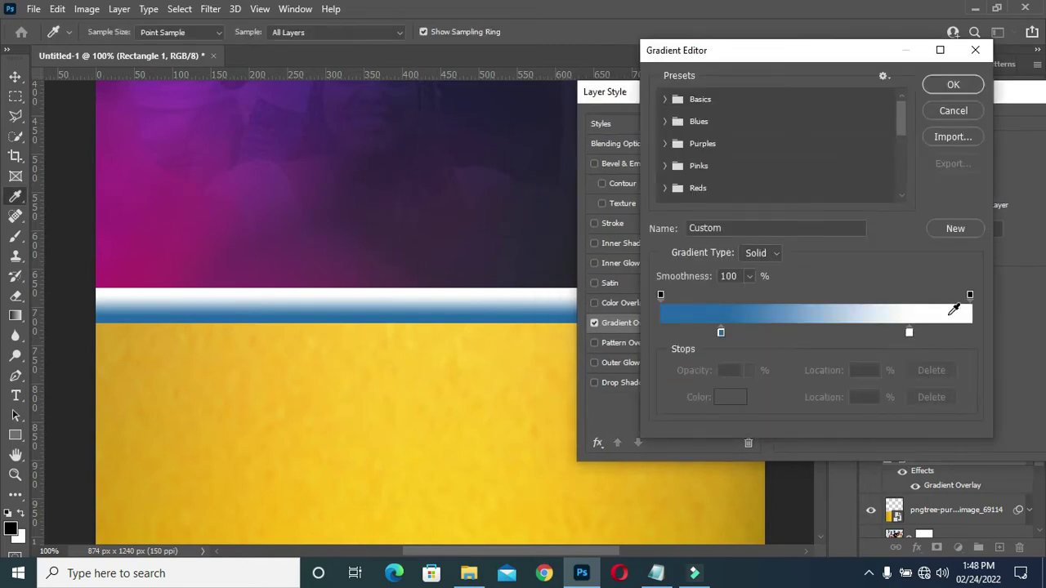
click(720, 332)
click(729, 401)
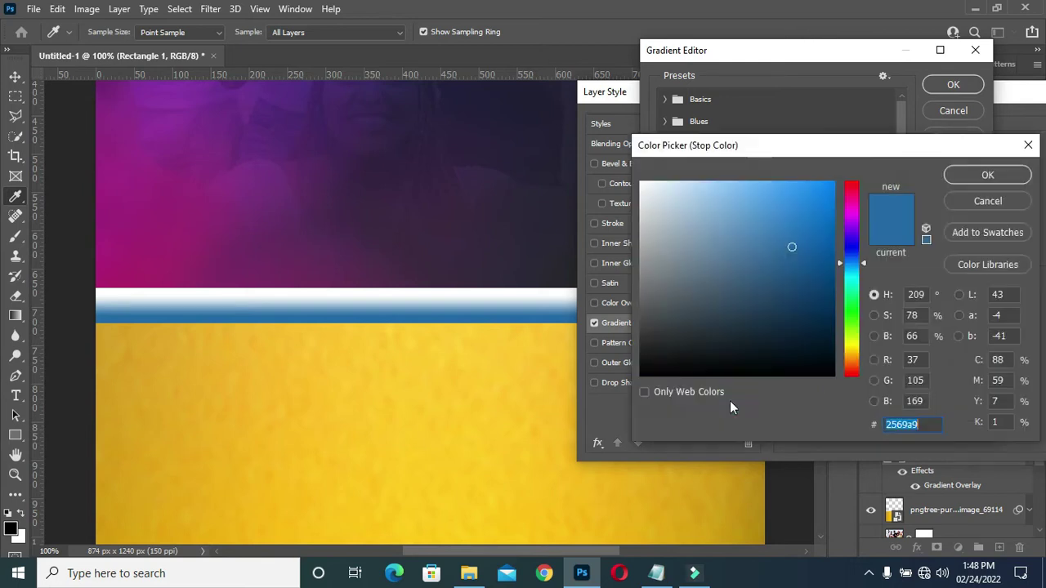
click(456, 444)
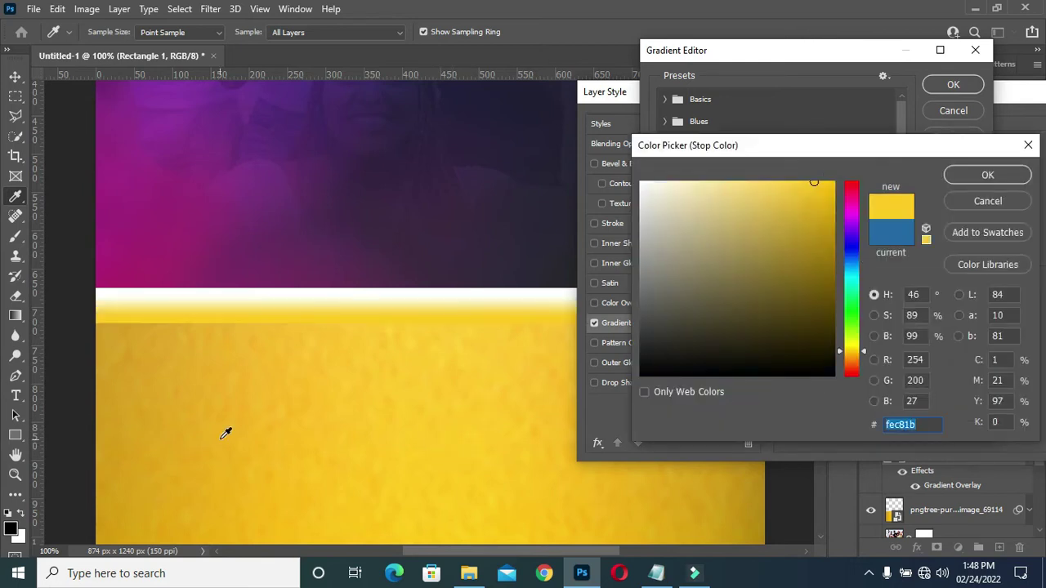
click(177, 450)
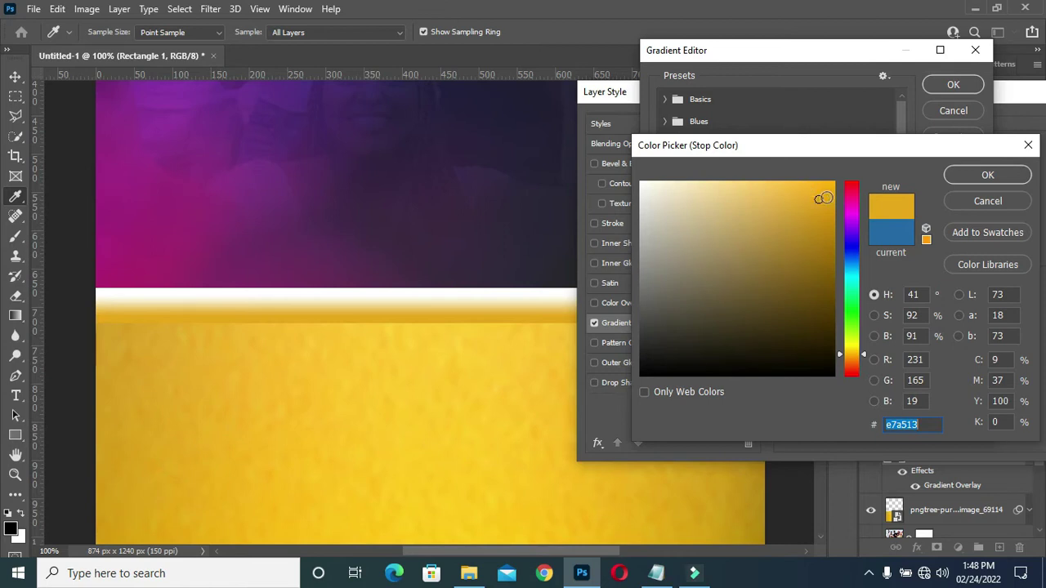
click(827, 198)
click(957, 181)
Add a pale yellow middle stop and a deeper gold stop at 80%, then accept the gradient
click(816, 333)
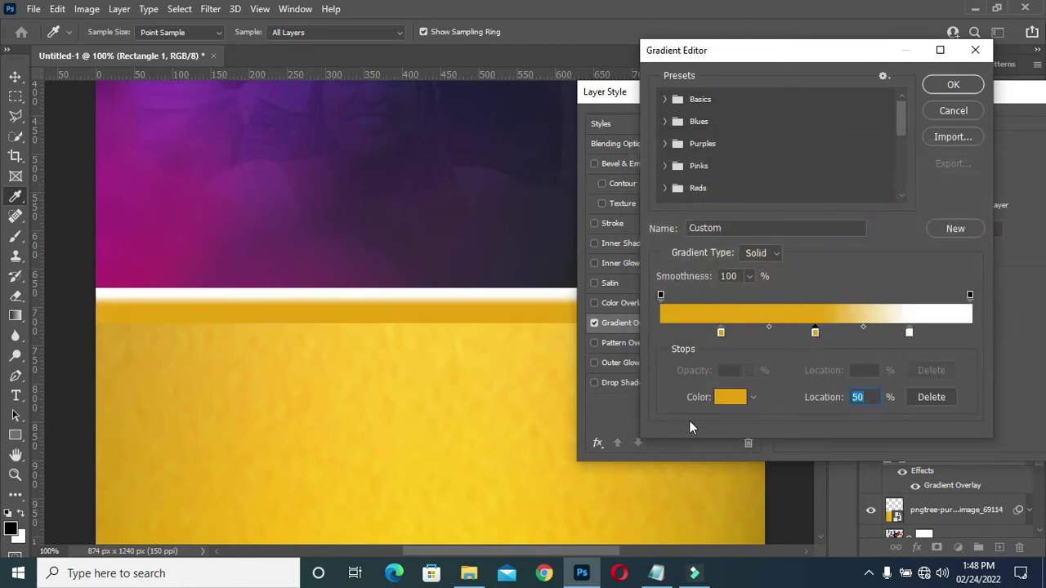
click(728, 400)
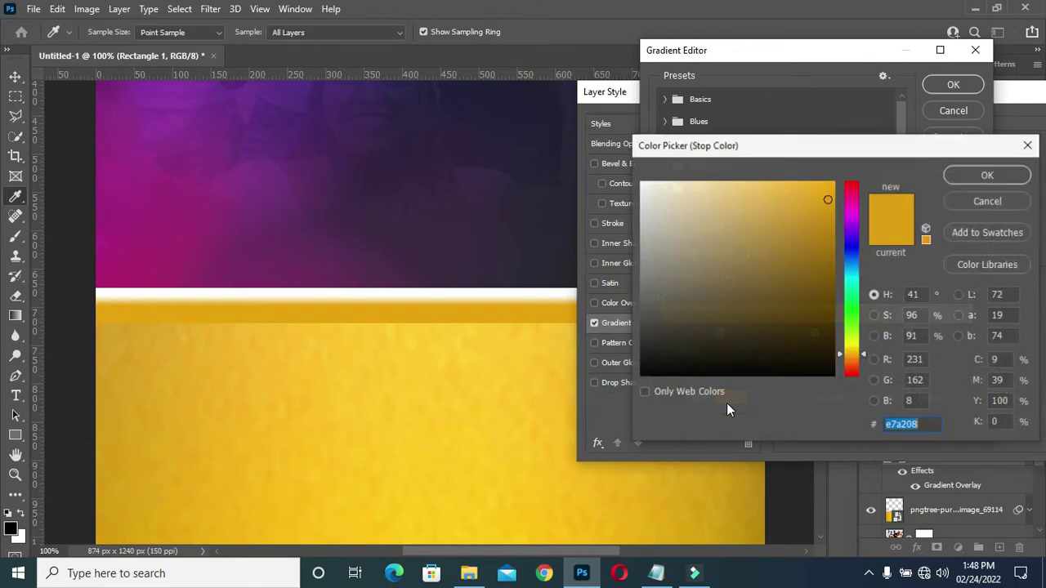
click(491, 340)
click(737, 186)
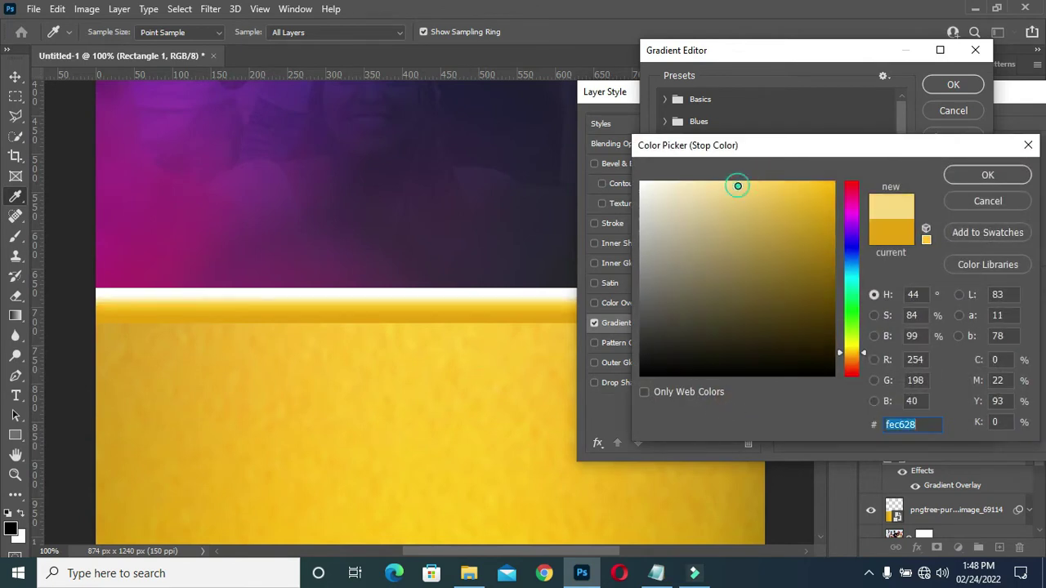
drag(737, 185, 733, 183)
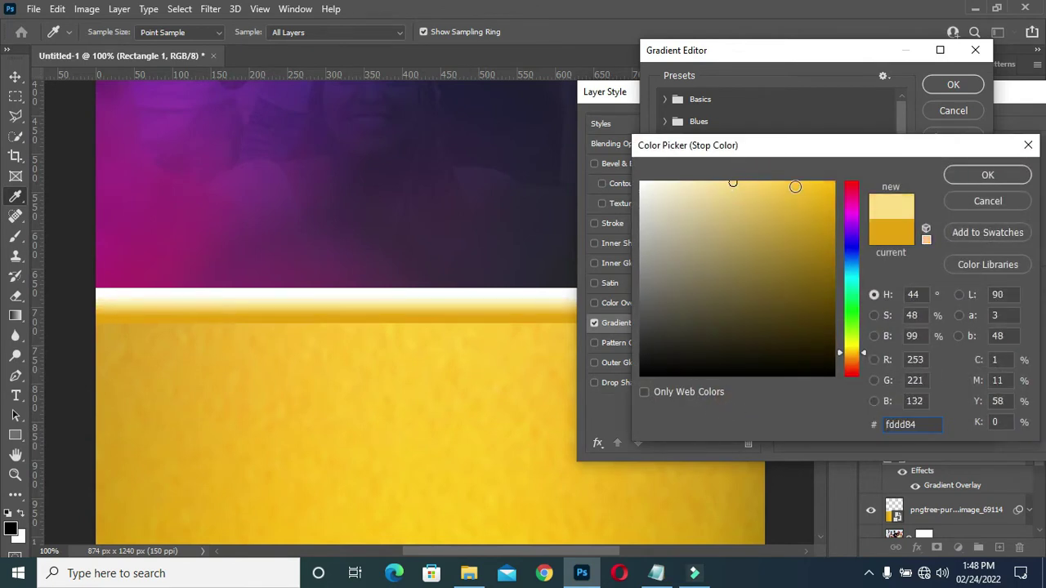
click(983, 175)
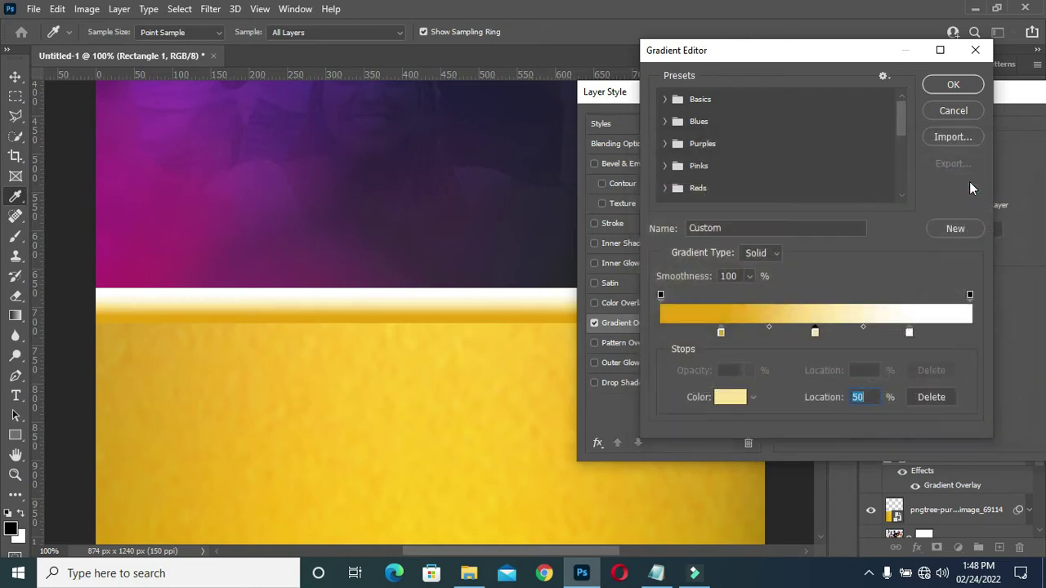
click(909, 331)
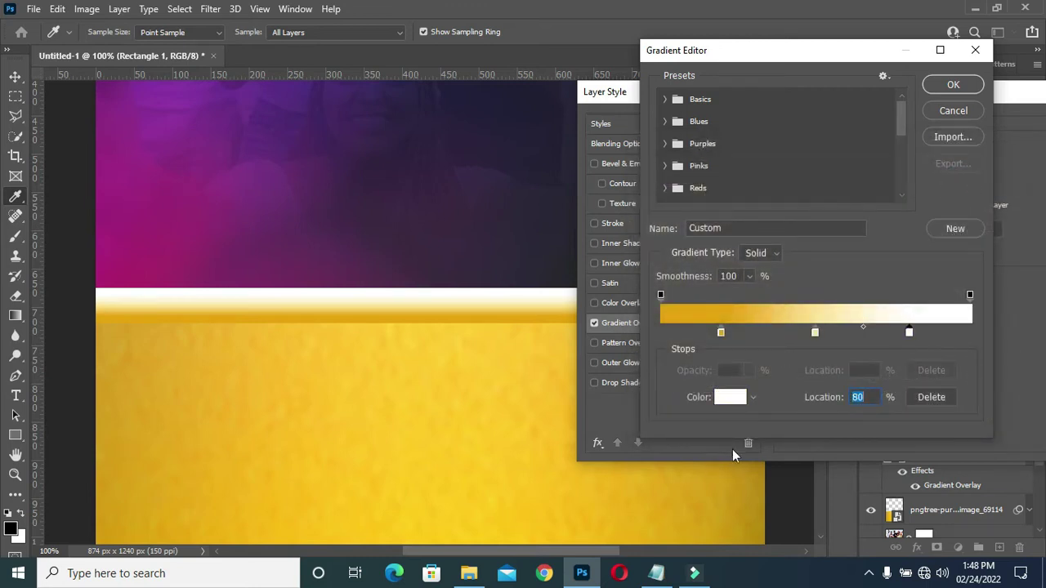
click(462, 453)
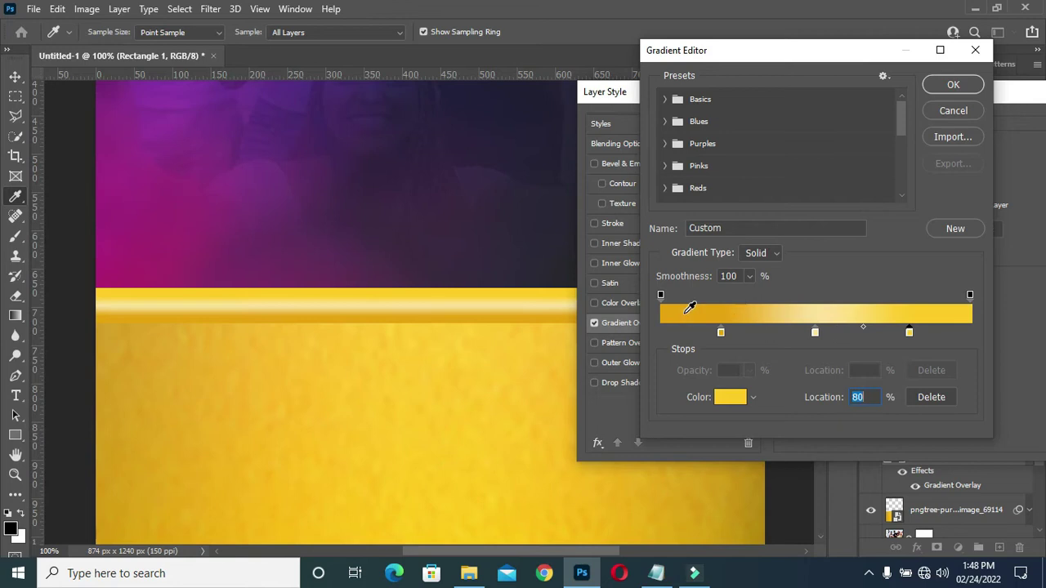
click(689, 307)
click(814, 333)
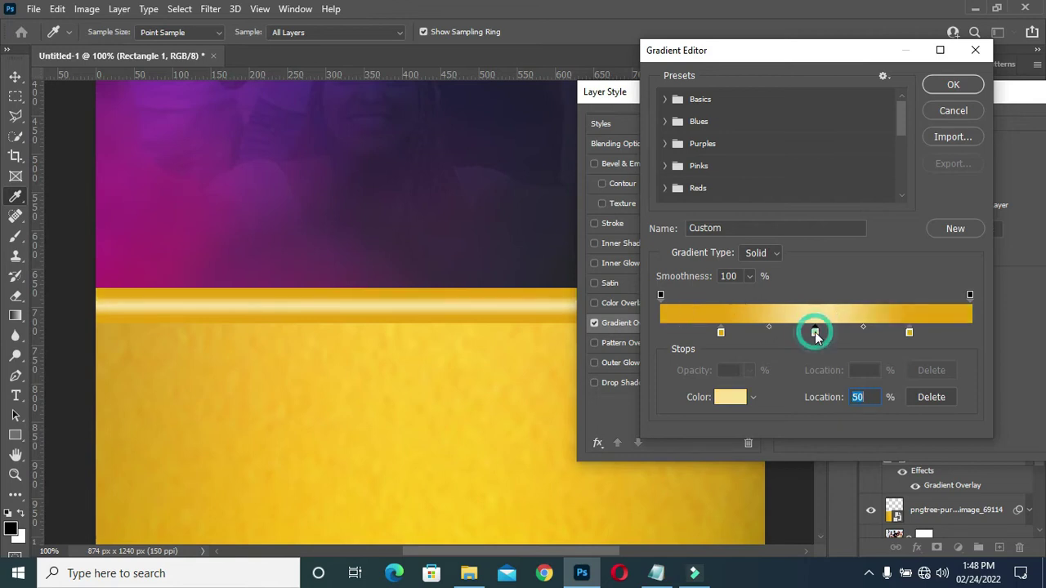
click(732, 400)
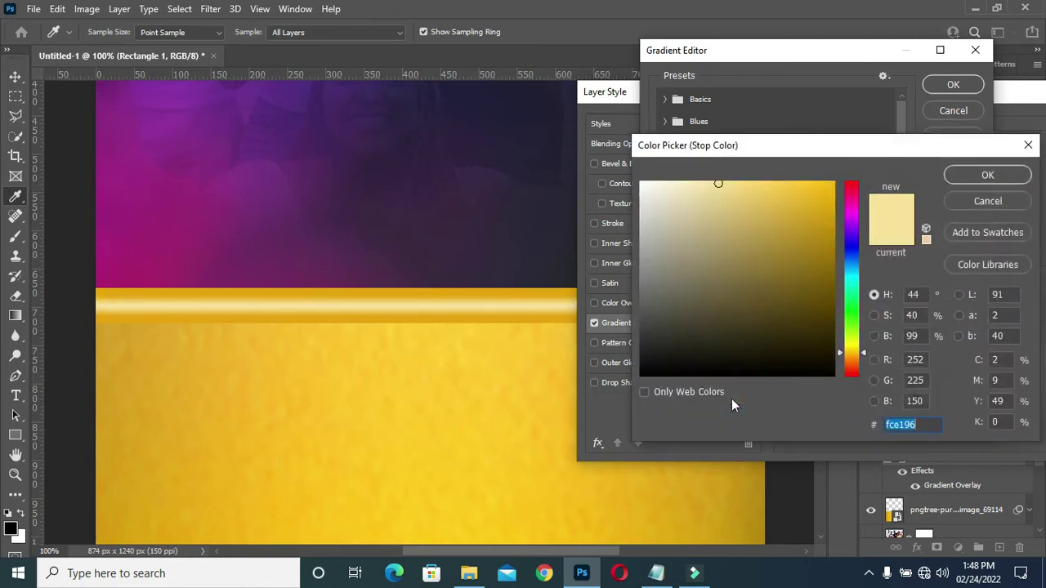
click(735, 185)
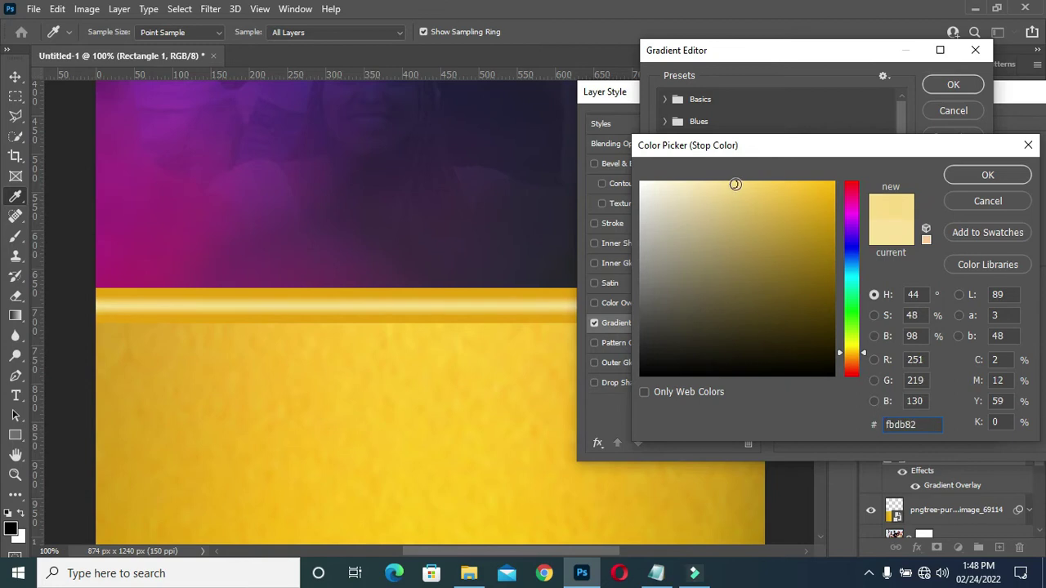
click(987, 176)
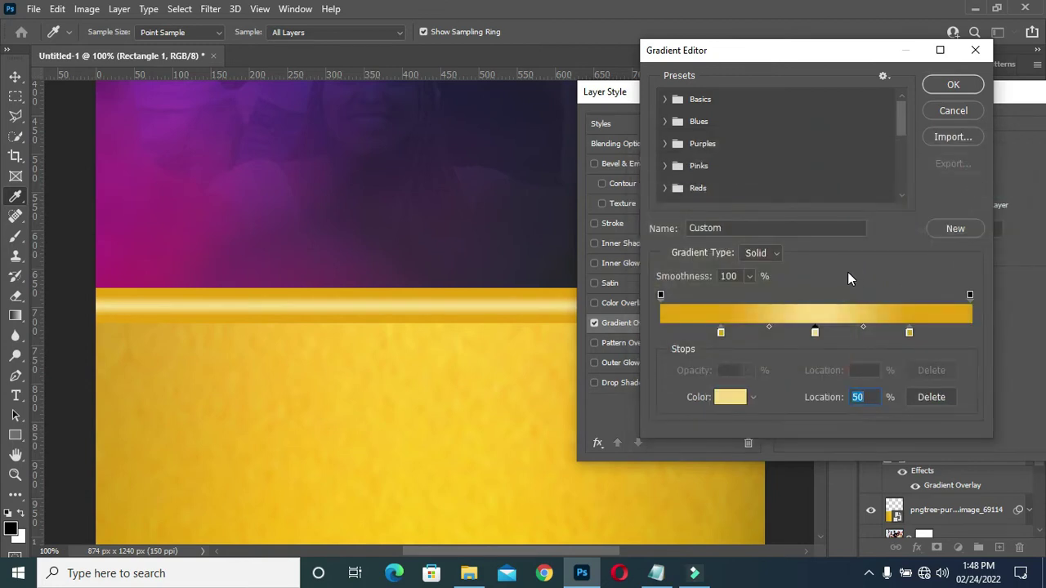
click(776, 253)
click(768, 263)
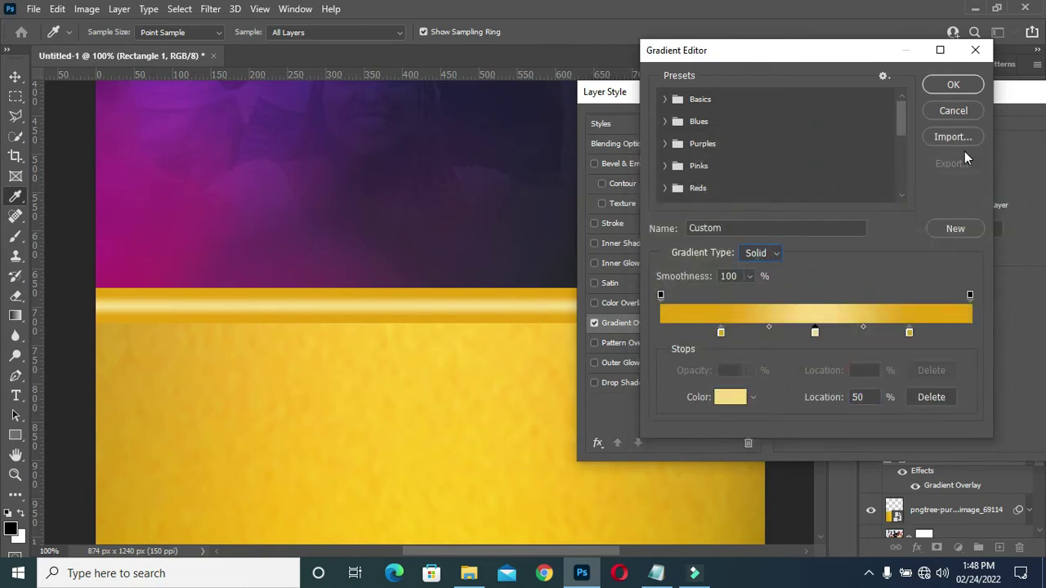
click(954, 85)
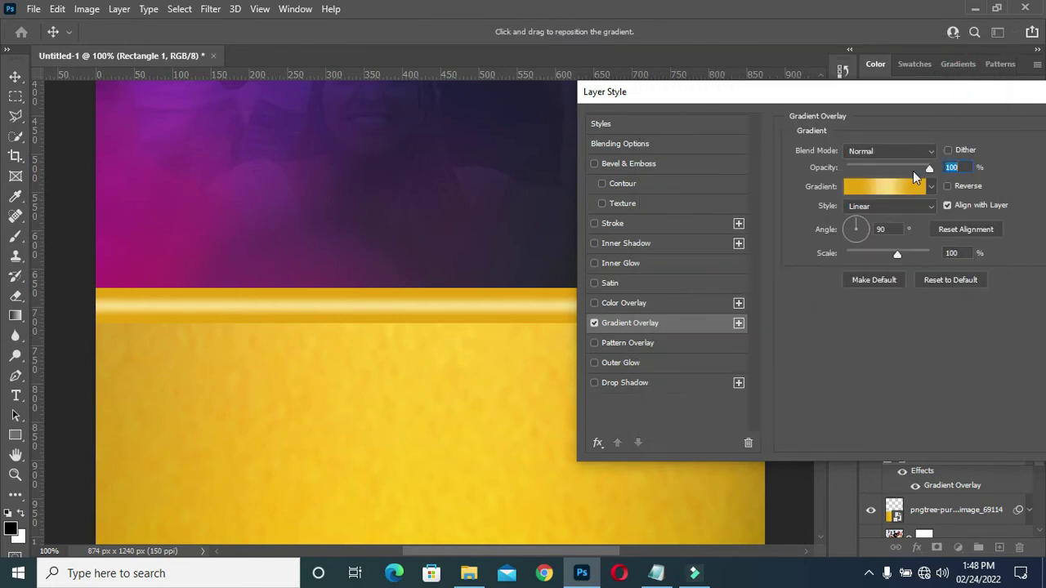
Make the gradient overlay Radial at 124% scale and 0° angle, in Screen blend mode
click(883, 207)
click(868, 222)
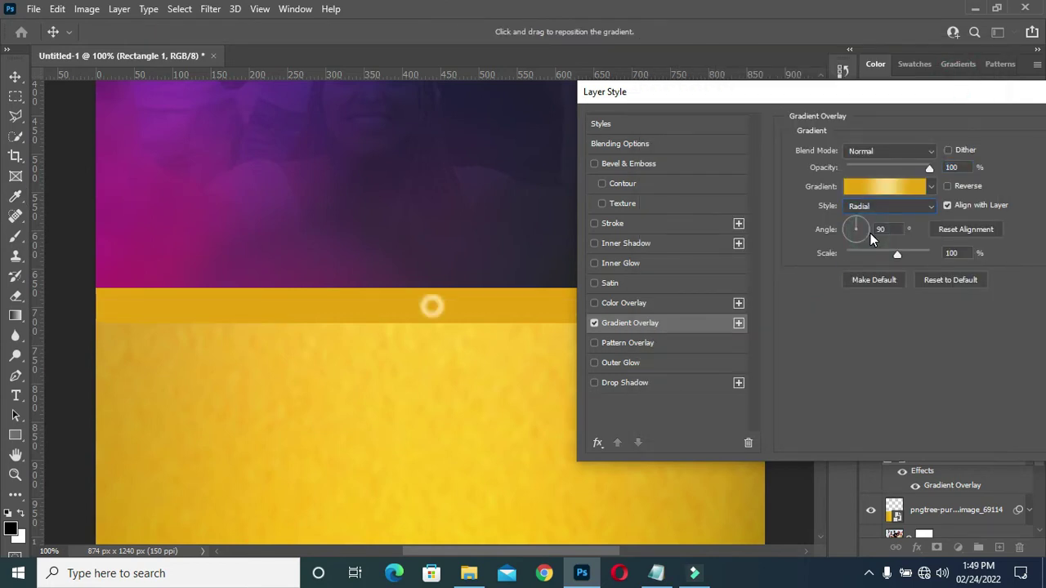
drag(897, 254, 913, 260)
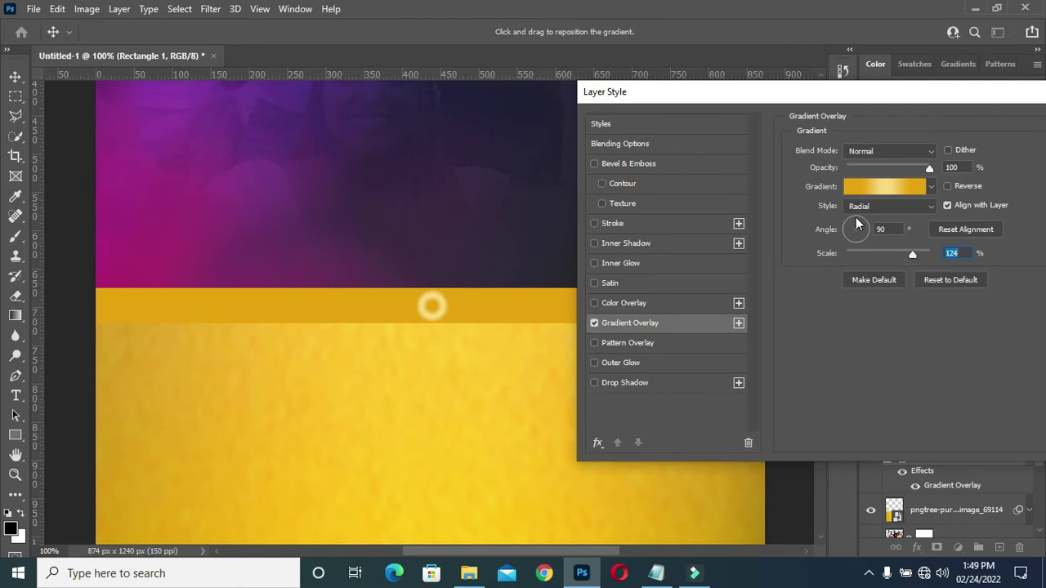
drag(862, 217, 869, 230)
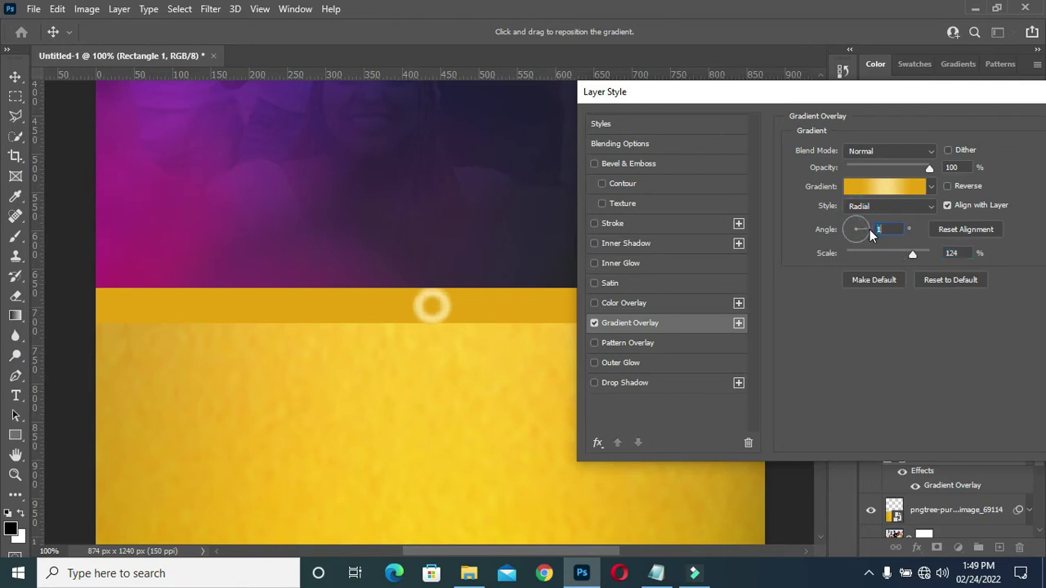
drag(748, 99, 692, 91)
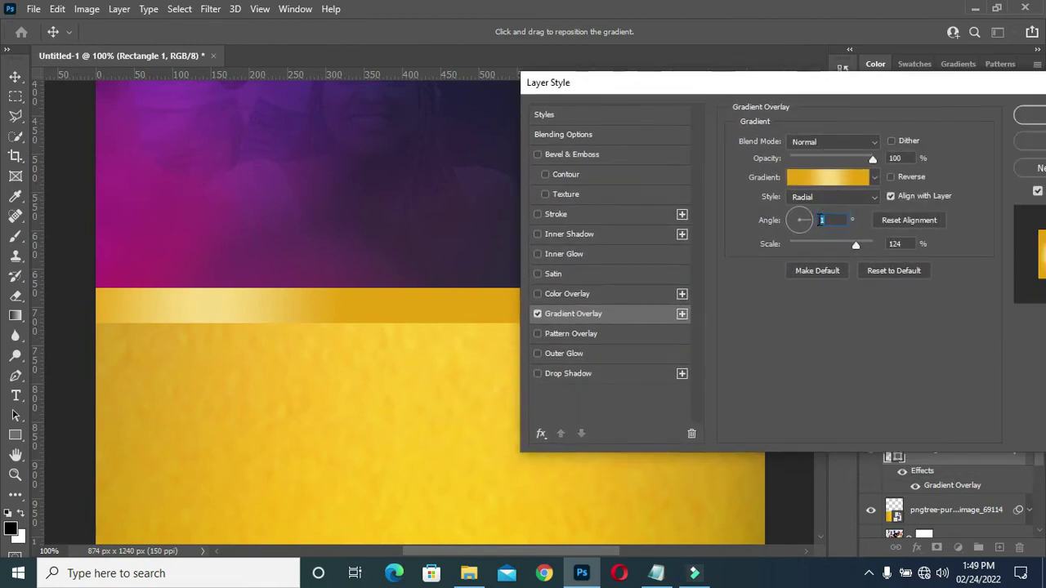
key(shift+alt+s)
drag(774, 88, 719, 88)
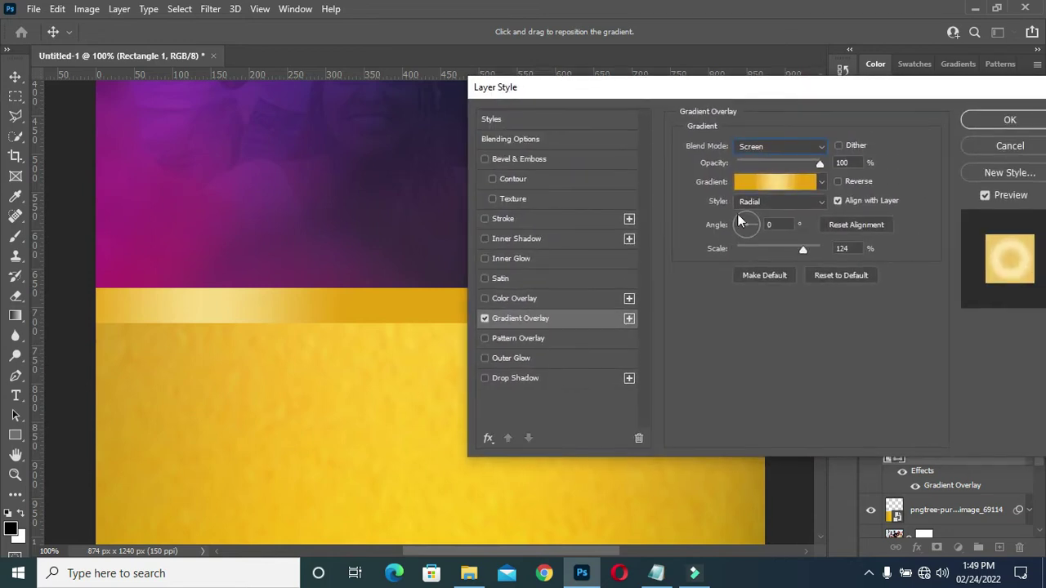
Give the gold bar a black drop shadow with 57% opacity, 5% spread and 9 px size
click(544, 383)
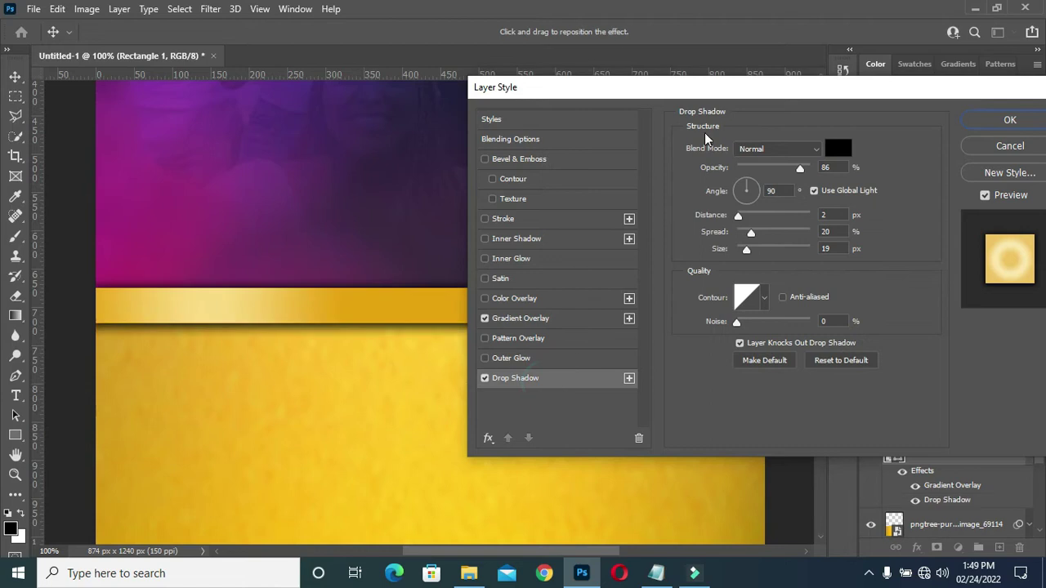
drag(723, 92, 892, 100)
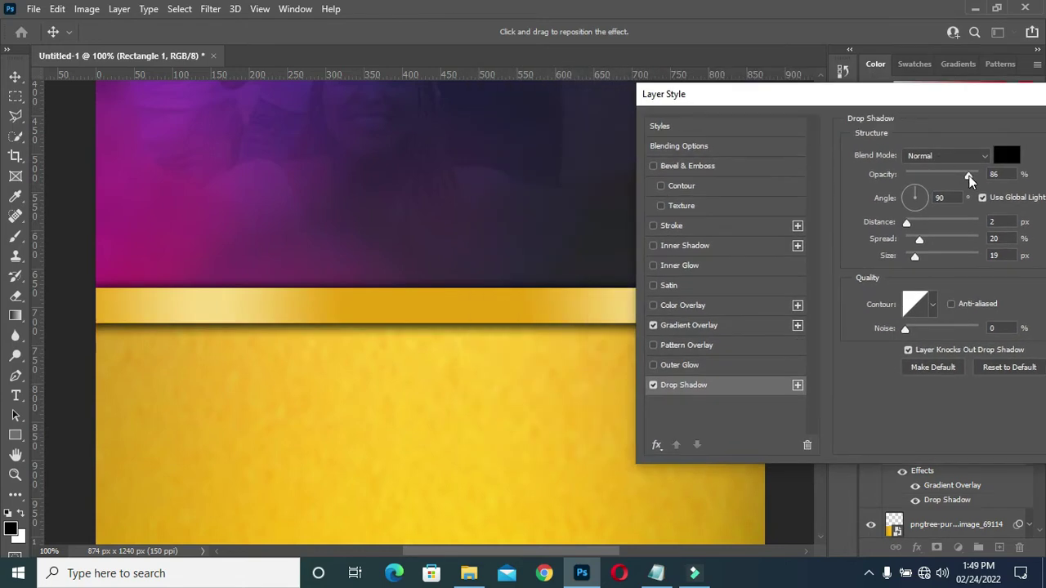
drag(969, 177, 948, 177)
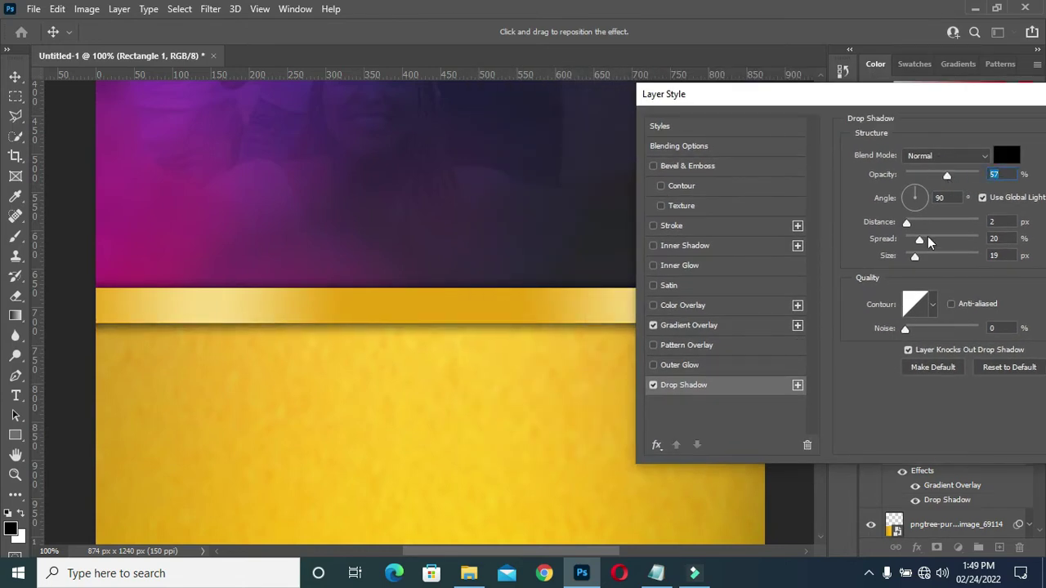
drag(928, 241, 914, 262)
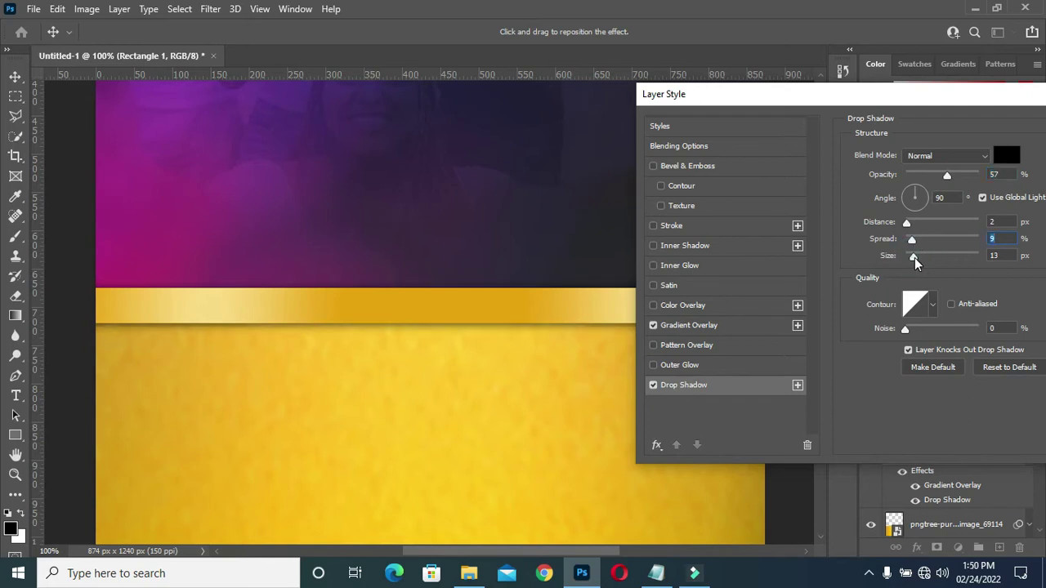
click(914, 258)
drag(912, 241, 908, 241)
drag(754, 102, 547, 136)
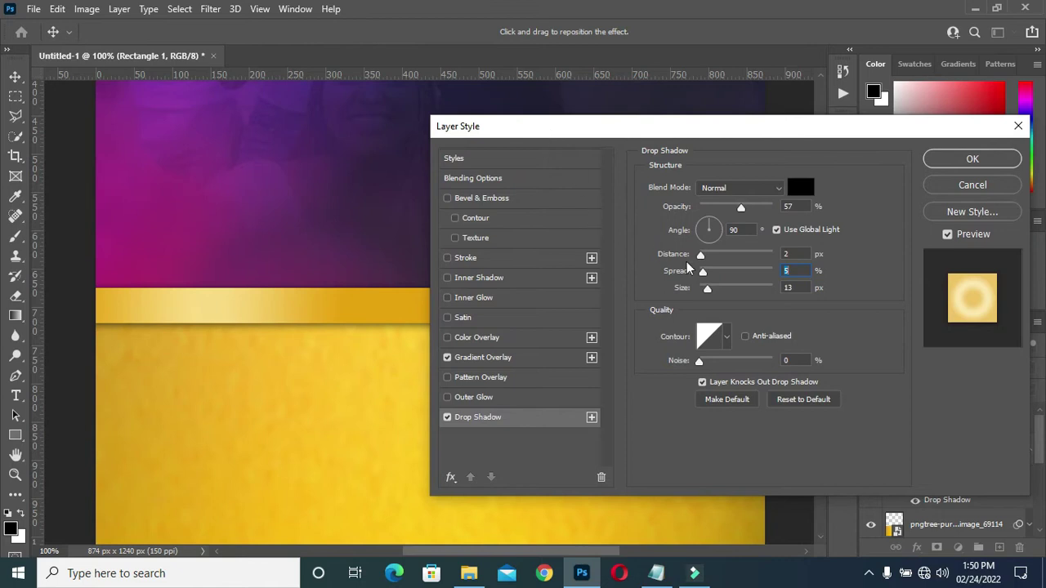
drag(711, 294, 706, 291)
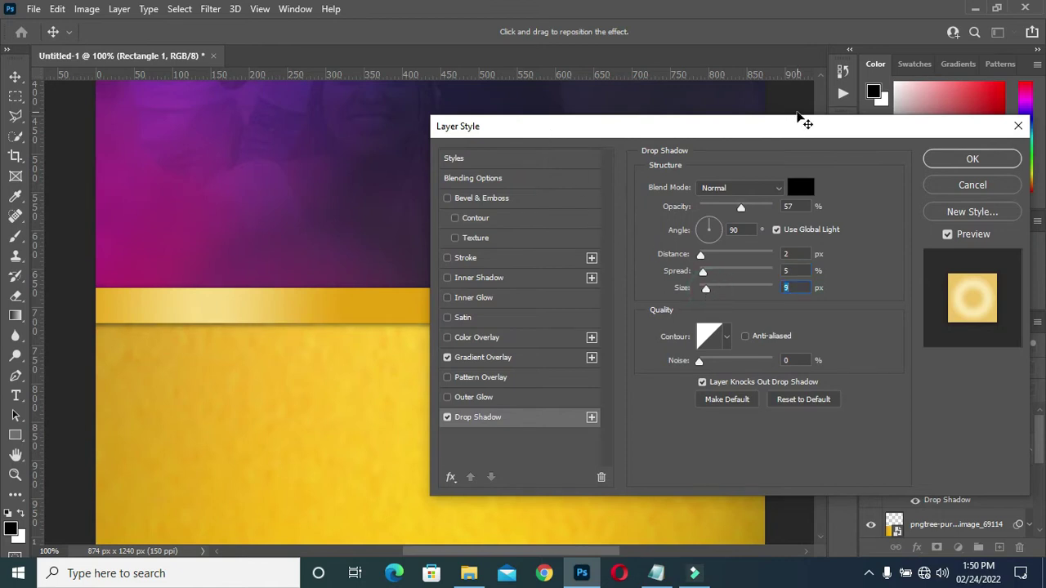
drag(798, 124, 773, 127)
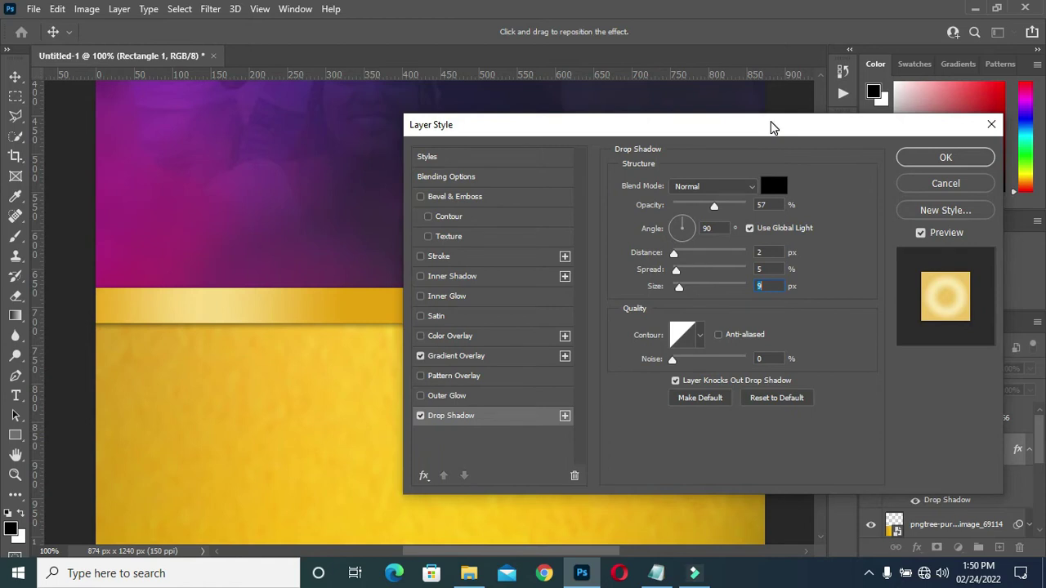
click(939, 157)
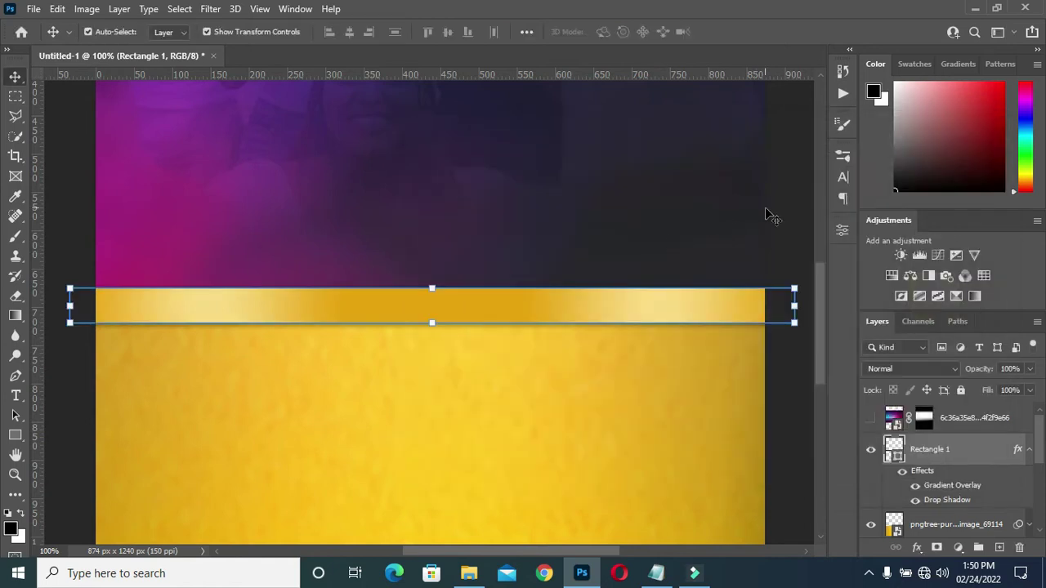
Zoom out, collapse the bar's effects, select Rectangle 1, and bring up the Notepad notes
scroll(621, 262, down, 1)
scroll(563, 278, up, 3)
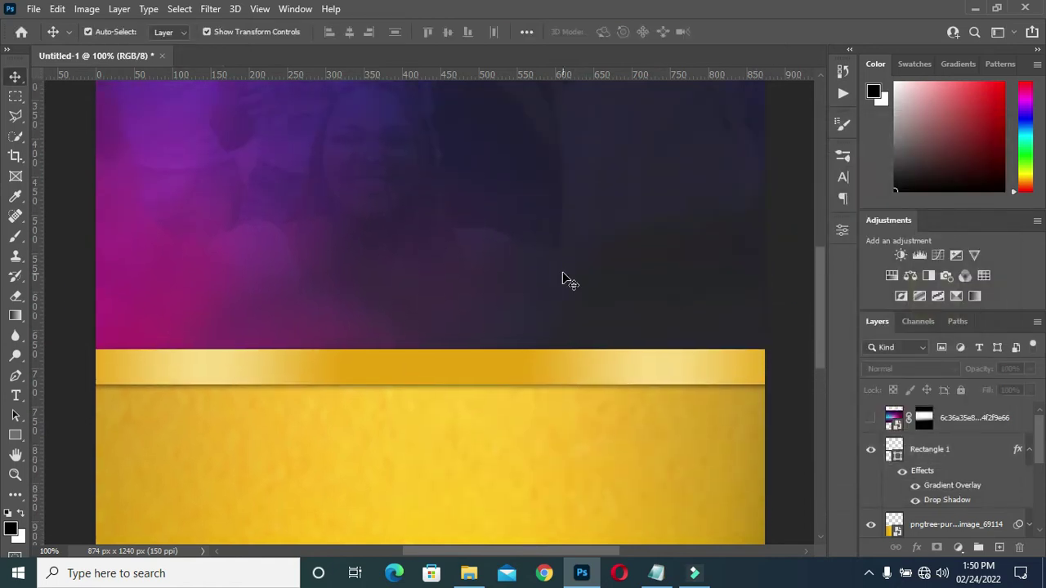
key(ctrl+minus)
key(ctrl+minus)
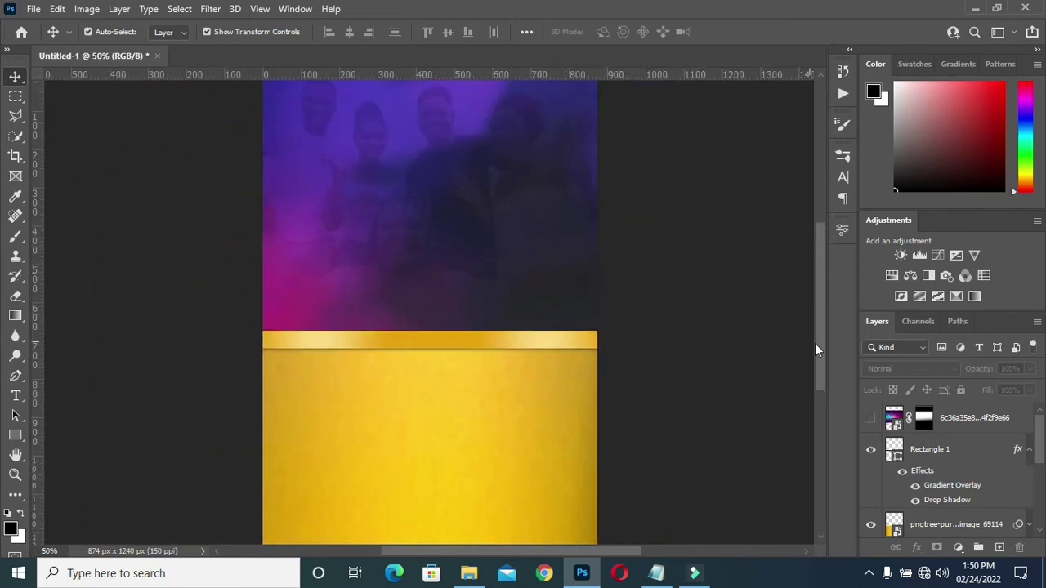
mouse_move(820, 343)
mouse_down()
mouse_move(821, 335)
mouse_move(821, 363)
mouse_move(822, 346)
mouse_up()
click(1028, 448)
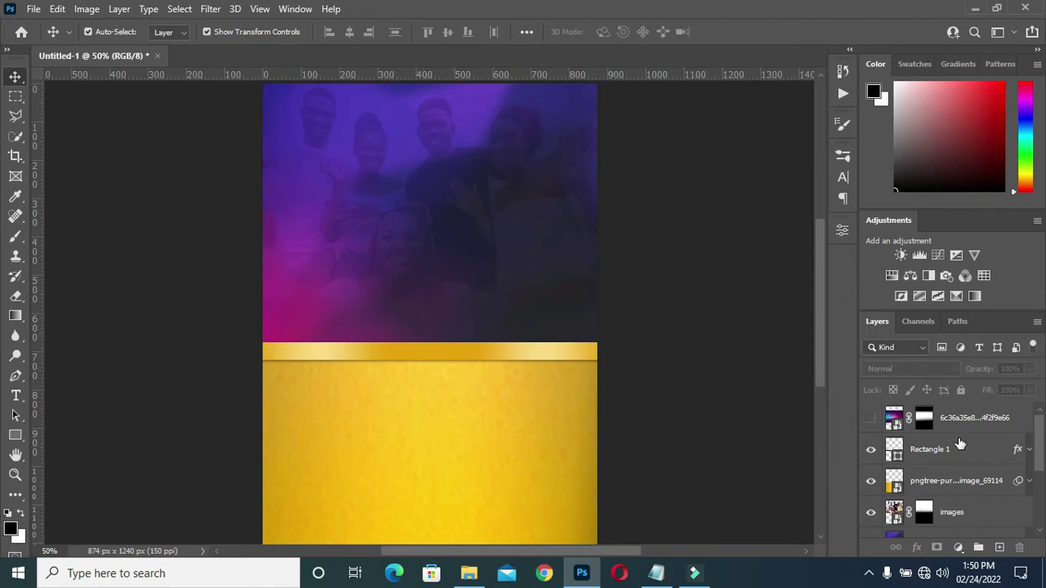
click(947, 449)
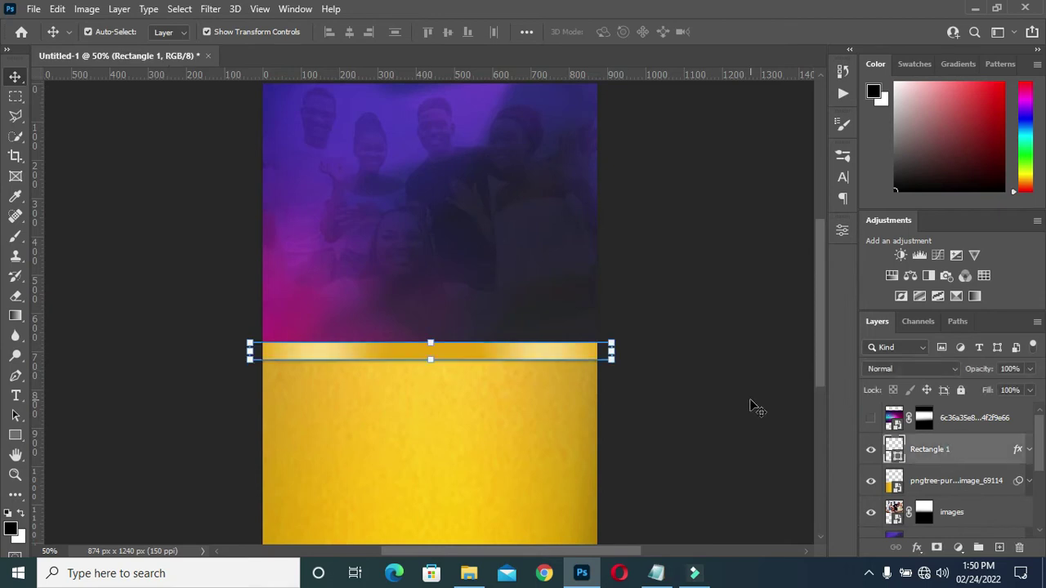
click(656, 572)
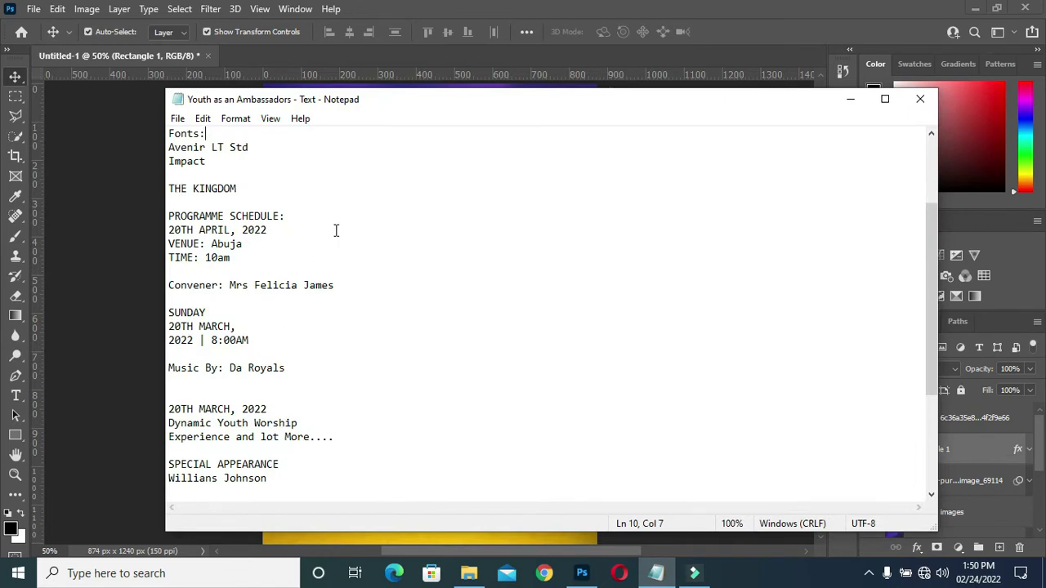
Select the CHRIST CITY CHURCH INT'L MINISTRY line at the end of the notes, then minimise Notepad
scroll(335, 231, down, 5)
drag(170, 450, 241, 449)
click(370, 440)
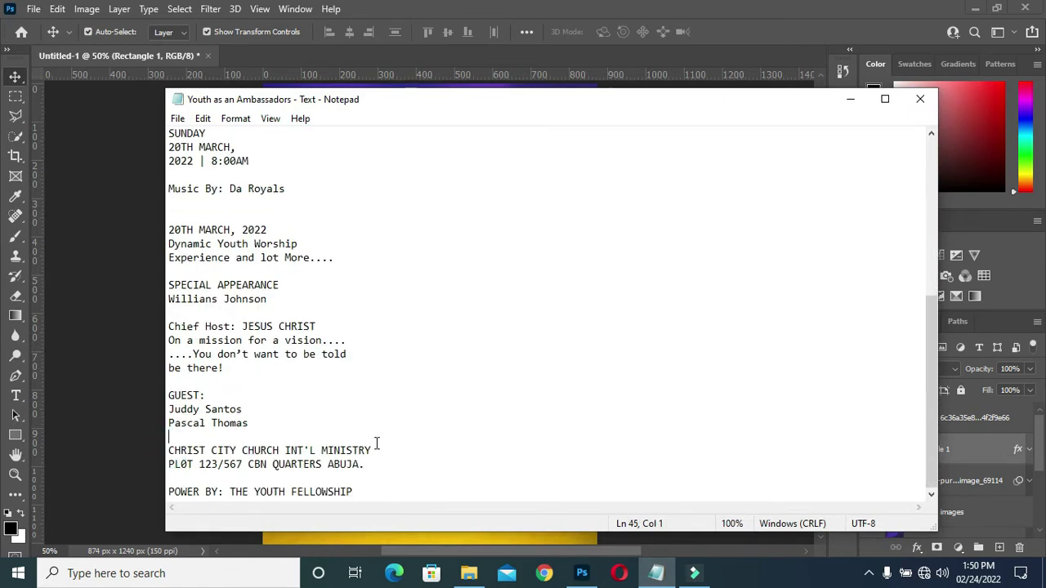
drag(377, 443, 370, 452)
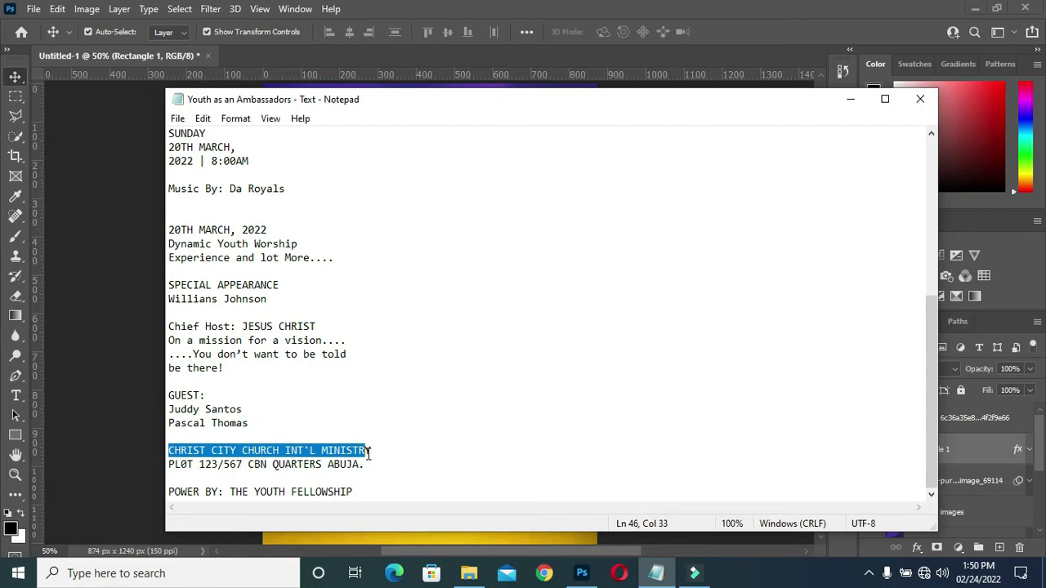
click(850, 98)
Create a text layer in Avenir LT Std 65 Medium with the pasted church name
key(t)
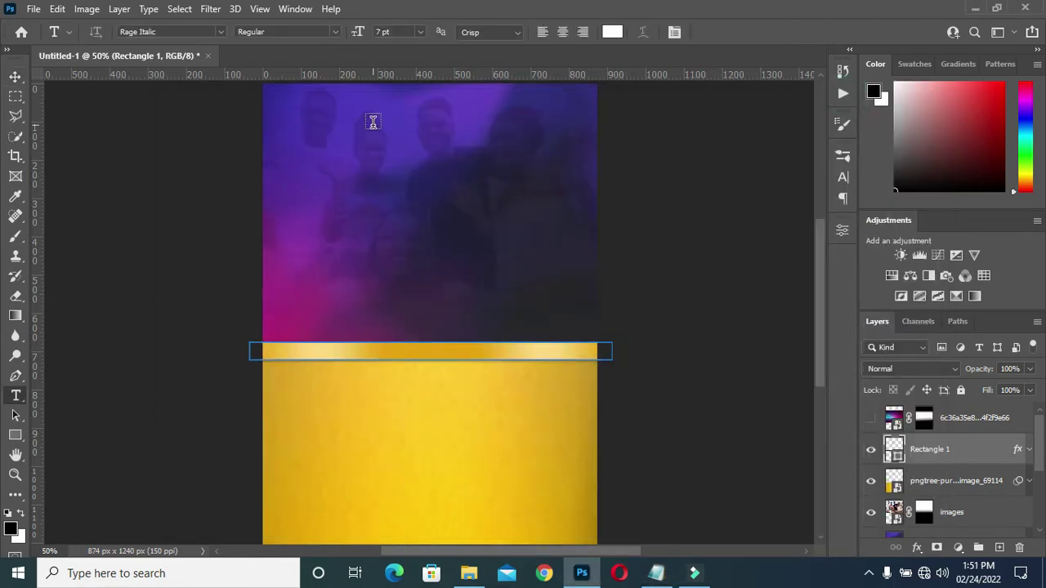
click(351, 116)
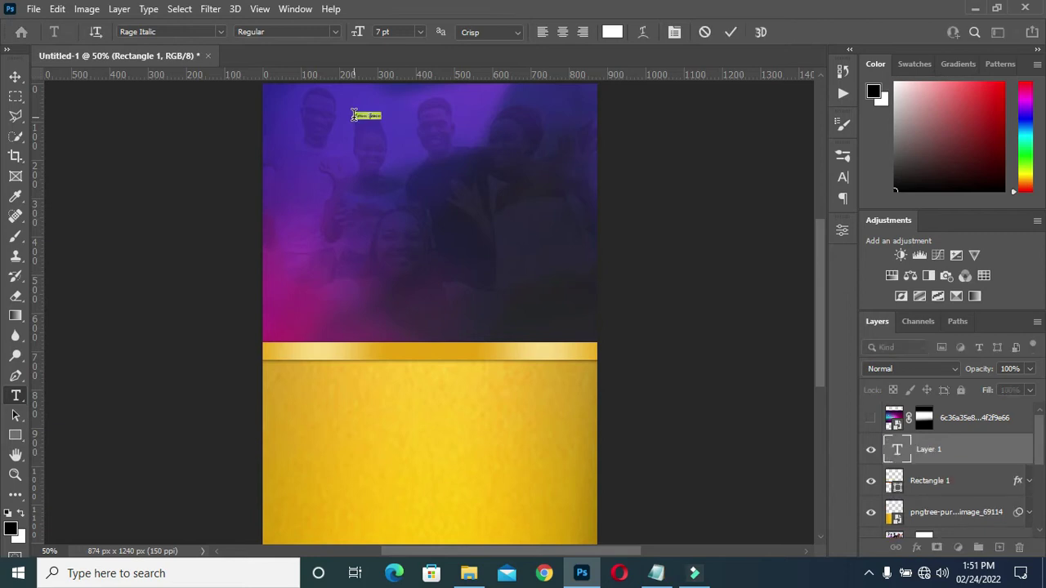
click(221, 32)
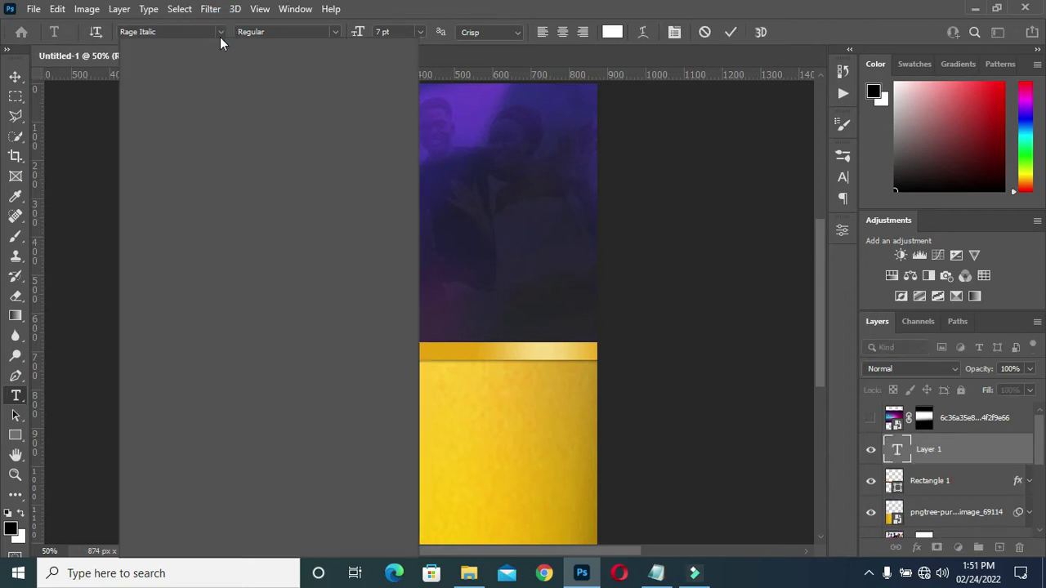
click(219, 36)
click(219, 36)
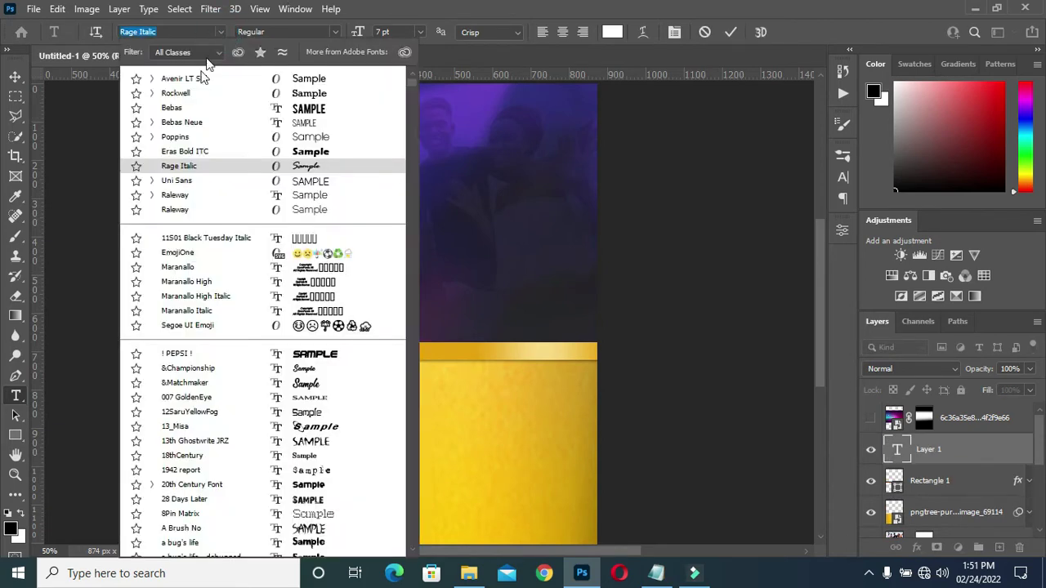
click(152, 80)
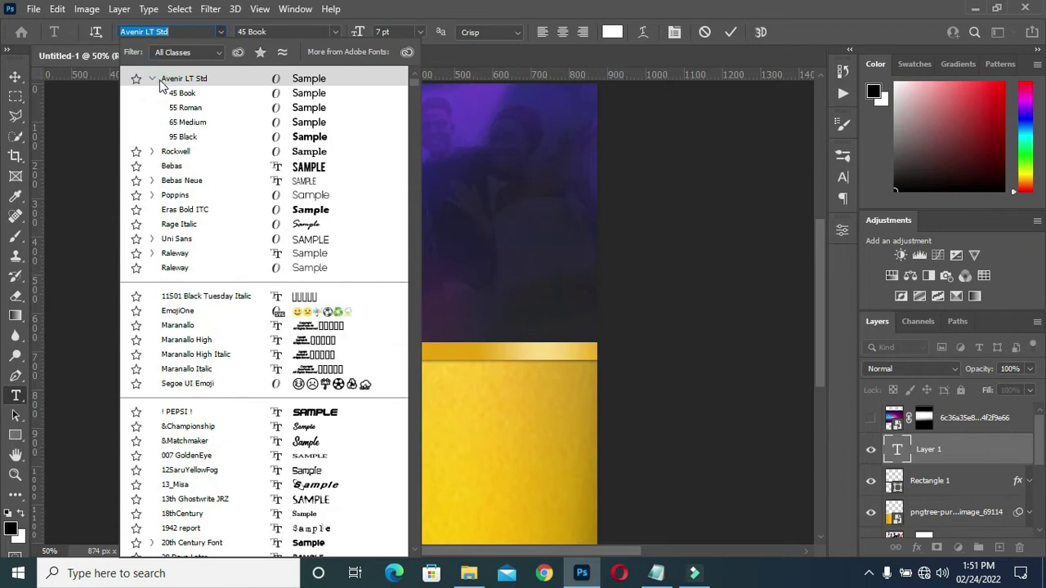
click(228, 124)
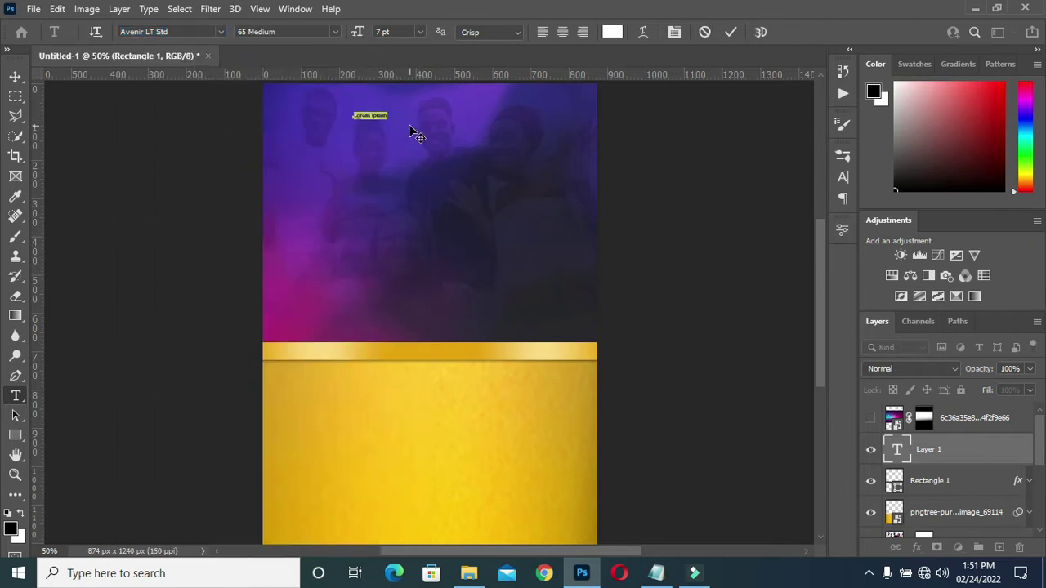
text(CHRIST CITY CHURCH INT'L MINISTRY)
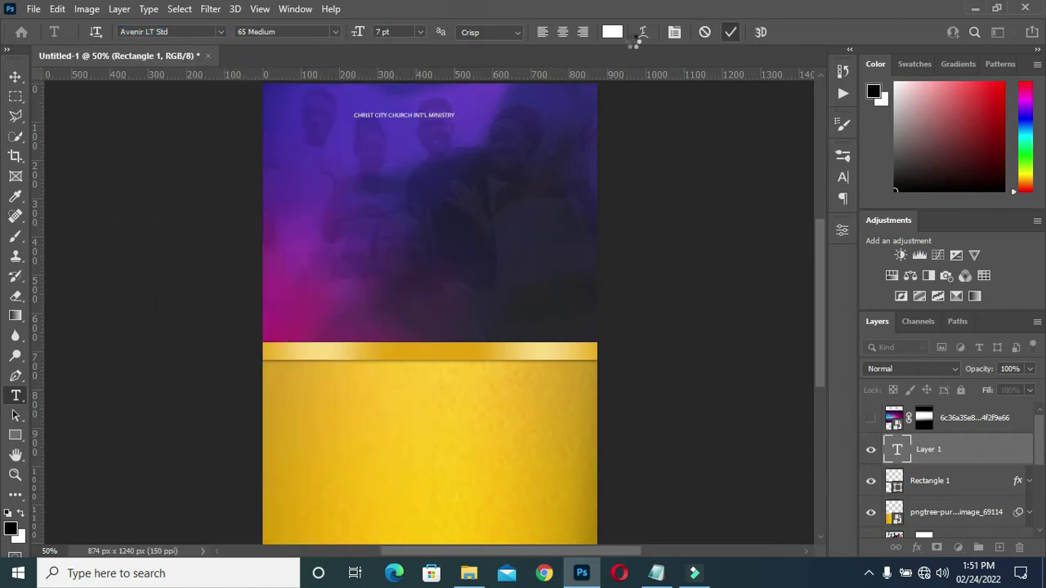
click(730, 31)
Scale the church heading to about 194% and centre it horizontally on the poster
click(16, 76)
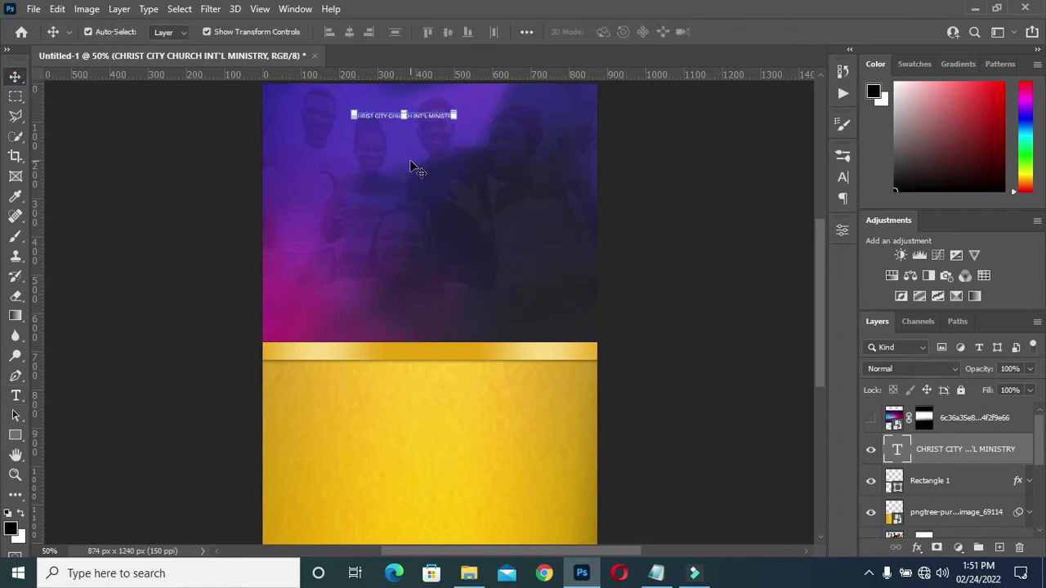
key(ctrl+plus)
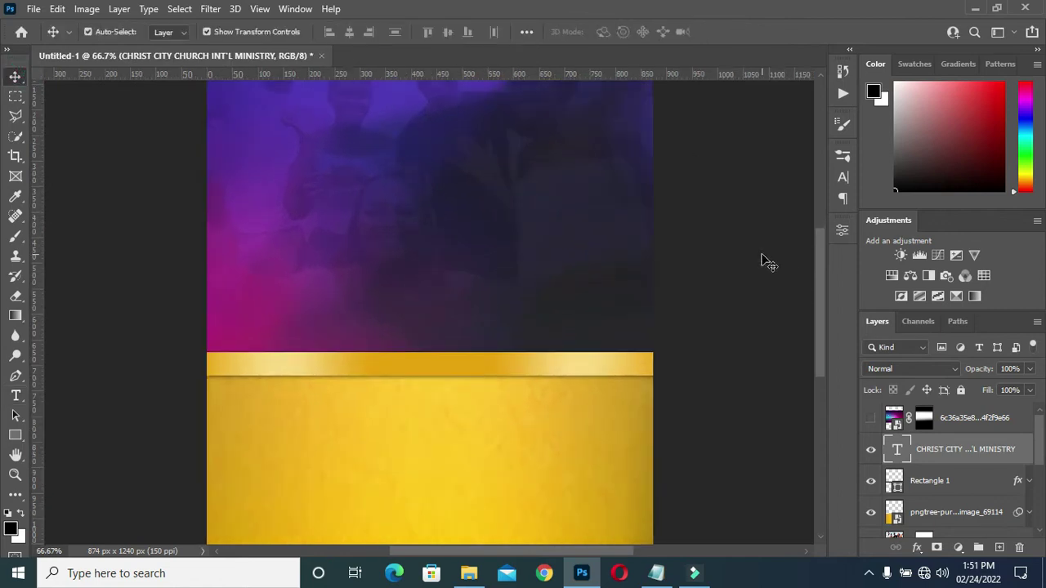
drag(822, 292, 813, 230)
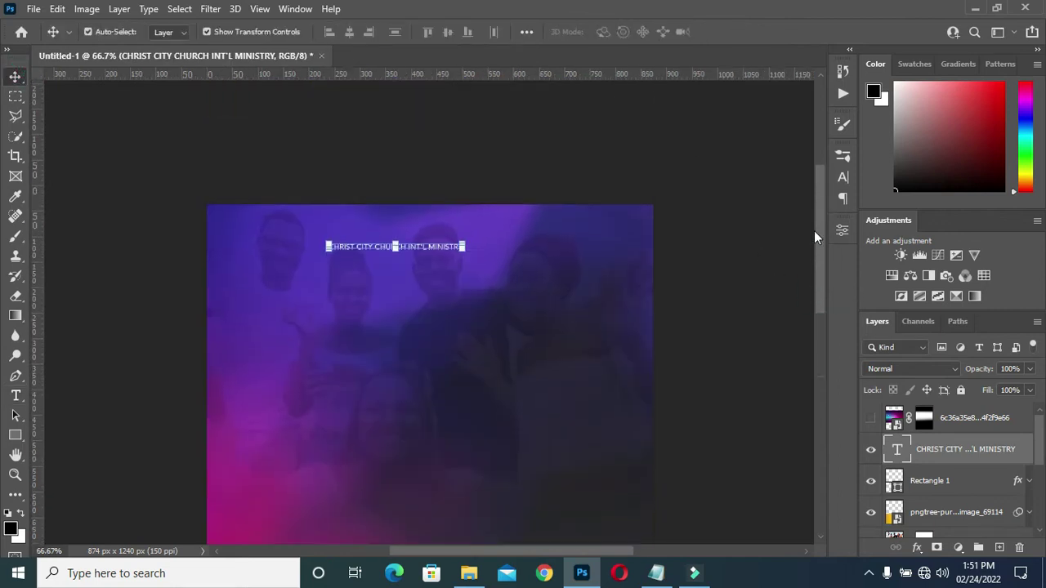
click(464, 247)
drag(462, 253, 590, 254)
drag(469, 255, 449, 254)
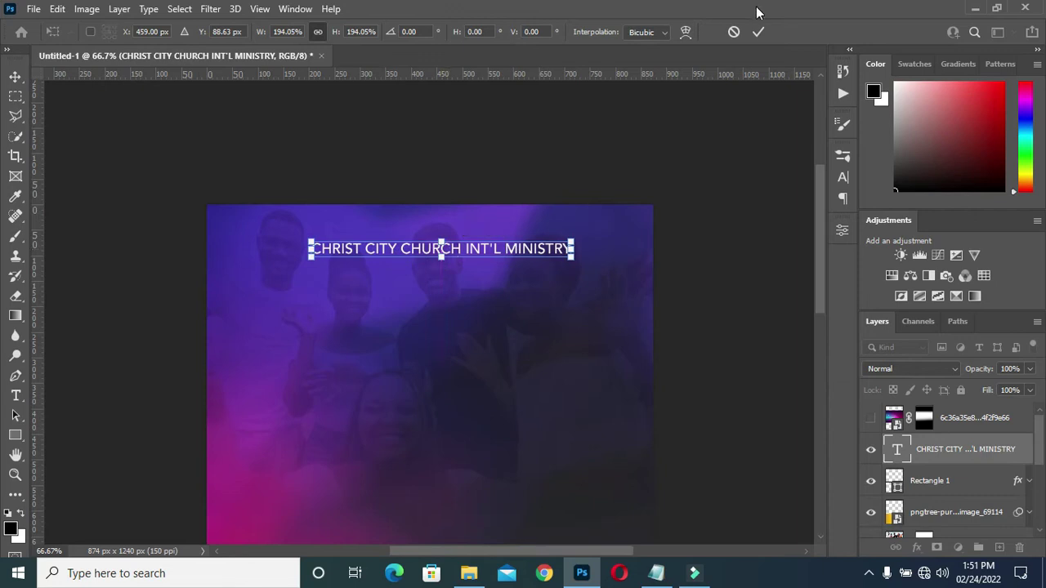
click(757, 31)
Drag the CHRIST CITY LOGO onto the poster and shrink it to about 15% beside the heading
click(921, 481)
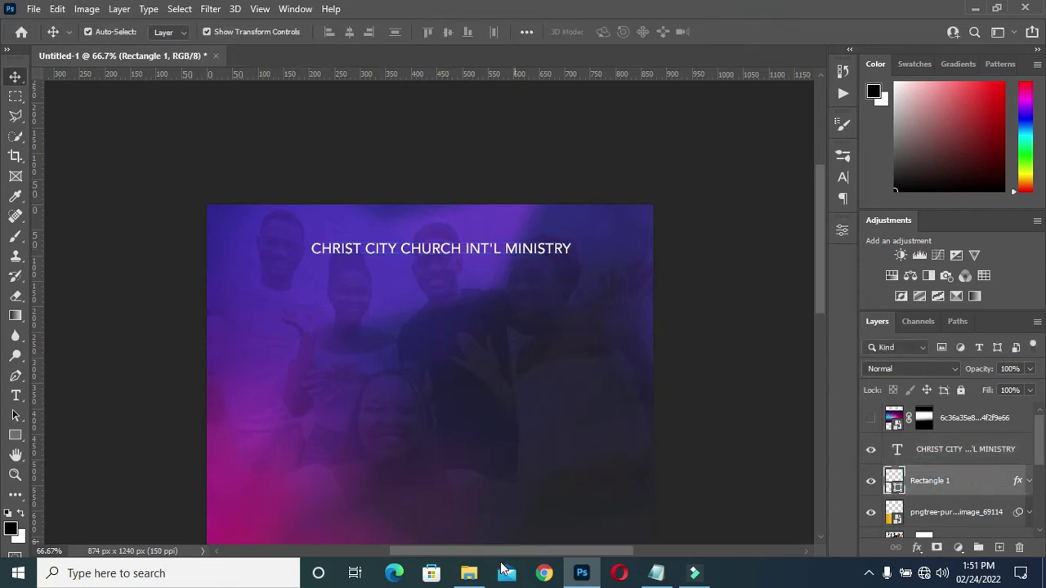
click(469, 572)
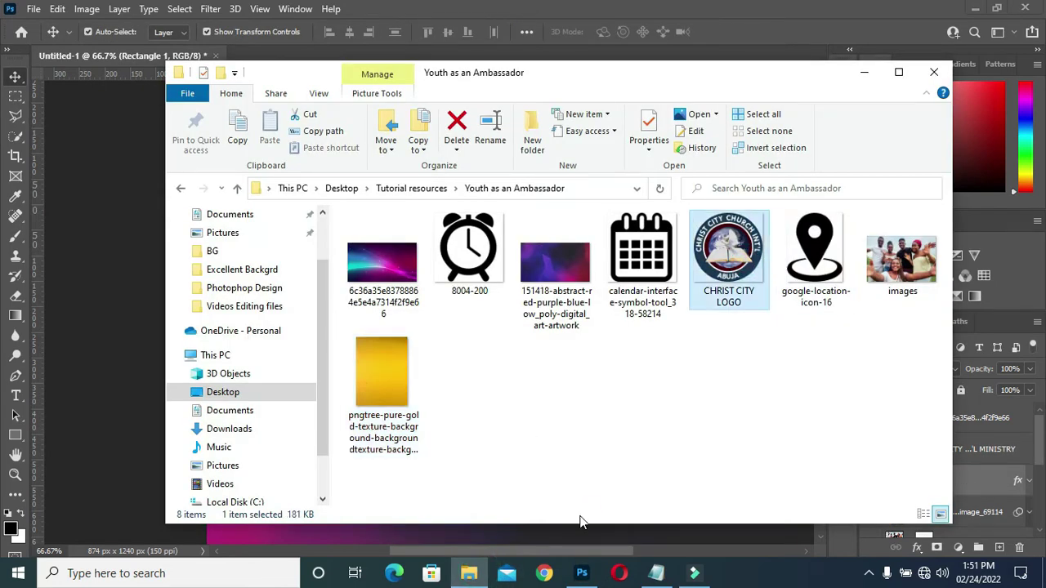
drag(597, 529, 535, 343)
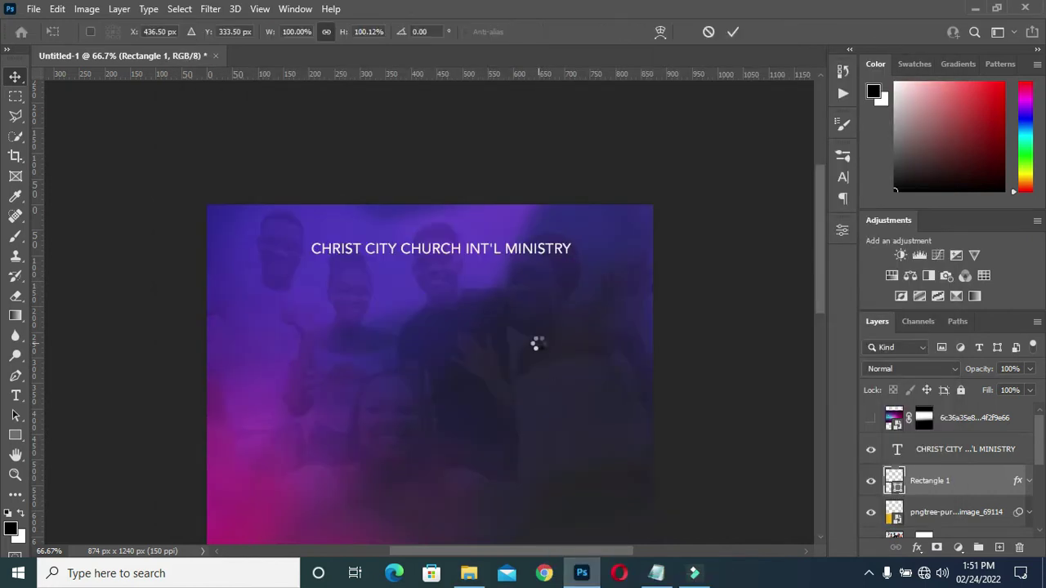
drag(328, 374, 598, 242)
click(732, 33)
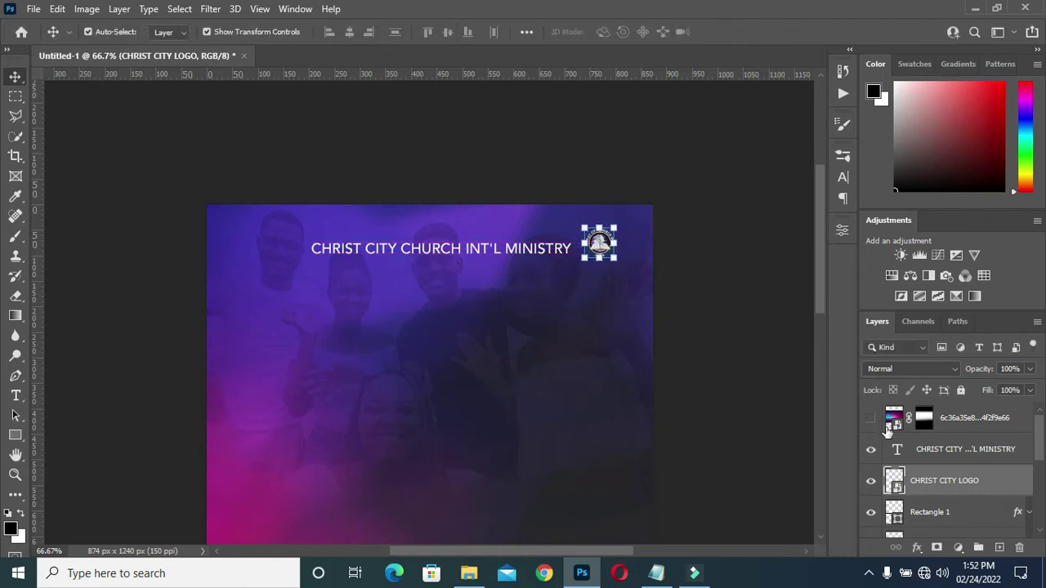
click(929, 515)
Draw a tall rectangle over the logo with a 27 px corner radius
click(15, 434)
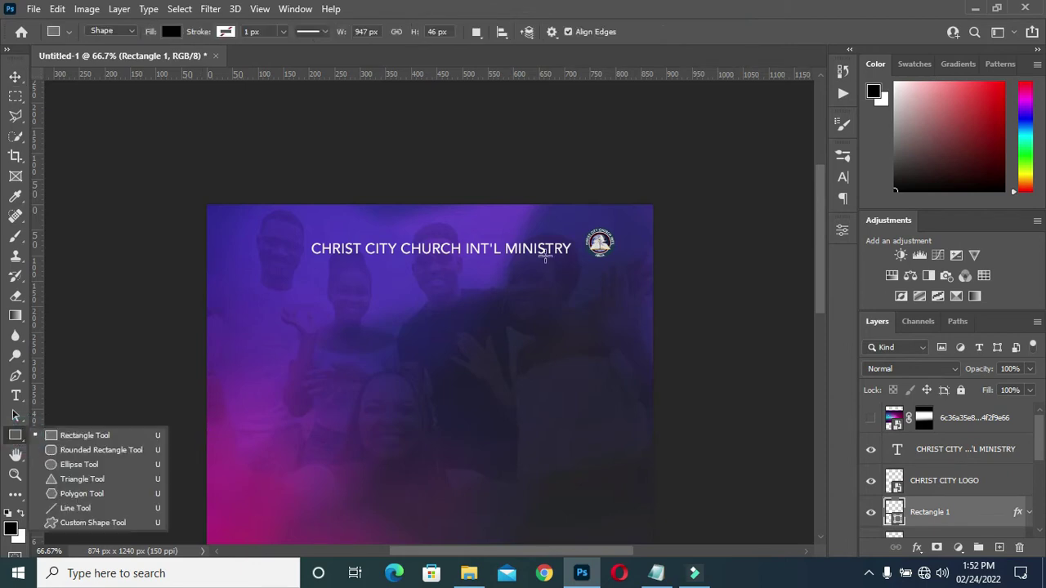
drag(583, 196, 634, 273)
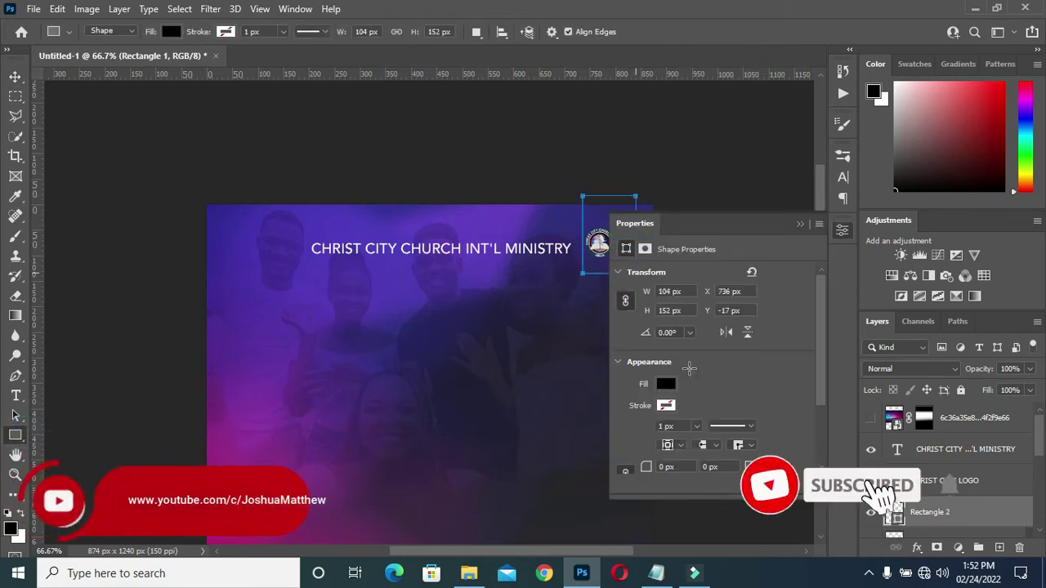
click(713, 466)
text(27)
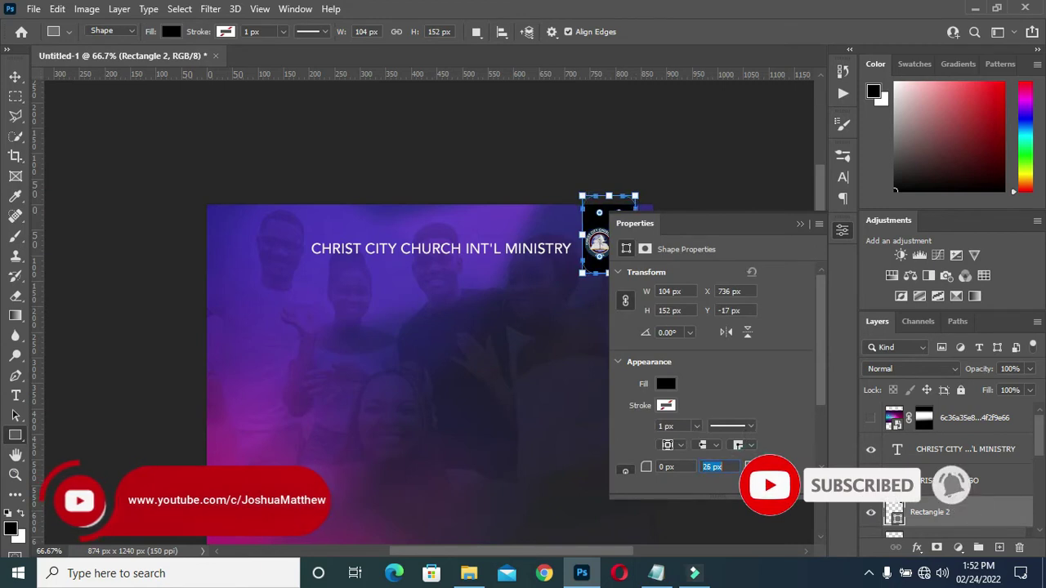
key(Return)
click(800, 223)
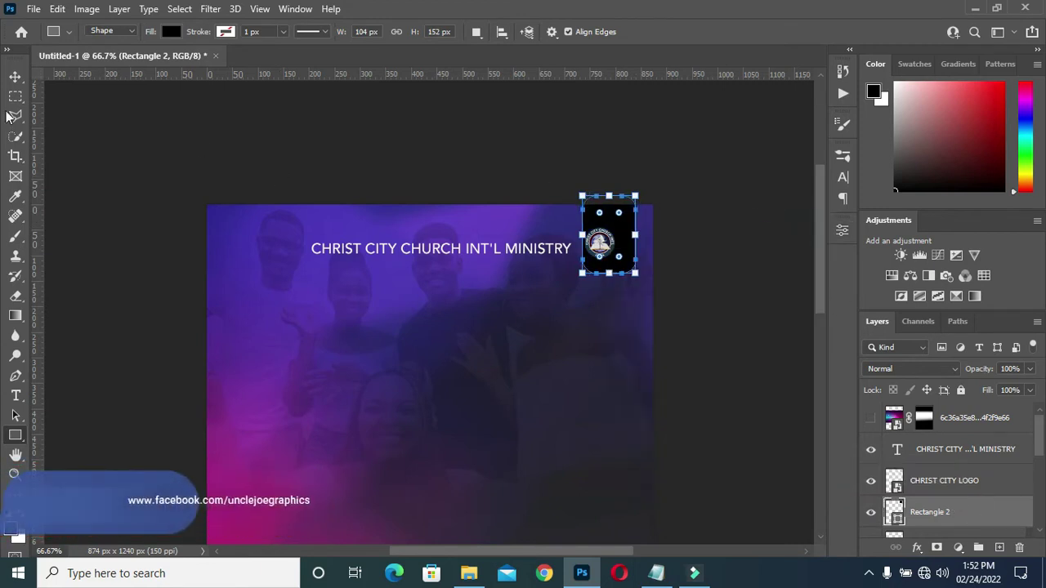
Fill the new rectangle with a gold colour
double_click(895, 513)
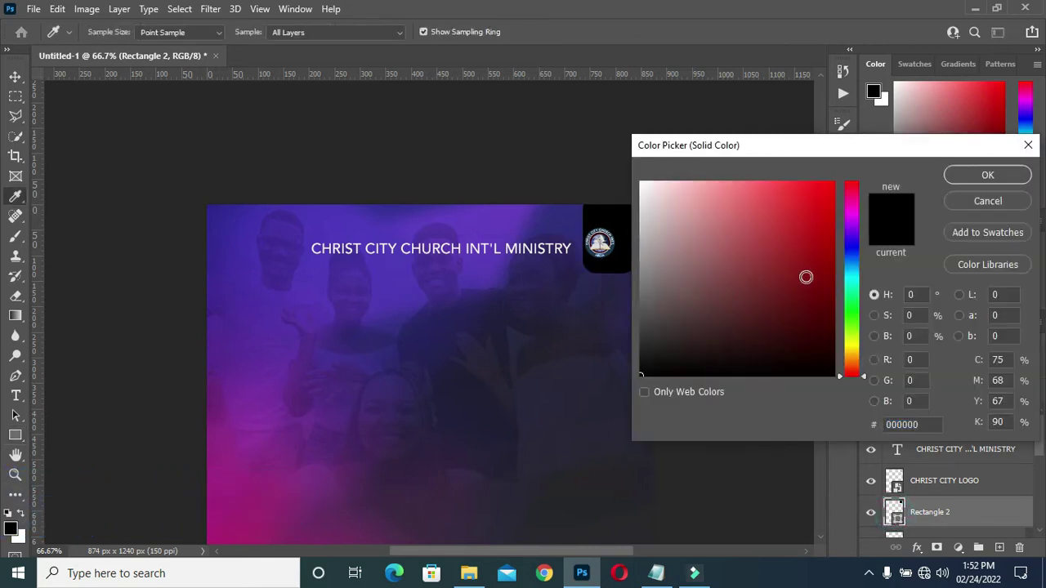
click(853, 352)
click(825, 308)
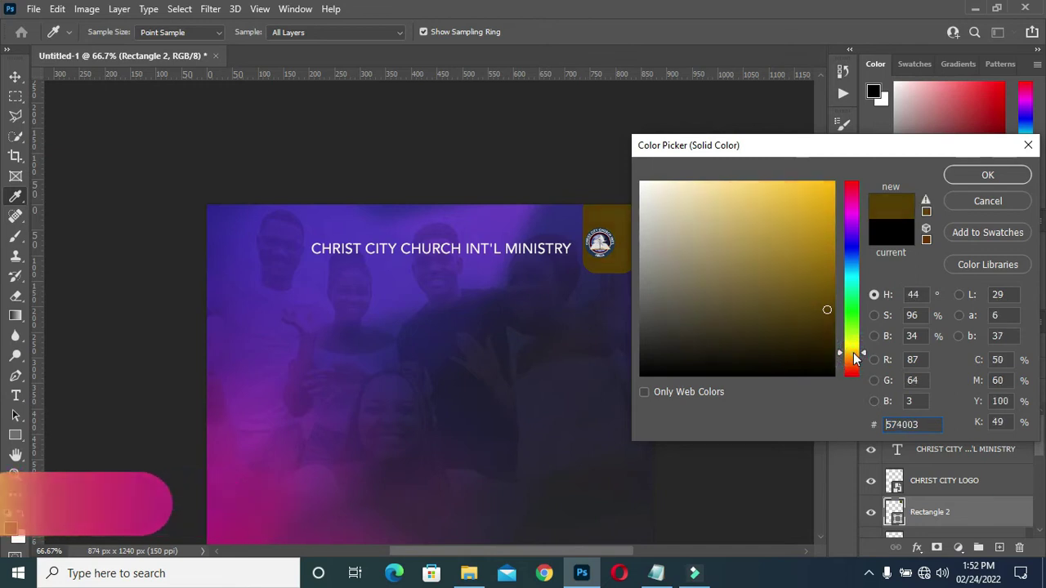
click(833, 176)
drag(833, 176, 832, 216)
click(978, 178)
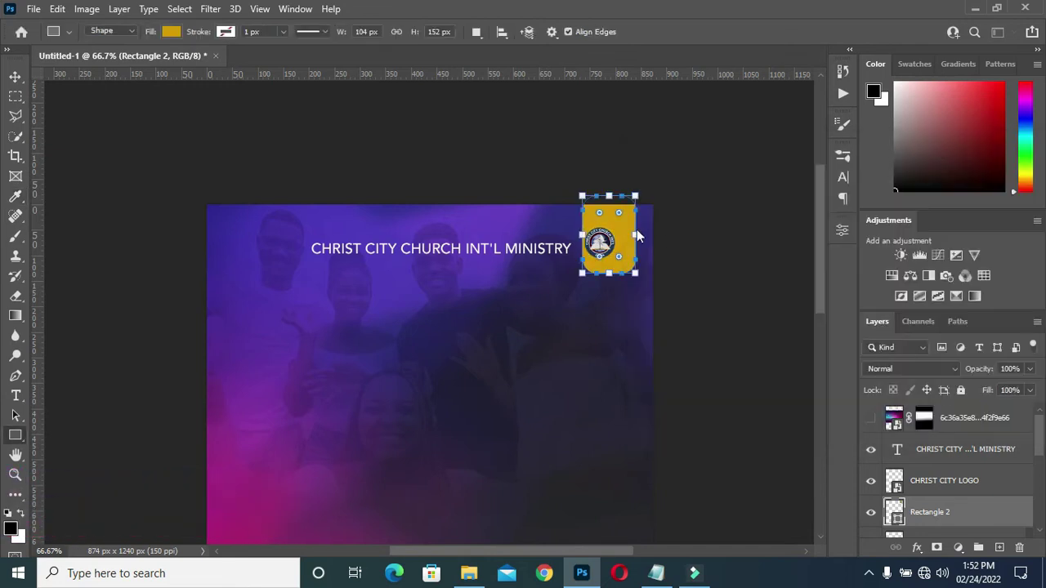
click(15, 75)
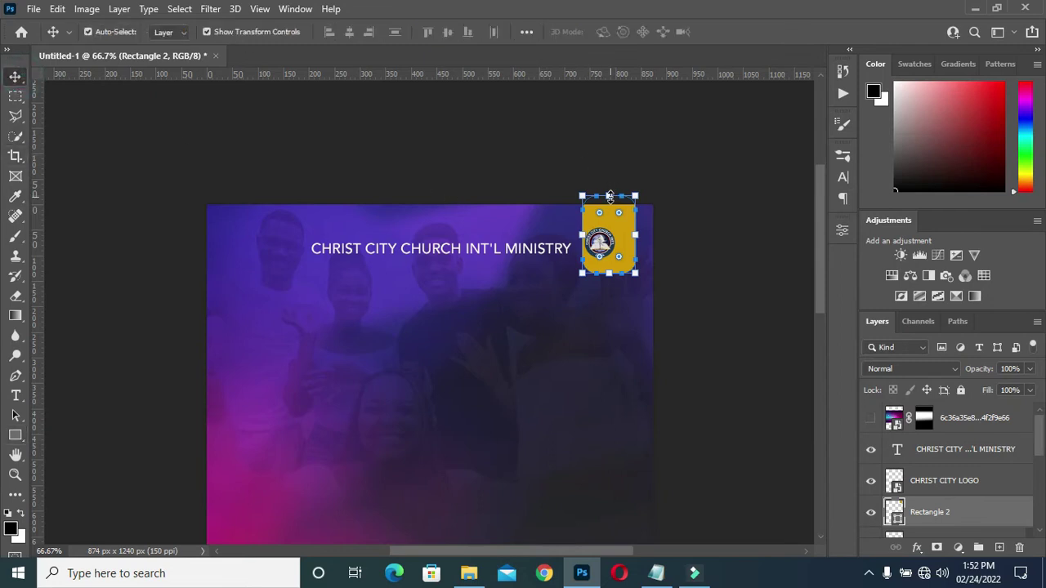
Stretch the gold tab taller, shrink the logo, and centre the logo horizontally within the tab
drag(610, 190, 609, 168)
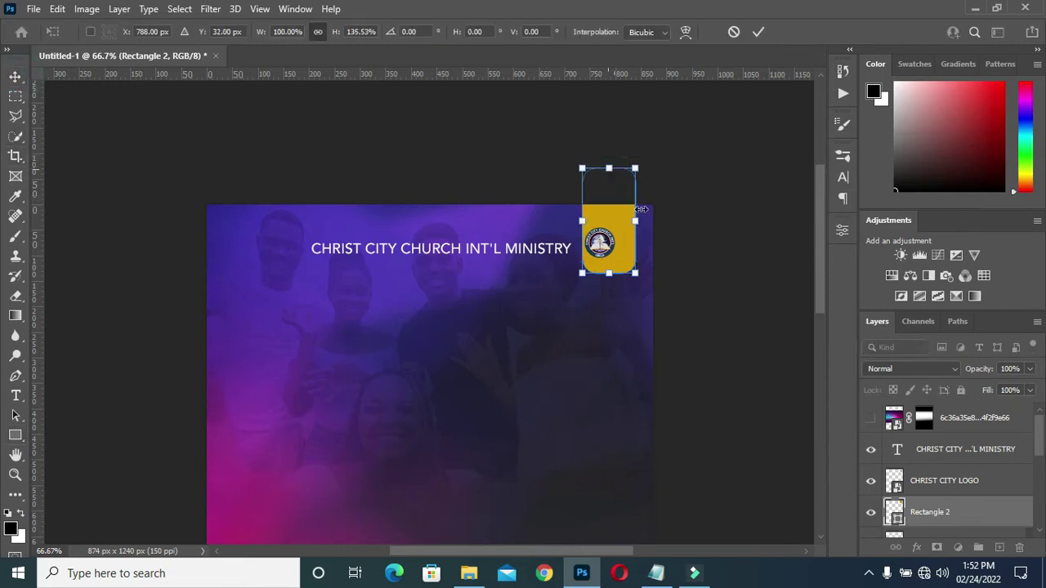
click(761, 34)
click(601, 244)
drag(614, 258, 627, 272)
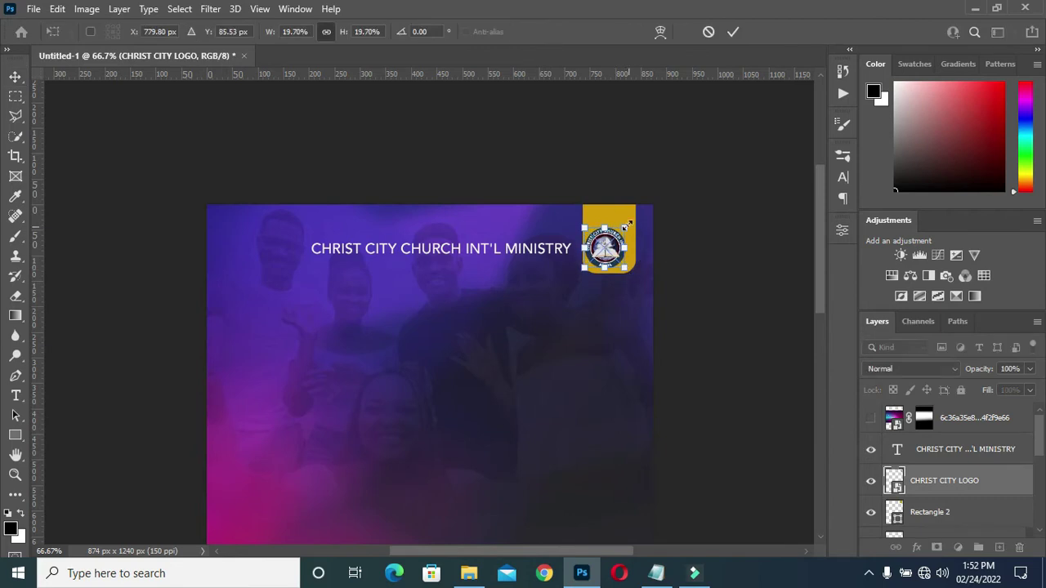
ctrl+click(931, 512)
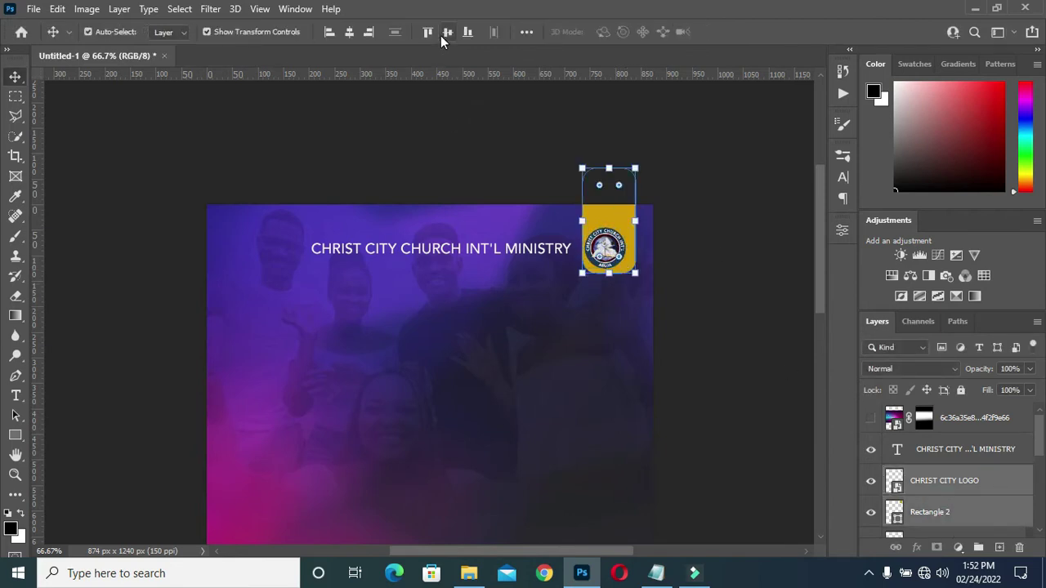
click(349, 33)
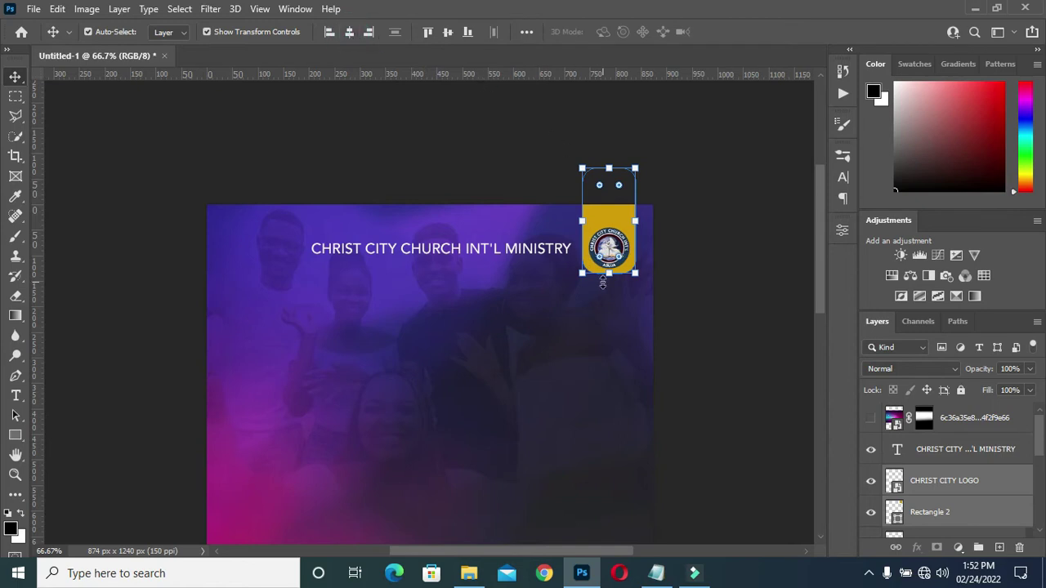
click(727, 319)
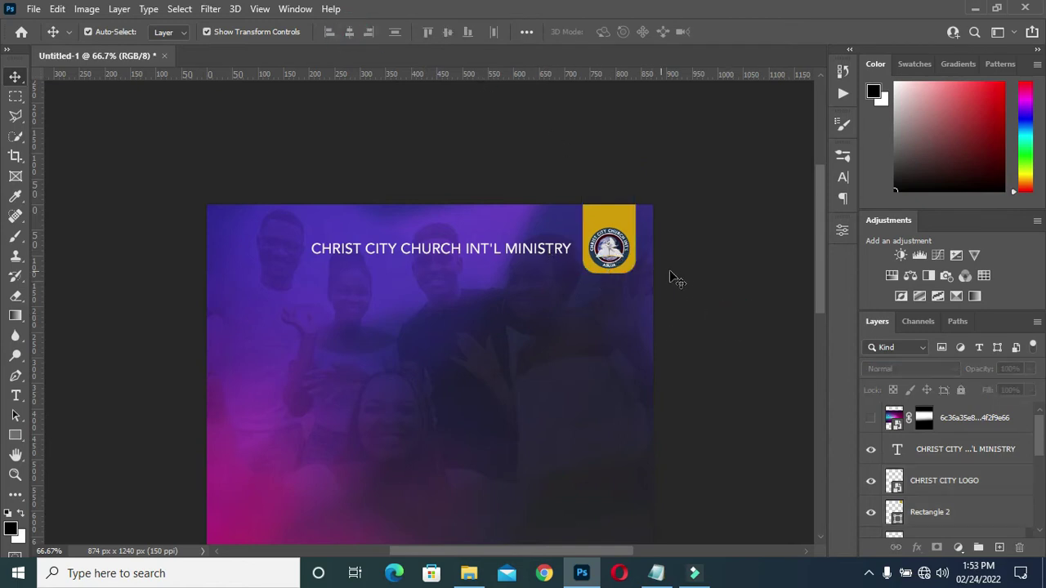
Align the logo vertically with the church heading and nudge the logo and tab left
click(952, 482)
ctrl+click(949, 452)
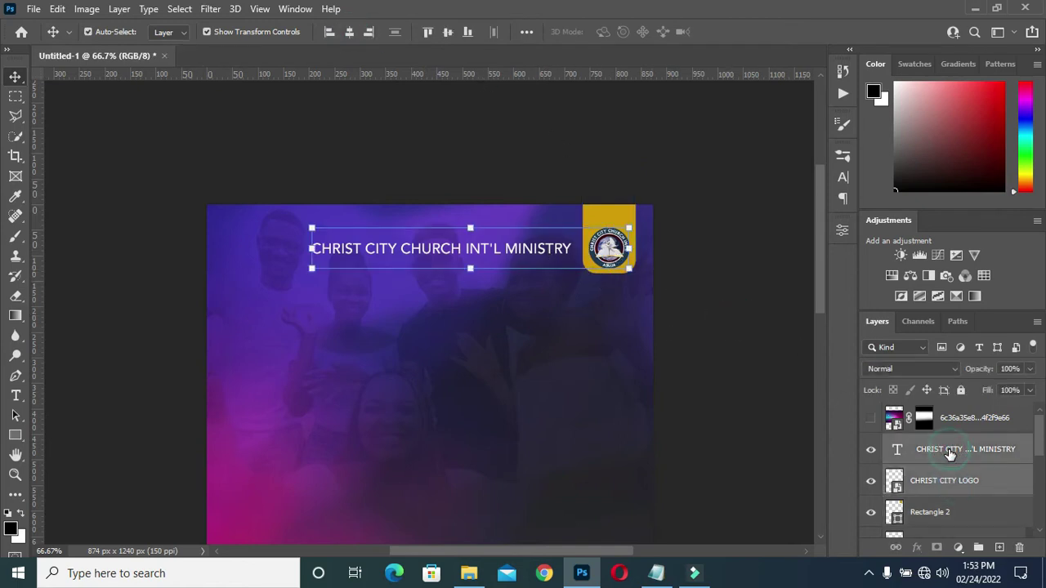
click(445, 32)
click(692, 188)
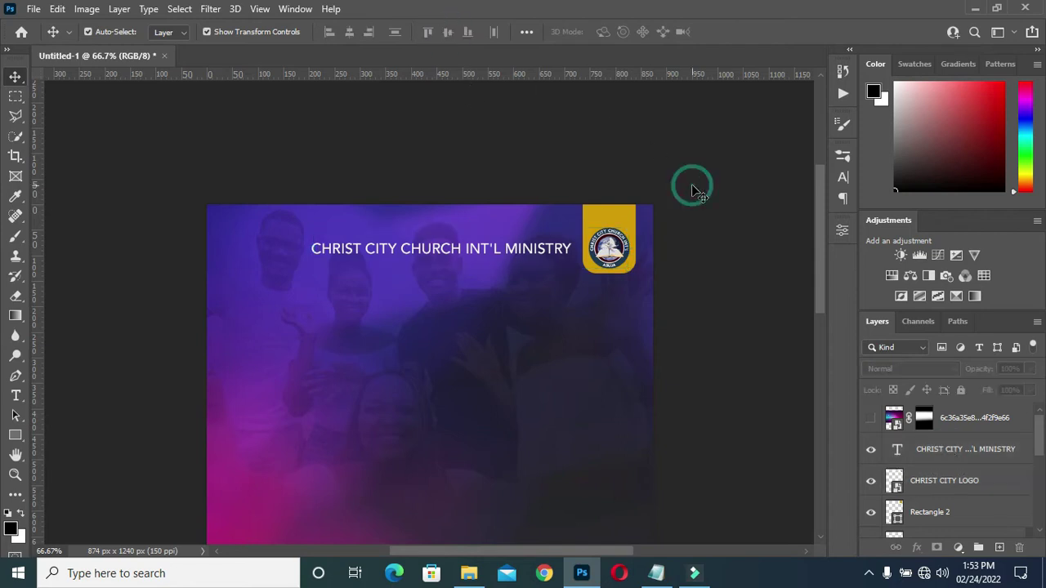
click(961, 483)
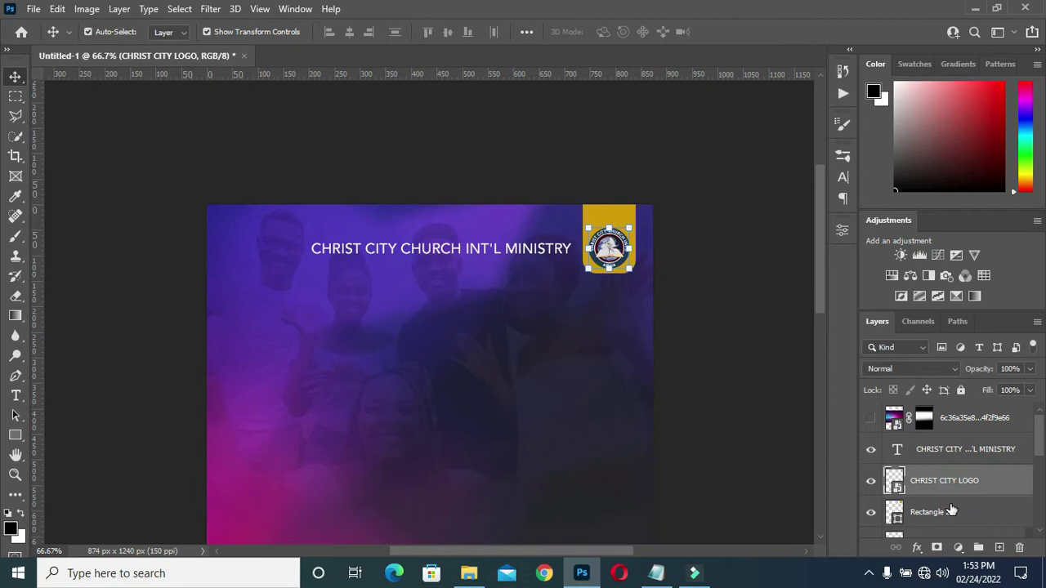
shift+click(946, 513)
key(Left)
key(Left)
key(Left)
key(Left)
key(Left)
key(Left)
key(Left)
key(Left)
key(Left)
key(Left)
key(Left)
key(Left)
key(Left)
key(Left)
key(Left)
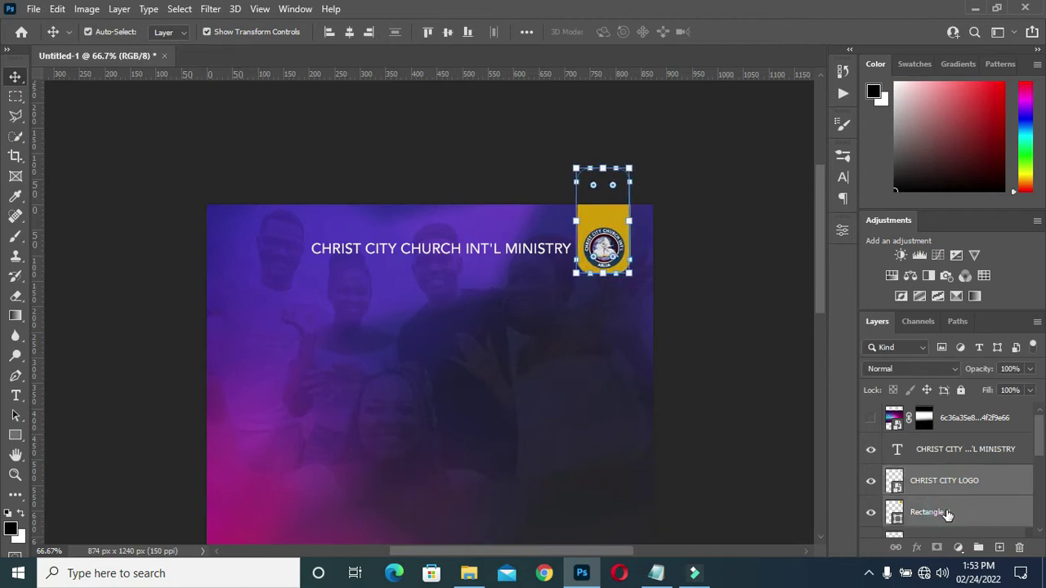
click(541, 250)
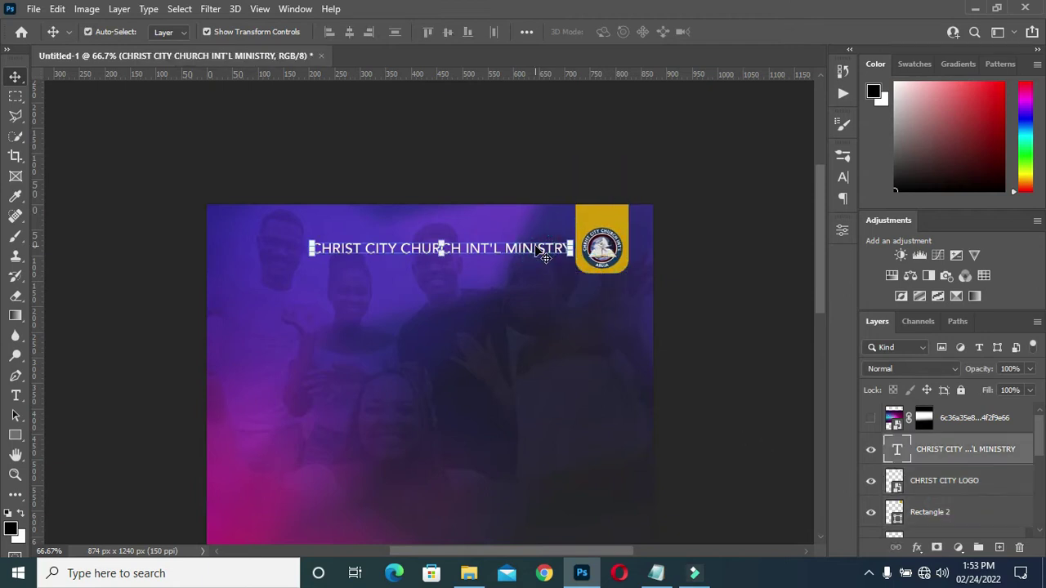
click(663, 273)
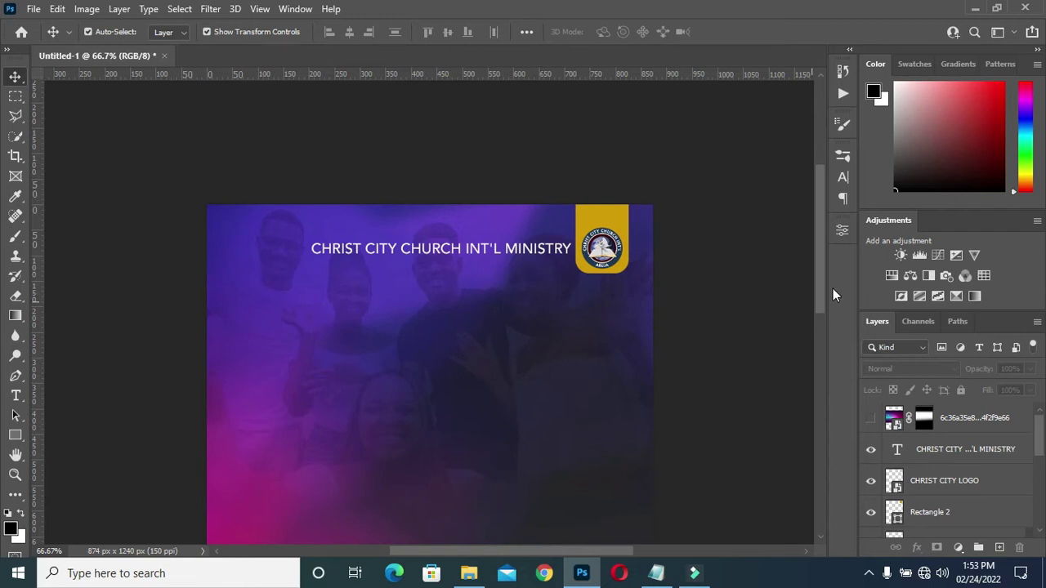
drag(822, 289, 817, 324)
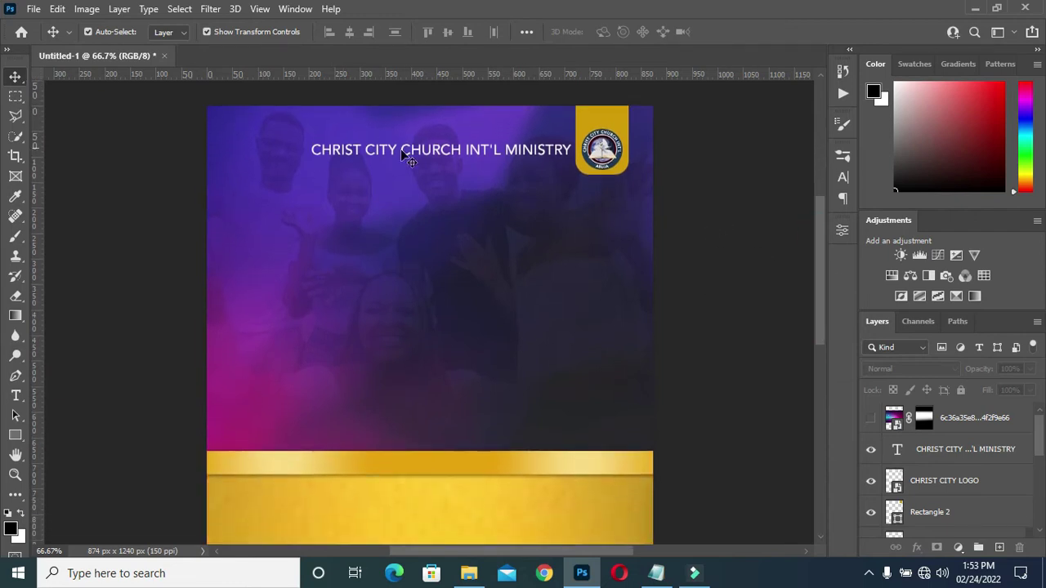
Shift the church heading 12 px left, select THE YOUTH FELLOWSHIP in the notes, and minimise them
drag(415, 155, 406, 155)
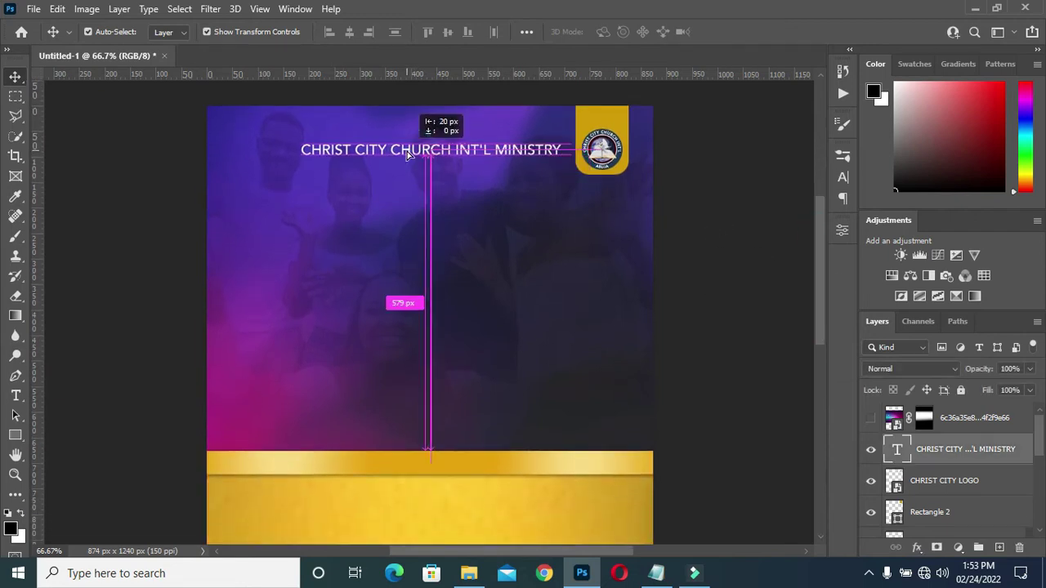
click(669, 242)
click(657, 571)
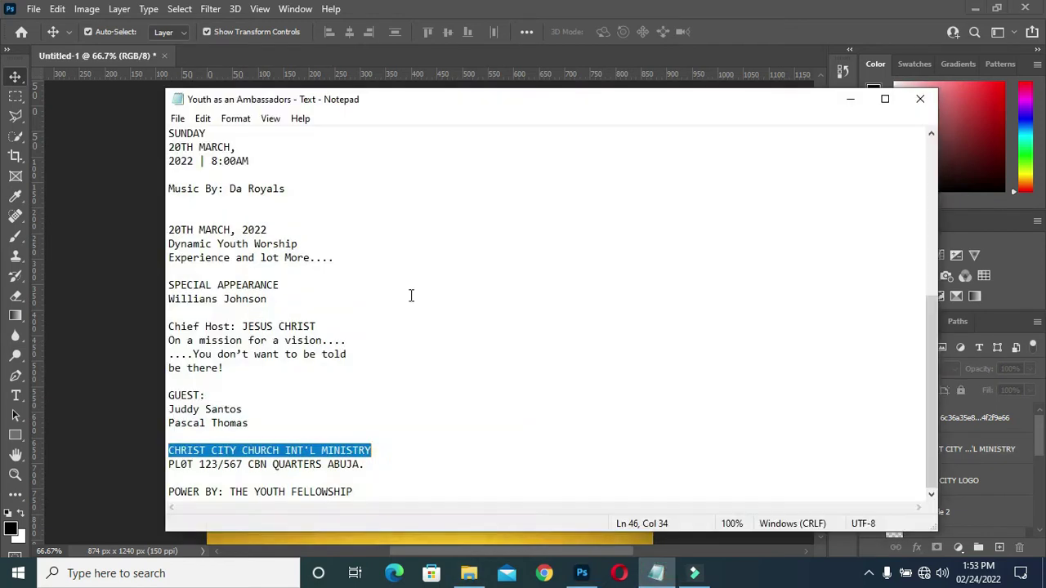
scroll(276, 187, up, 7)
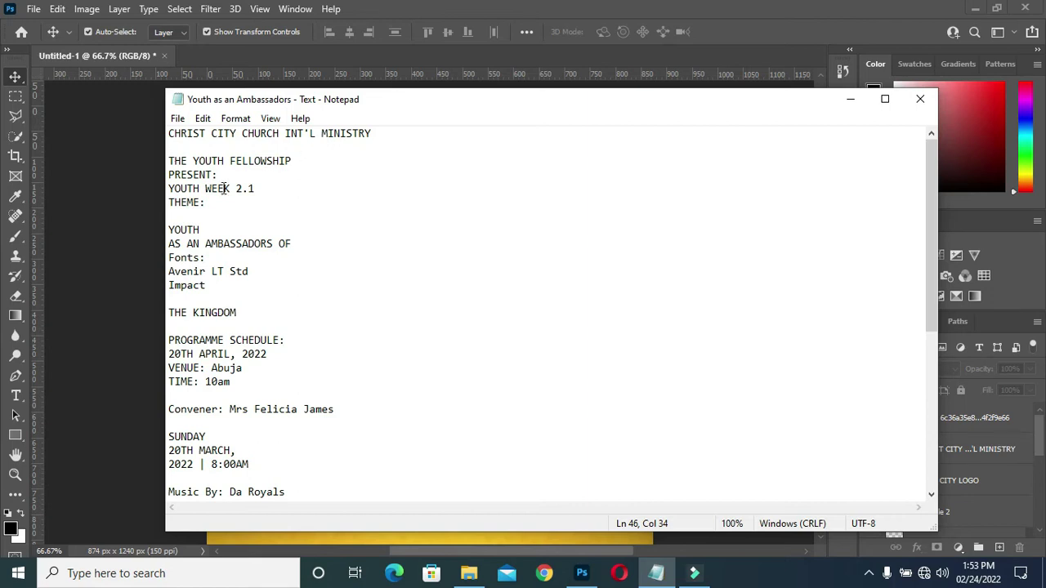
drag(171, 158, 287, 163)
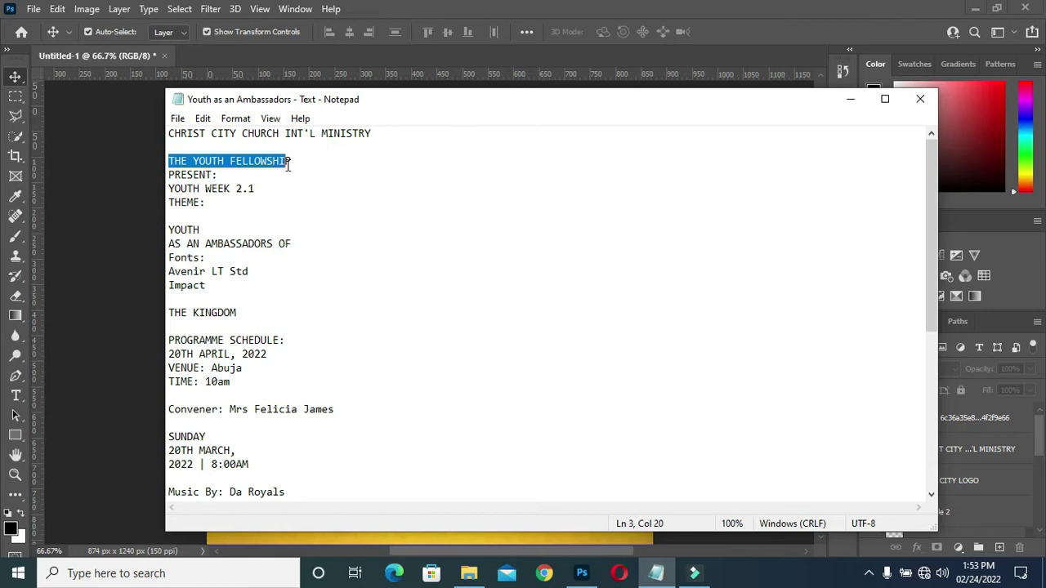
click(850, 99)
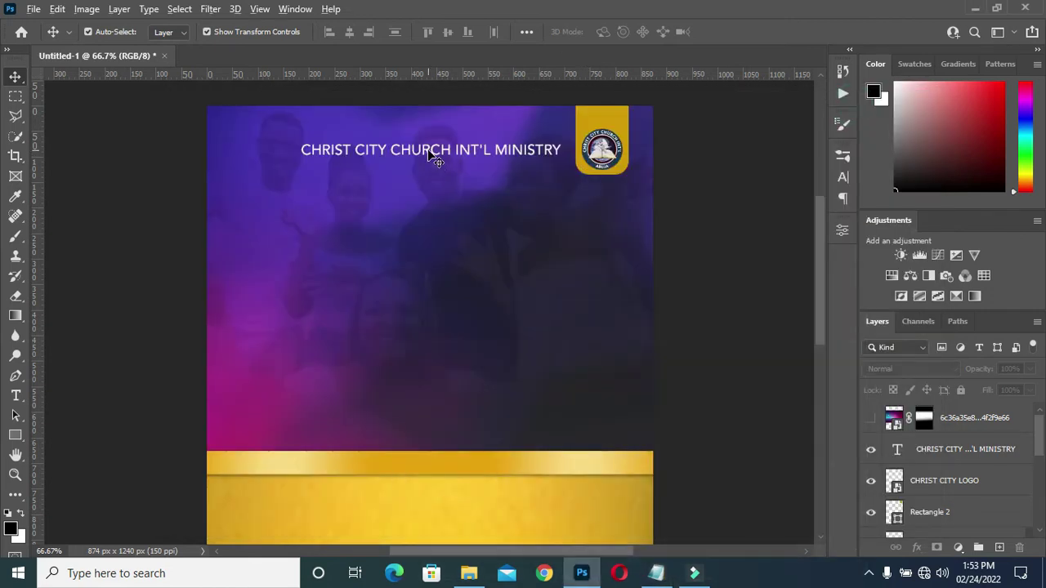
Duplicate the church heading below it and retype the copy as THE YOUTH FELLOWSHIP
drag(431, 153, 428, 191)
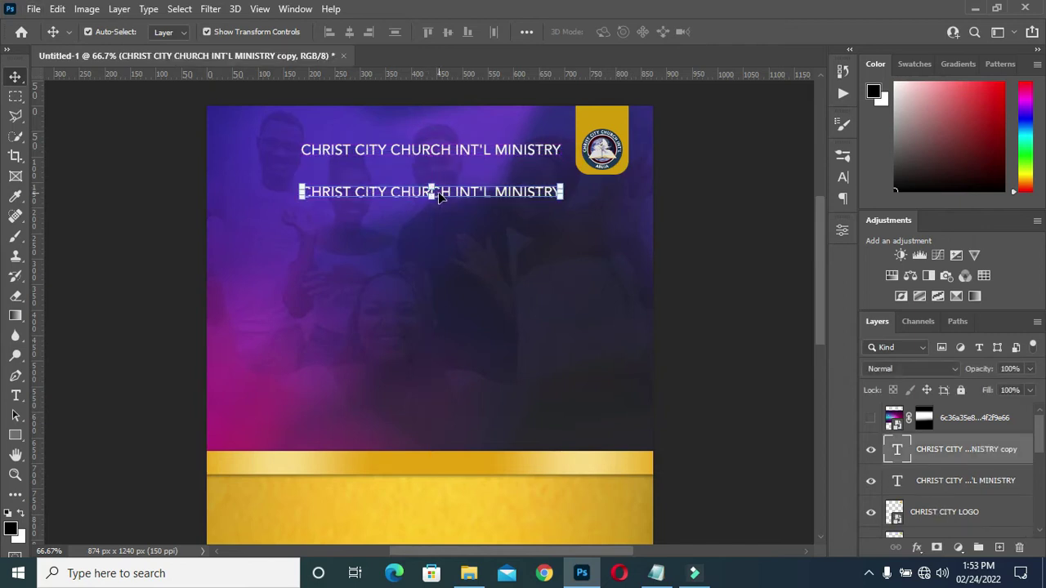
key(t)
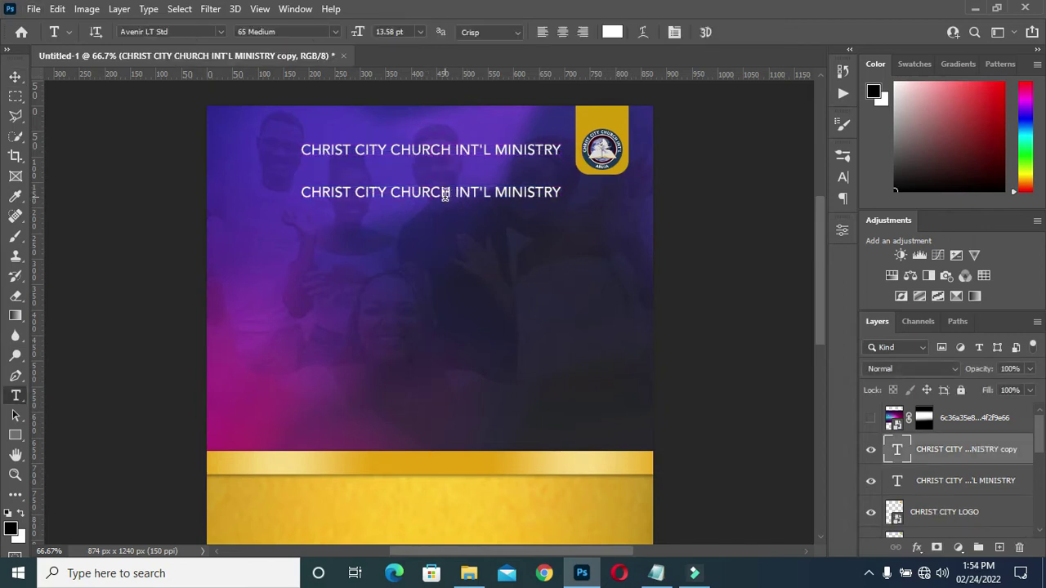
click(445, 194)
key(ctrl+a)
text(THE YOUTH FELLOWSHI)
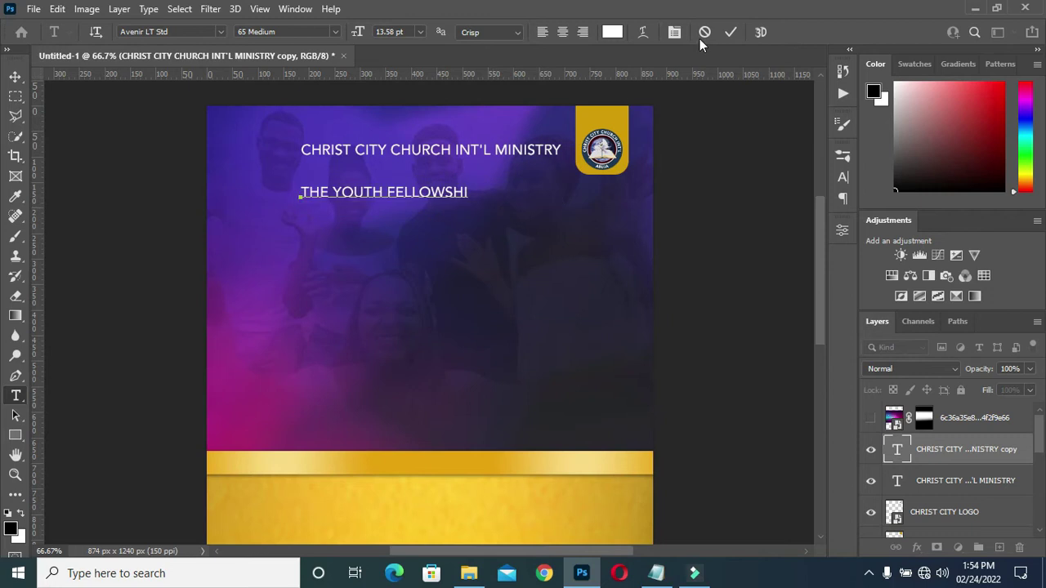
click(730, 32)
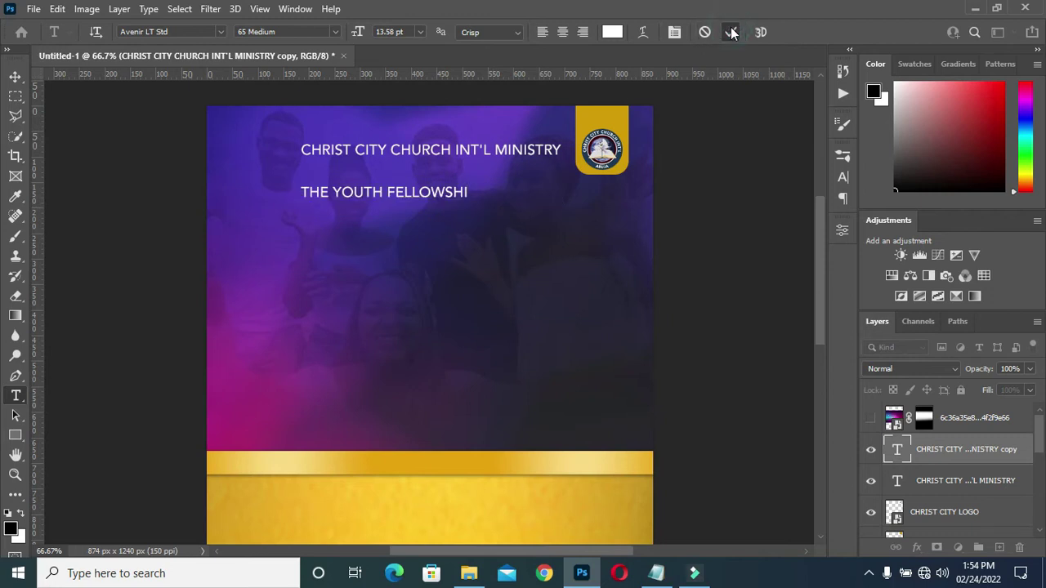
click(466, 193)
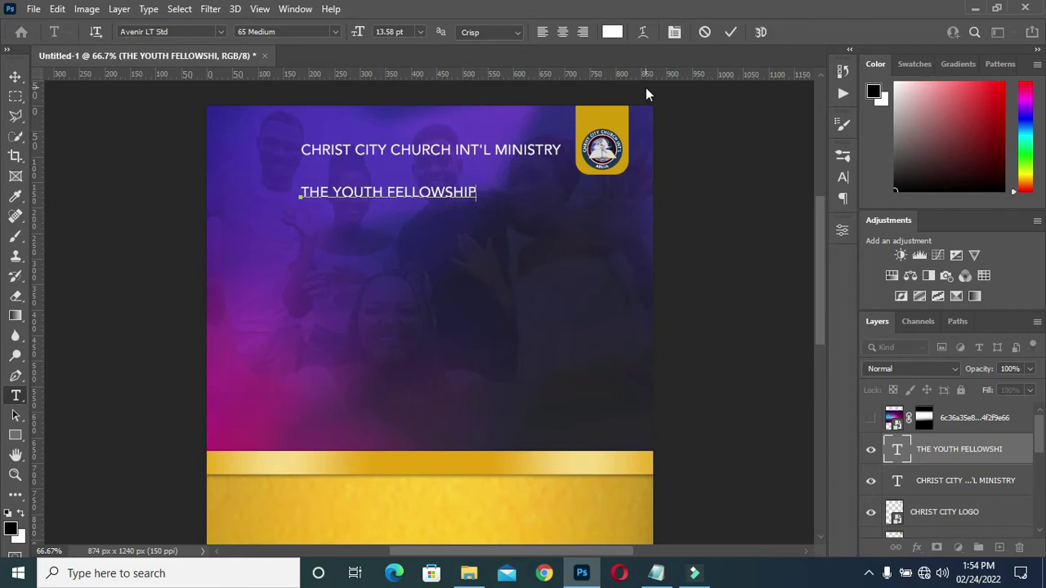
text(P)
click(726, 33)
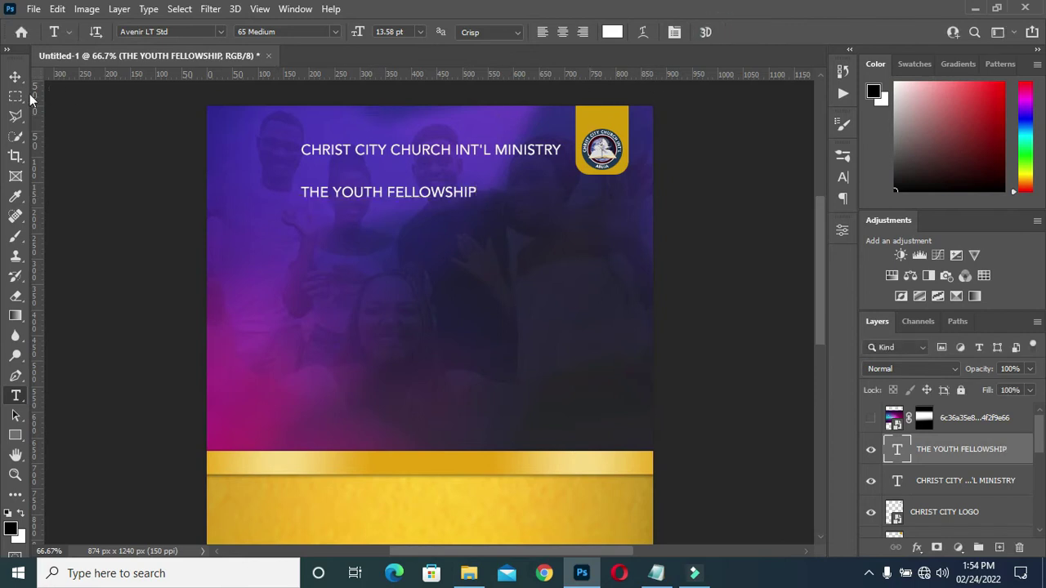
Set THE YOUTH FELLOWSHIP to 95 Black, scale it to about 143%, and centre it horizontally
click(336, 32)
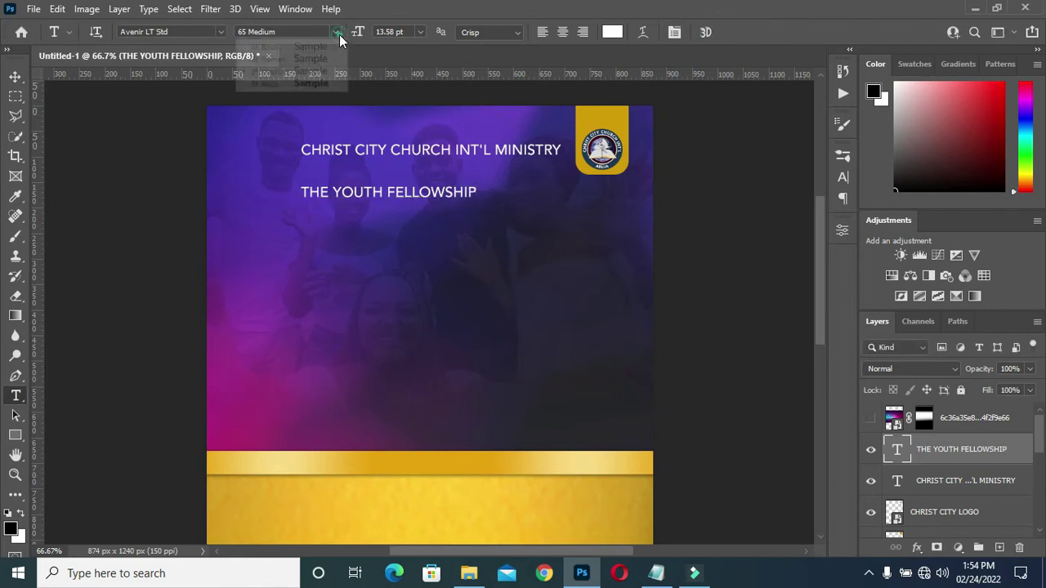
click(311, 85)
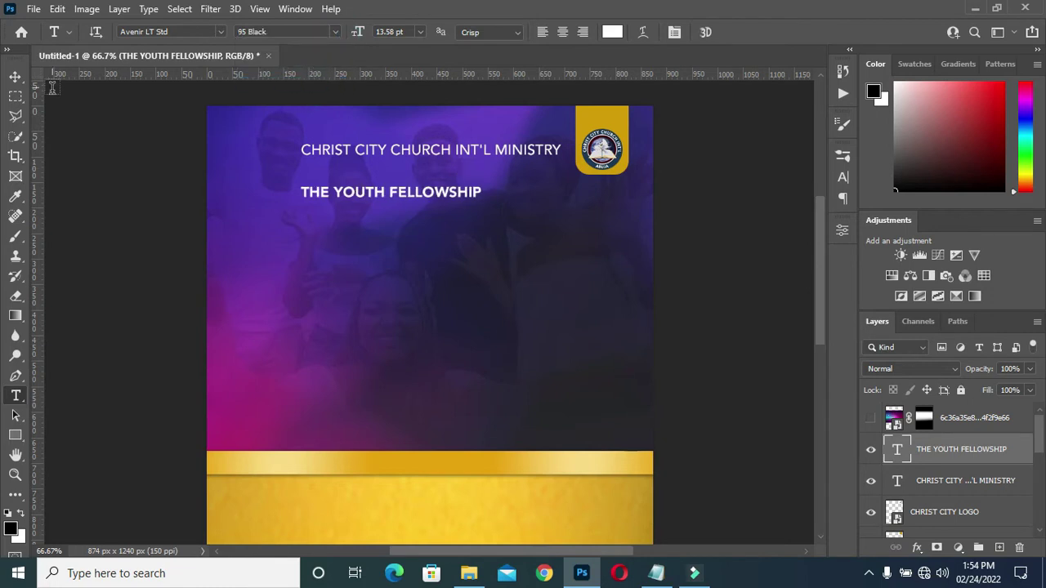
click(15, 76)
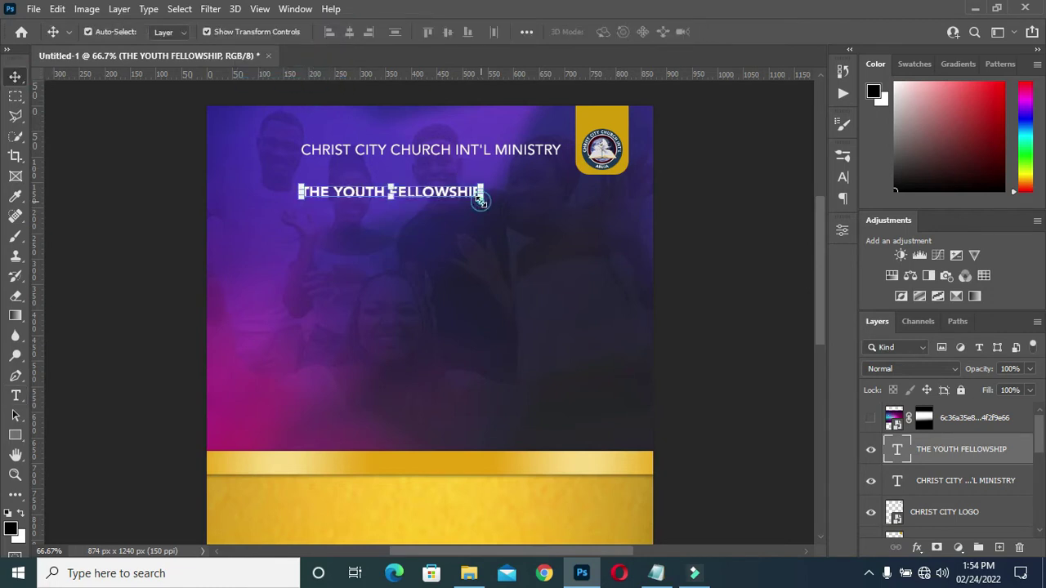
mouse_move(481, 202)
mouse_down()
mouse_move(562, 206)
mouse_move(499, 198)
mouse_up()
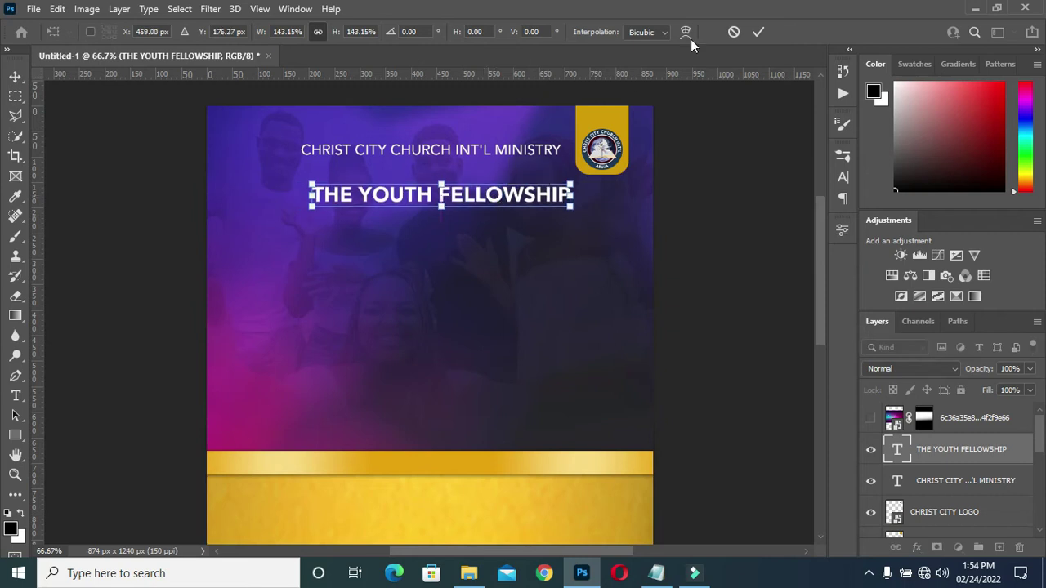
click(758, 31)
key(ctrl+a)
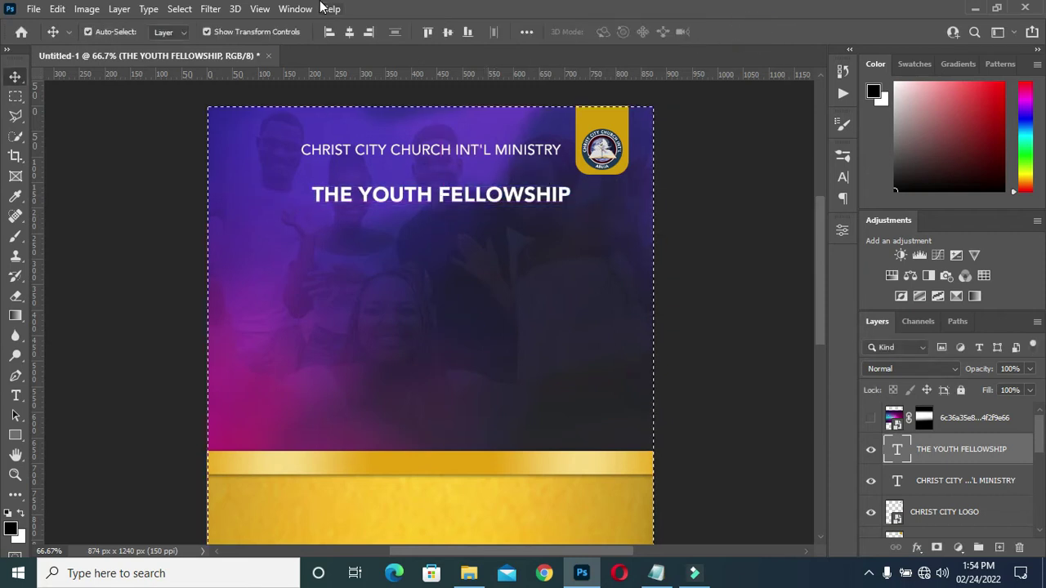
click(349, 32)
key(ctrl+d)
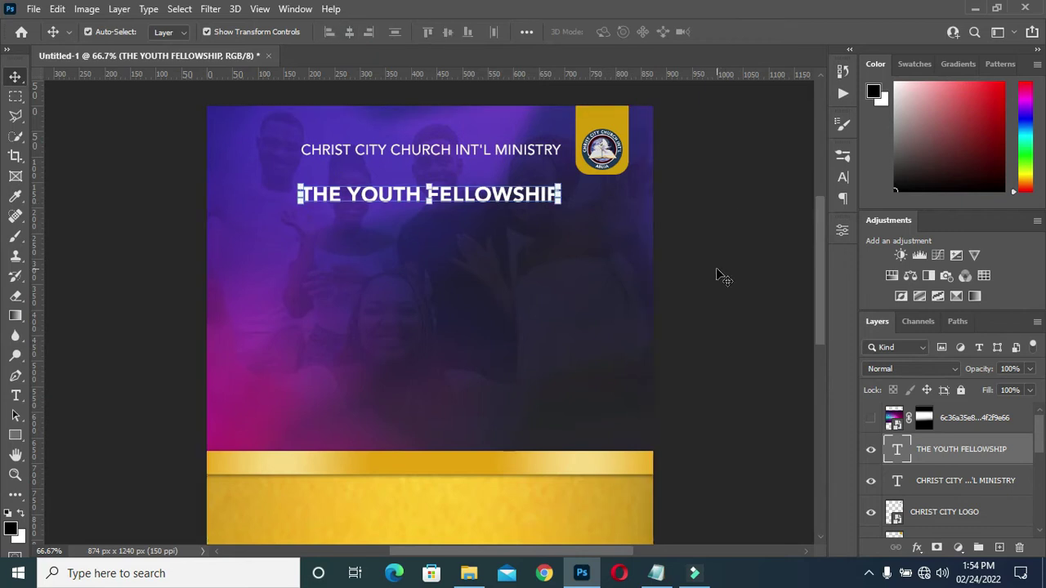
Colour THE YOUTH FELLOWSHIP heading text red (#d60000)
double_click(899, 451)
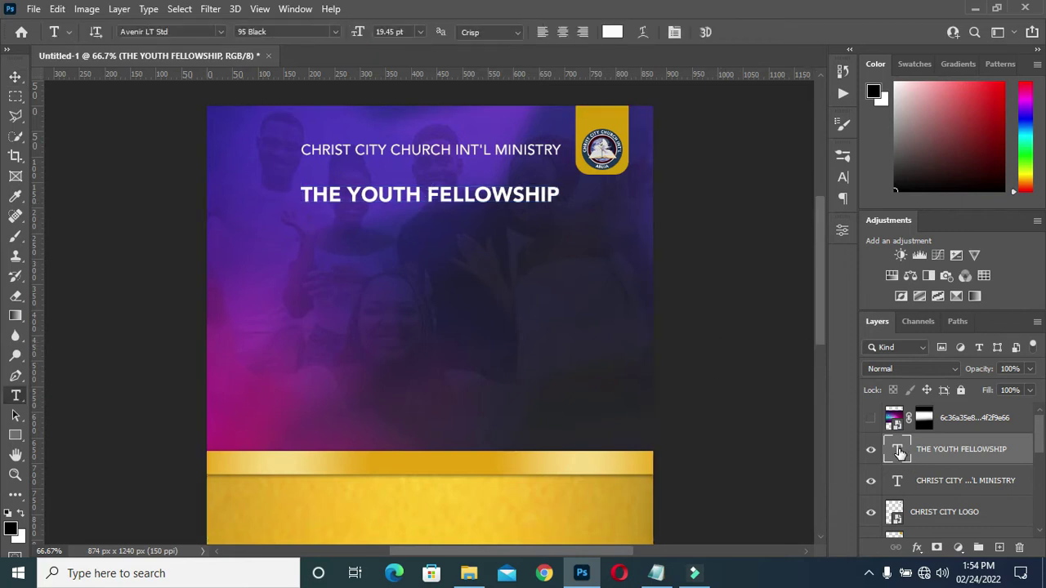
click(611, 32)
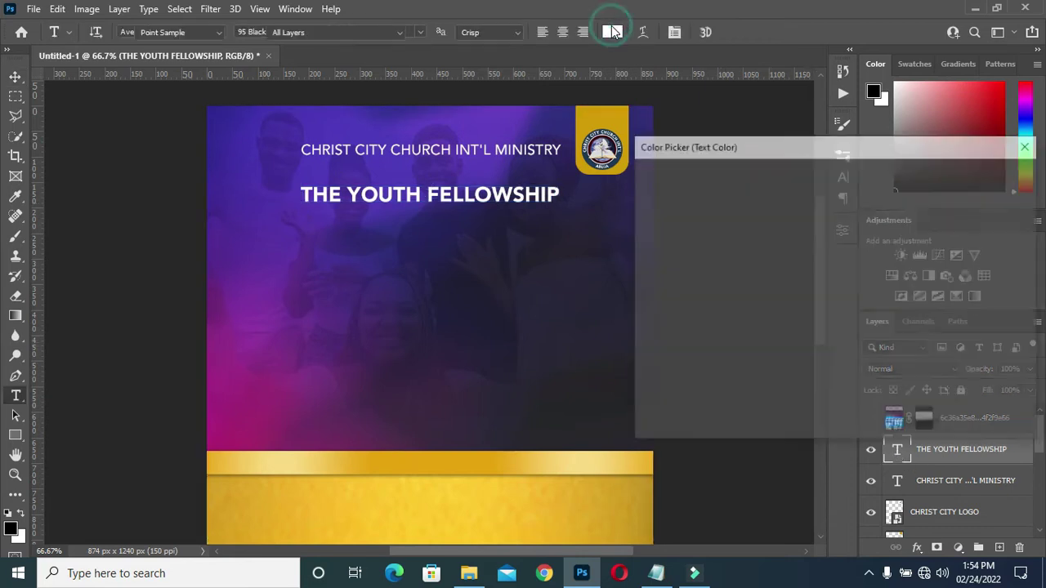
mouse_move(823, 228)
mouse_down()
mouse_move(841, 208)
mouse_move(845, 218)
mouse_up()
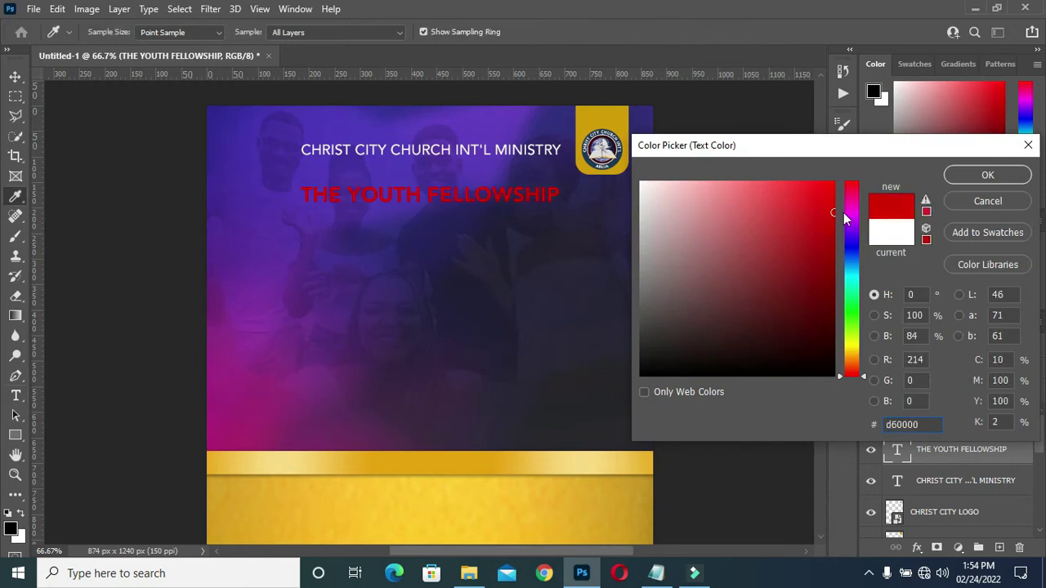
click(974, 180)
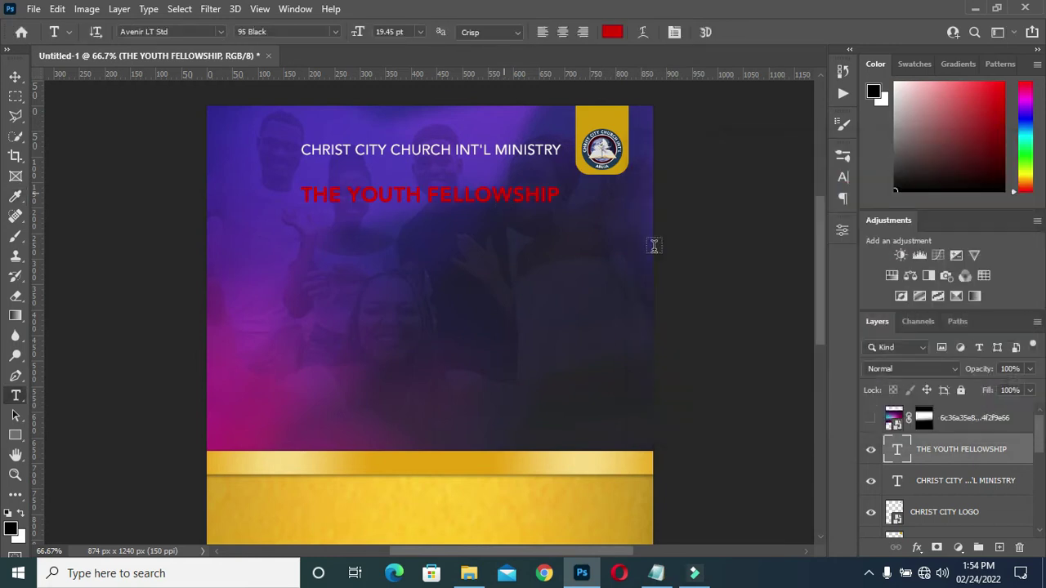
Duplicate the heading layer and colour the copy gold, sampled from the gold band
drag(945, 450, 999, 547)
click(614, 32)
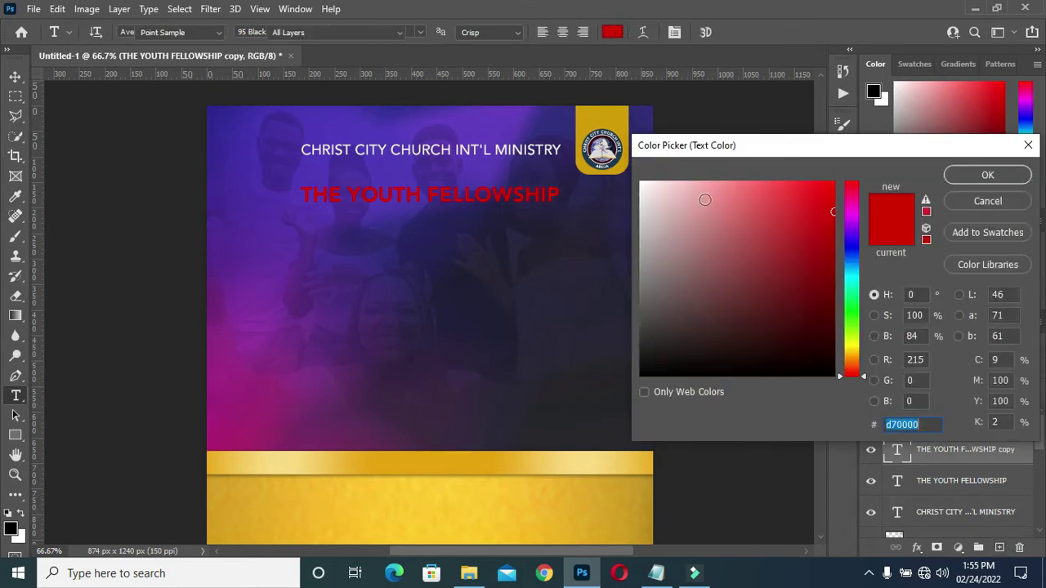
click(517, 512)
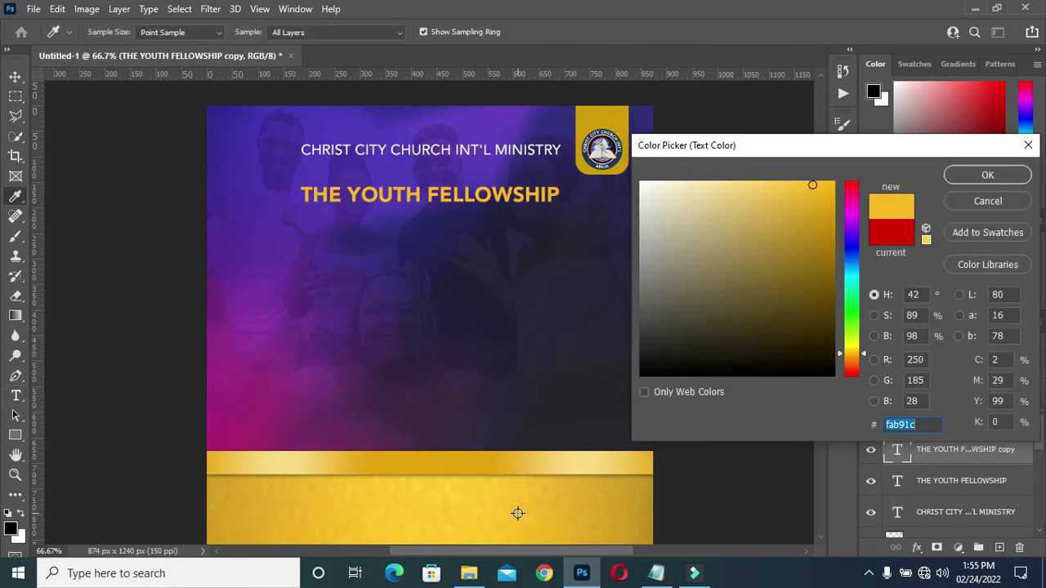
click(985, 177)
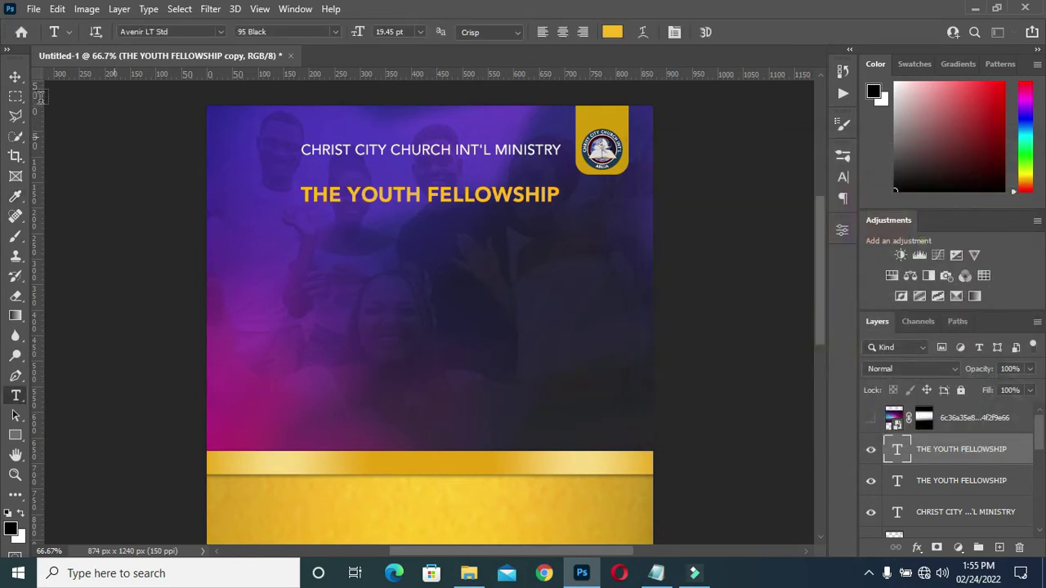
Nudge the gold copy up and right to reveal the red shadow, then view at 100%
click(14, 74)
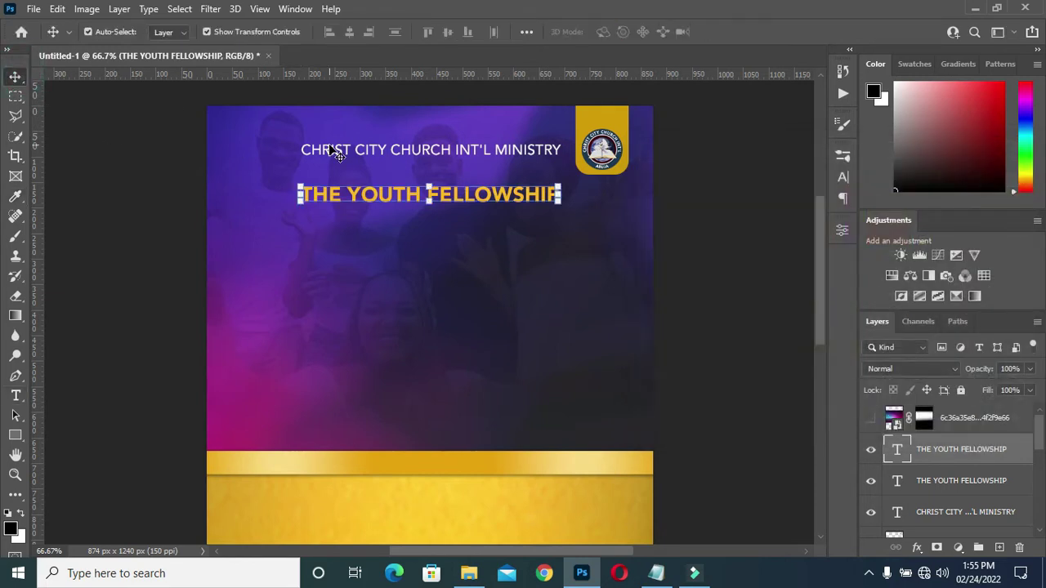
key(Right)
key(Right)
key(Up)
key(Up)
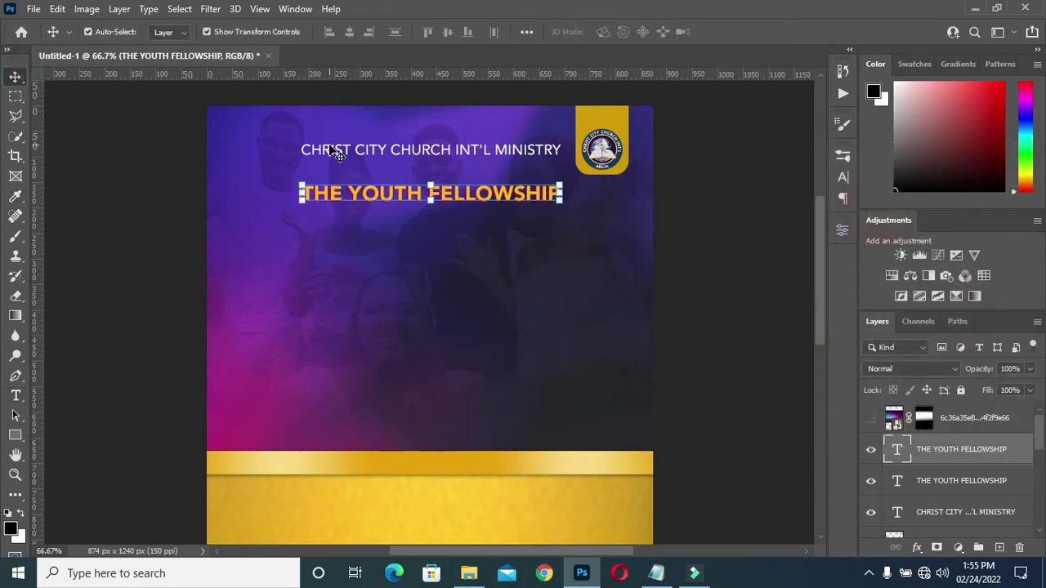
click(672, 236)
key(ctrl+plus)
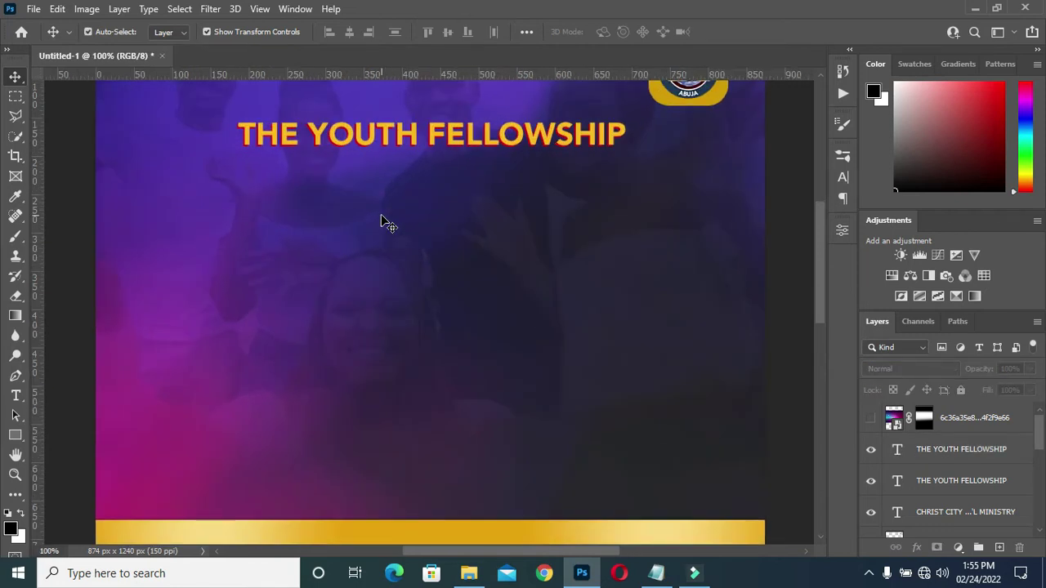
drag(823, 242, 822, 234)
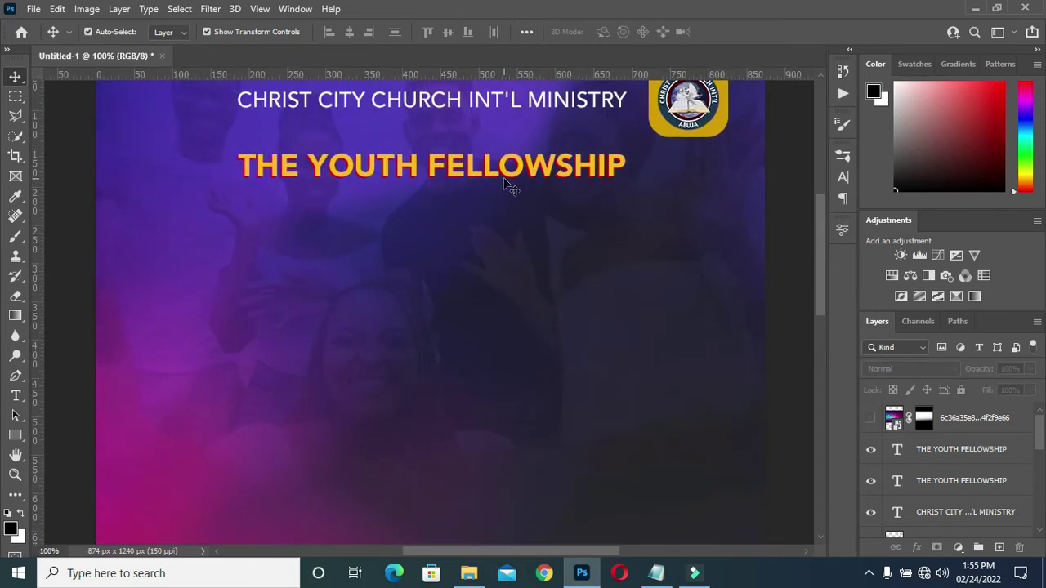
Duplicate the gold heading layer and move the copy below the heading
click(536, 175)
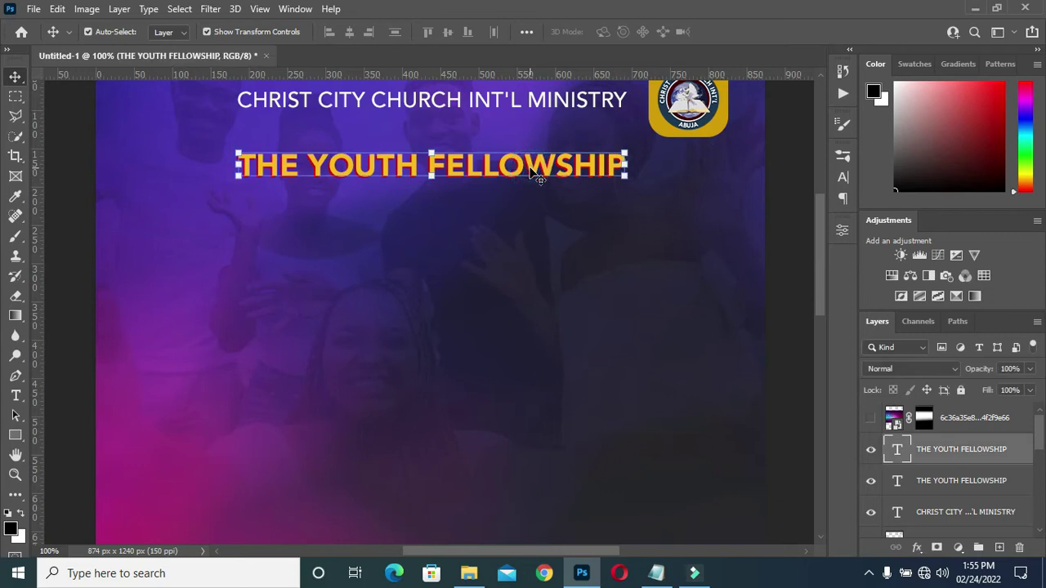
click(781, 257)
click(469, 178)
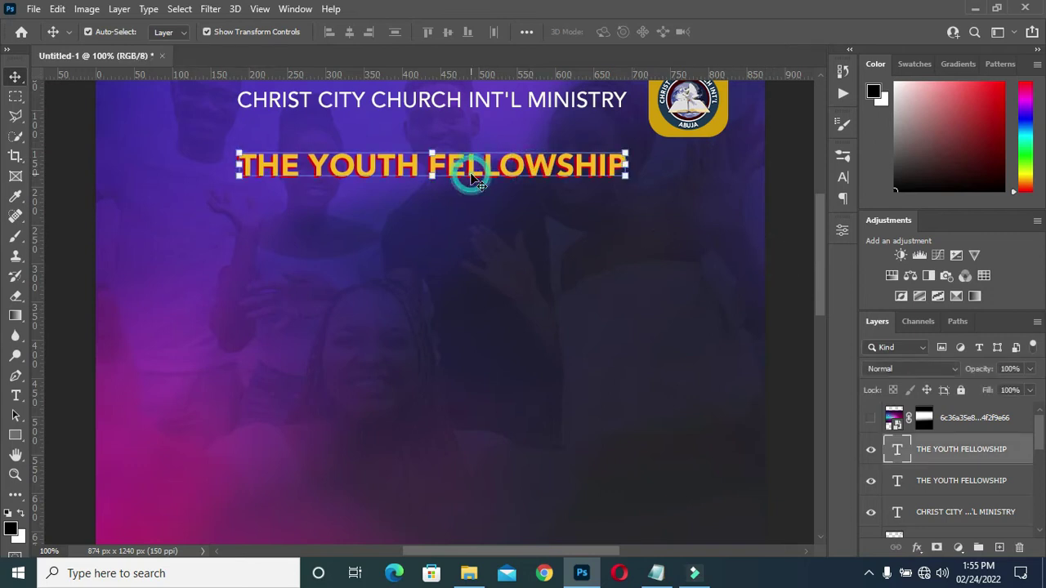
key(ctrl+j)
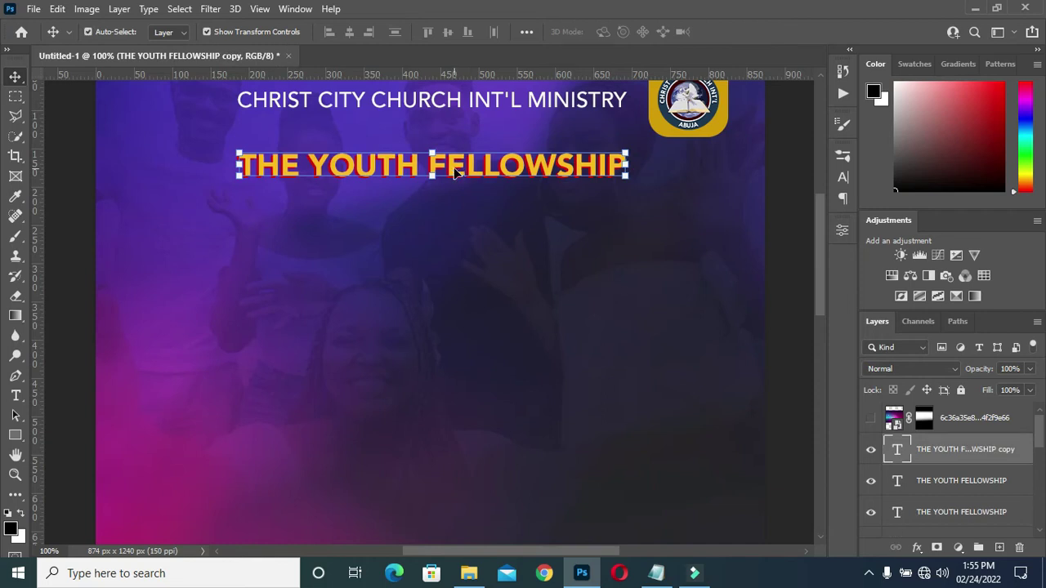
drag(455, 173, 455, 221)
Replace the copied line's text with PRESENT: pasted from the notes
key(t)
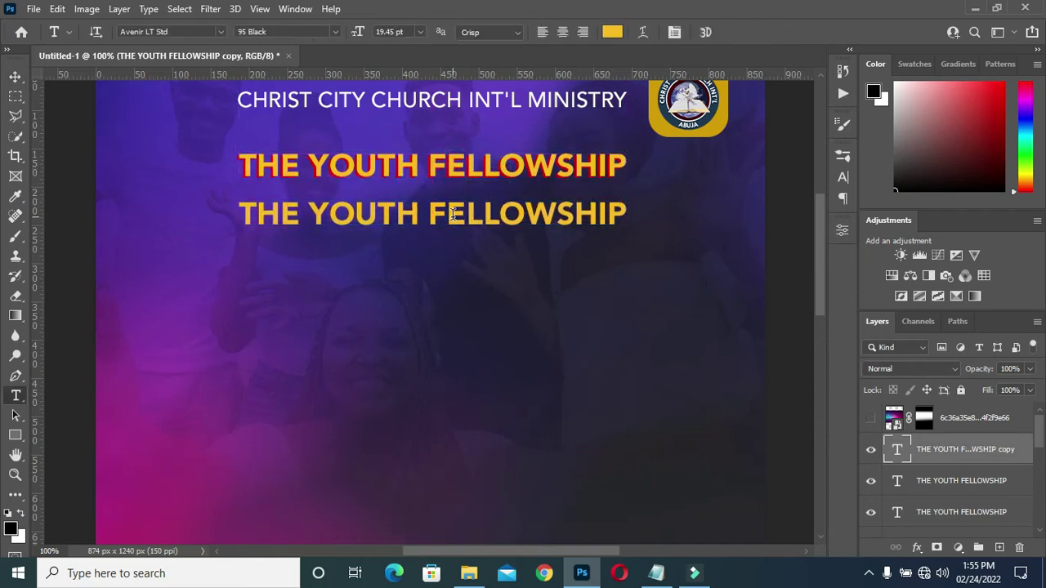
triple_click(454, 214)
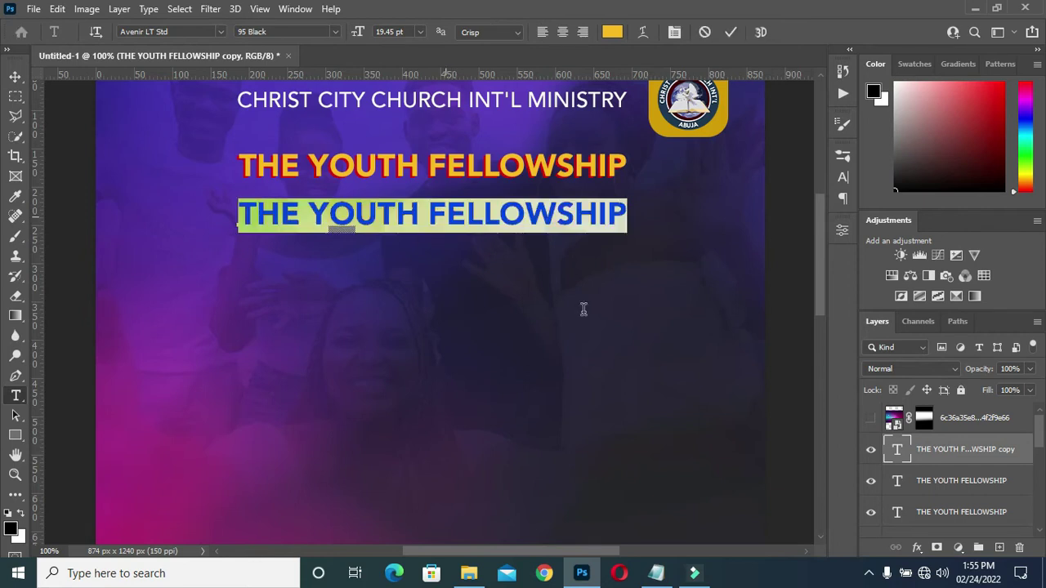
click(655, 573)
drag(219, 174, 168, 176)
key(ctrl+c)
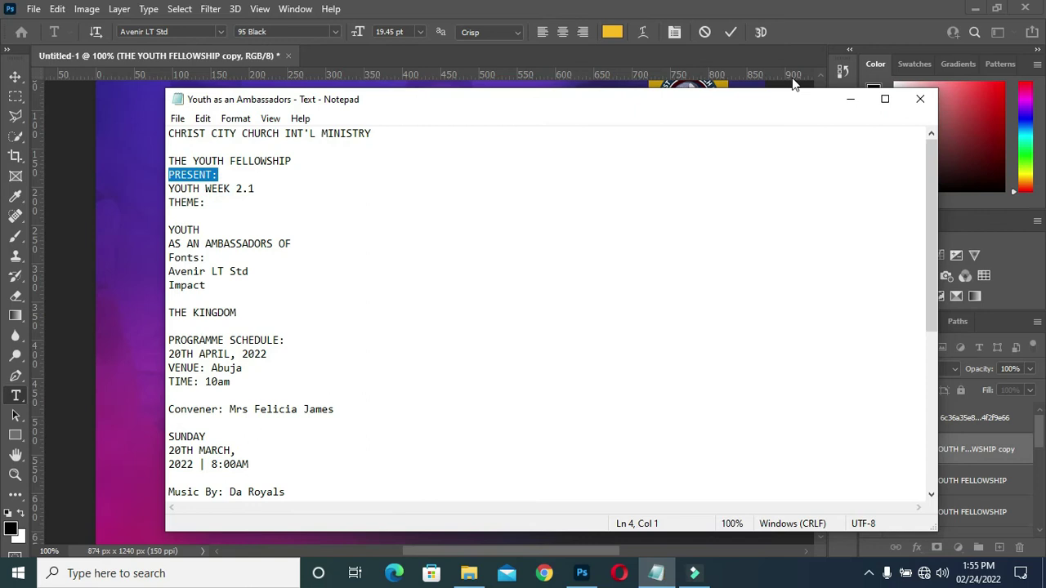
click(850, 99)
key(ctrl+v)
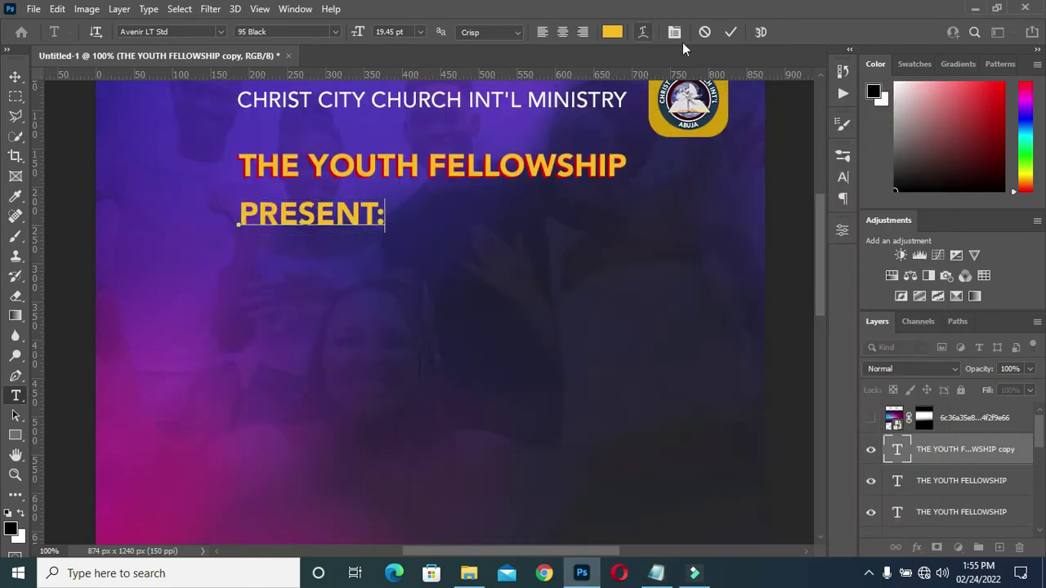
click(730, 32)
Scale PRESENT: down to about 58% and centre it under the heading
click(15, 76)
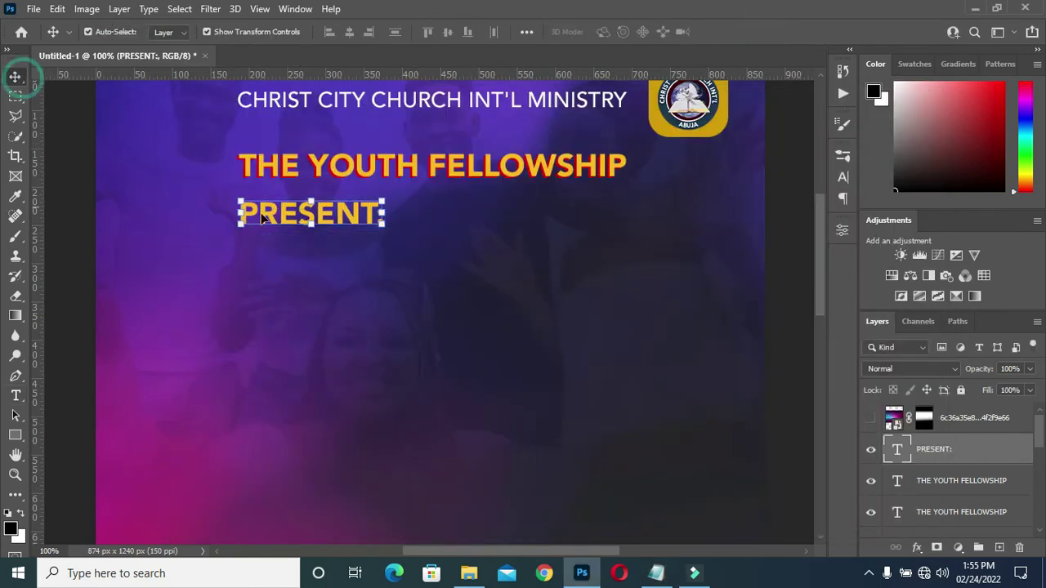
drag(240, 225, 441, 211)
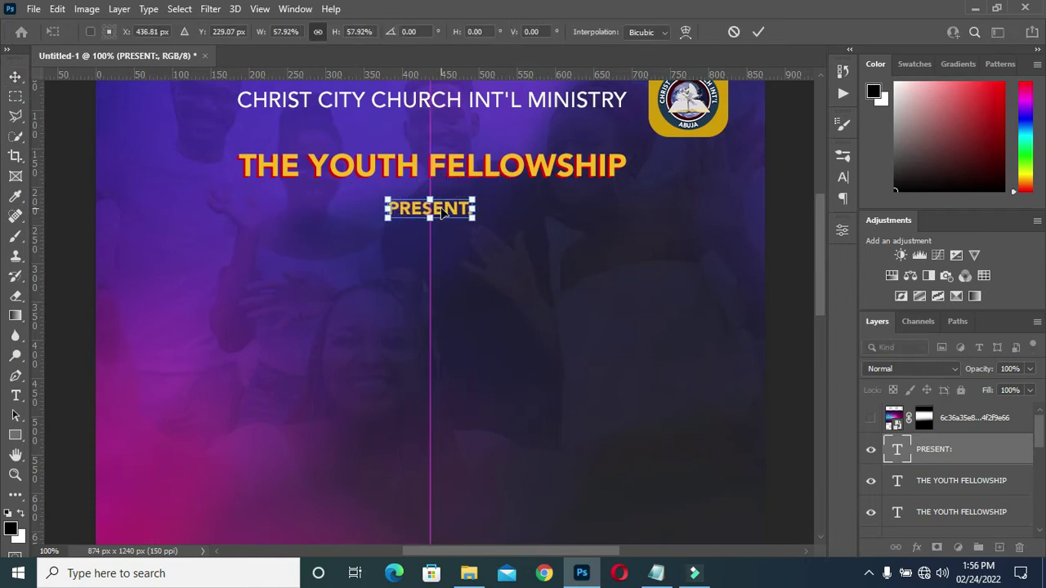
click(760, 33)
click(925, 482)
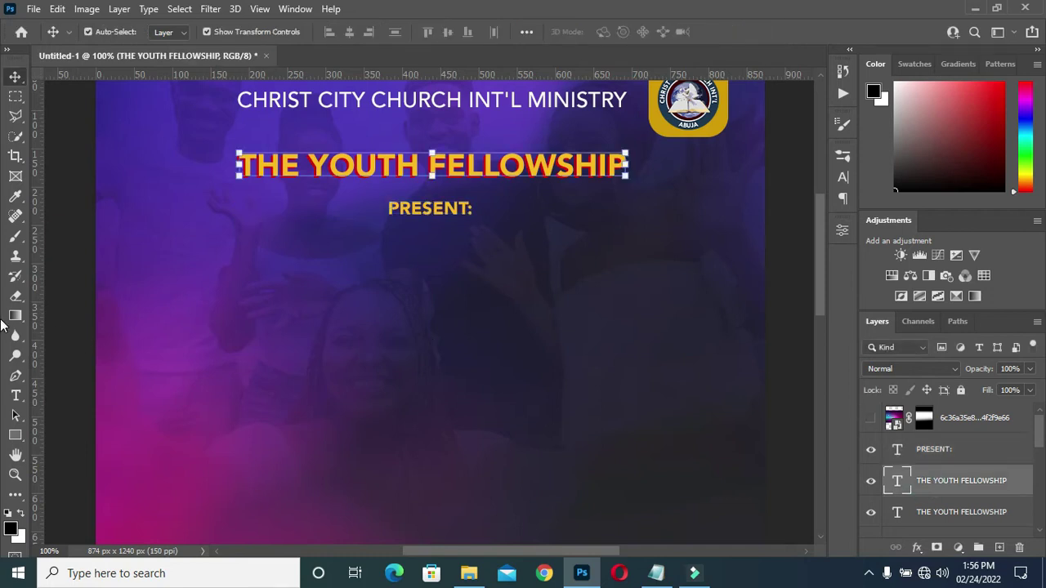
Draw a red-filled 125 × 29 px rectangle around the PRESENT: text as its tag
click(15, 435)
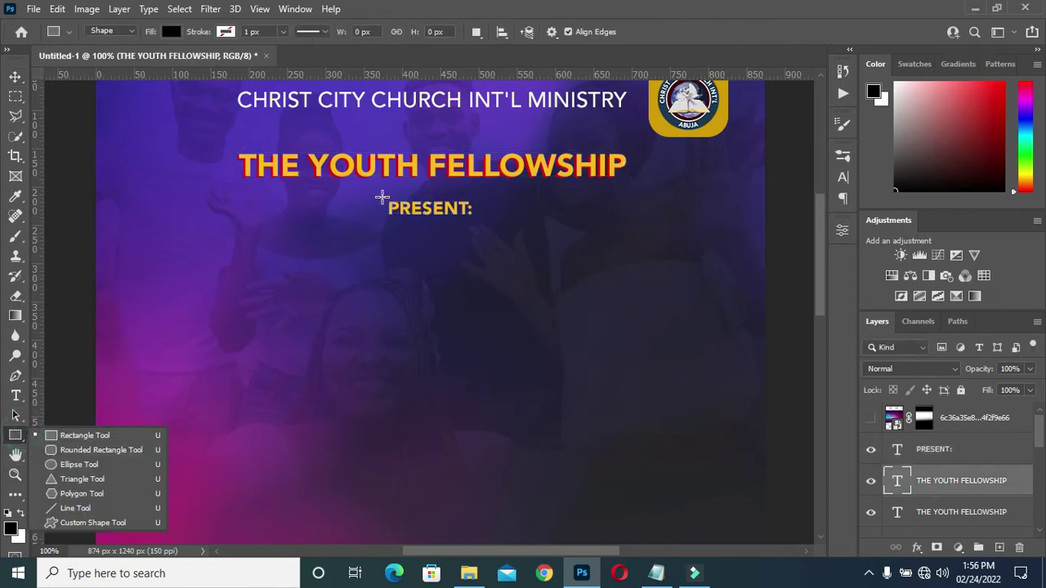
drag(382, 197, 477, 217)
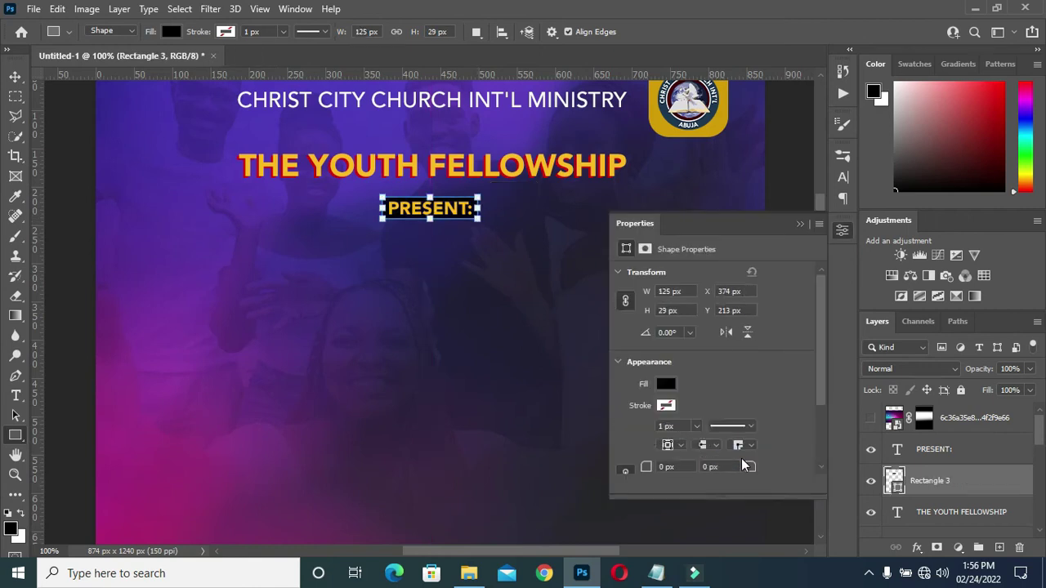
click(667, 384)
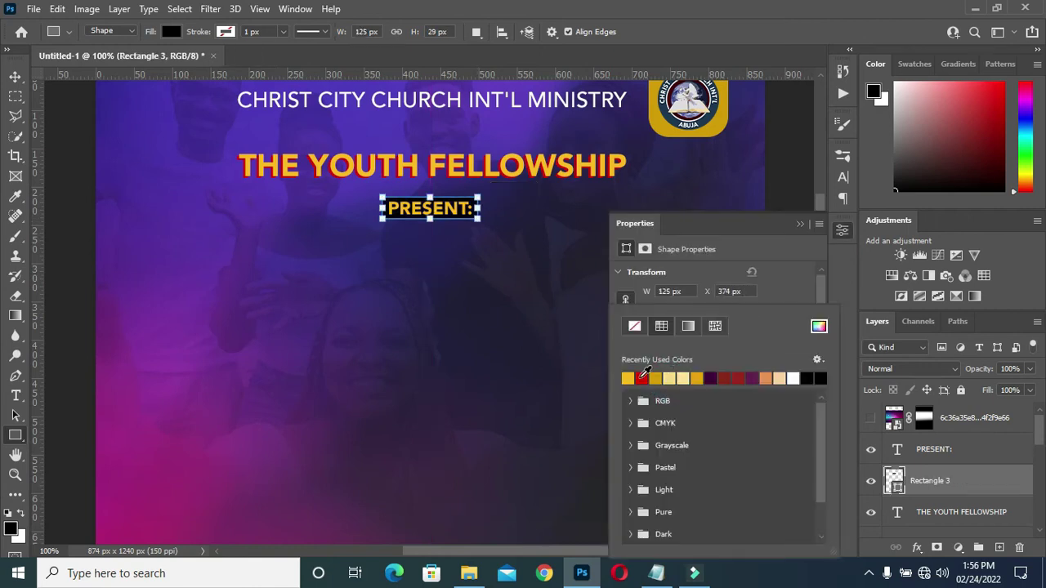
click(642, 377)
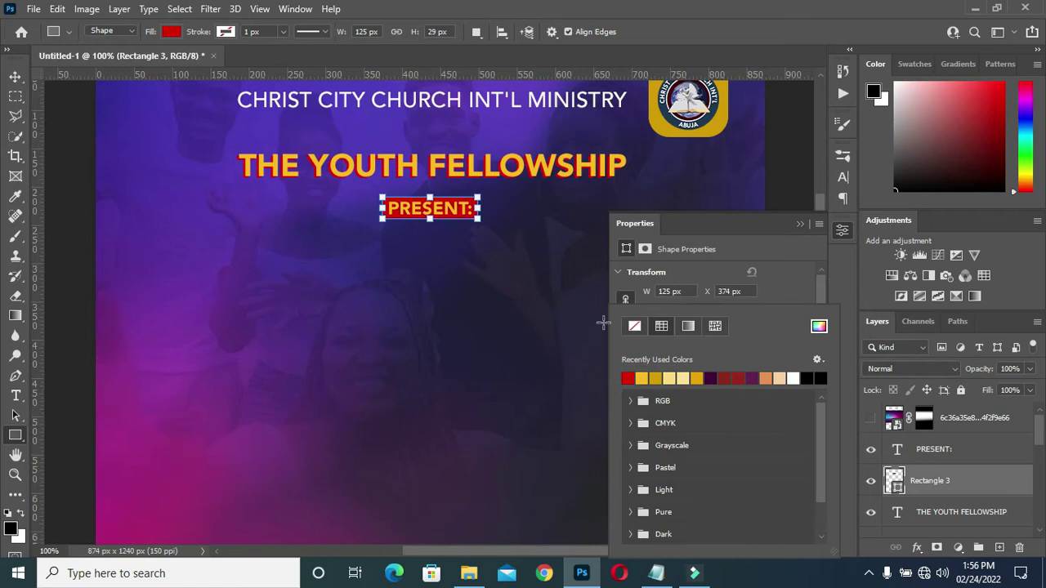
click(15, 76)
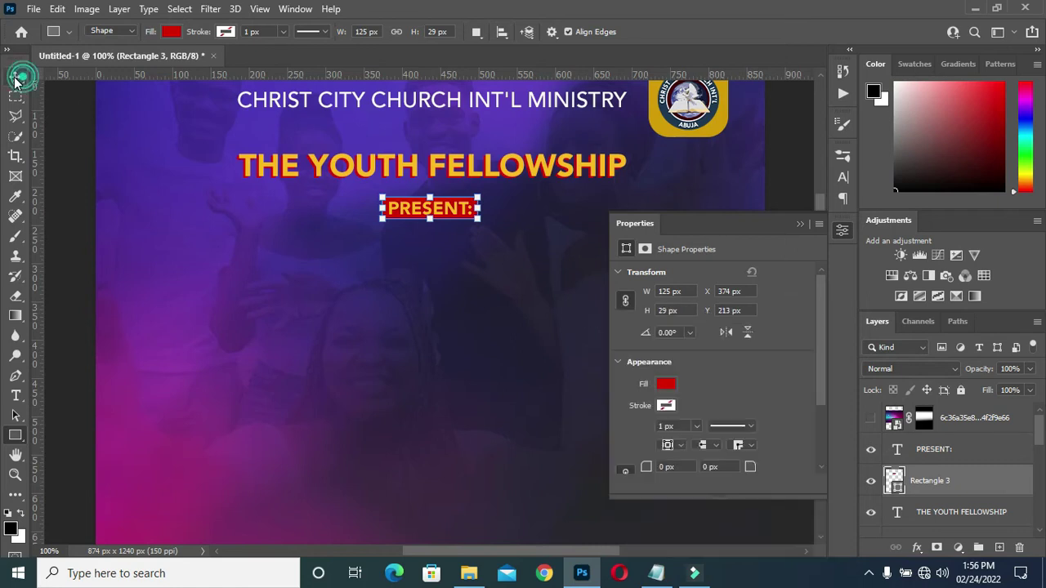
click(800, 223)
click(801, 226)
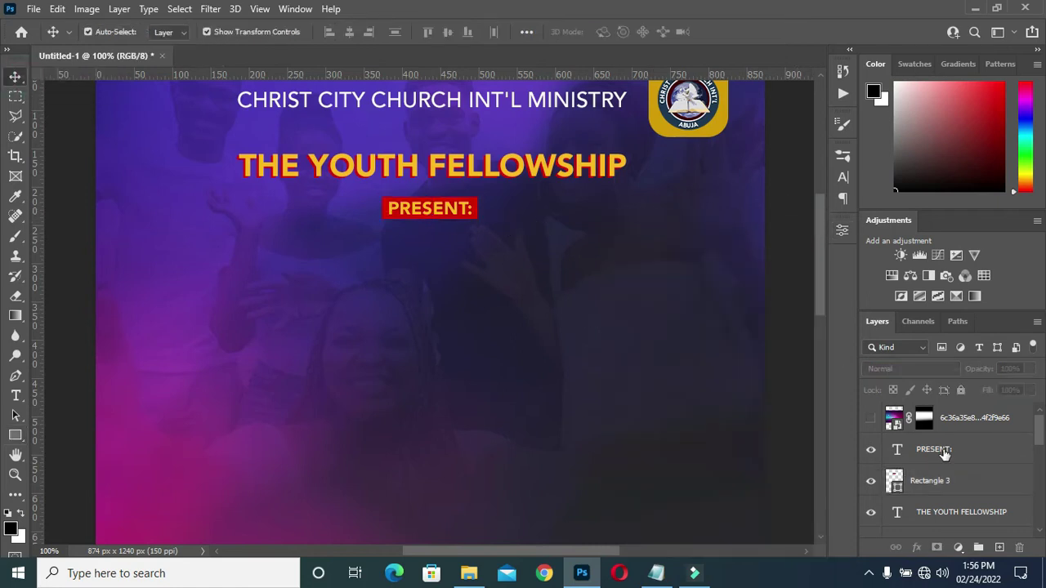
Duplicate the PRESENT: text layer and move the copy below the red tag
click(920, 456)
key(ctrl+j)
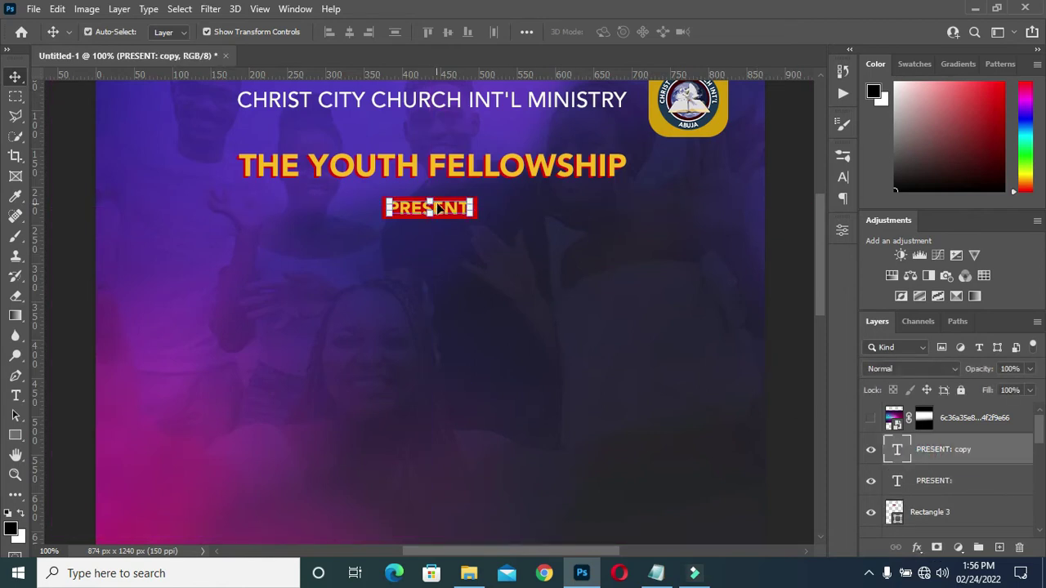
drag(440, 209, 437, 280)
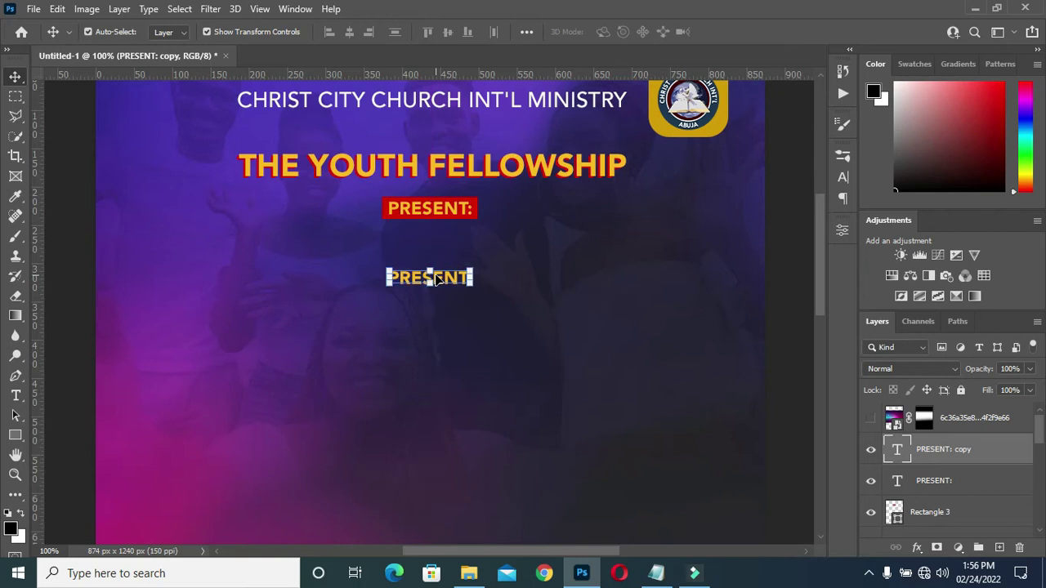
Replace the copy's text with YOUTH WEEK 2.1 pasted from the notes
click(656, 573)
drag(255, 189, 169, 189)
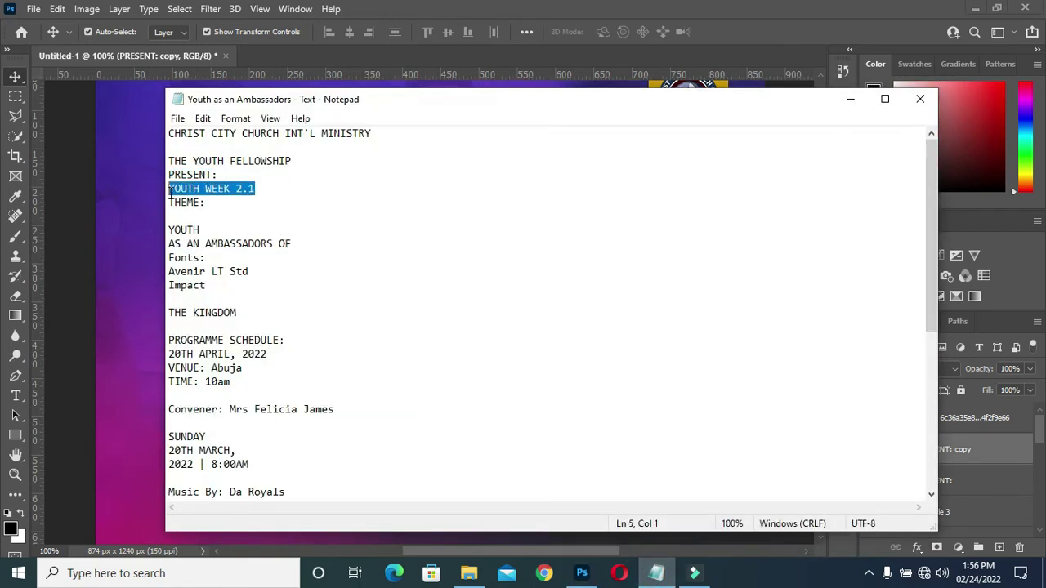
click(850, 99)
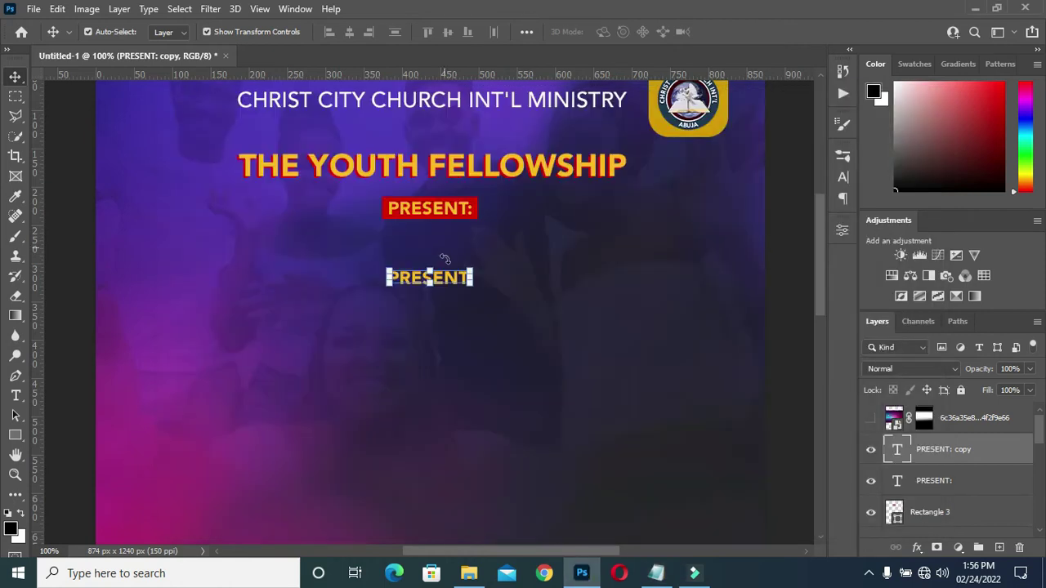
key(t)
double_click(443, 279)
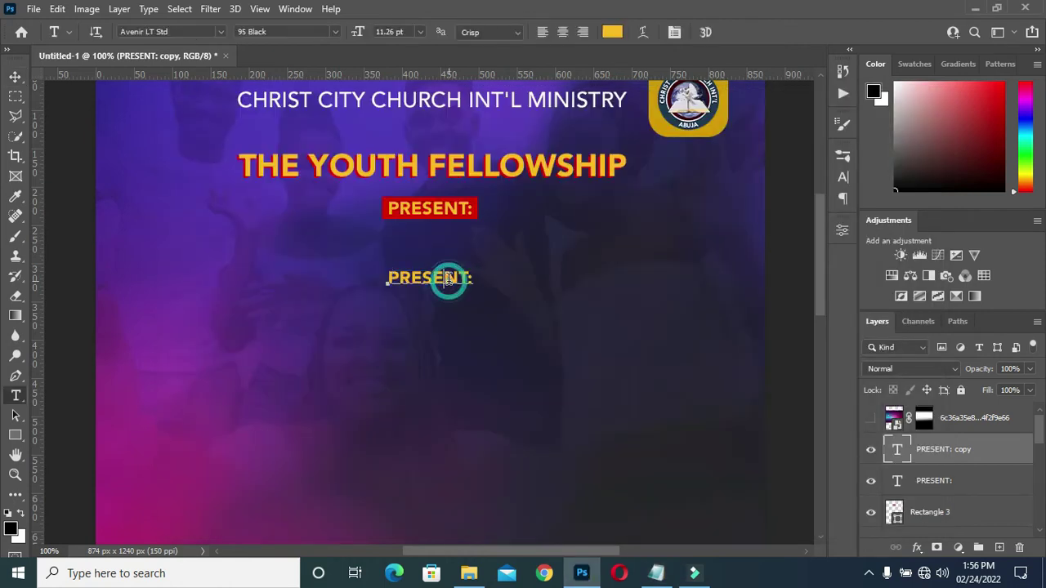
text(YOUTH WEEK 2.1)
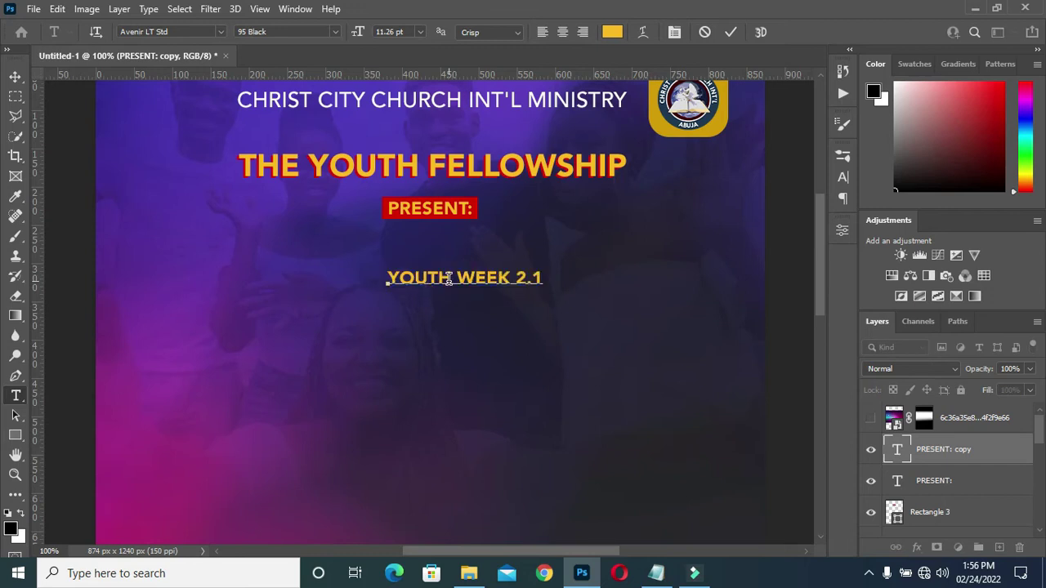
click(728, 30)
Scale the YOUTH WEEK 2.1 text up to about 250%
key(v)
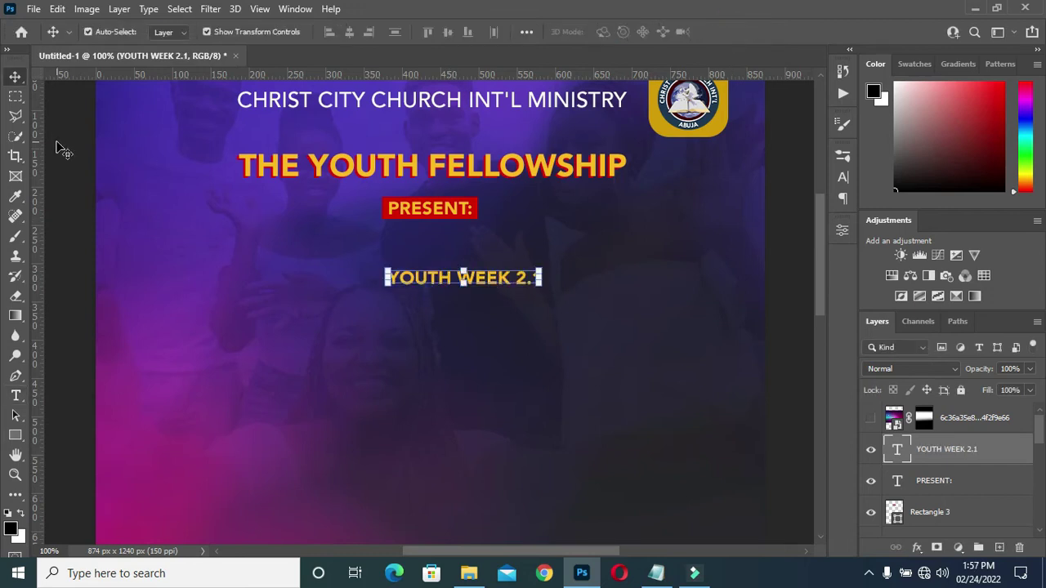
drag(463, 282, 425, 277)
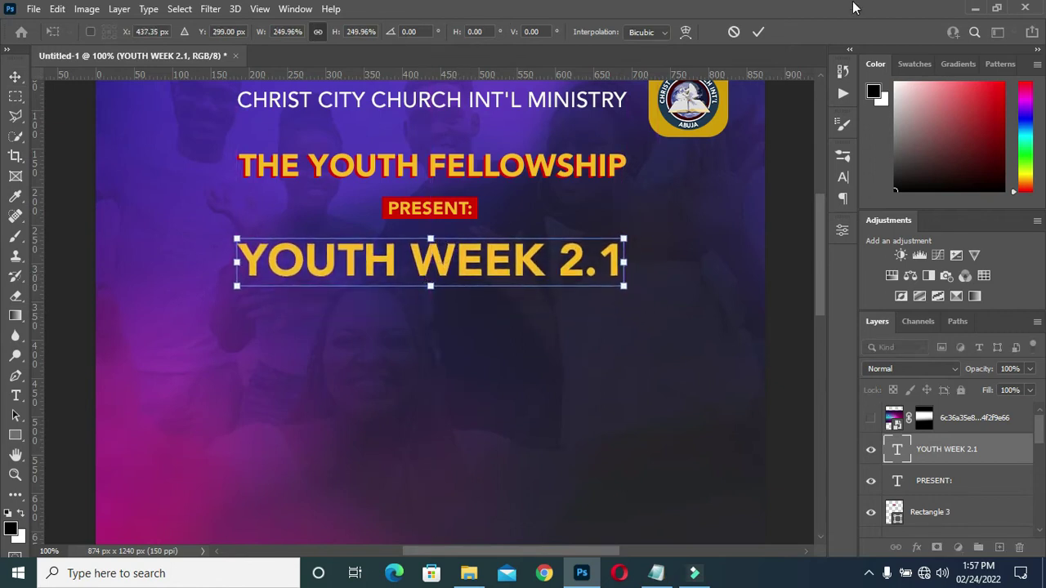
click(758, 31)
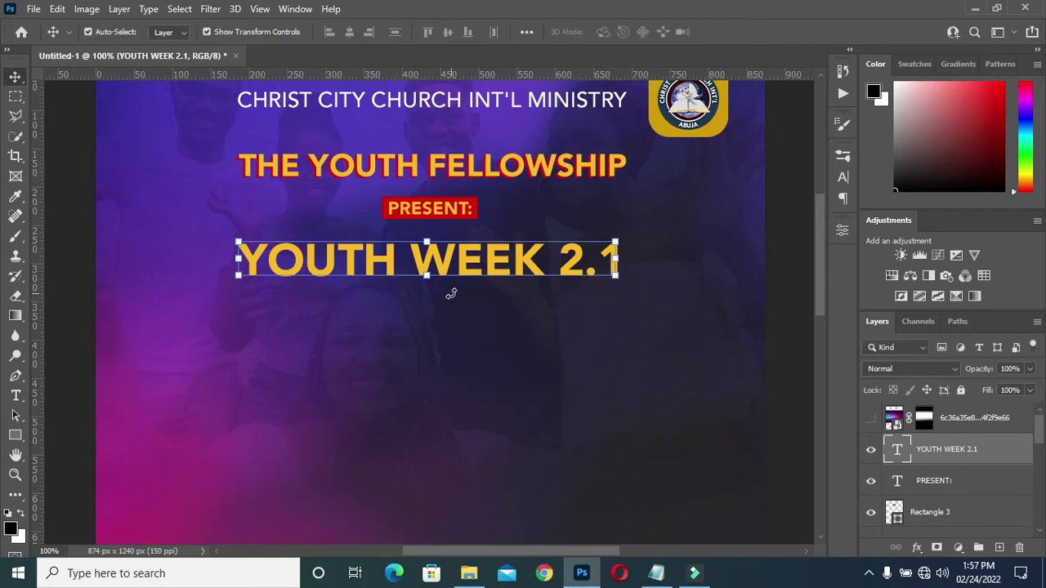
Colour the YOUTH WEEK 2.1 headline a pure dark red
key(t)
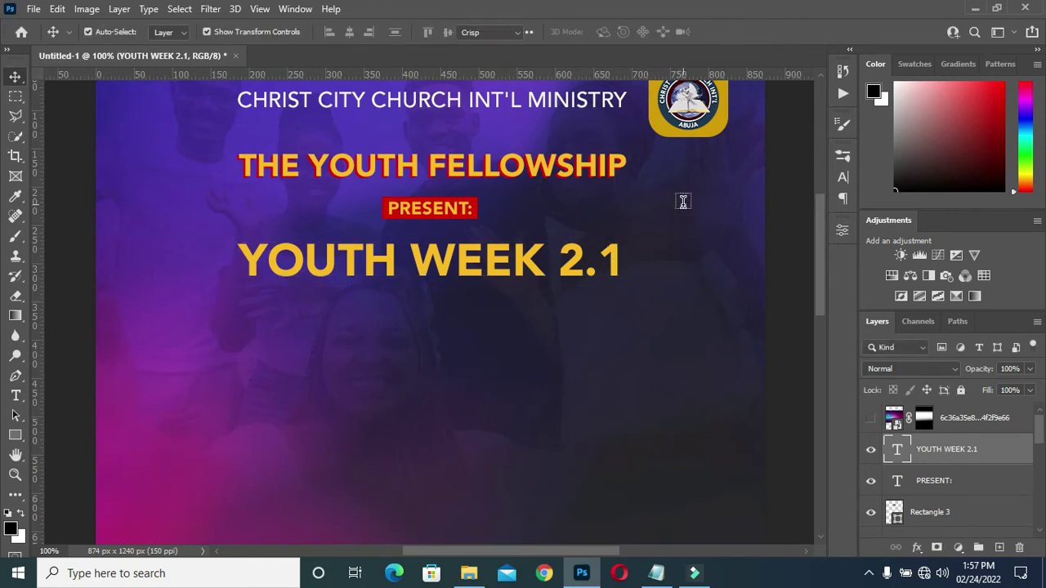
click(612, 32)
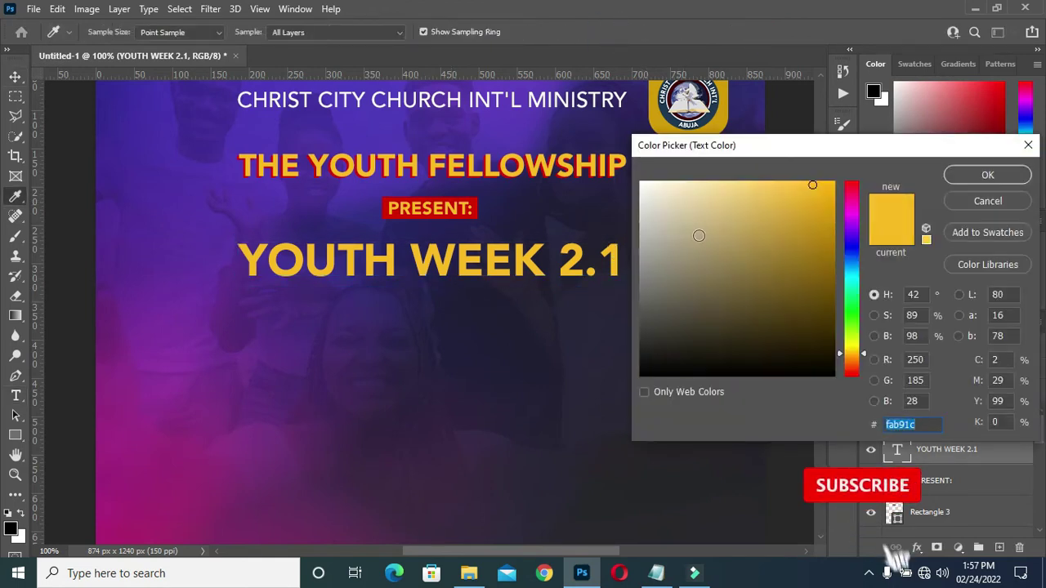
click(503, 174)
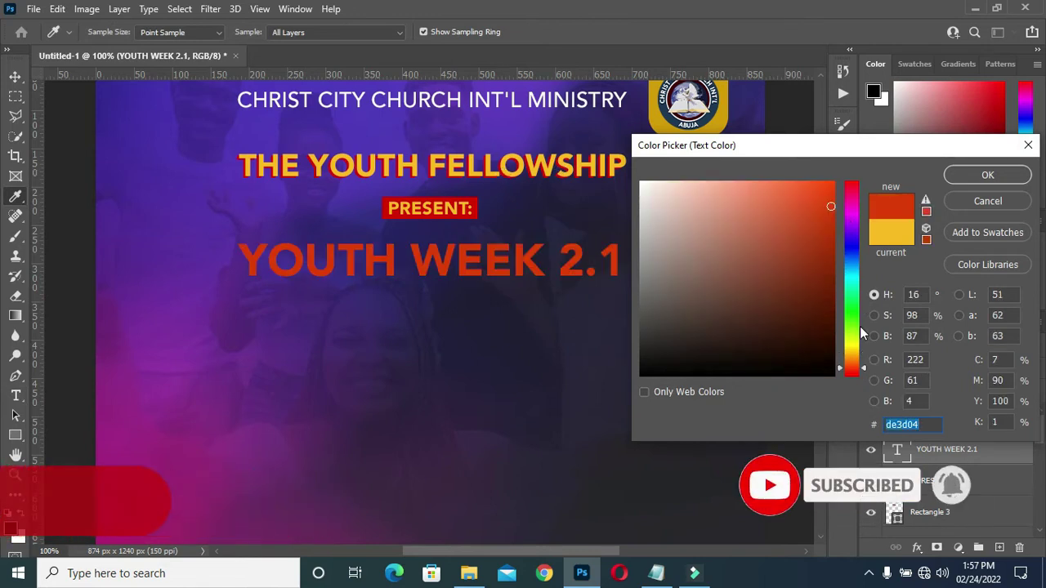
drag(851, 367, 852, 390)
click(833, 215)
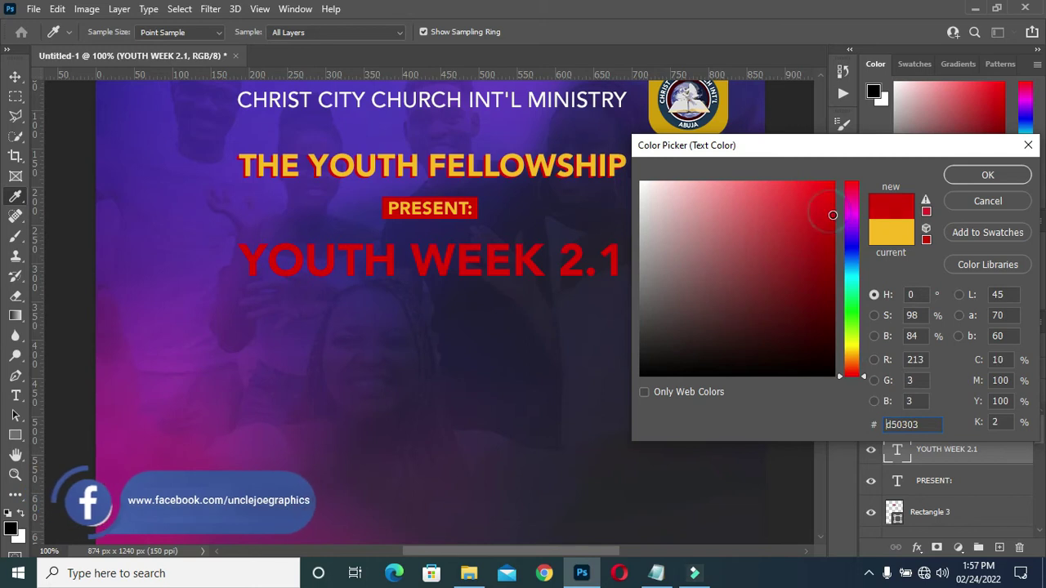
click(1006, 174)
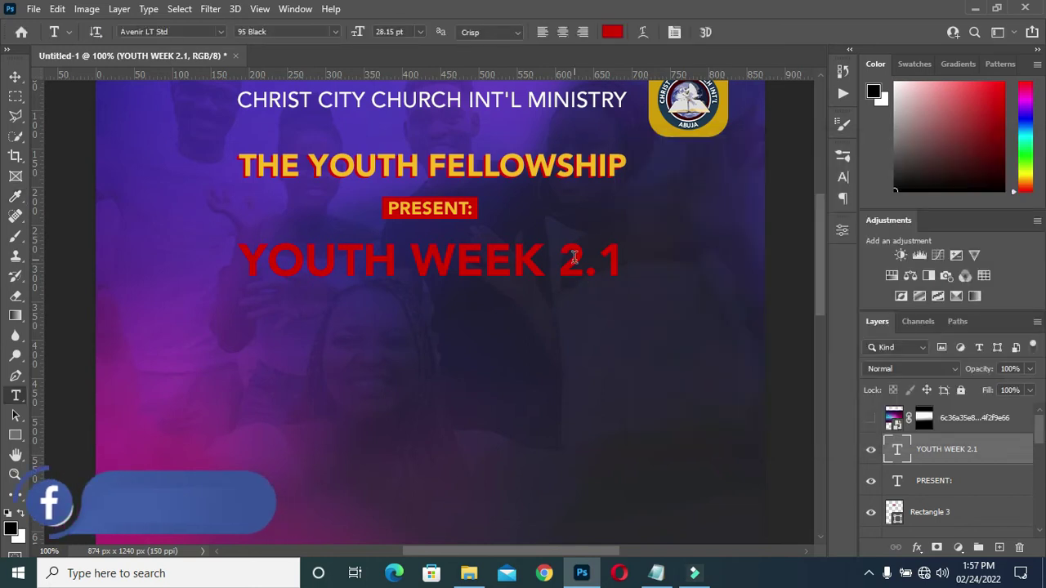
Duplicate the red headline and colour the copy gold, sampled from THE YOUTH FELLOWSHIP
key(ctrl+j)
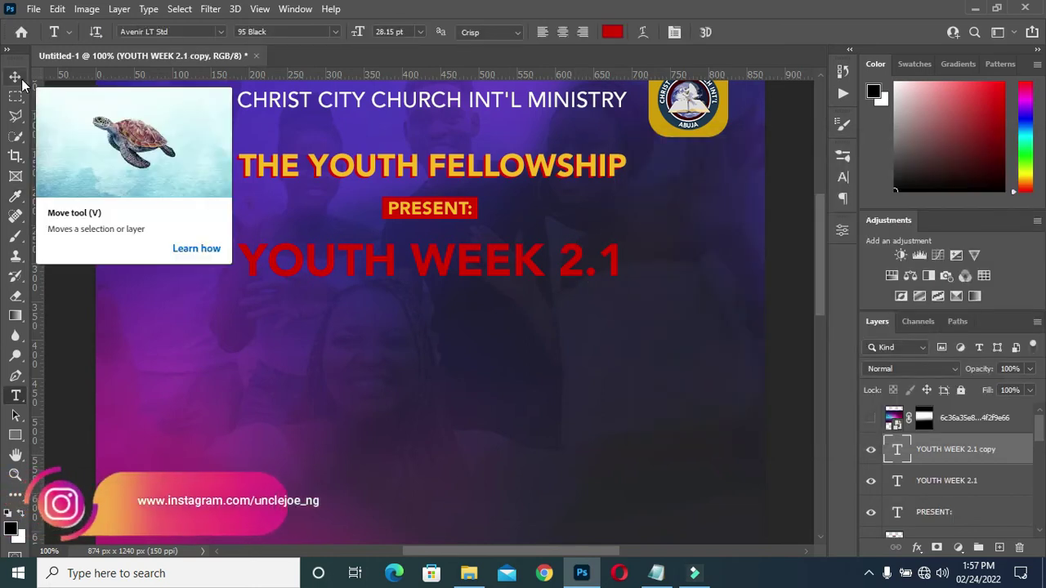
click(612, 31)
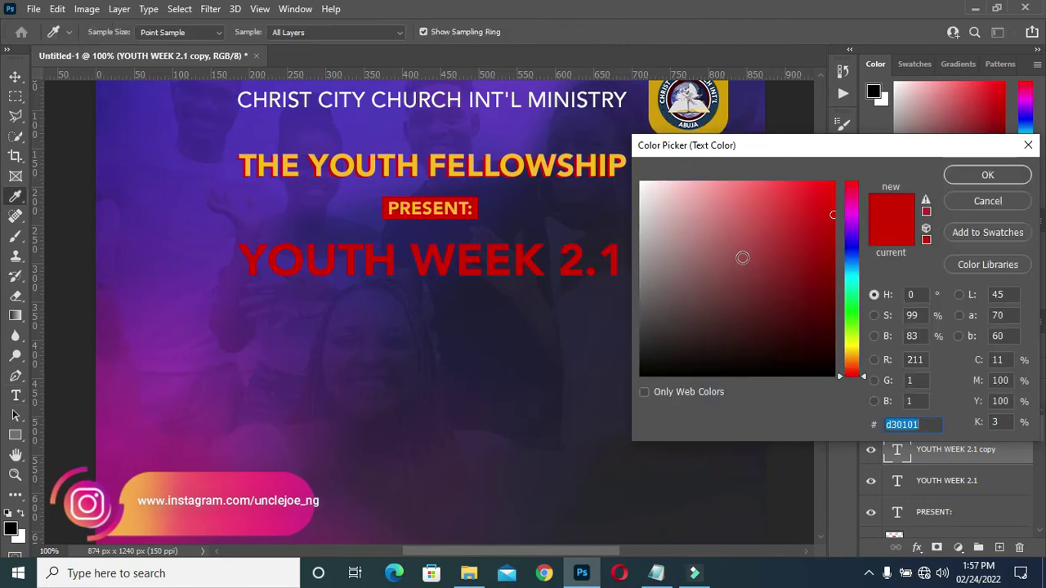
click(563, 162)
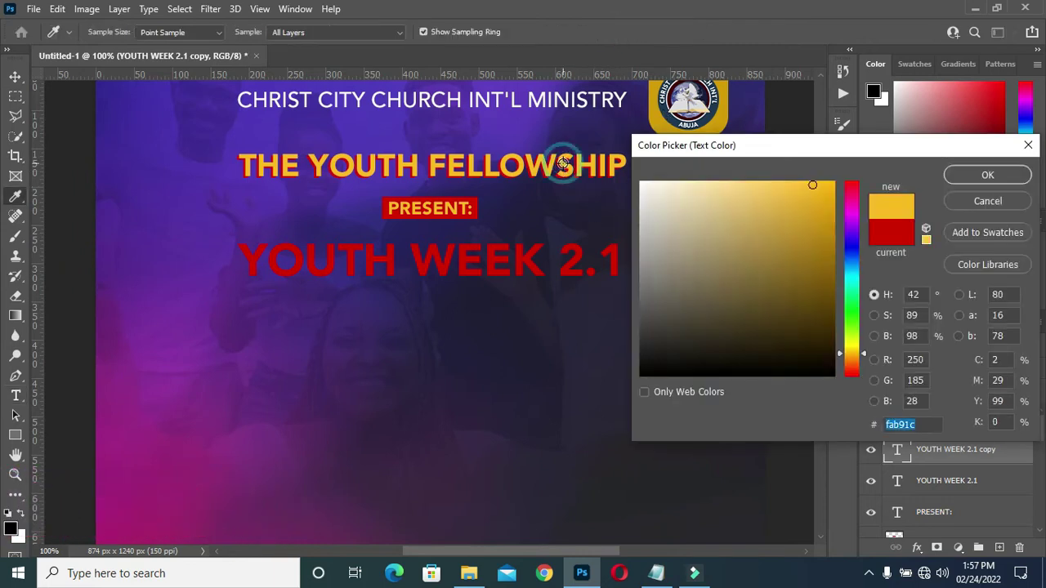
click(952, 171)
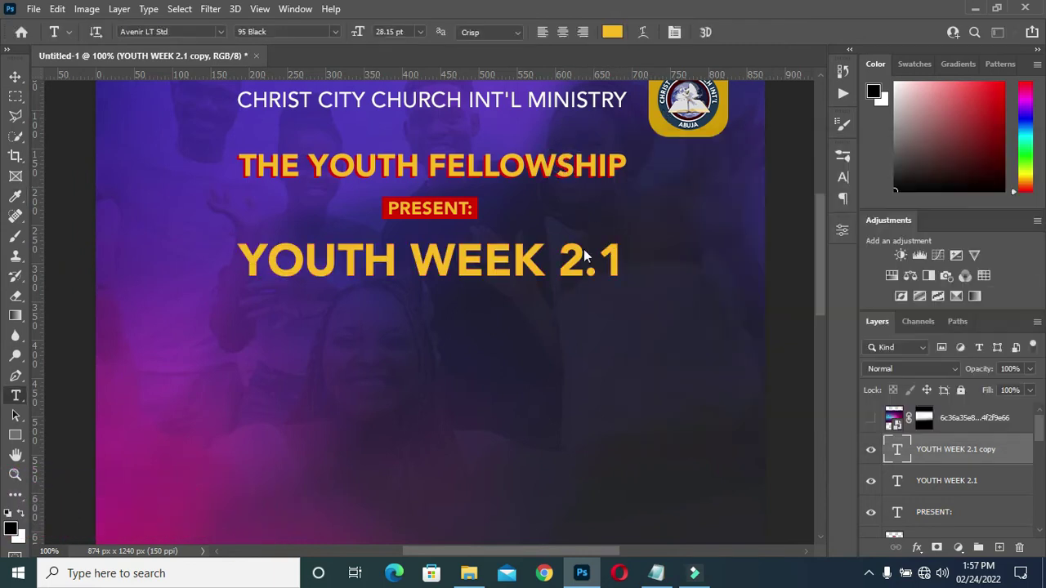
Nudge the gold headline right so the red copy shows behind it
key(ctrl+Right)
key(ctrl+Right)
key(ctrl+Right)
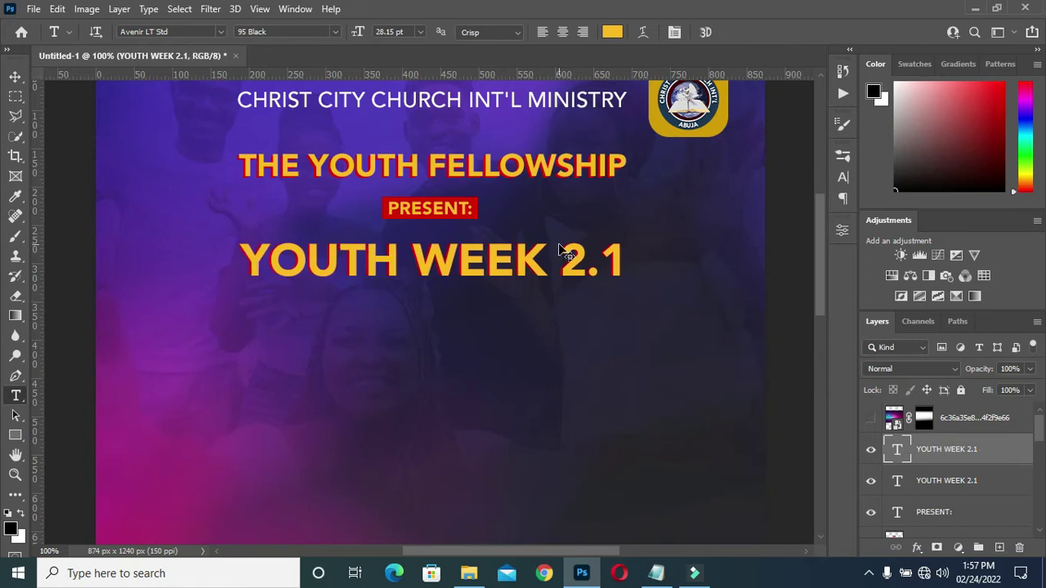
key(ctrl+Left)
key(ctrl+Left)
key(ctrl+Left)
key(ctrl+Left)
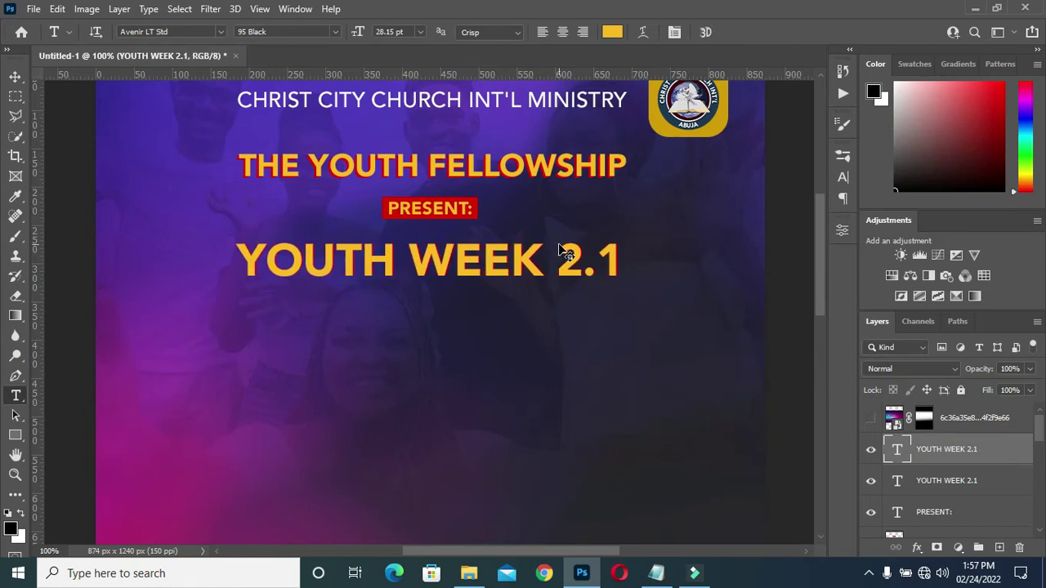
key(ctrl+Right)
key(ctrl+Right)
key(ctrl+Right)
key(ctrl+Right)
key(ctrl+Right)
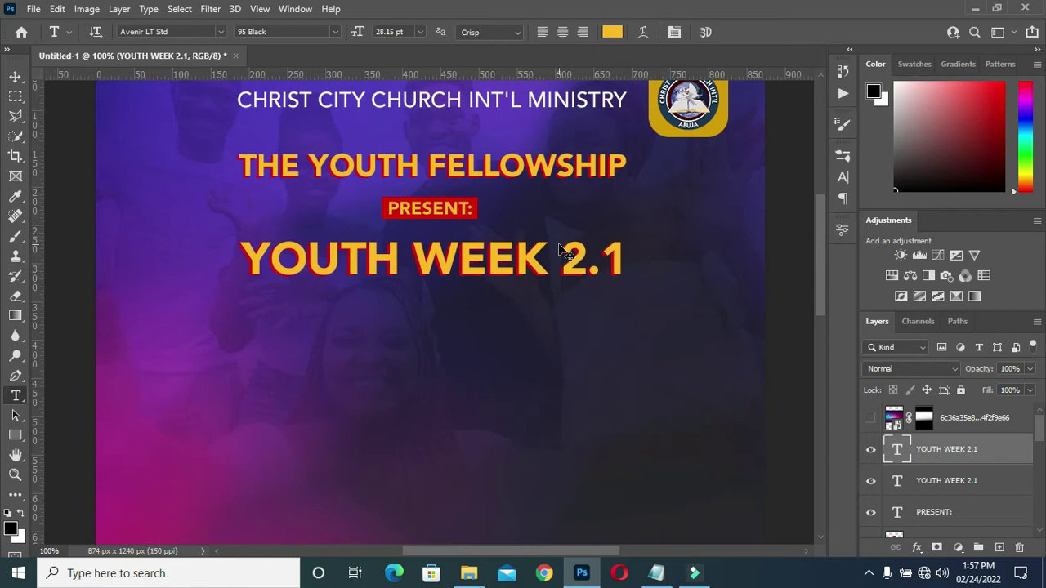
click(15, 76)
scroll(626, 388, down, 3)
scroll(626, 386, down, 1)
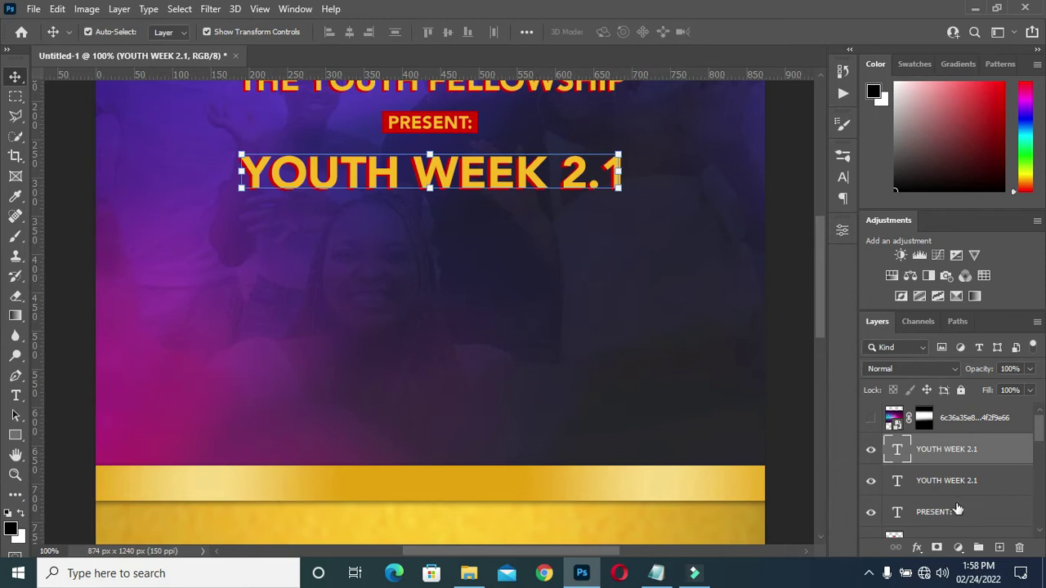
Duplicate the PRESENT: text and Rectangle 3 box, moving the copies below YOUTH WEEK 2.1
click(958, 512)
scroll(958, 511, down, 1)
ctrl+click(941, 482)
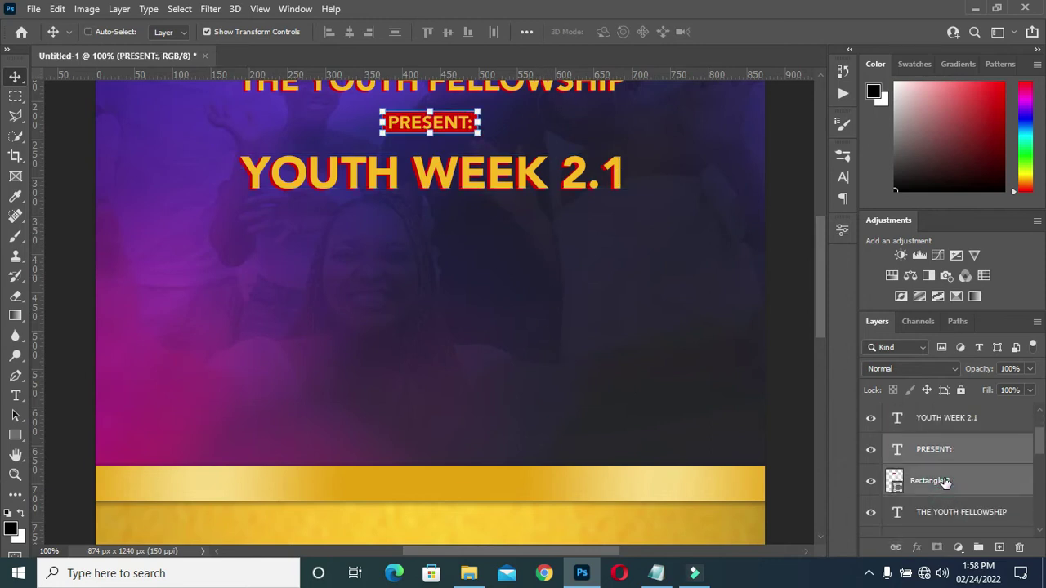
key(ctrl+j)
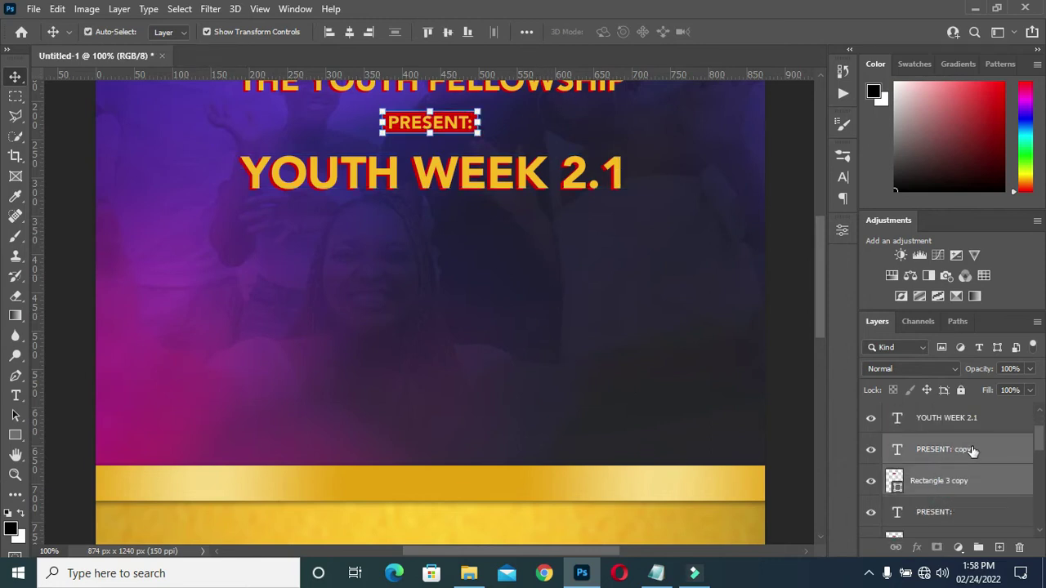
drag(972, 452, 938, 445)
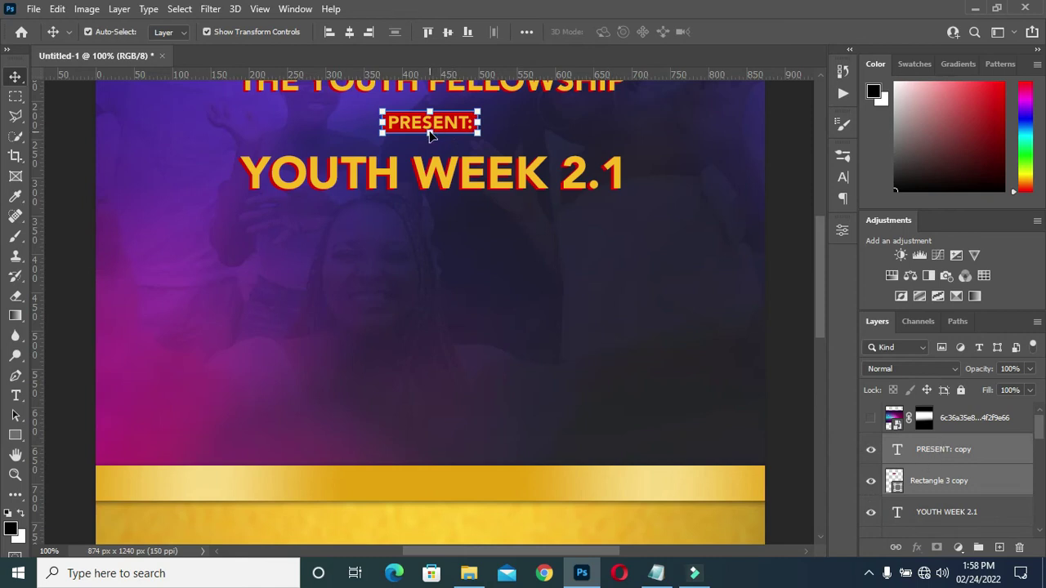
drag(429, 134, 441, 246)
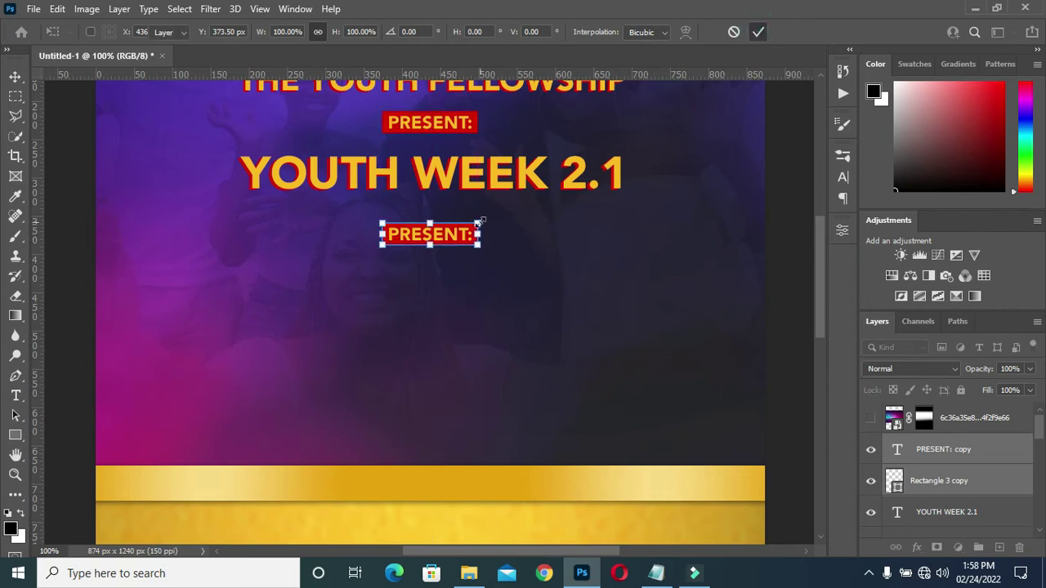
click(759, 32)
key(t)
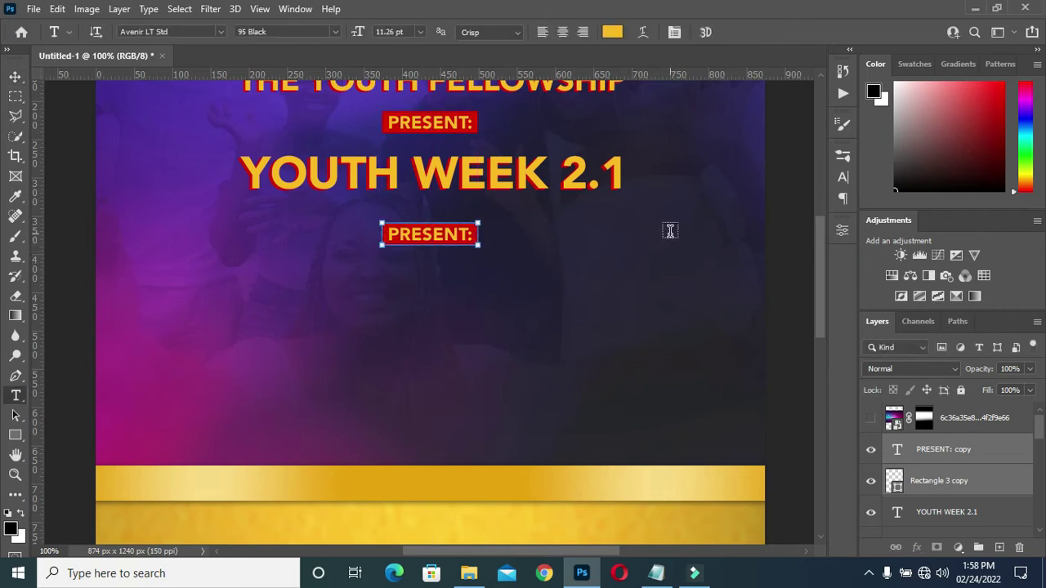
click(15, 76)
click(448, 268)
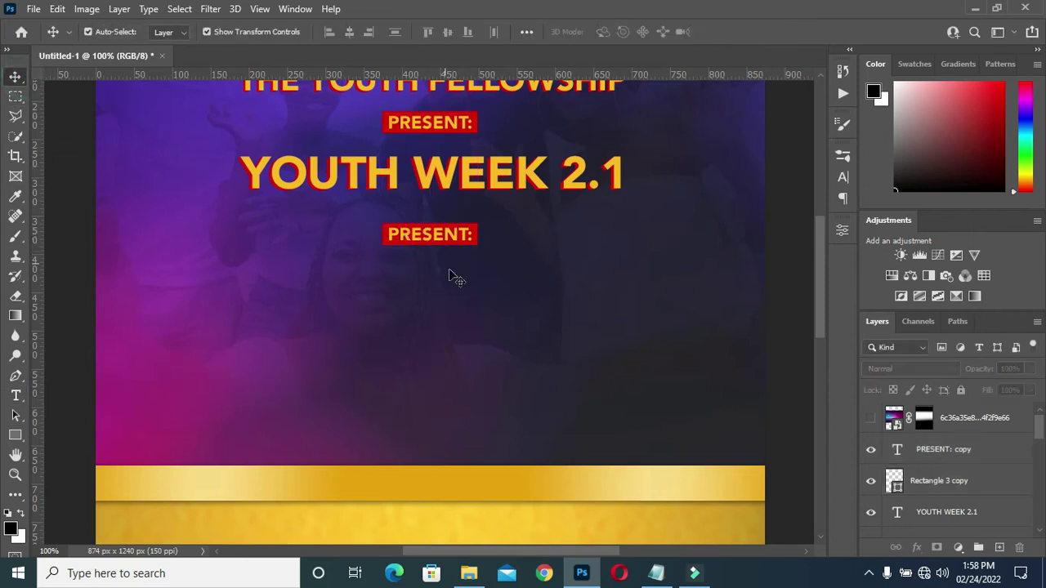
Change the copied tag's text to THEME:, pasted from the notes
key(t)
click(439, 236)
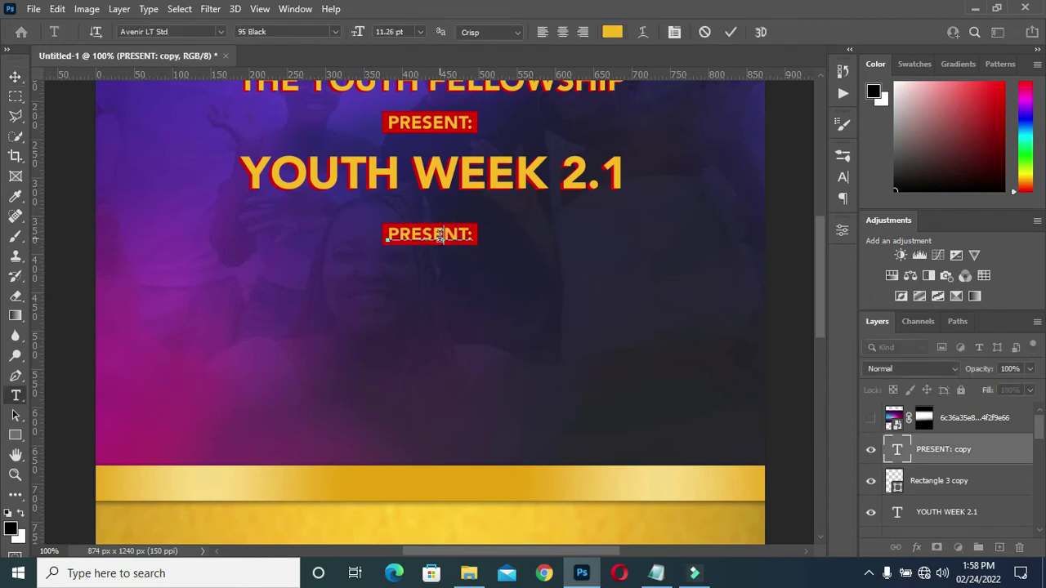
key(ctrl+a)
click(656, 572)
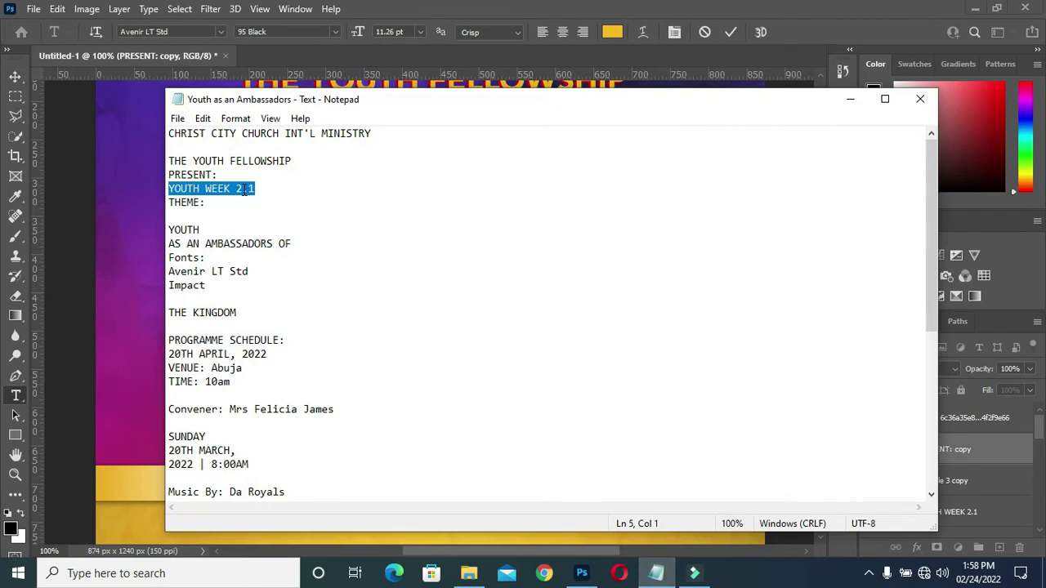
drag(213, 202, 169, 203)
key(ctrl+c)
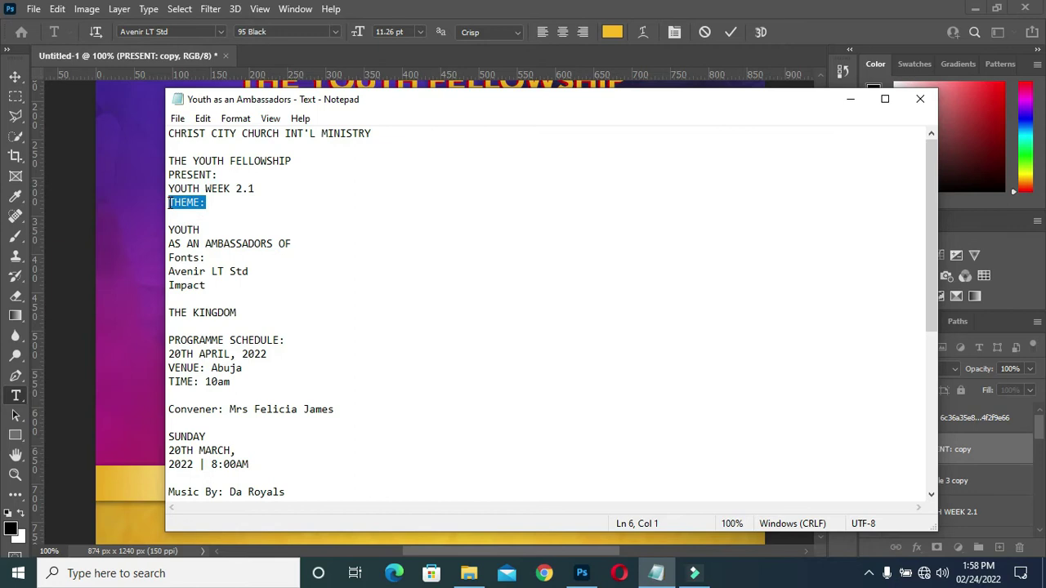
click(850, 99)
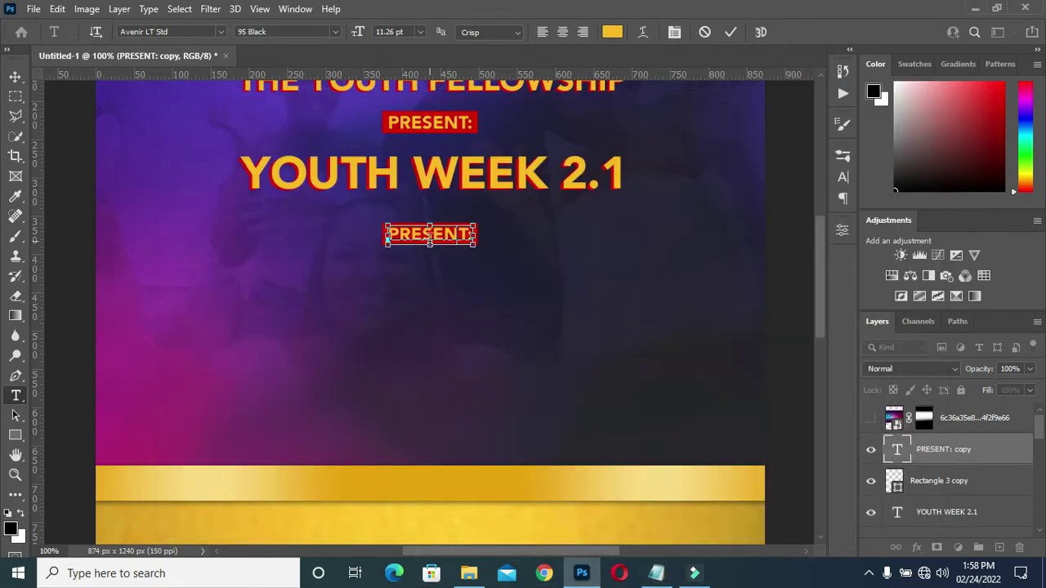
key(ctrl+v)
click(729, 31)
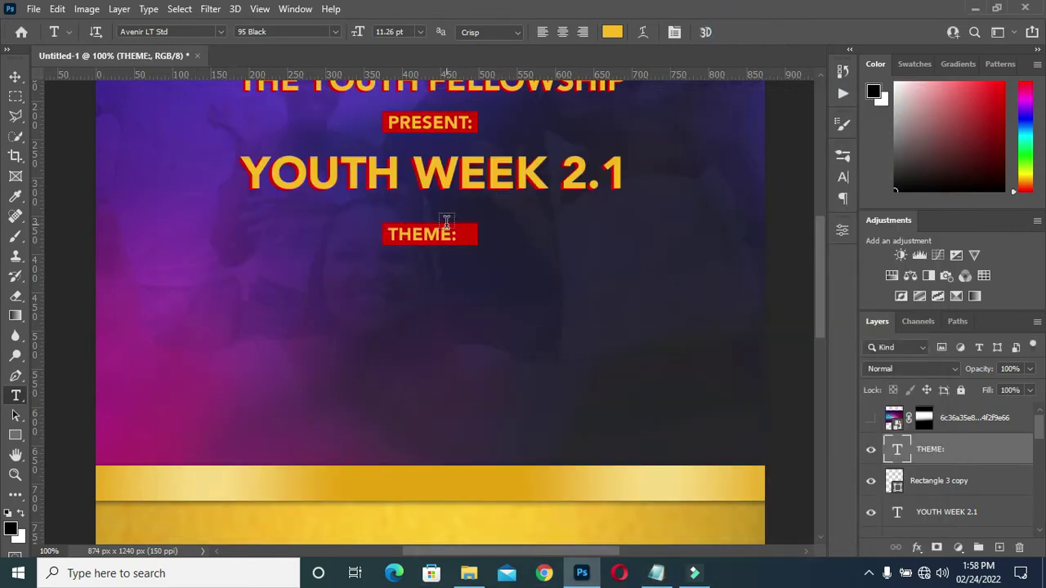
Centre THEME: in its red box and narrow the box to 107 px
click(14, 77)
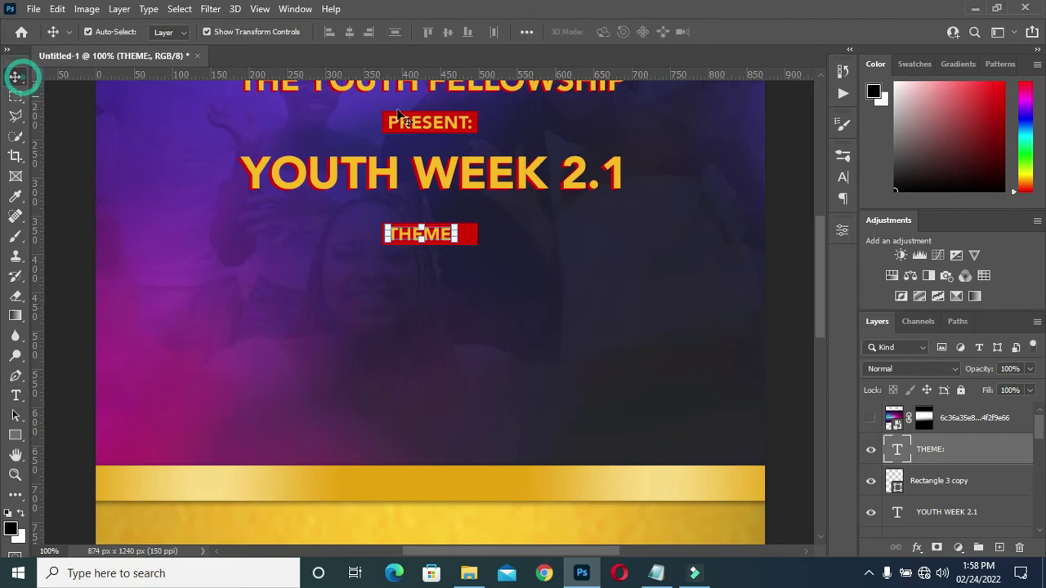
shift+click(940, 482)
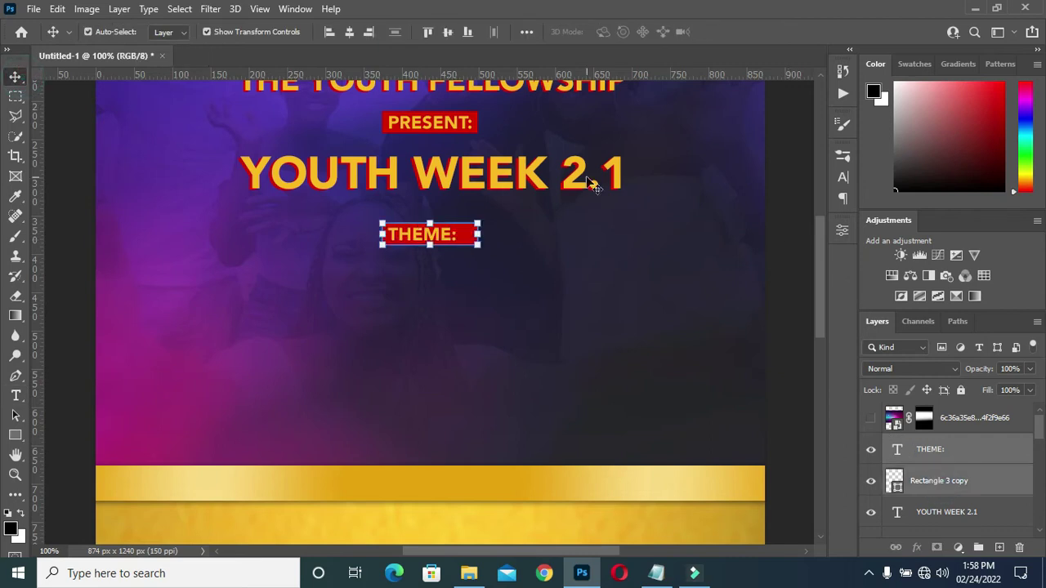
click(349, 31)
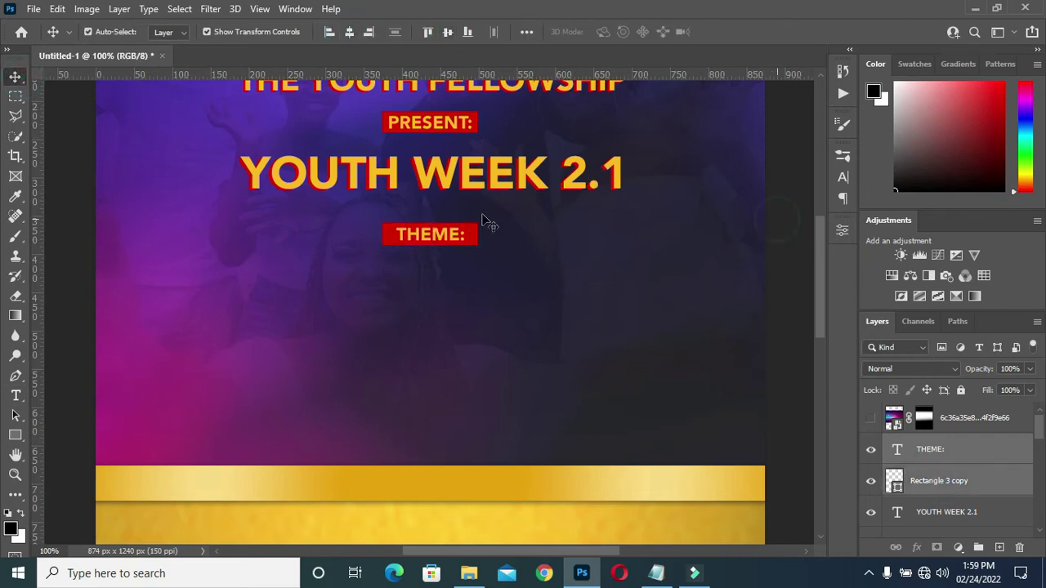
scroll(483, 221, up, 3)
click(473, 345)
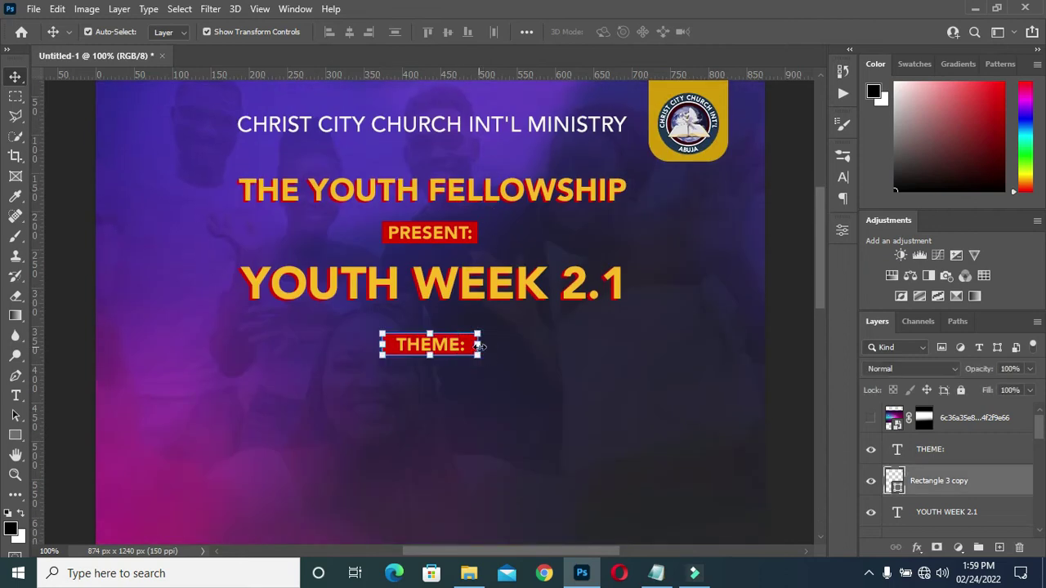
drag(478, 345, 465, 345)
click(758, 31)
click(599, 343)
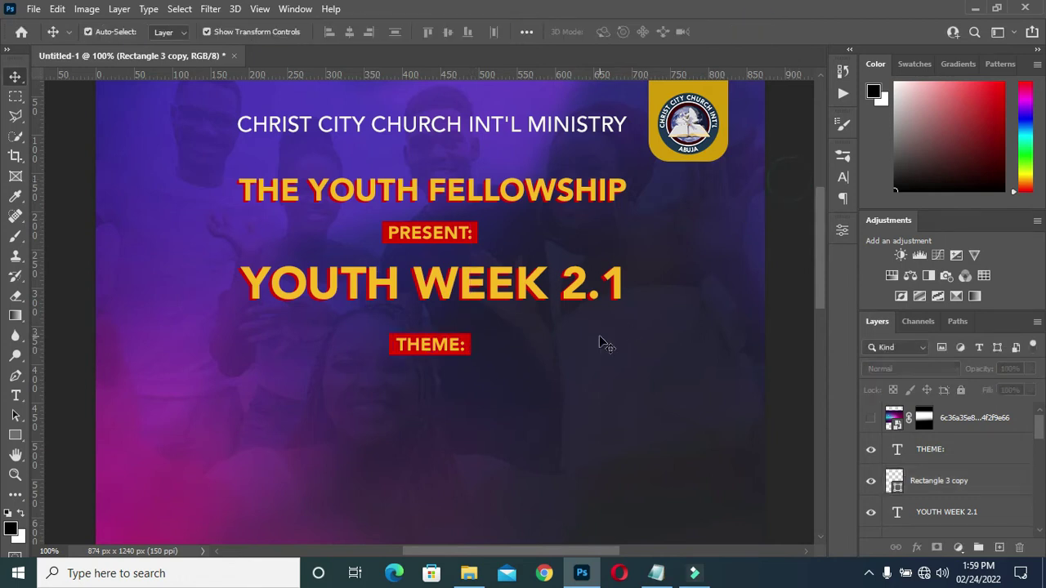
scroll(547, 352, down, 3)
scroll(546, 352, up, 5)
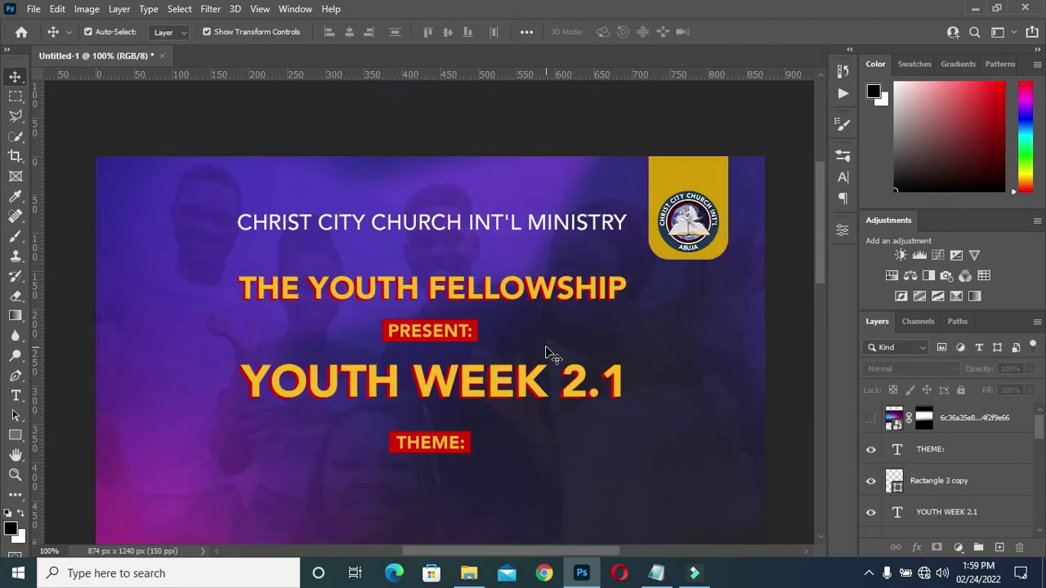
Group the PRESENT: text with its red box
scroll(979, 491, down, 3)
click(976, 482)
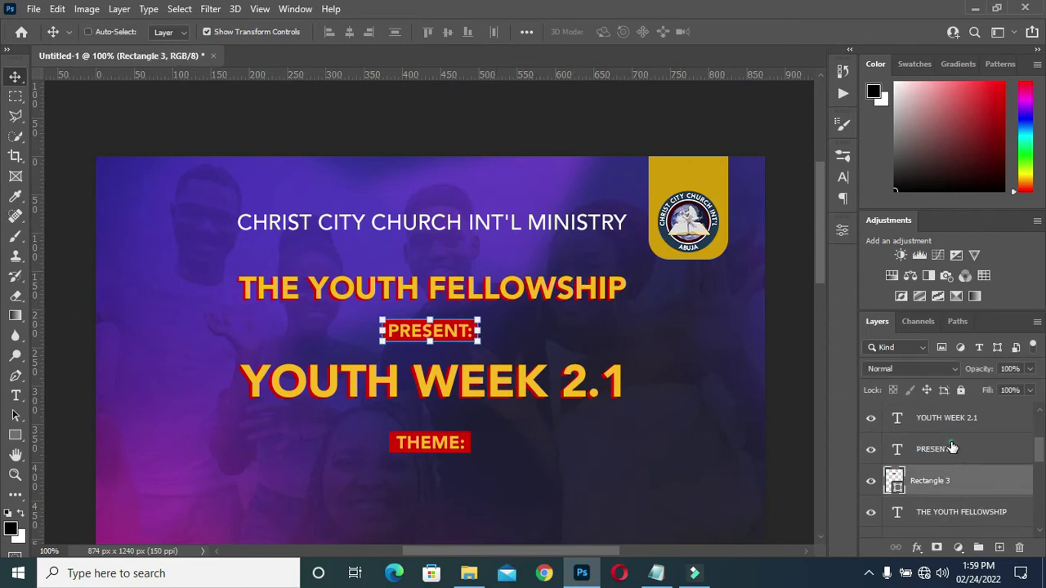
ctrl+click(952, 449)
key(ctrl+g)
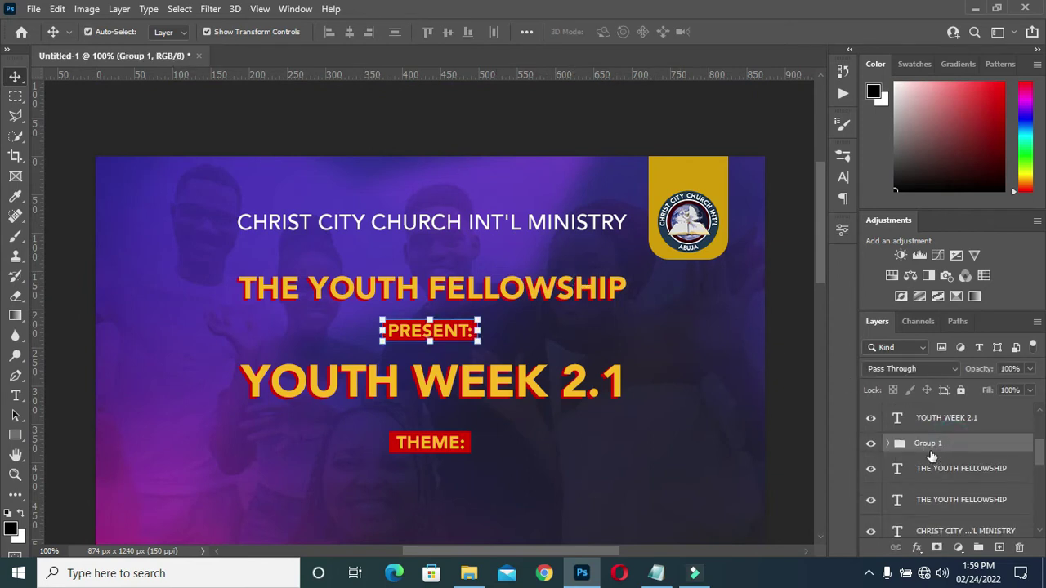
Group the two THE YOUTH FELLOWSHIP layers as Group 2
click(936, 474)
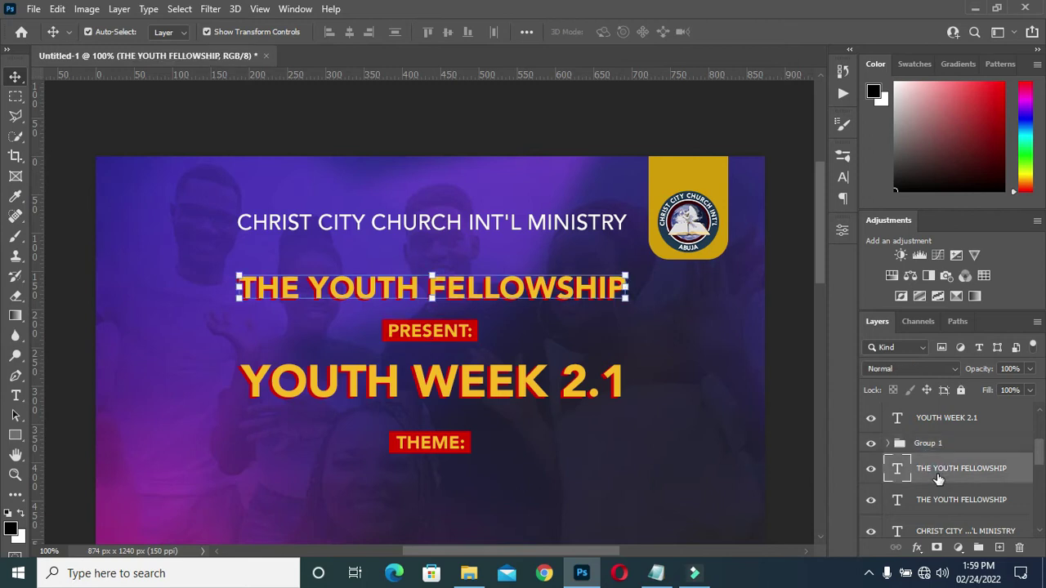
scroll(943, 503, down, 1)
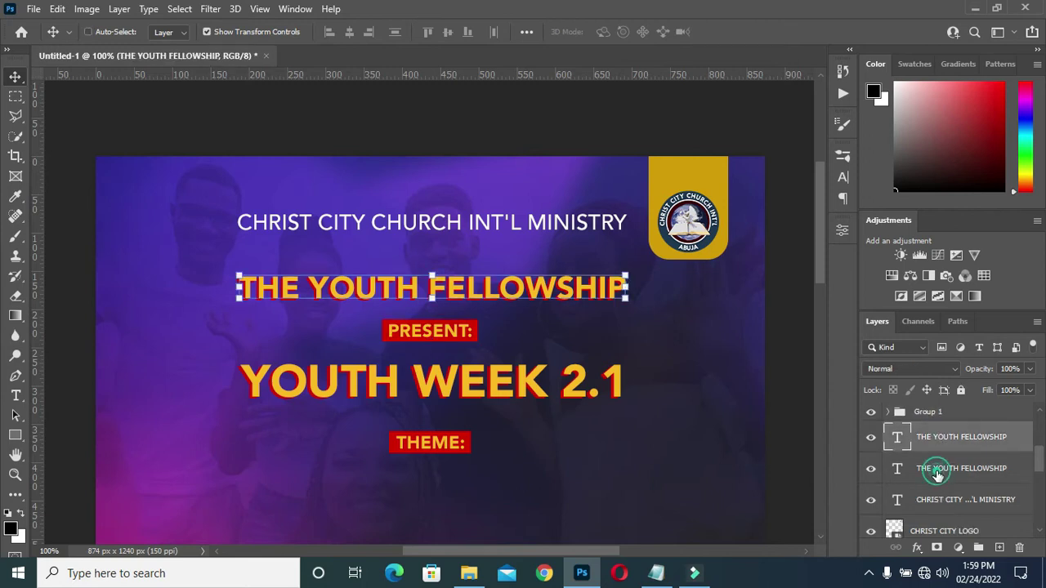
ctrl+click(936, 473)
key(ctrl+g)
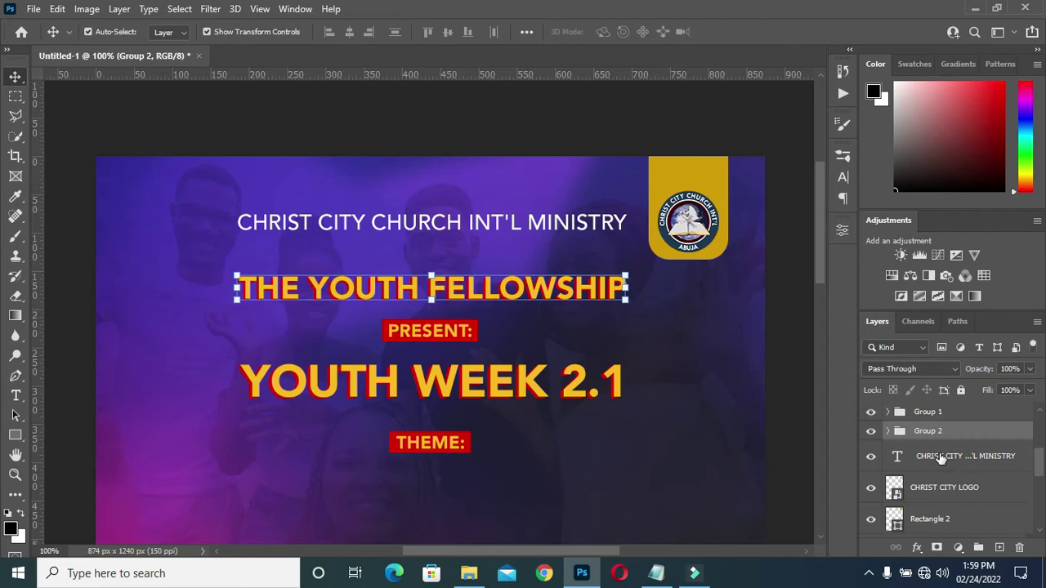
Group the church name, logo and gold rectangle as Group 3 and nudge it up twice
click(940, 459)
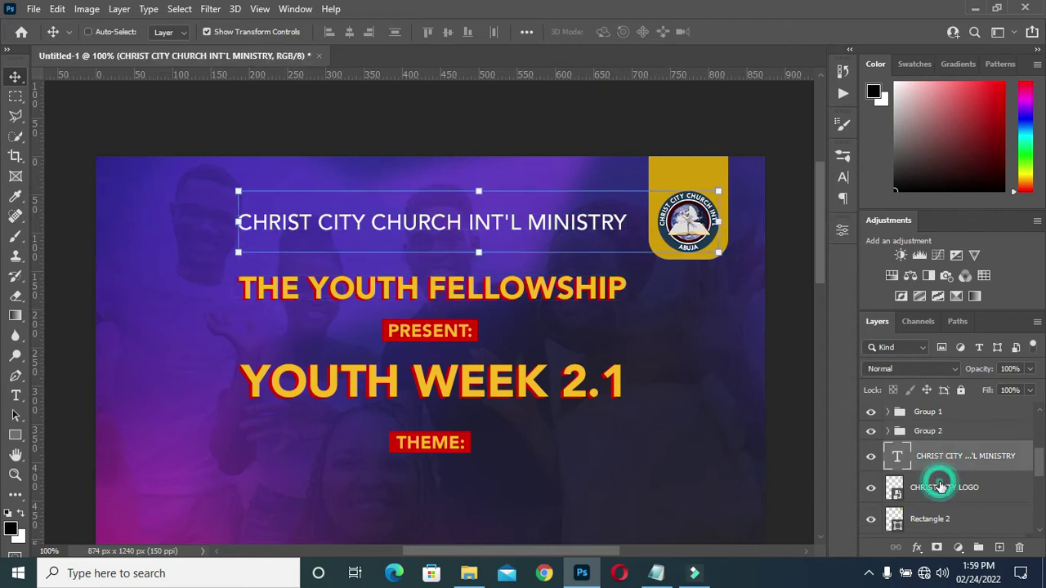
ctrl+click(941, 487)
ctrl+click(933, 521)
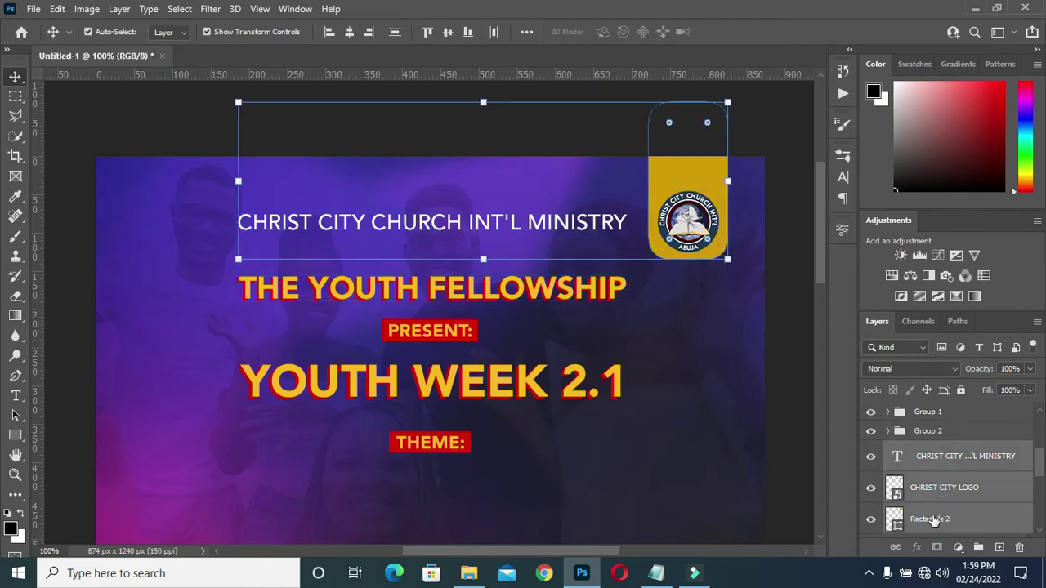
key(ctrl+g)
key(Up)
key(Up)
key(Up)
key(Up)
key(Up)
key(Up)
key(Up)
key(Up)
key(Up)
key(Up)
key(Up)
key(Up)
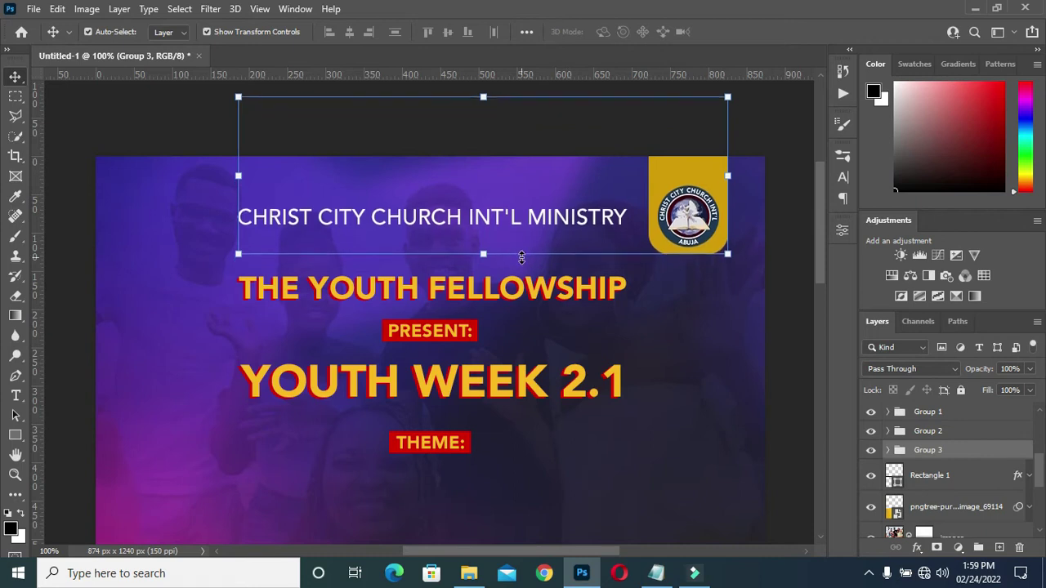
key(Up)
key(Up)
key(Up)
key(Up)
key(Up)
key(Up)
key(Up)
key(Up)
key(Up)
key(Up)
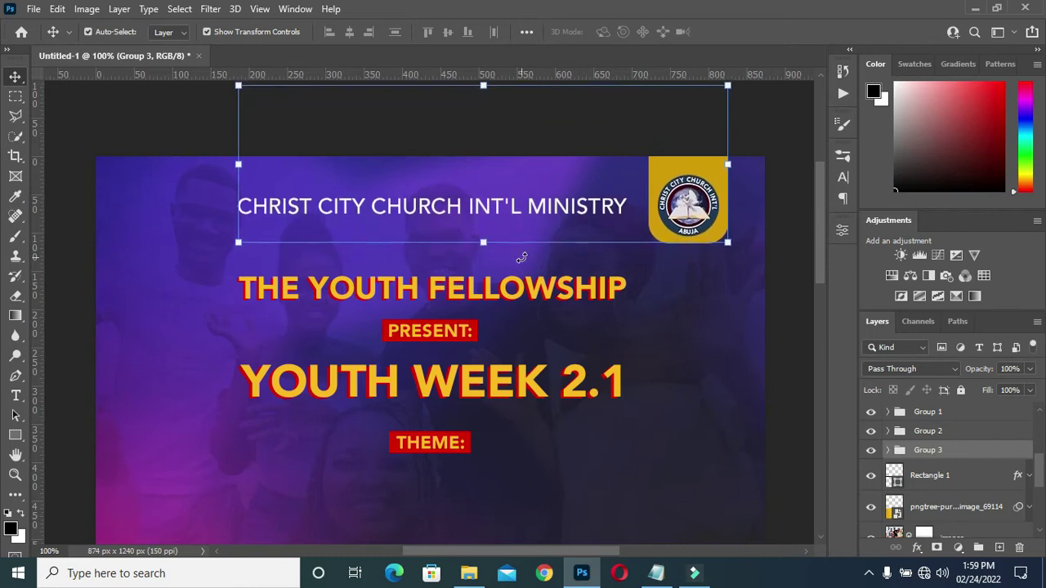
Move the fellowship title and PRESENT: tag groups up six nudges under the church name
click(930, 431)
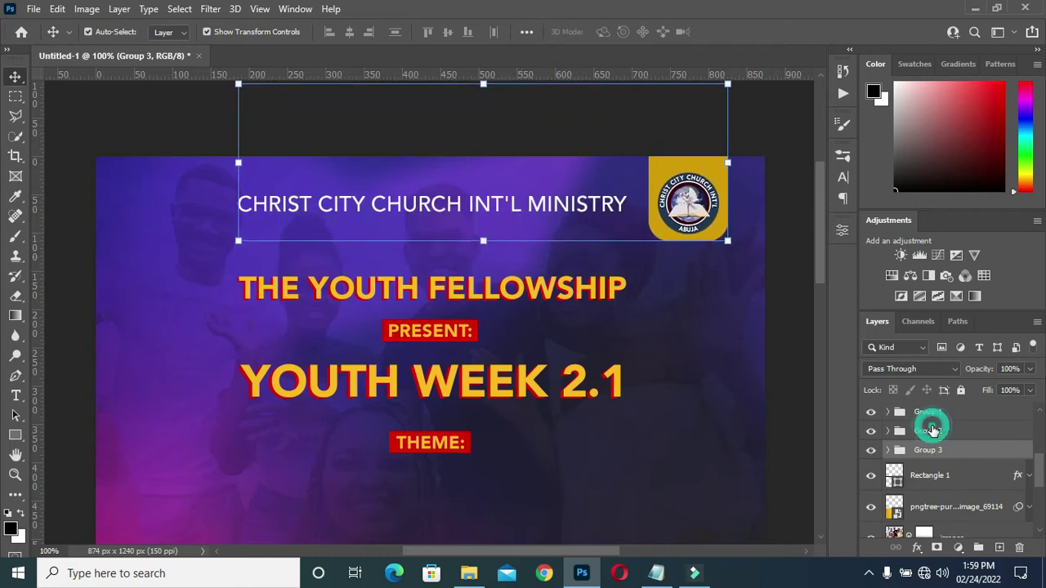
shift+click(930, 414)
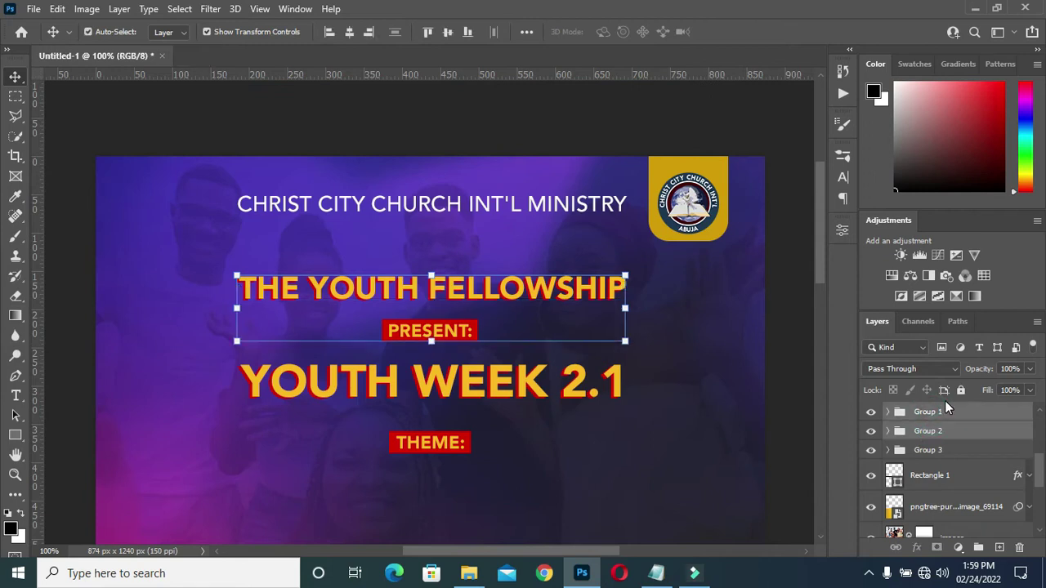
key(Up)
key(Up)
key(Up)
key(Up)
key(Up)
key(Up)
key(Up)
key(Up)
key(Up)
key(Up)
key(Up)
key(Up)
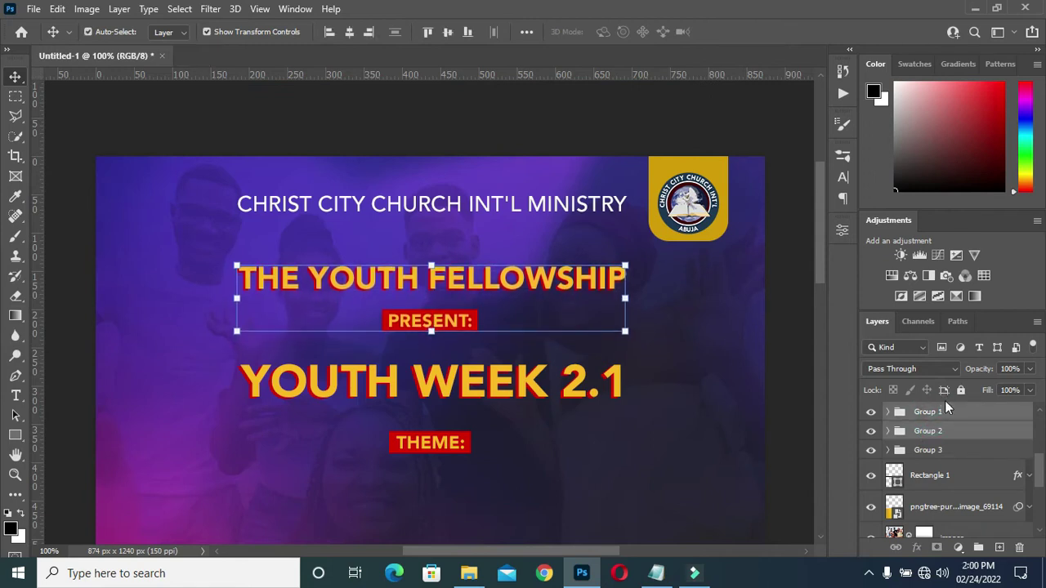
key(Up)
key(Up)
key(Up)
key(Up)
key(Up)
key(Up)
key(Up)
key(Up)
key(Up)
key(Up)
key(Up)
key(Up)
key(Up)
key(Up)
key(Up)
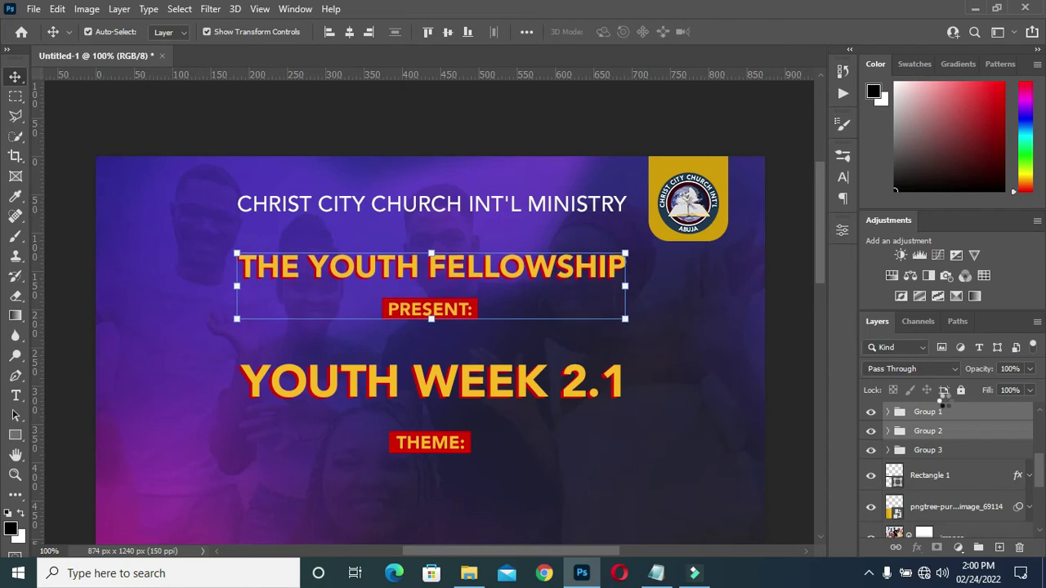
key(Up)
key(Up)
key(Up)
key(Up)
key(Up)
key(Up)
key(Up)
key(Up)
key(Up)
key(Up)
key(Up)
key(Up)
key(Up)
key(Up)
key(Up)
key(Up)
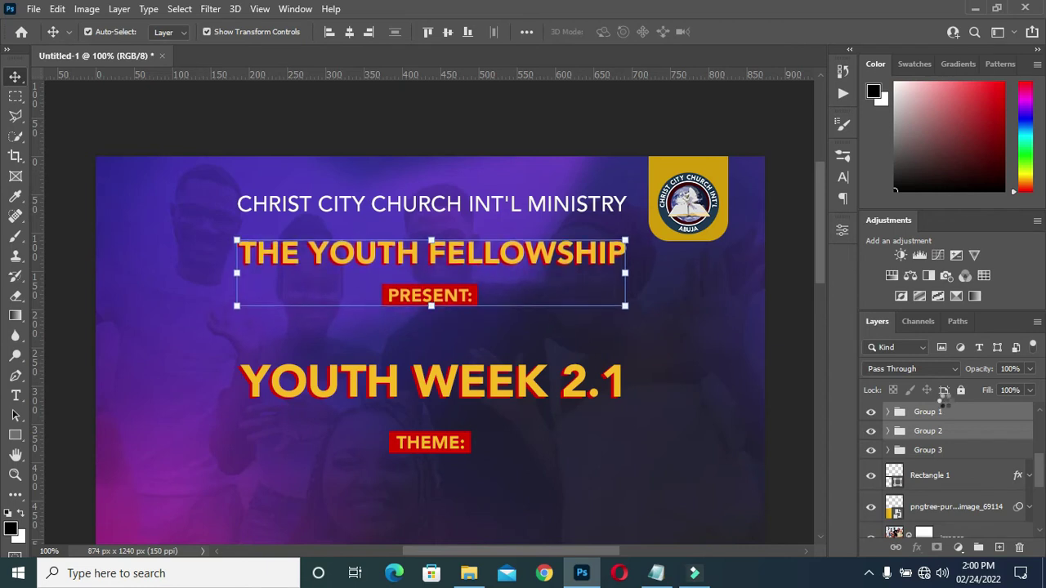
key(Up)
key(Up)
key(Up)
key(Up)
key(Up)
key(Up)
key(Up)
key(Up)
key(Up)
key(Up)
key(Up)
key(Up)
key(Up)
key(Up)
key(Up)
key(Up)
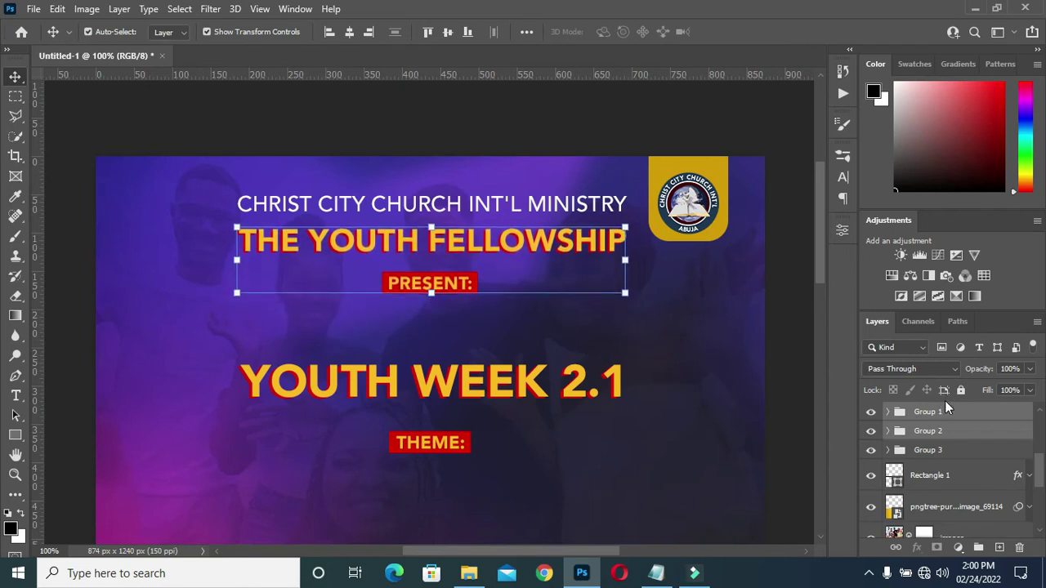
key(Up)
key(Up)
key(Up)
key(Up)
key(Up)
key(Up)
key(Up)
key(Up)
key(Up)
key(Up)
key(Up)
key(Up)
key(Up)
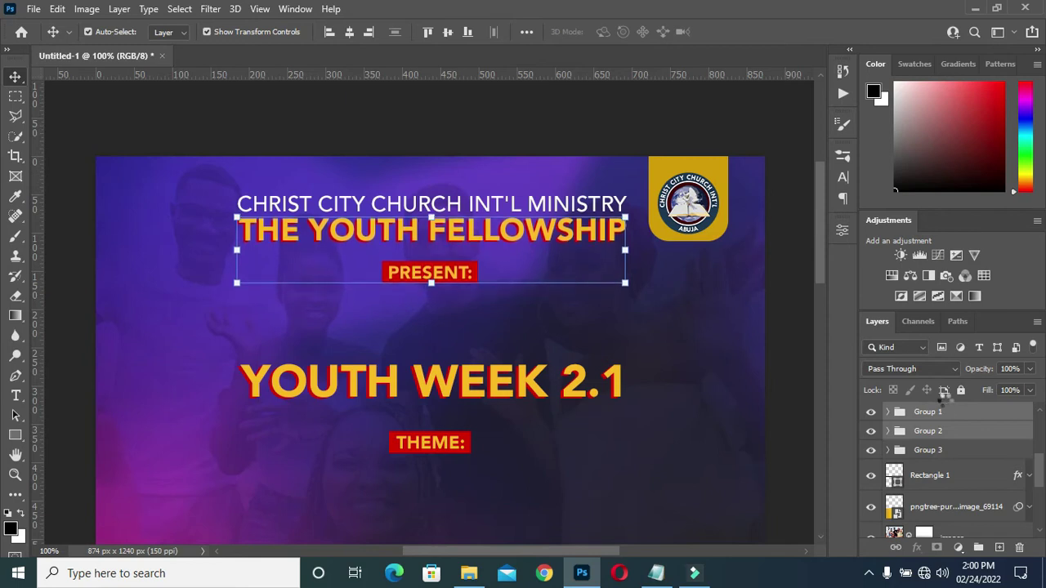
key(Up)
key(Up)
key(Up)
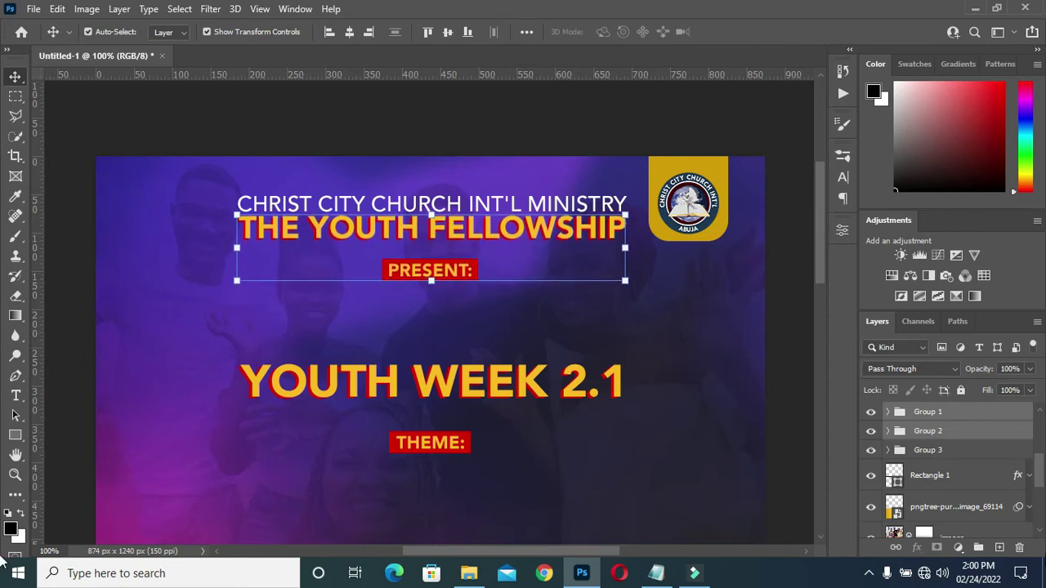
click(780, 271)
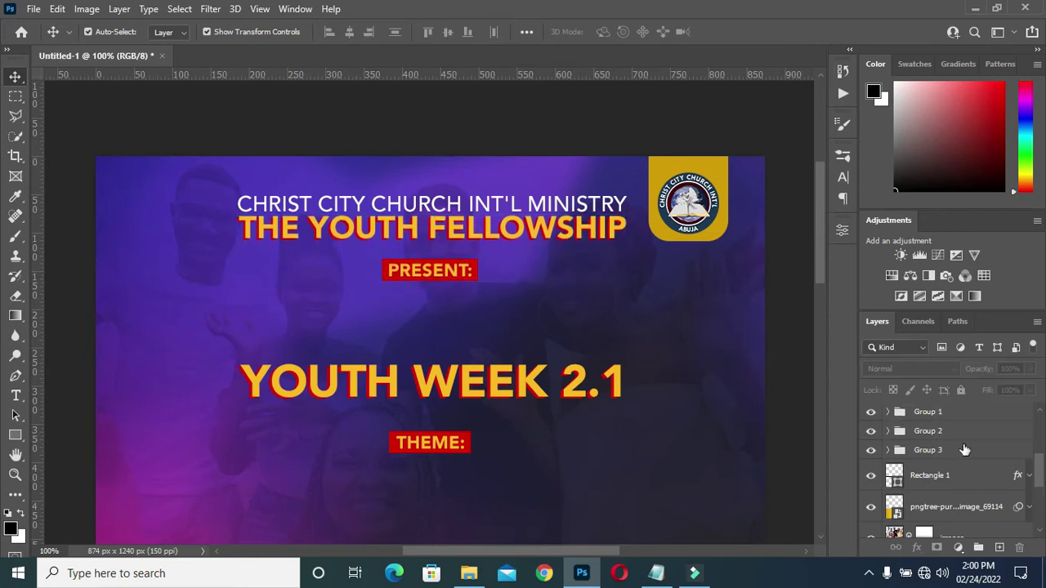
Nudge the PRESENT: tag group up to sit snugly beneath the title
click(940, 432)
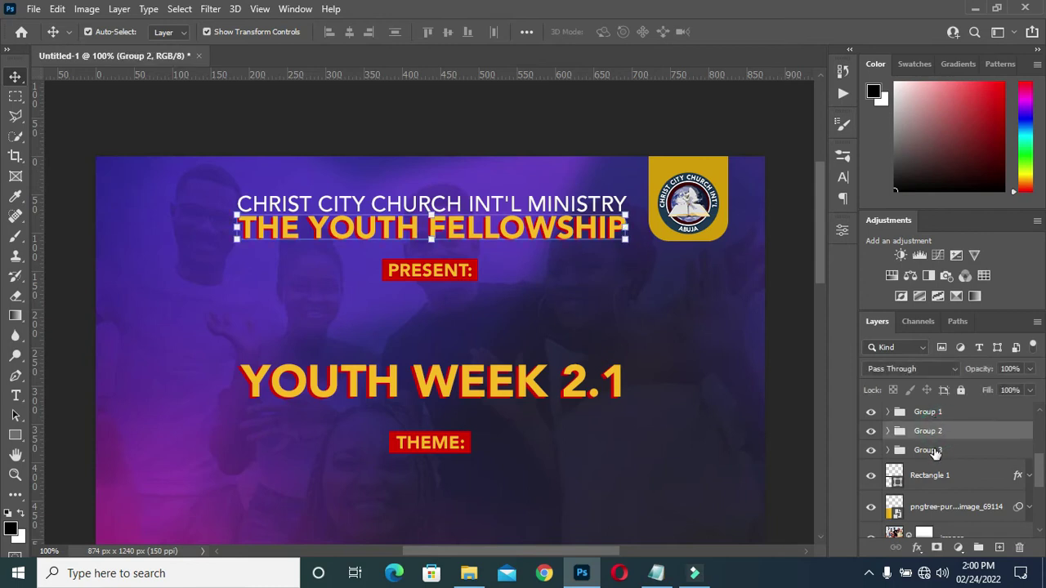
click(937, 453)
click(940, 414)
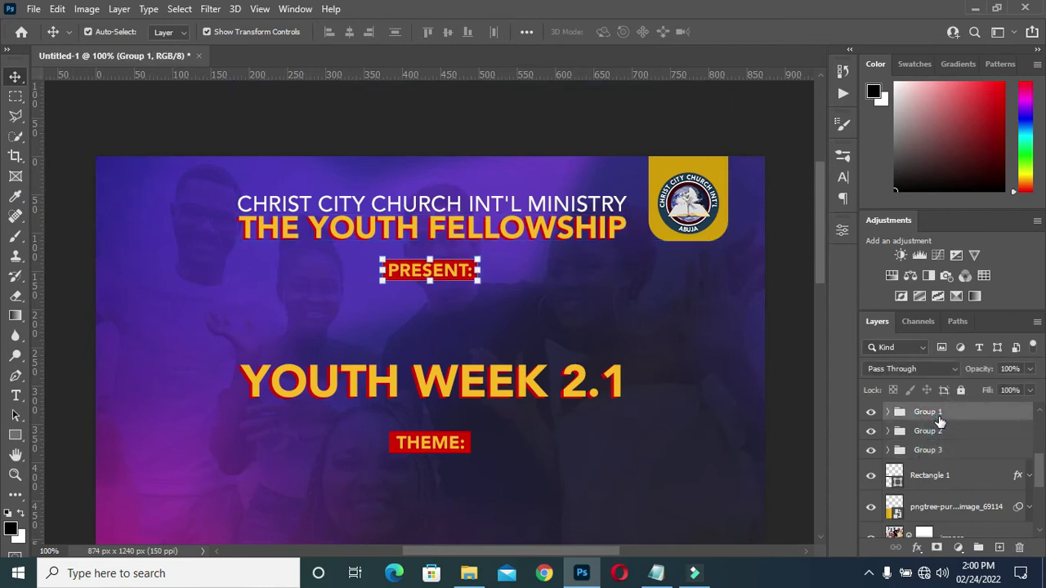
key(Up)
key(Up)
key(Up)
key(Up)
key(Up)
key(Up)
key(Up)
key(Up)
key(Up)
key(Up)
key(Up)
key(Up)
key(Up)
key(Up)
key(Up)
key(Up)
key(Up)
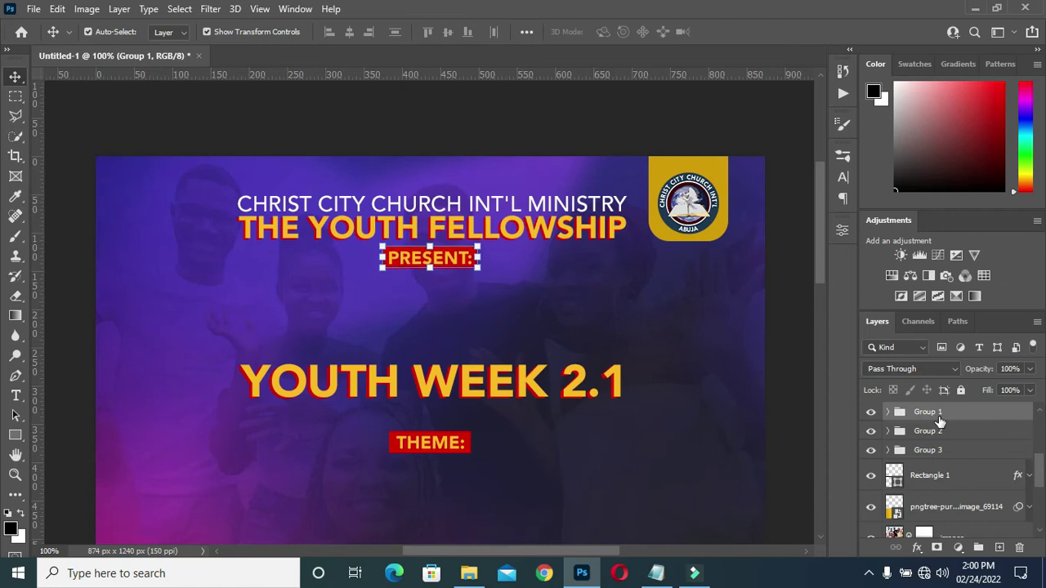
click(789, 404)
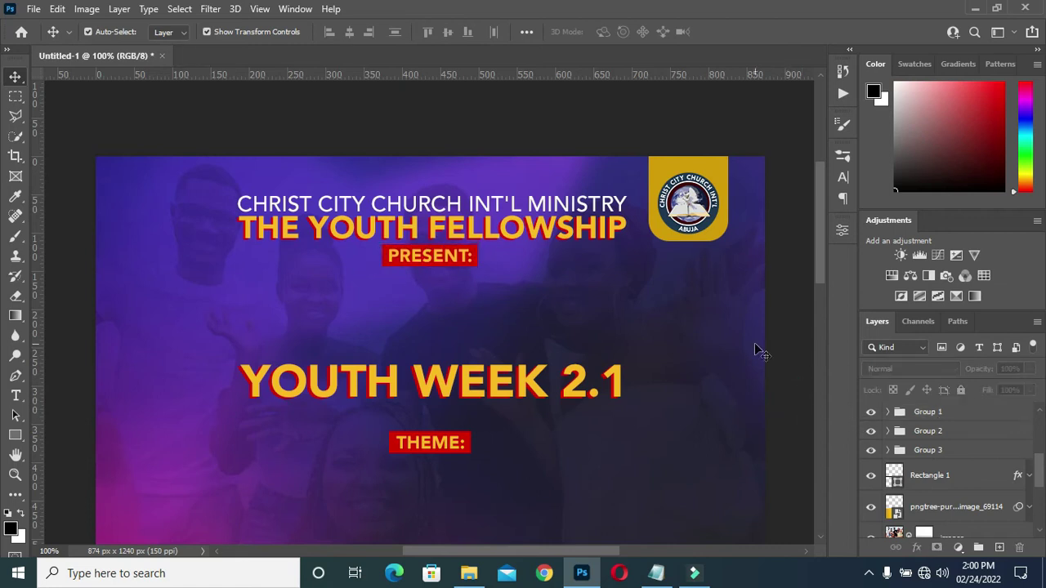
scroll(941, 472, up, 3)
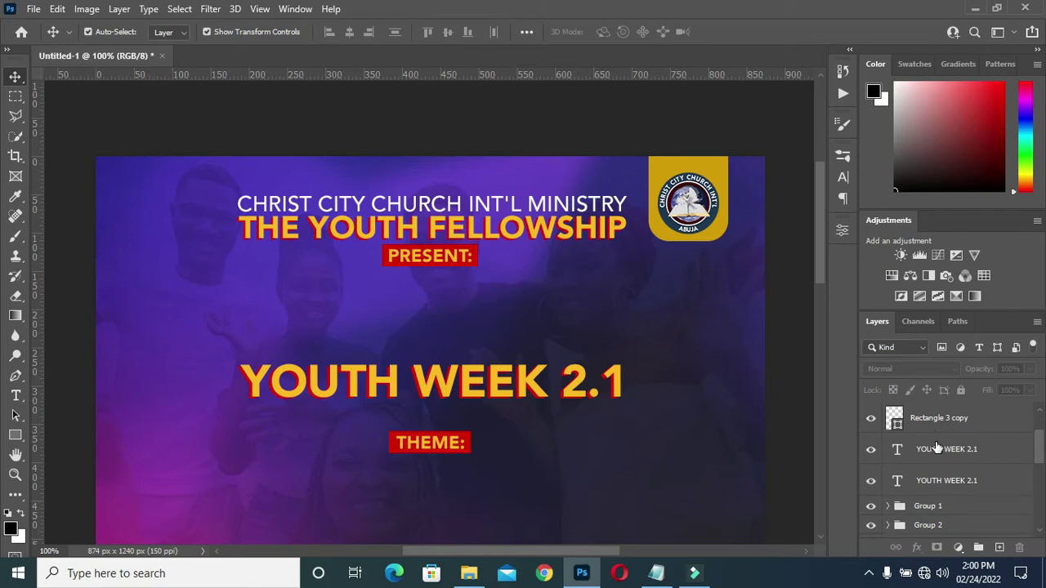
Group the two YOUTH WEEK 2.1 title layers and move the group up about 80 px
click(937, 448)
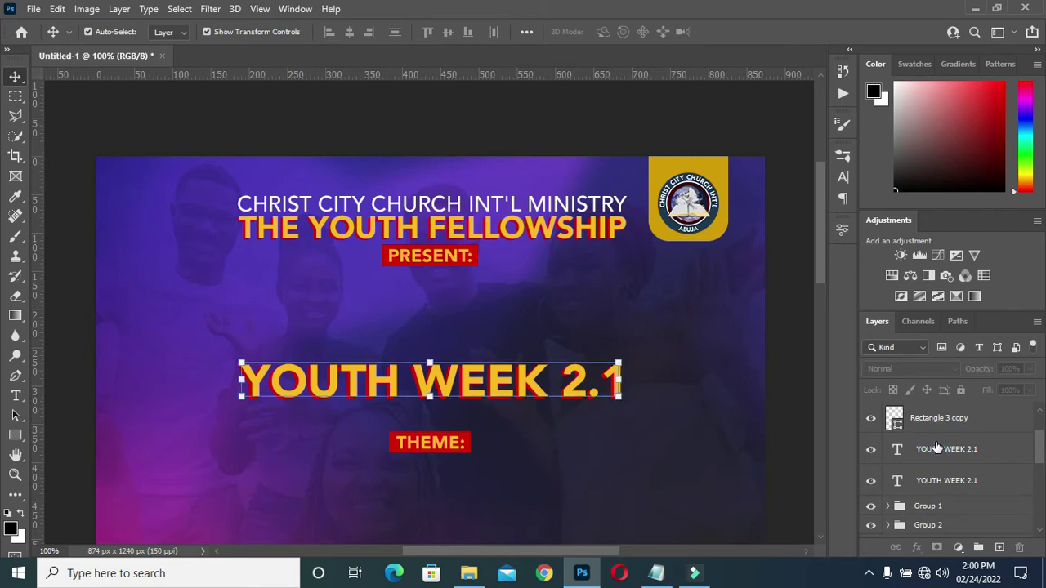
shift+click(935, 484)
key(ctrl+g)
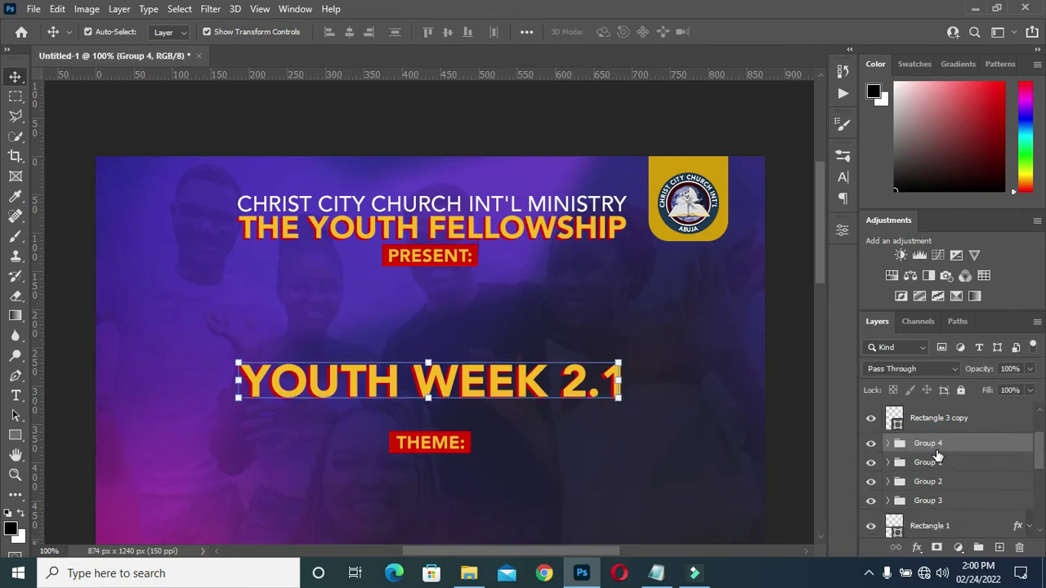
click(430, 362)
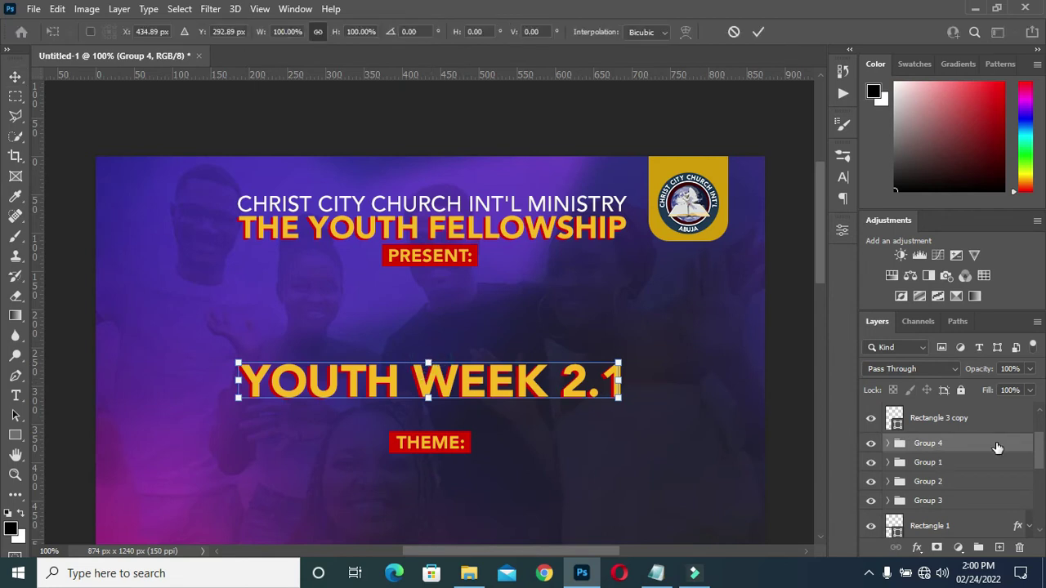
scroll(972, 441, up, 2)
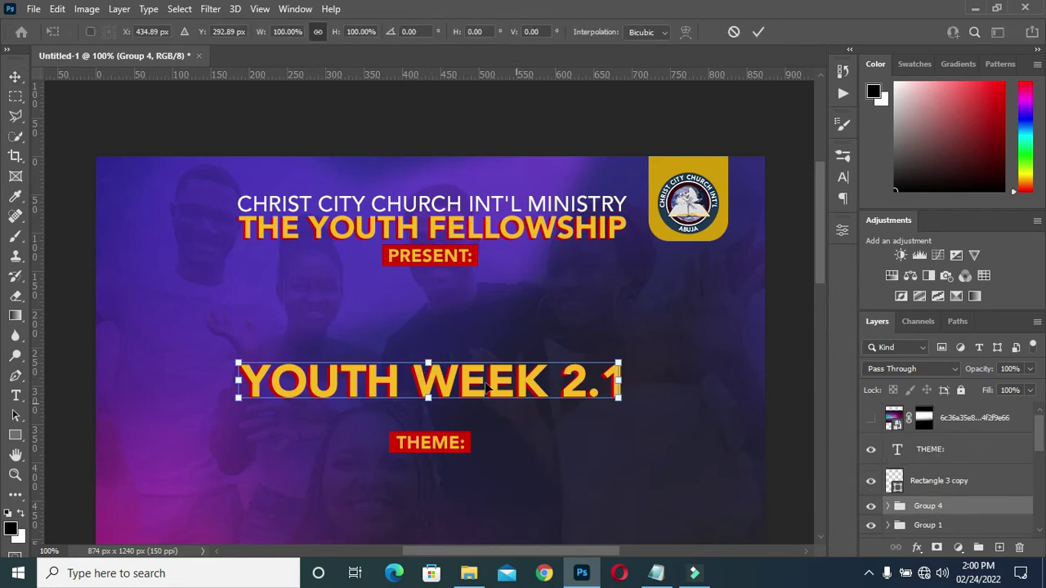
drag(433, 380, 428, 317)
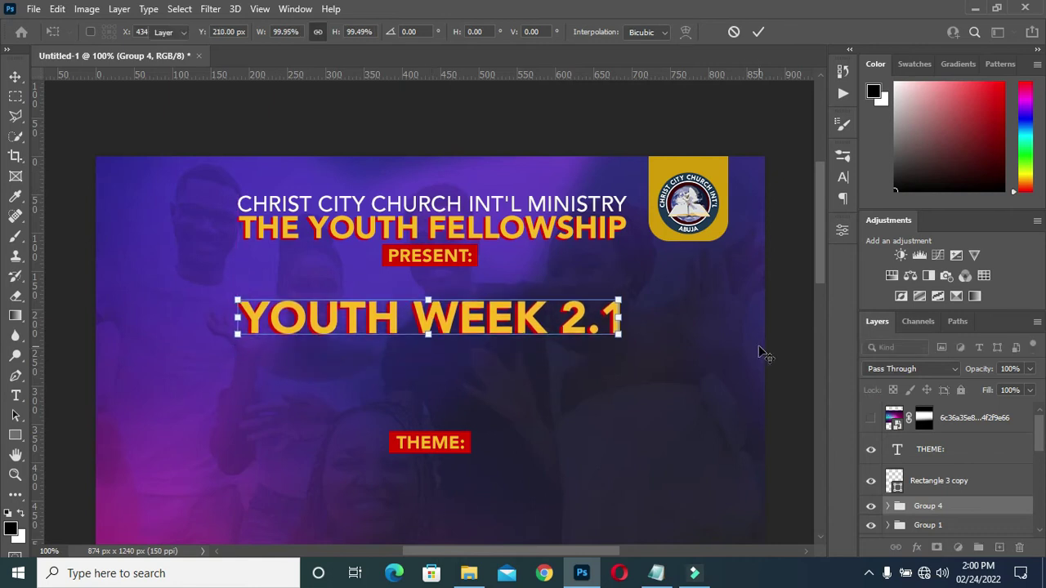
key(Return)
Group the THEME: text with its red Rectangle 3 copy box and move it up
click(971, 484)
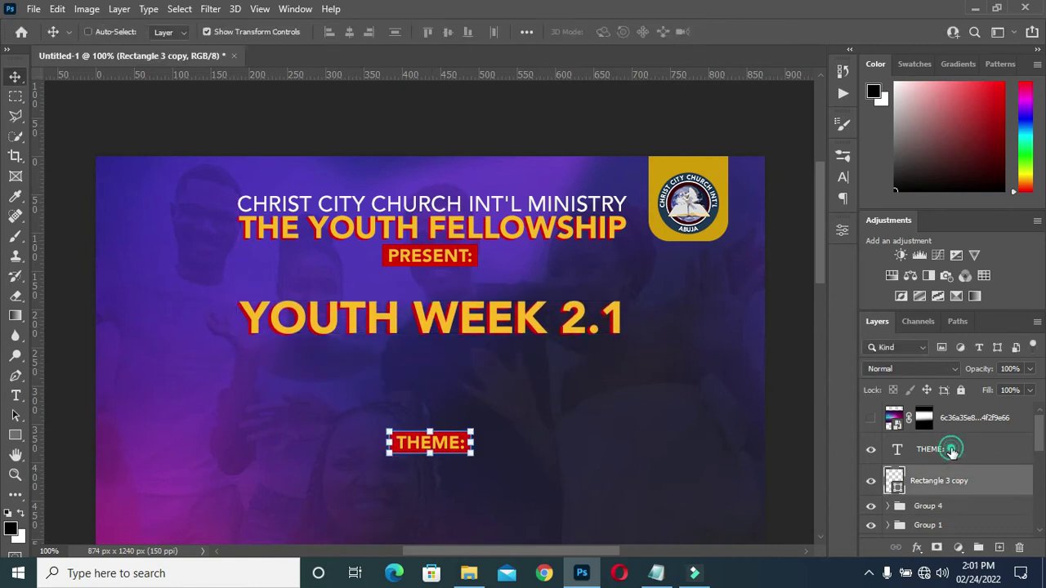
shift+click(952, 450)
key(ctrl+g)
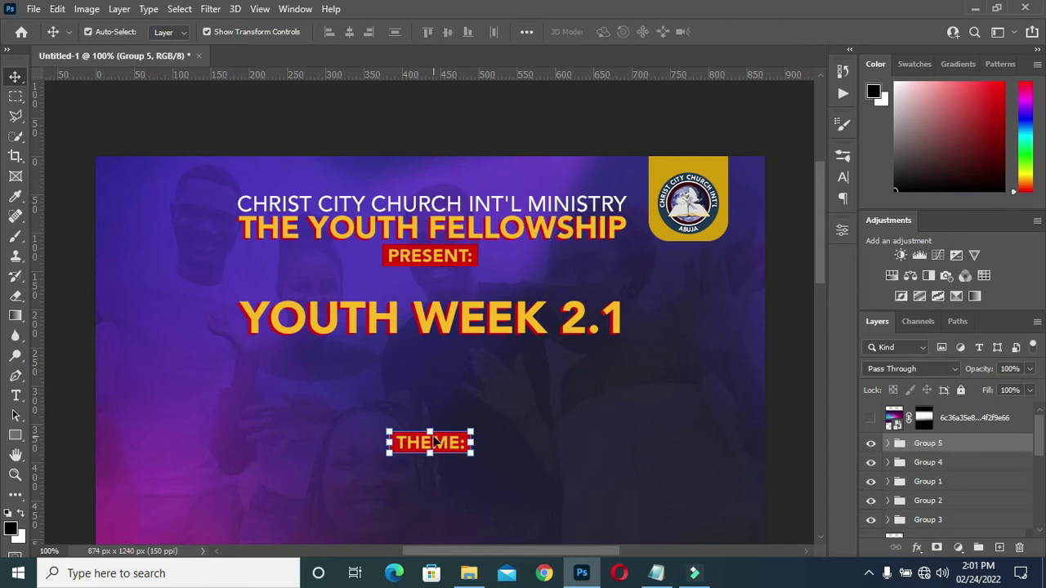
drag(441, 442, 442, 395)
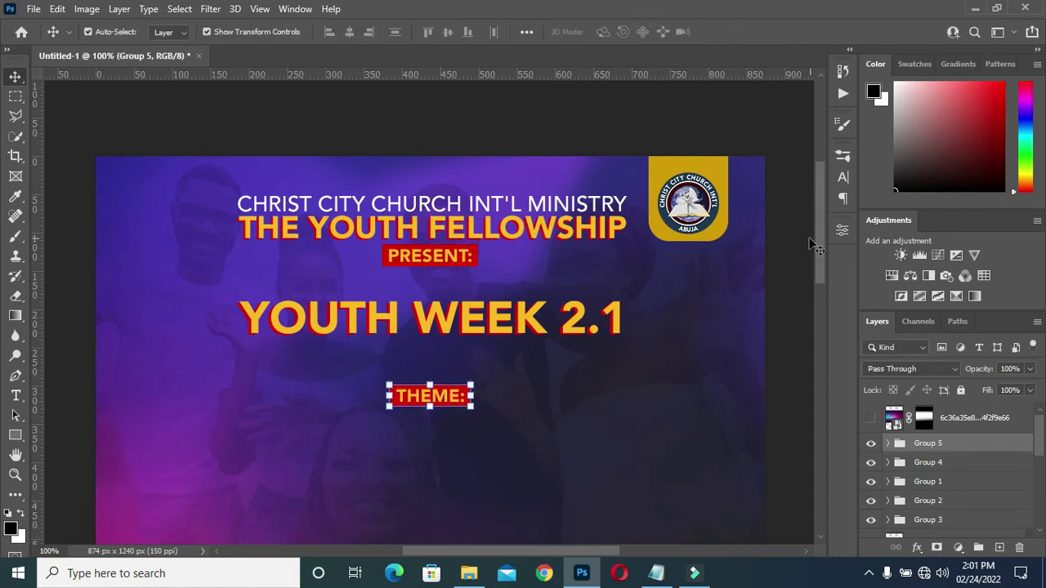
drag(821, 243, 824, 304)
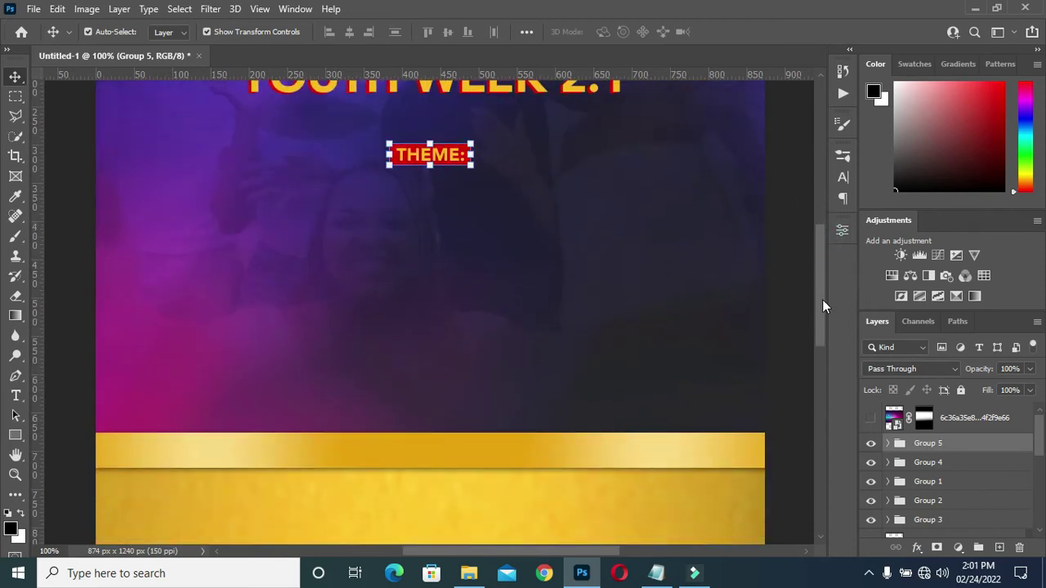
Nudge the THEME: label up two steps and check the word YOUTH in the Notepad notes
key(Up)
key(Up)
key(Up)
key(Up)
key(Up)
key(Up)
key(Up)
key(Up)
key(Up)
key(Up)
key(Up)
key(Up)
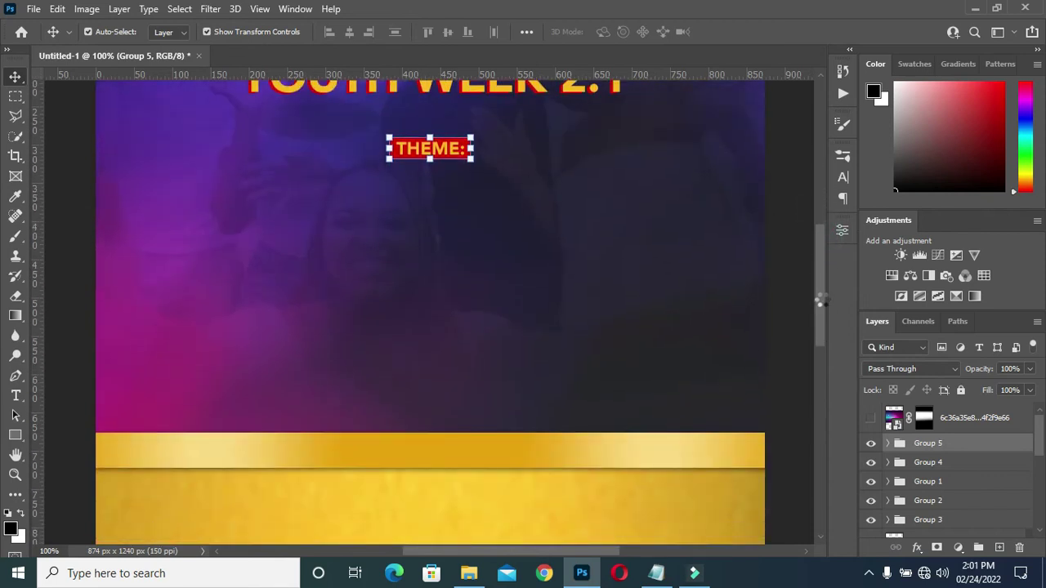
key(Up)
click(656, 573)
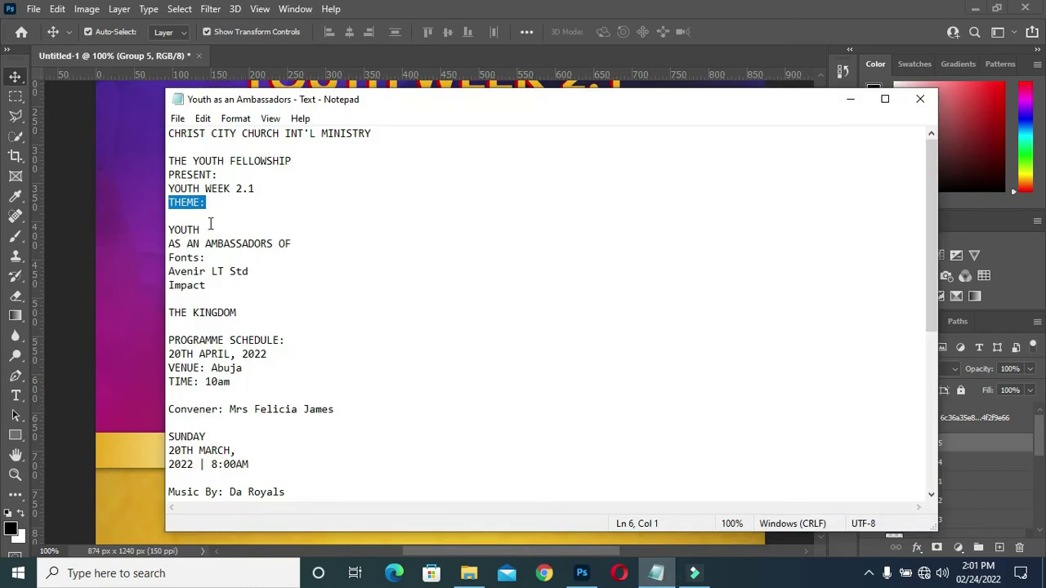
drag(202, 230, 163, 229)
click(848, 98)
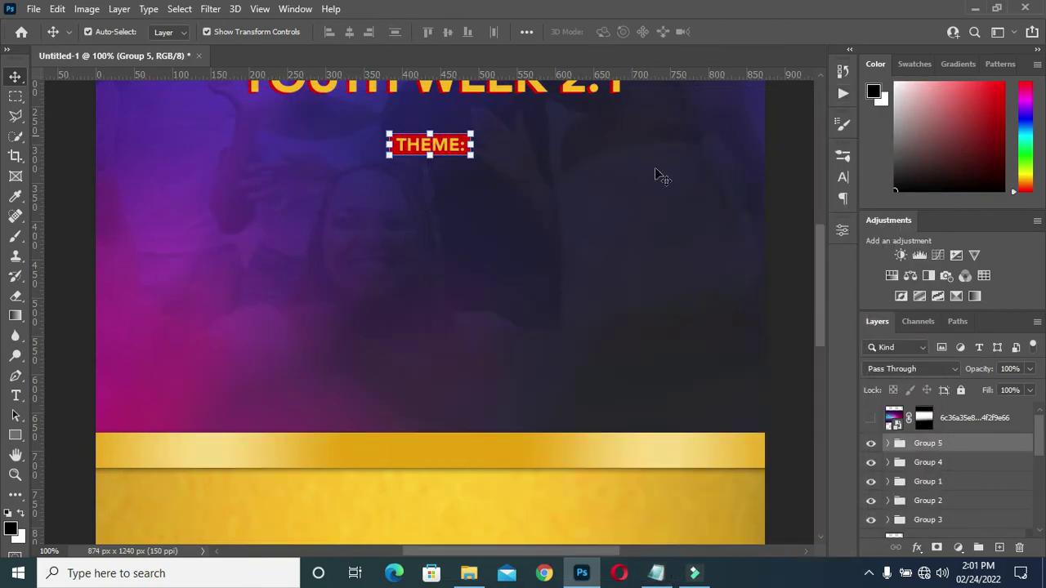
drag(823, 281, 822, 272)
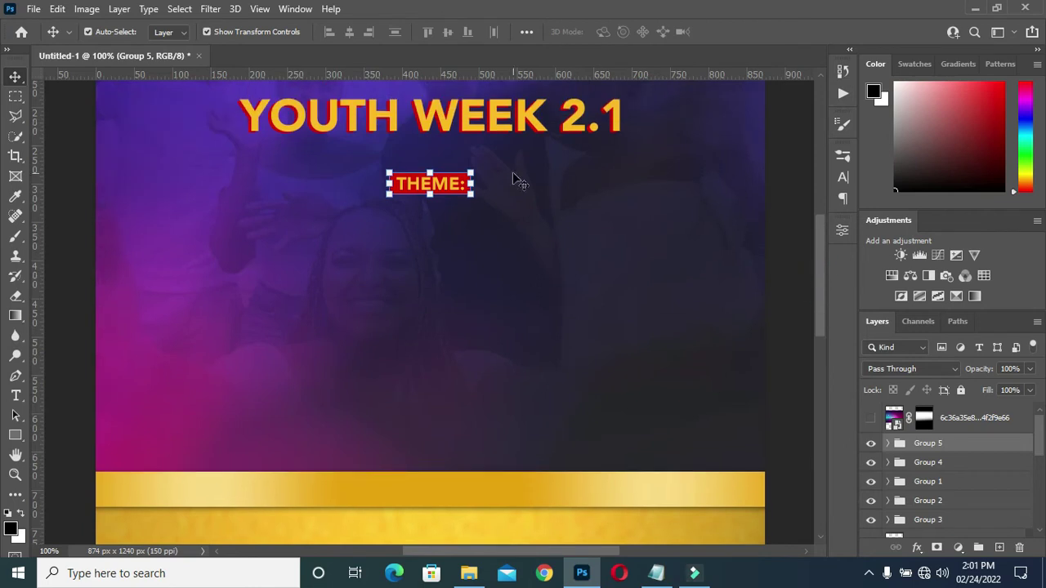
Duplicate the THEME: text, move the copy out of Group 5, and scale it to about 421%
click(444, 187)
key(ctrl+j)
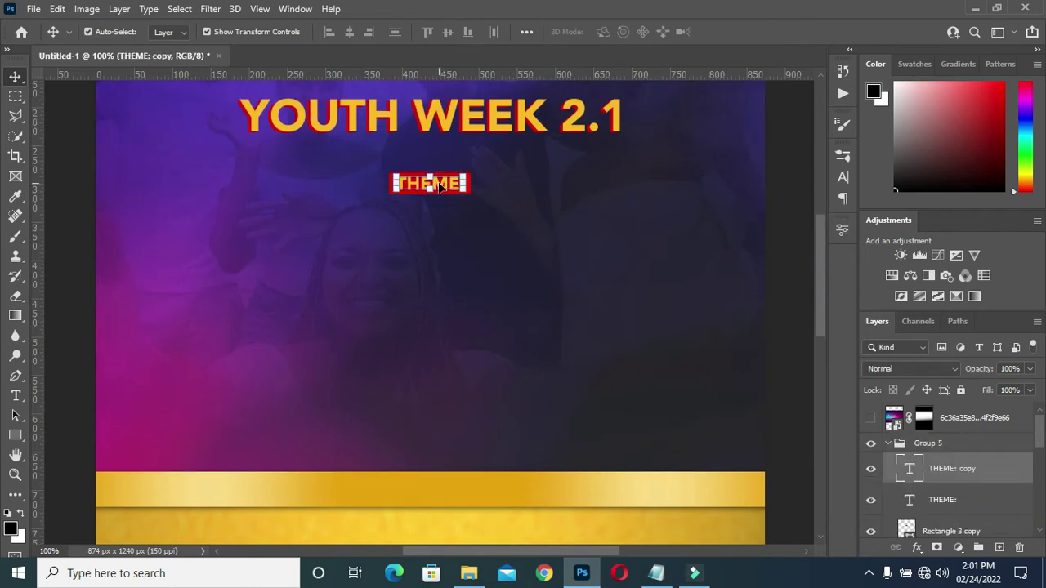
drag(439, 186, 315, 285)
drag(932, 468, 938, 434)
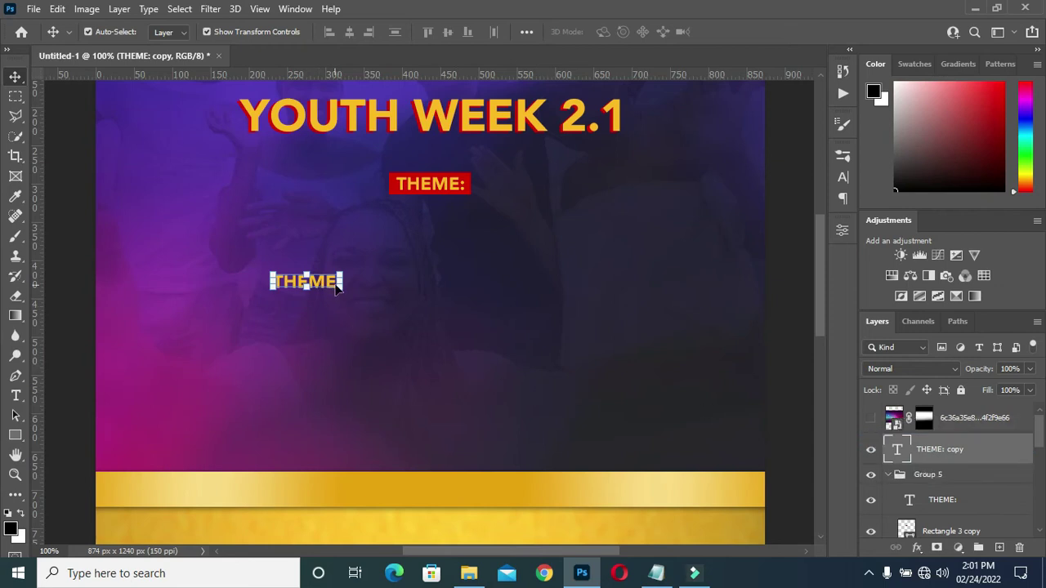
drag(340, 284, 563, 355)
drag(430, 307, 438, 259)
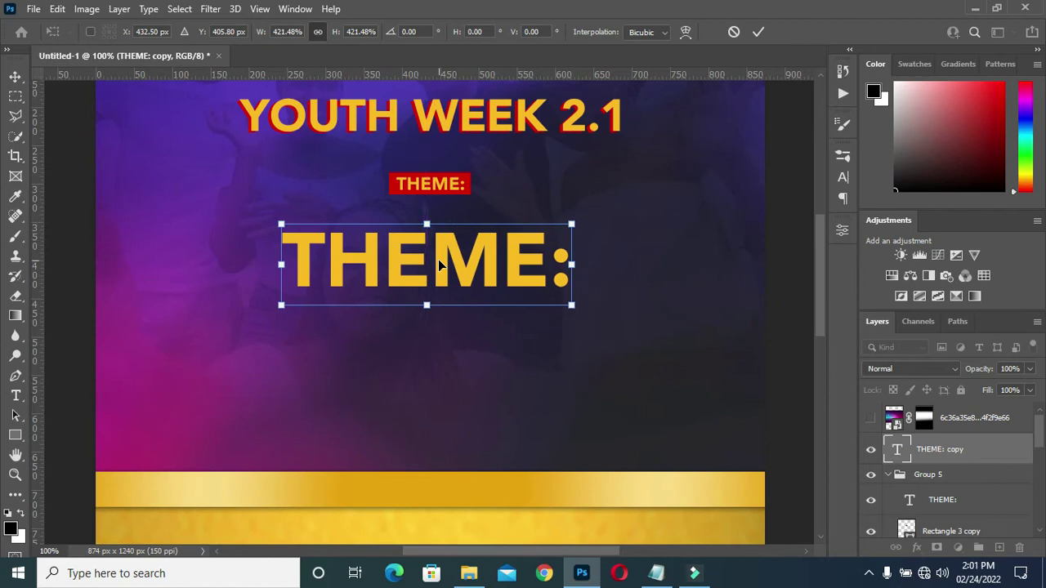
key(Return)
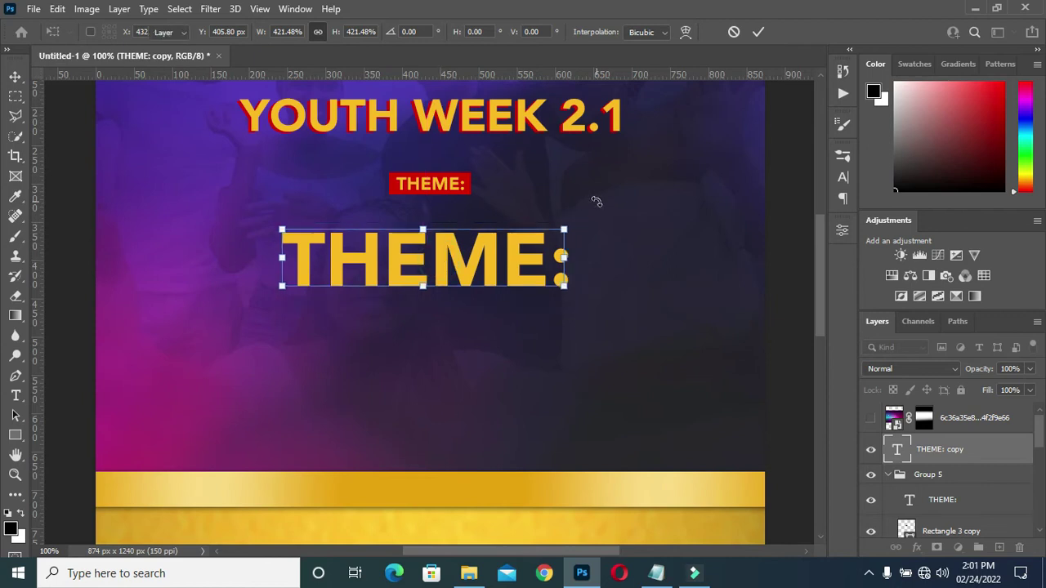
Replace the large copied text with the word YOUTH
key(t)
click(455, 261)
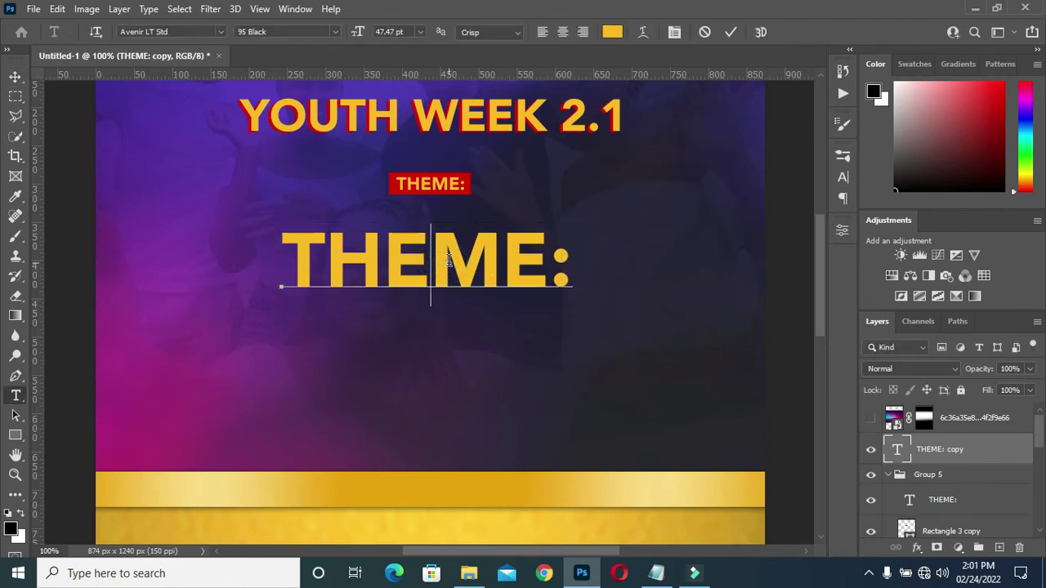
key(ctrl+a)
text(YOUTH)
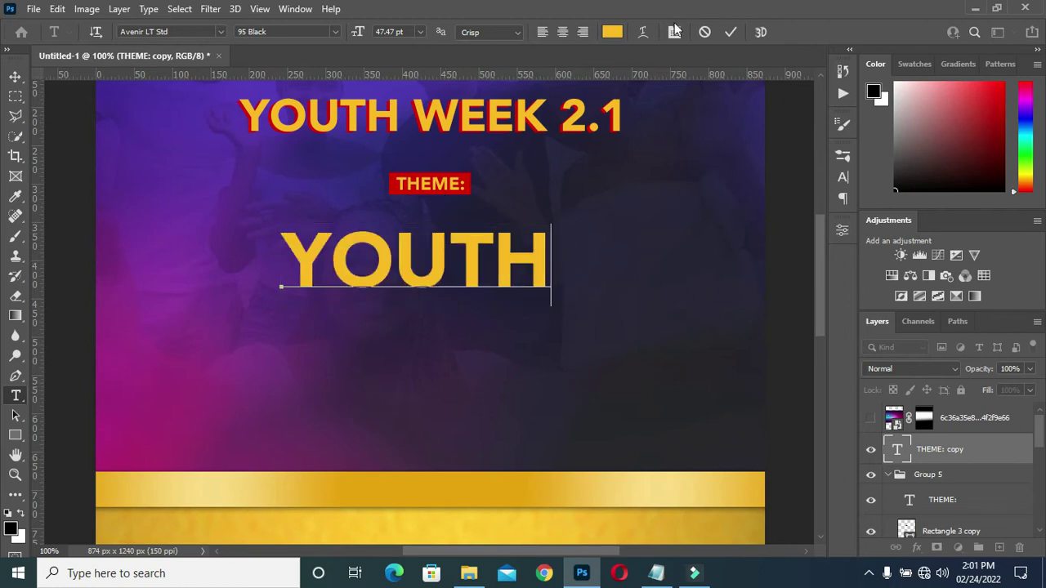
click(730, 32)
Set YOUTH in the Impact font with -40 tracking
click(219, 33)
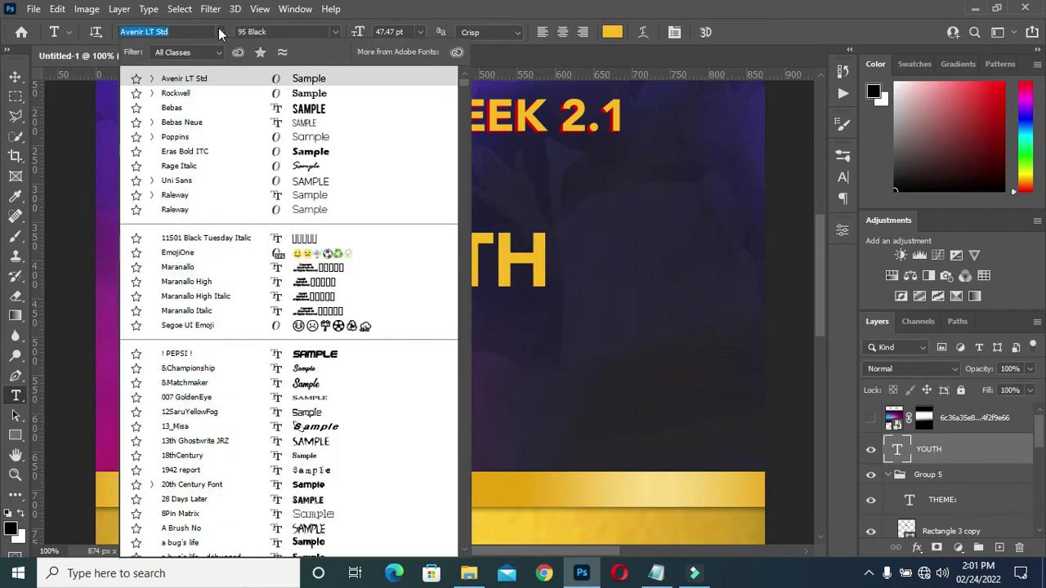
text(IMP)
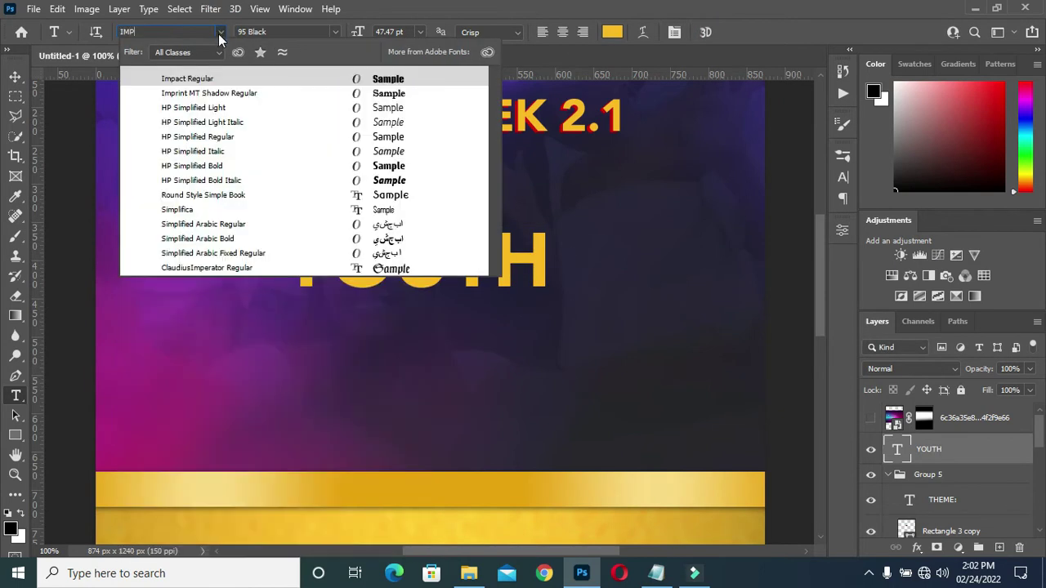
click(209, 79)
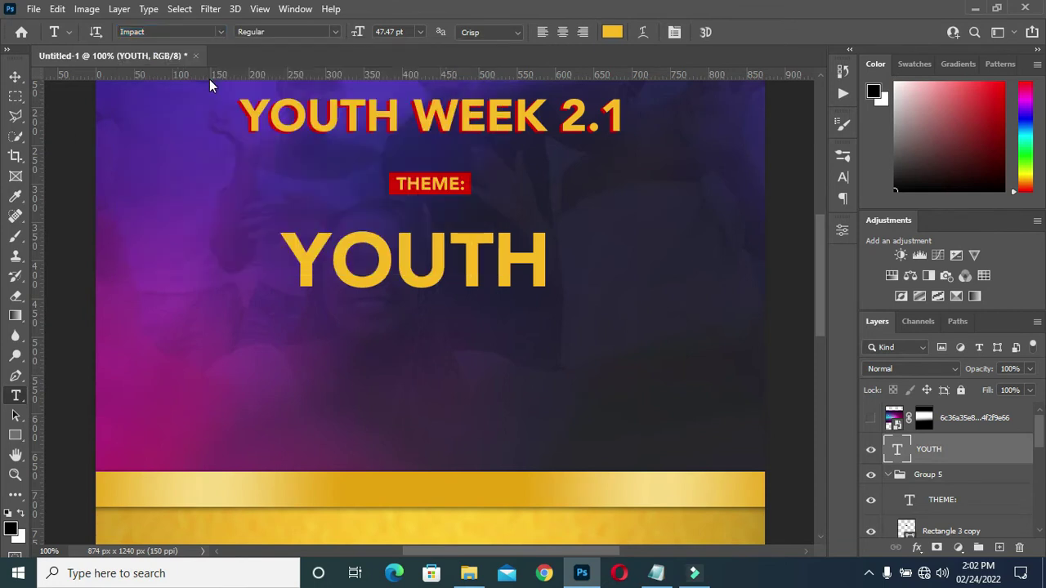
click(844, 177)
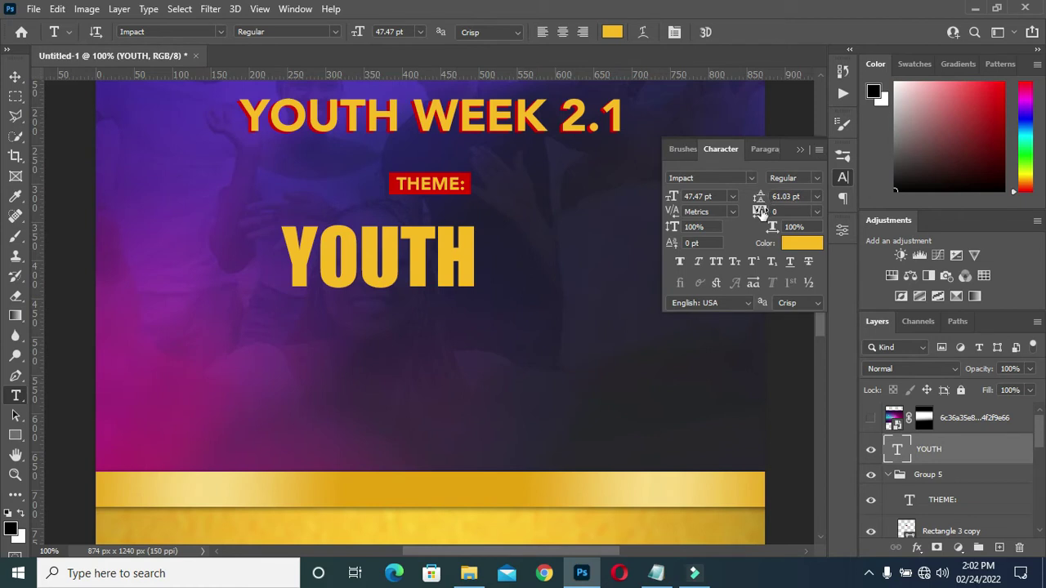
drag(759, 212, 760, 214)
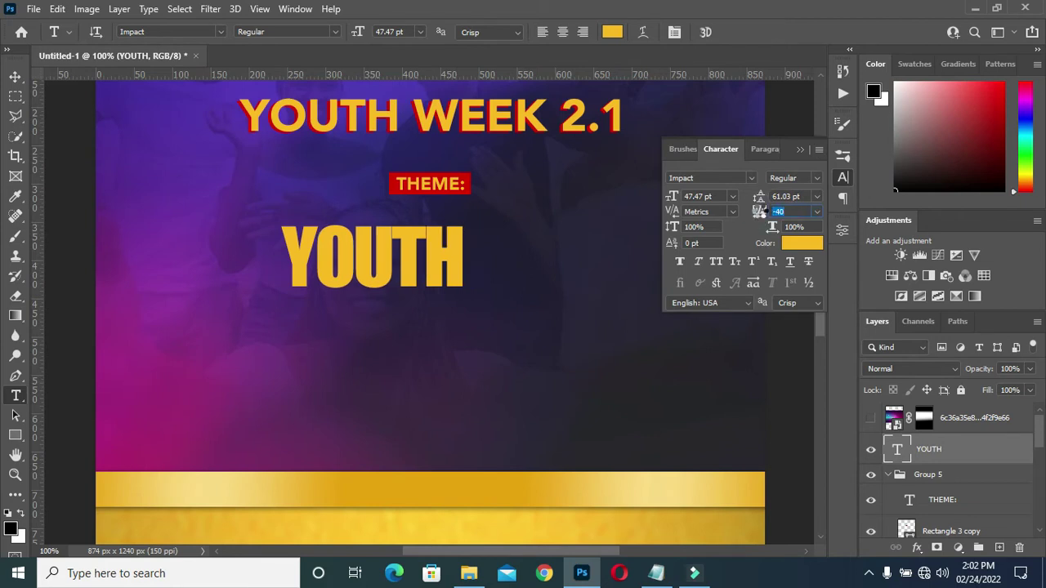
click(801, 151)
click(14, 76)
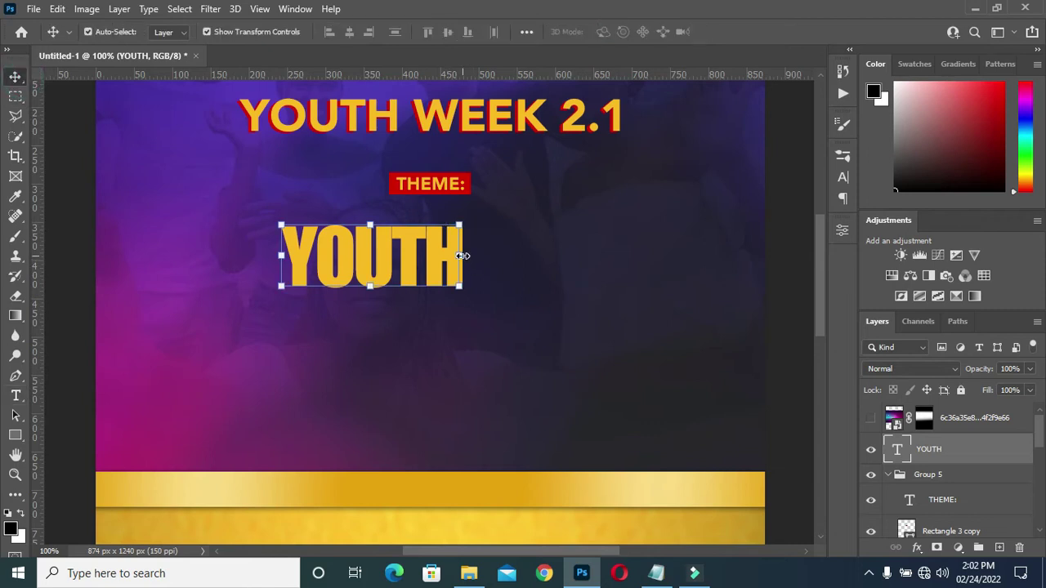
click(462, 256)
Scale YOUTH to about 173% and bend it into an Arc warp with 15.4% bend
drag(463, 264, 455, 284)
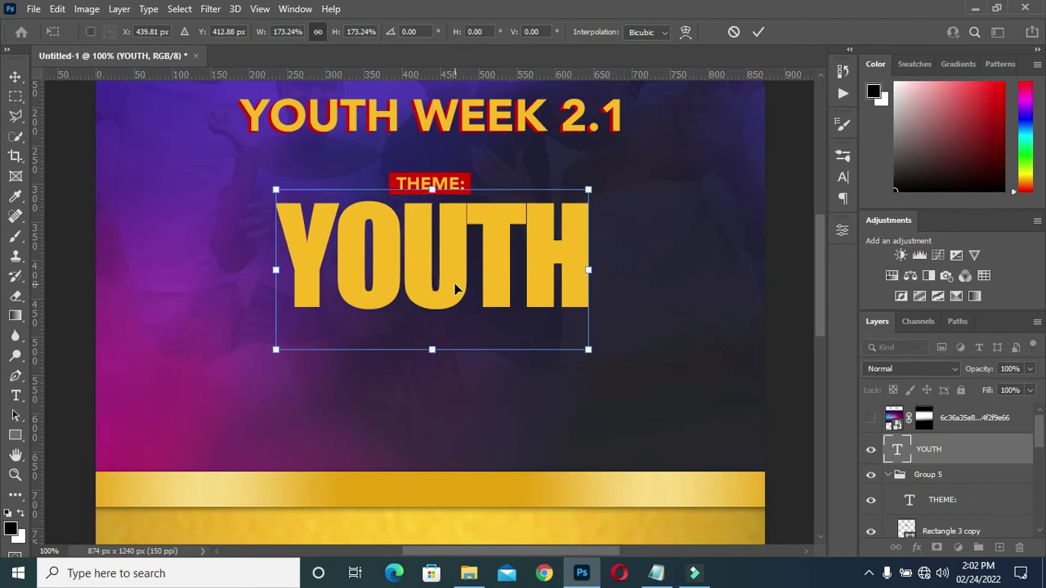
click(755, 33)
click(782, 309)
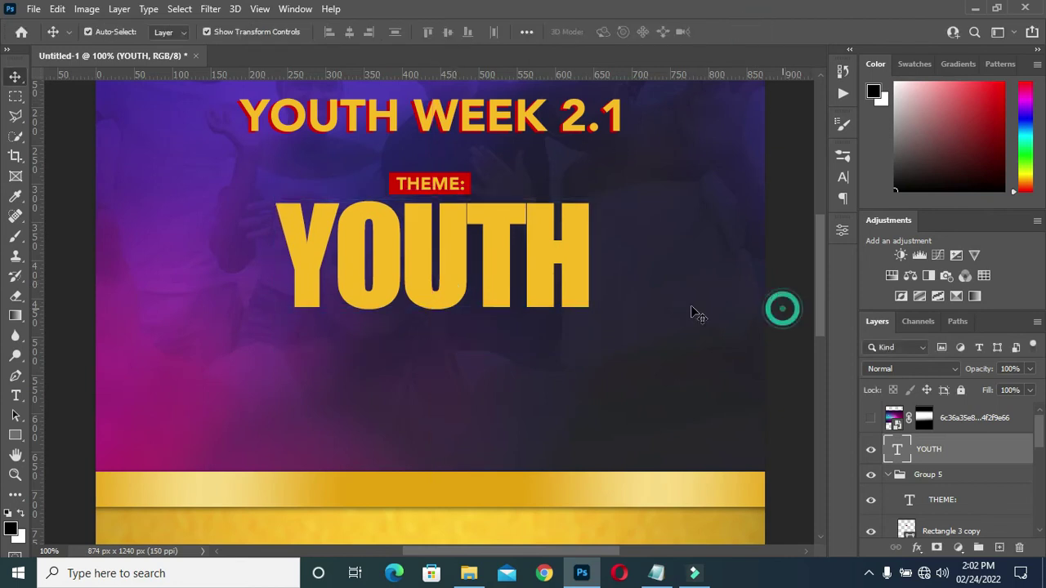
click(446, 309)
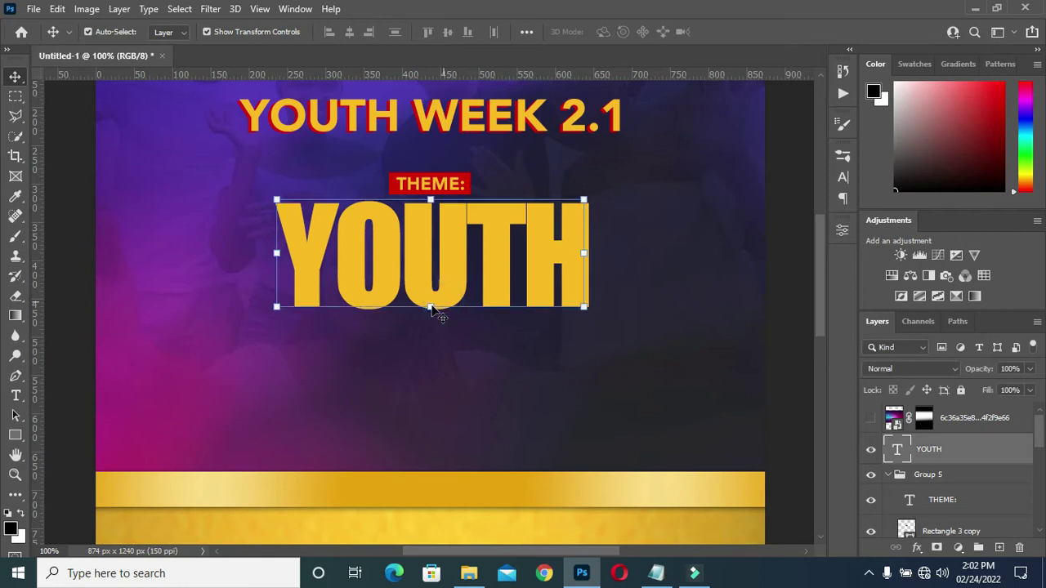
key(ctrl+t)
click(685, 33)
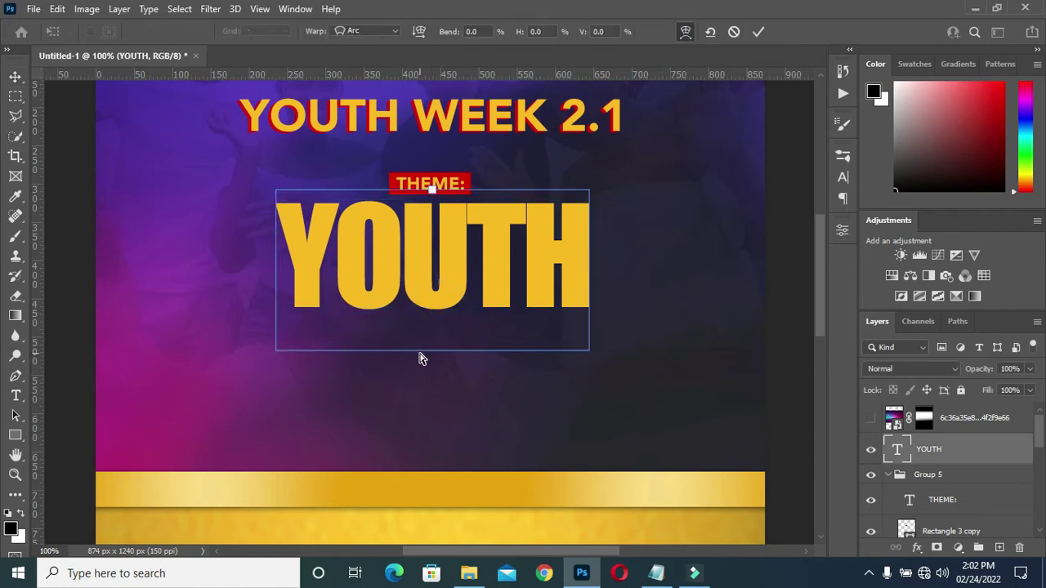
drag(420, 357, 432, 173)
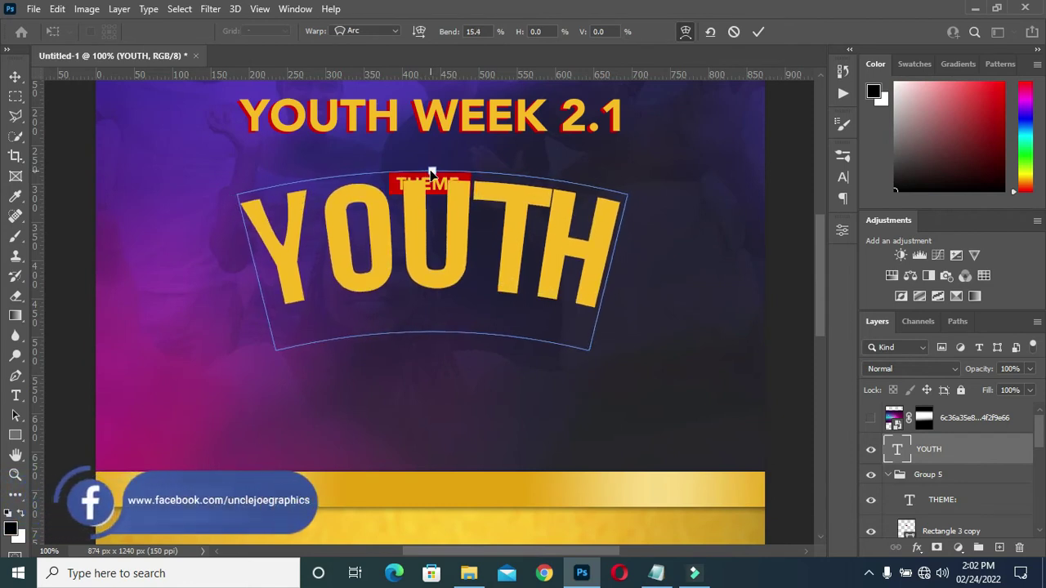
click(758, 32)
Set YOUTH's tracking to -100 and centre it directly under THEME:
click(842, 177)
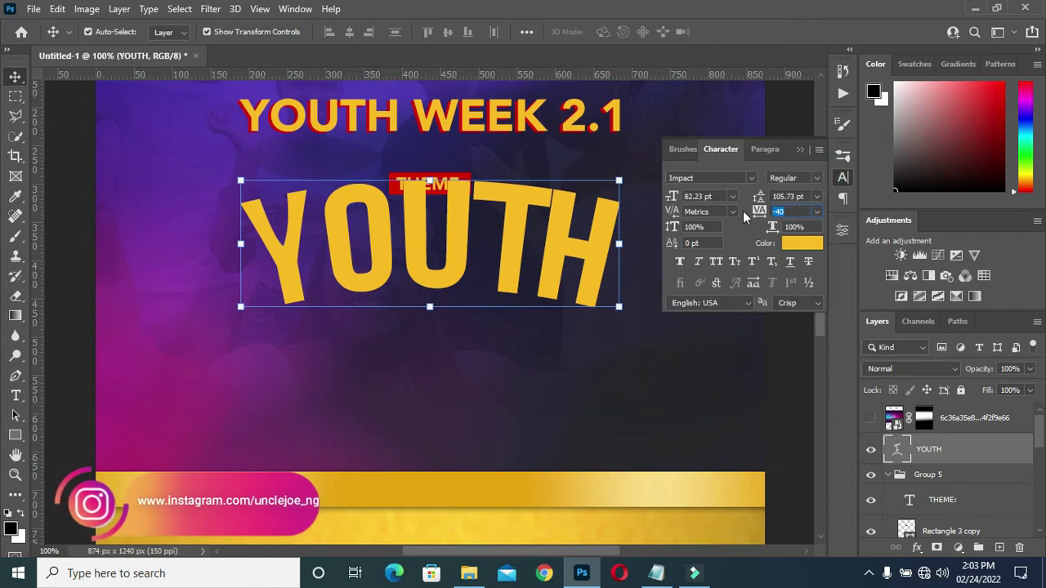
drag(760, 211, 759, 210)
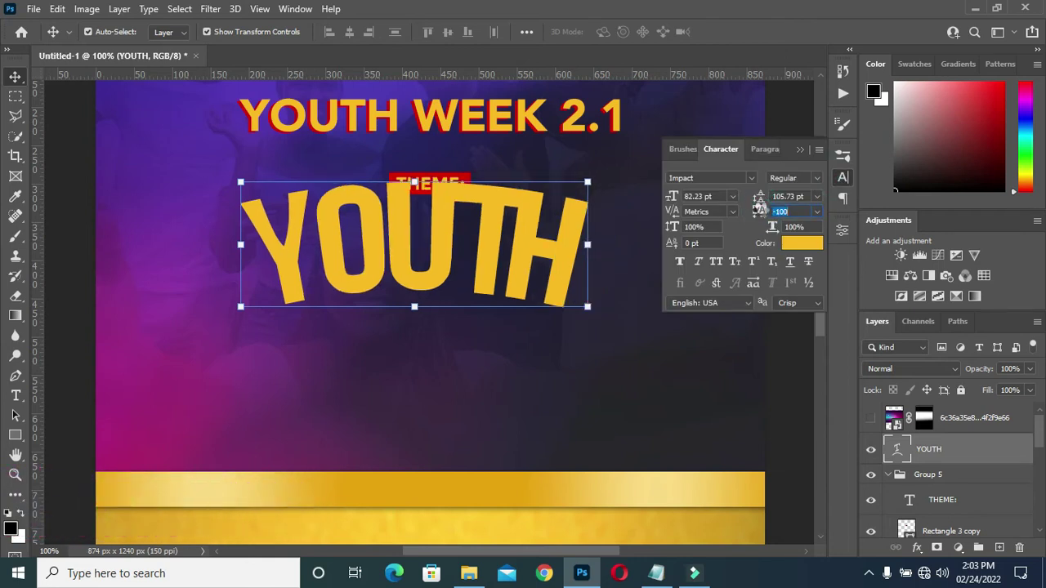
click(800, 150)
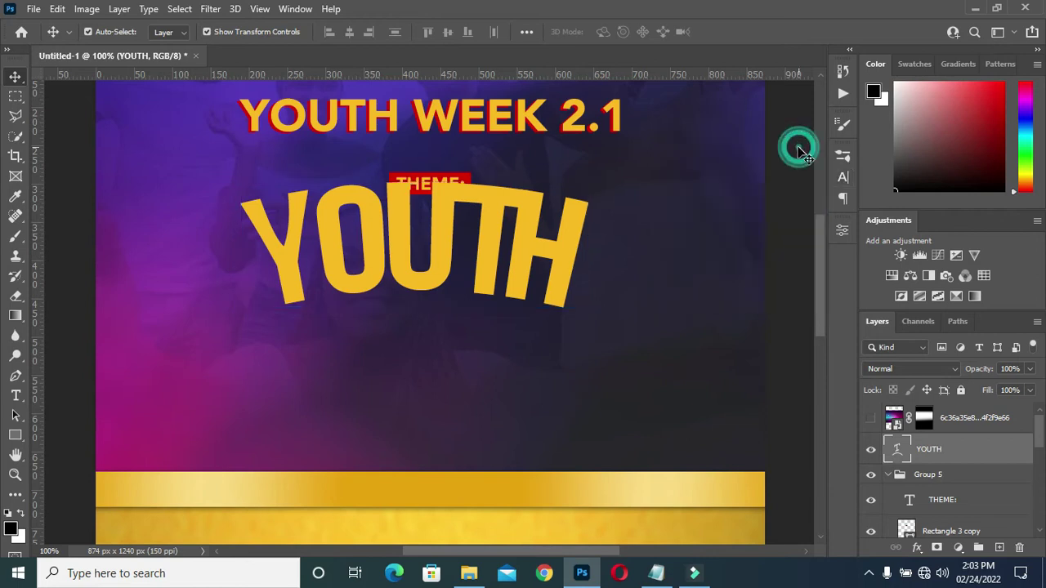
drag(431, 277, 452, 289)
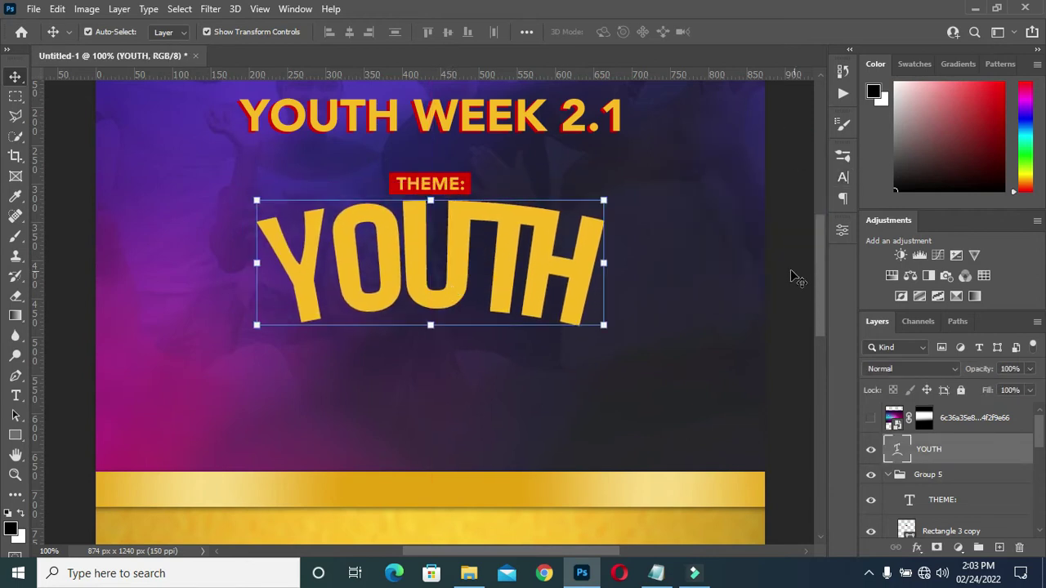
Move Rectangle 1 and the pngtree gold texture layer further down the flyer
scroll(941, 464, down, 5)
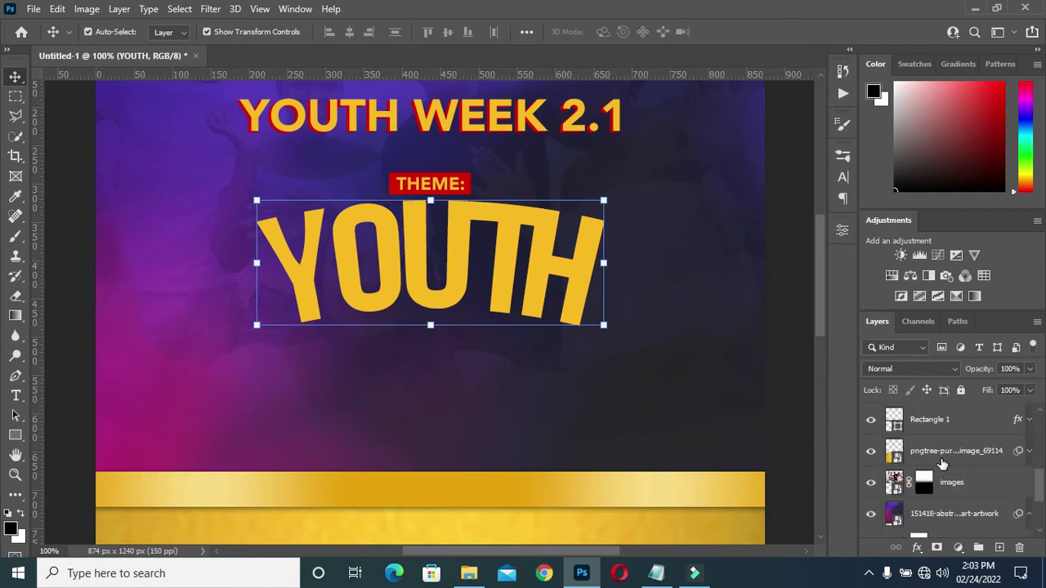
scroll(941, 463, up, 5)
scroll(941, 463, down, 5)
click(929, 420)
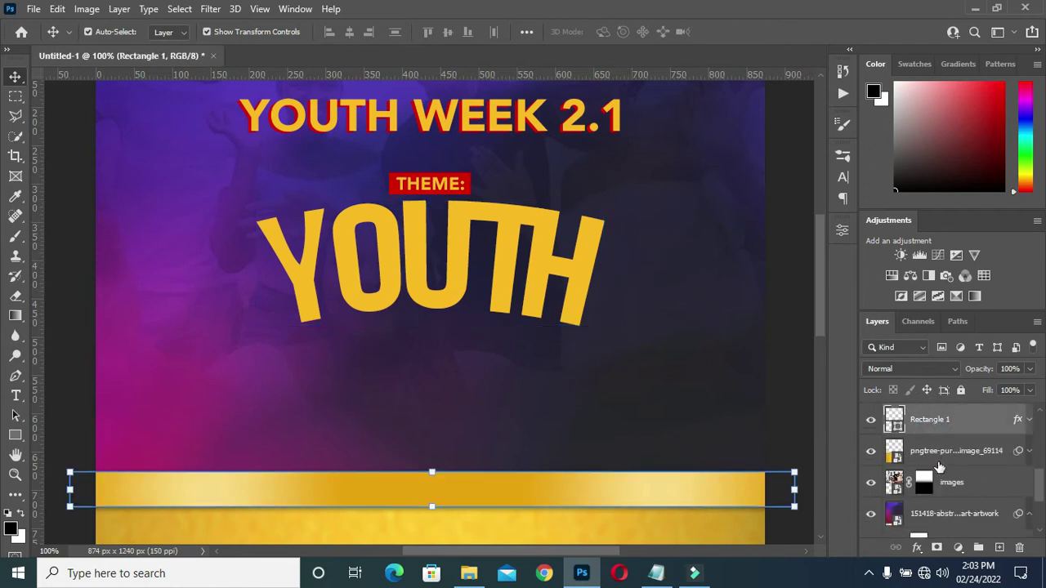
ctrl+click(945, 458)
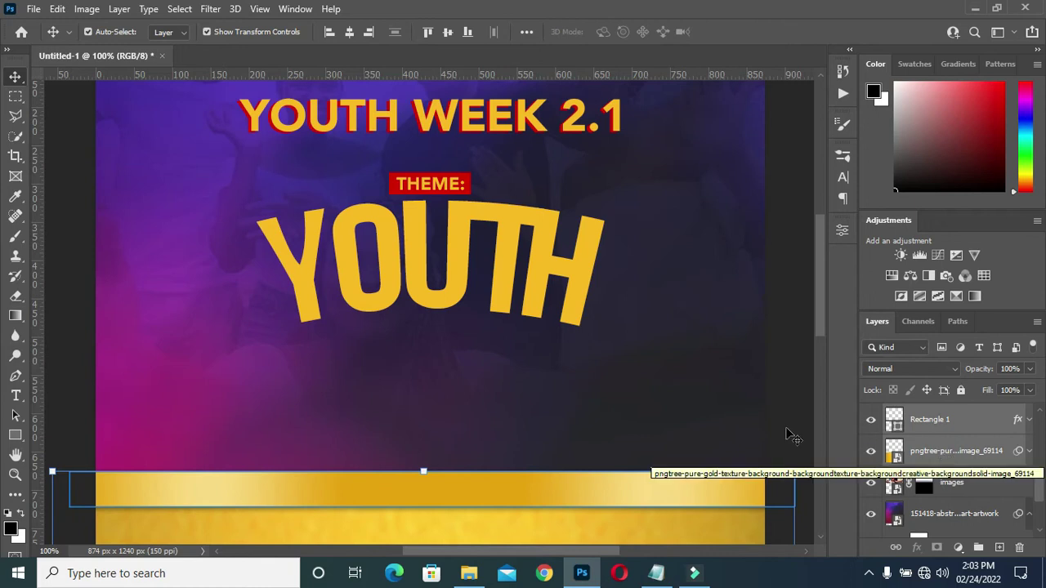
scroll(720, 423, down, 5)
key(ctrl+minus)
key(ctrl+minus)
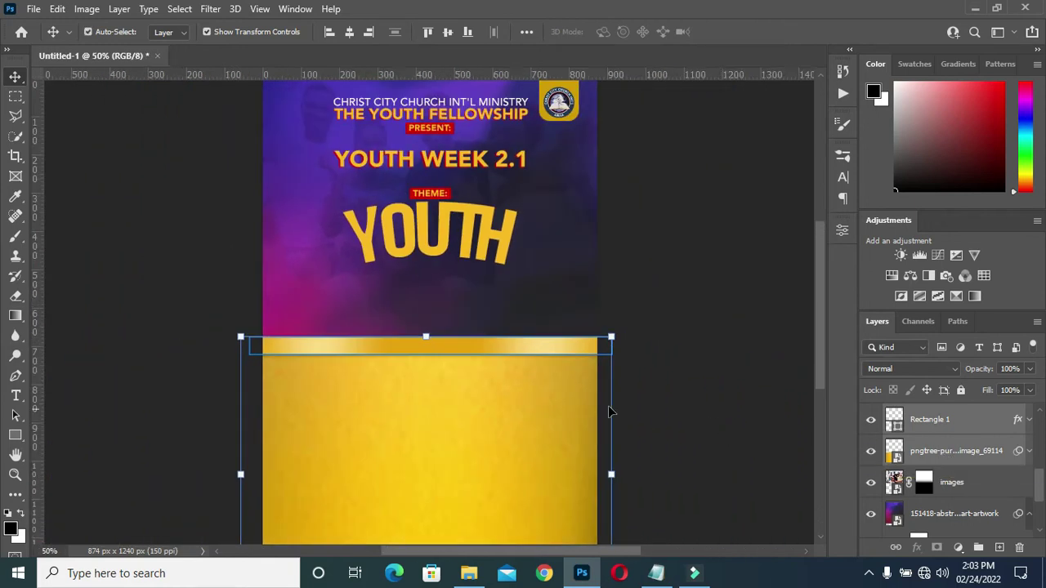
drag(822, 294, 815, 331)
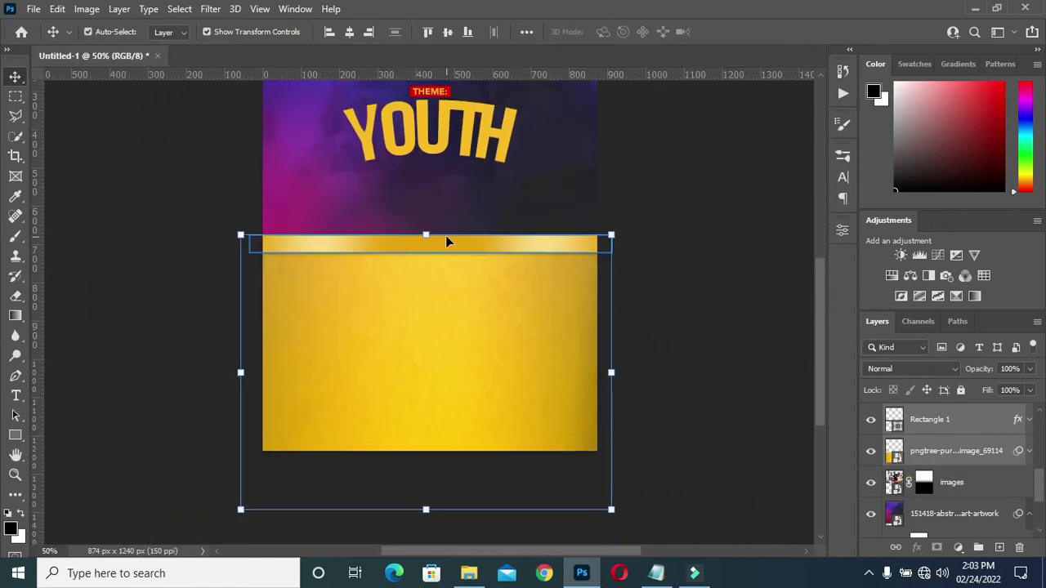
drag(430, 300, 427, 351)
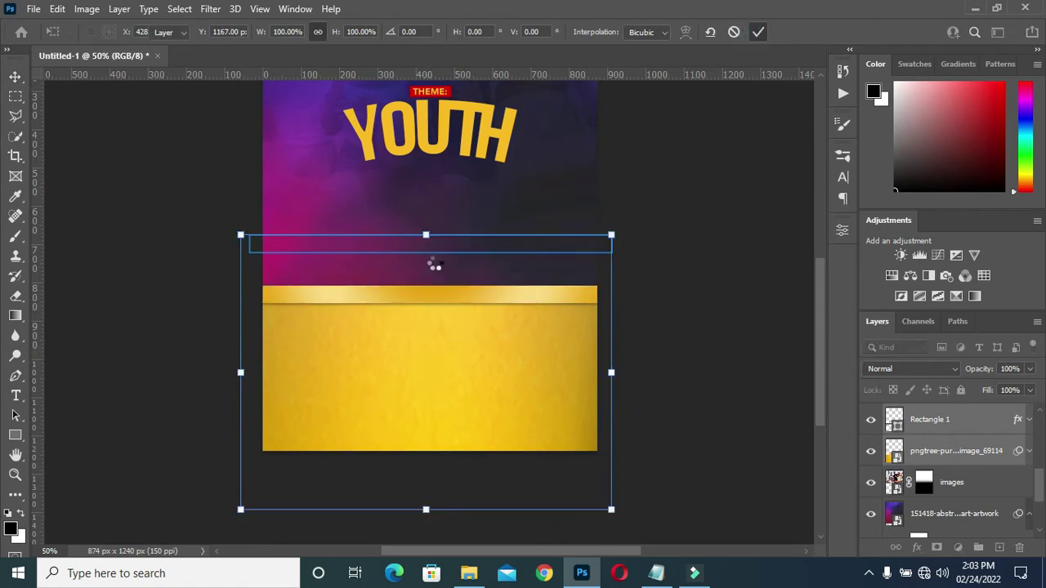
key(Return)
click(782, 297)
Zoom back in and select the YOUTH text layer with the Move tool
key(ctrl+plus)
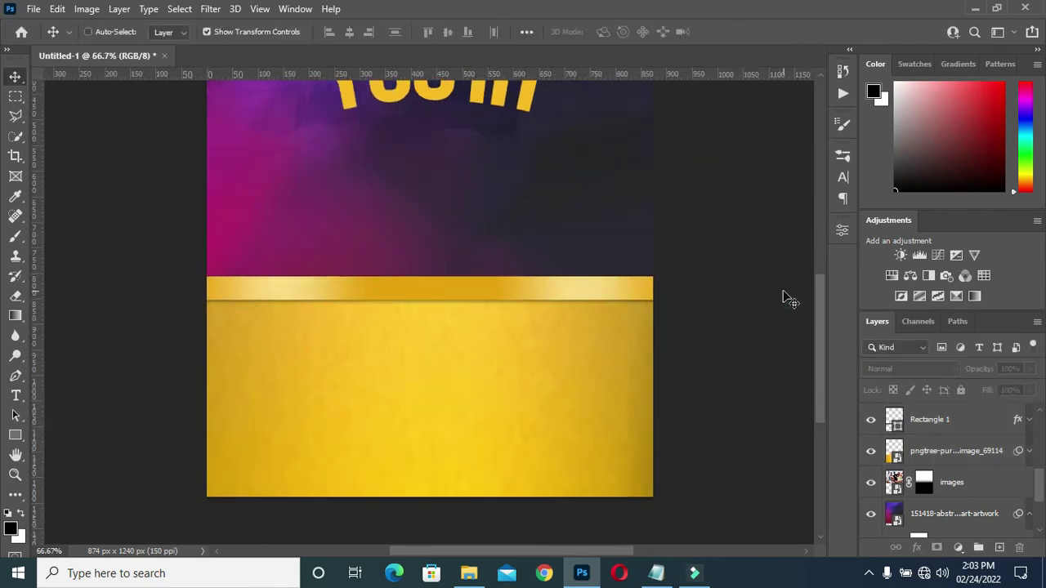
scroll(814, 322, up, 2)
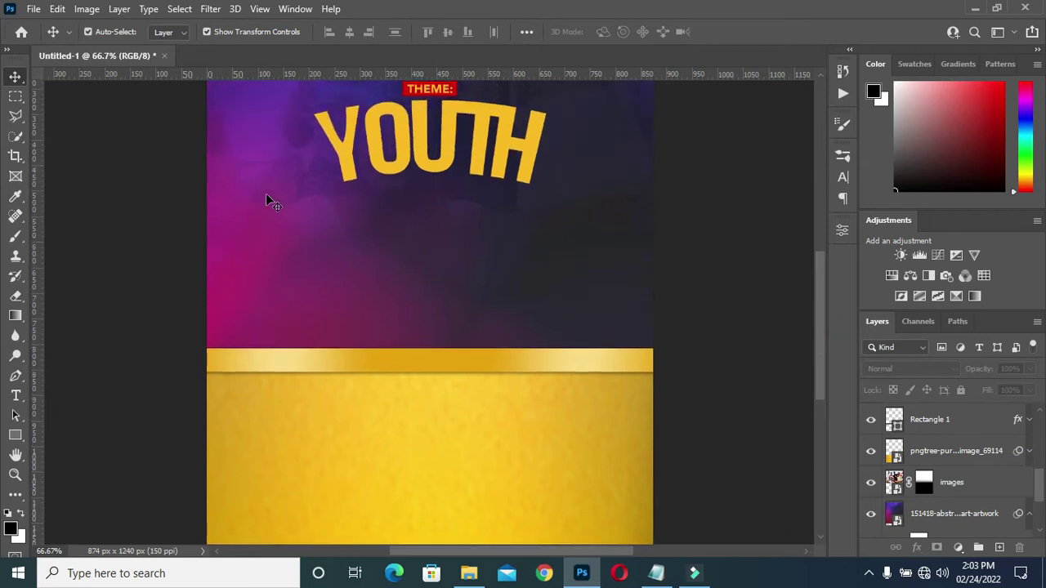
click(422, 157)
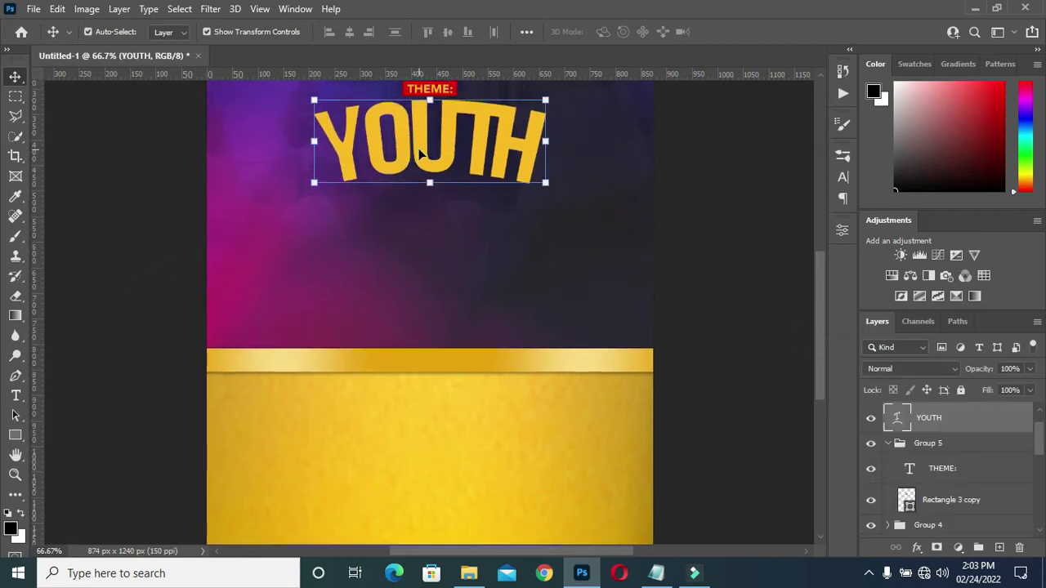
key(j)
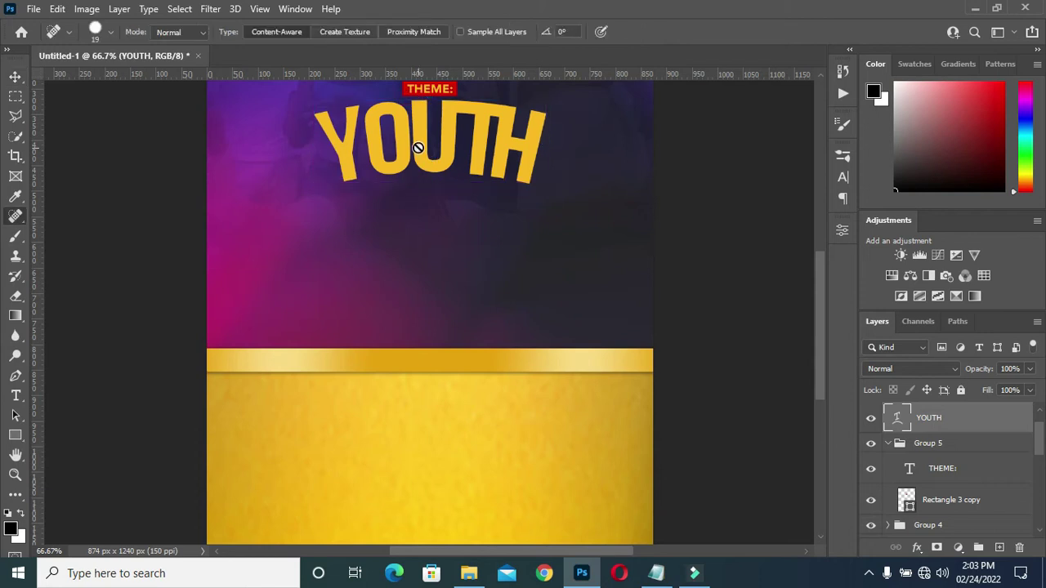
click(15, 77)
Duplicate YOUTH below itself and replace the copy's text with AS AN AMBASSADORS OF from the notes
key(ctrl+j)
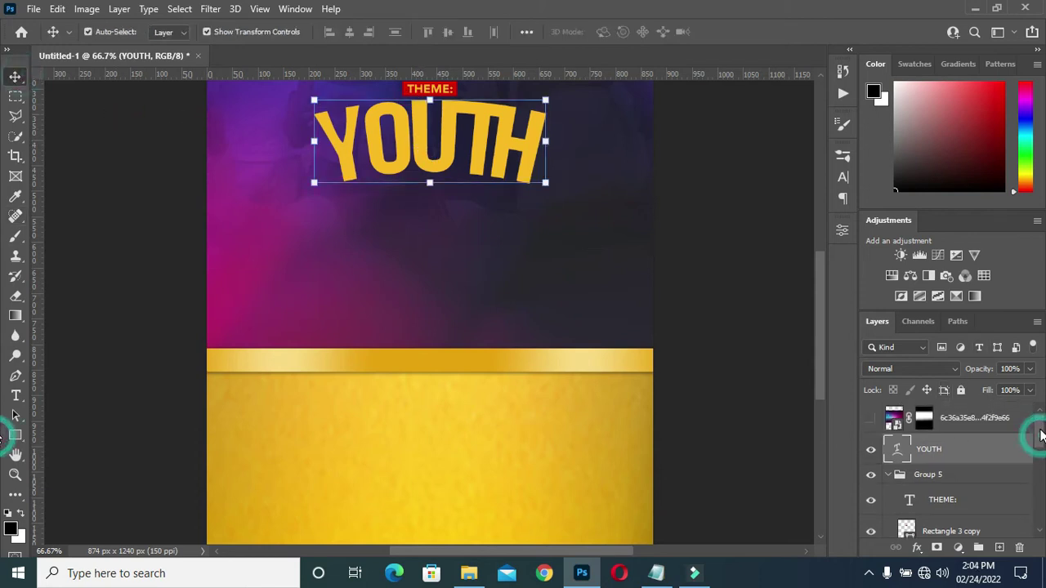
drag(415, 142, 423, 228)
key(t)
click(423, 233)
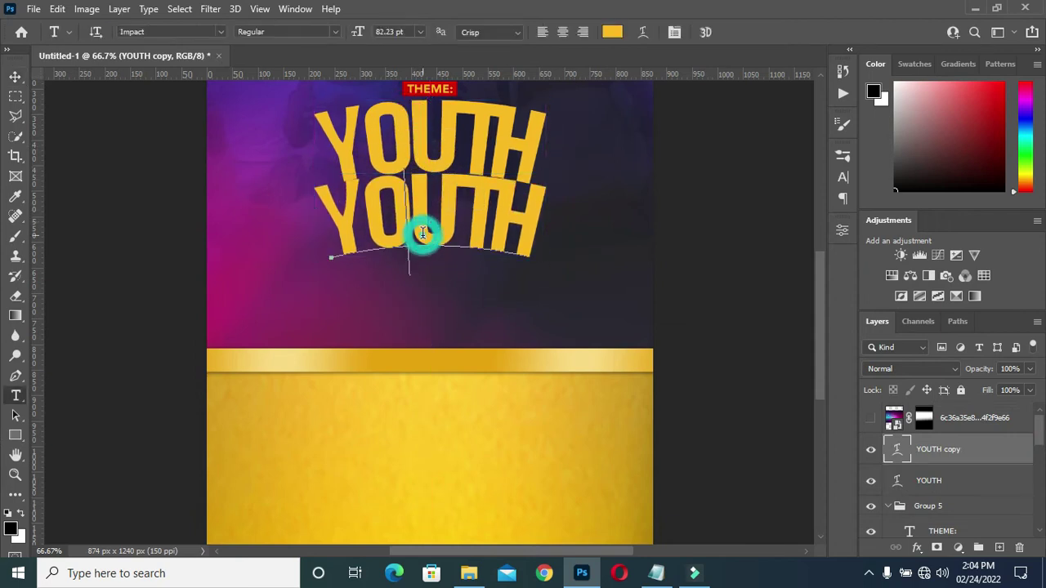
key(ctrl+a)
click(673, 577)
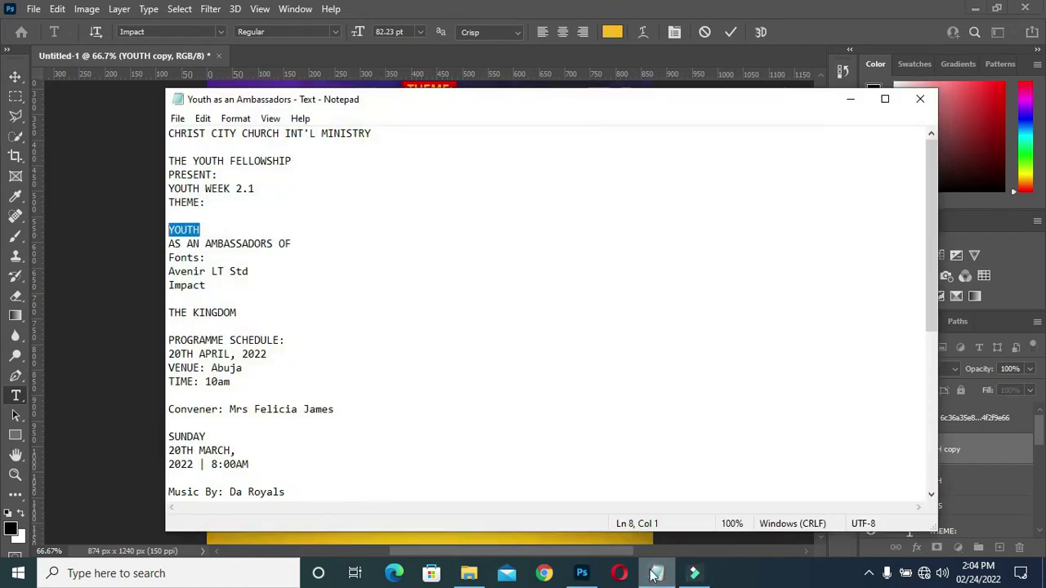
drag(295, 243, 168, 244)
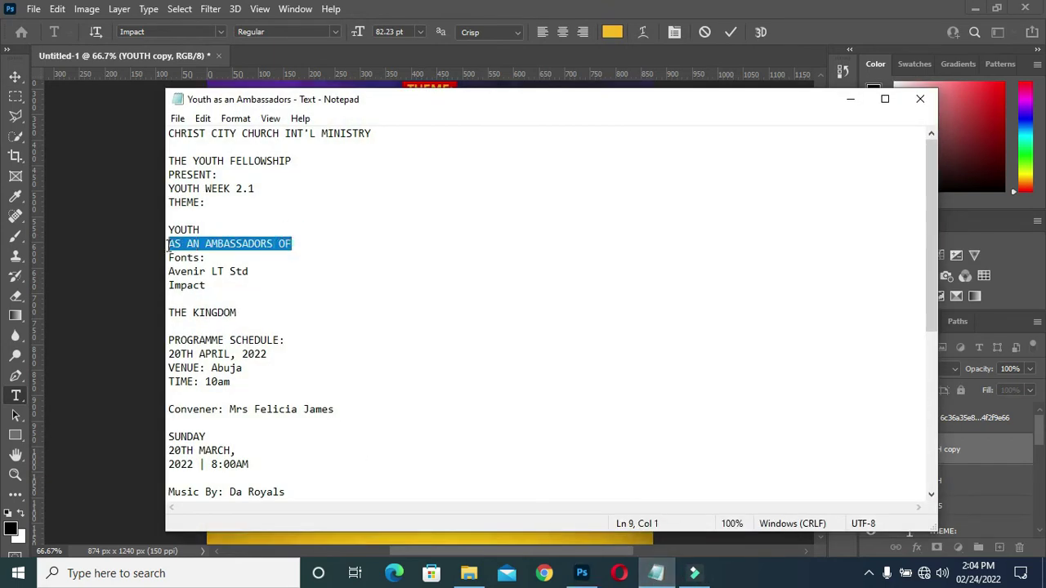
click(849, 100)
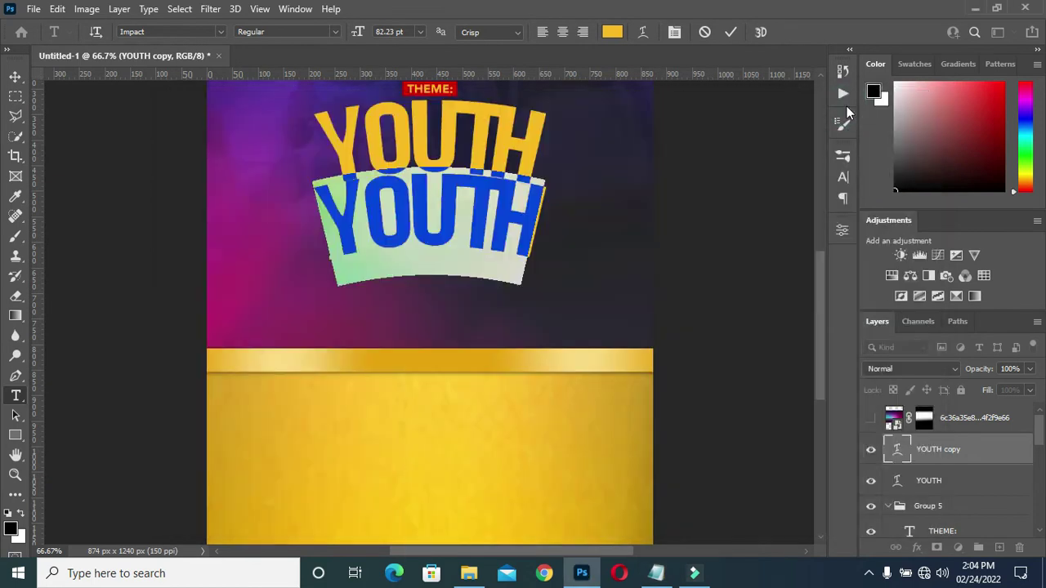
text(AS AN AMBASSADORS OF)
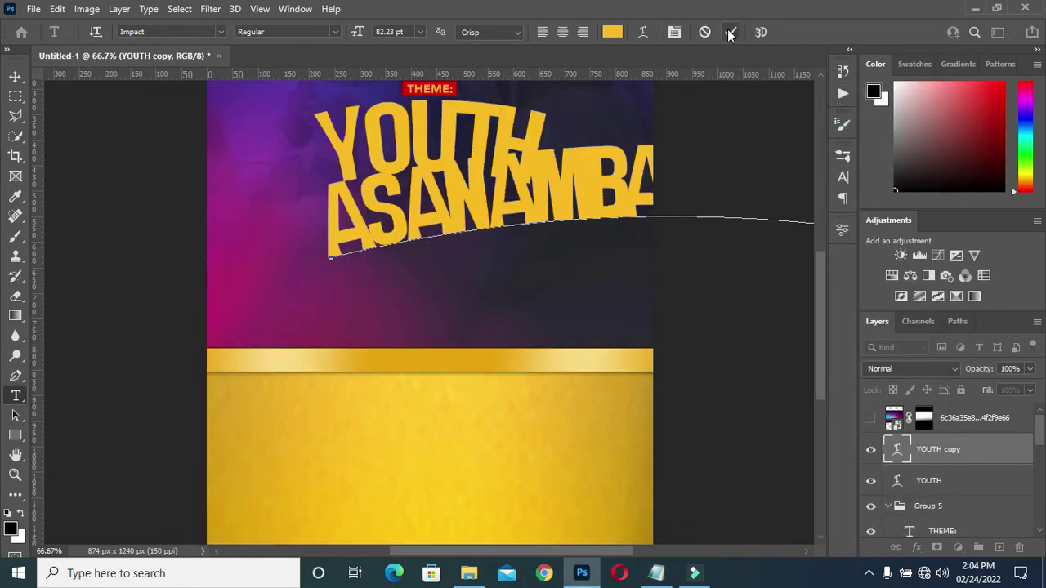
click(729, 32)
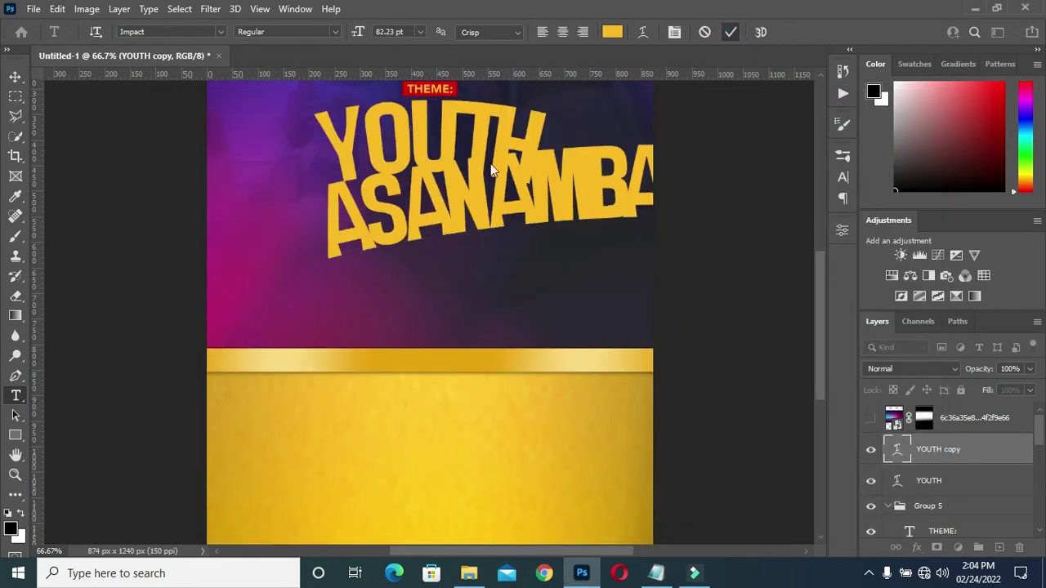
Scale the AS AN AMBASSADORS OF line to about 25.5% and place it under YOUTH
click(16, 78)
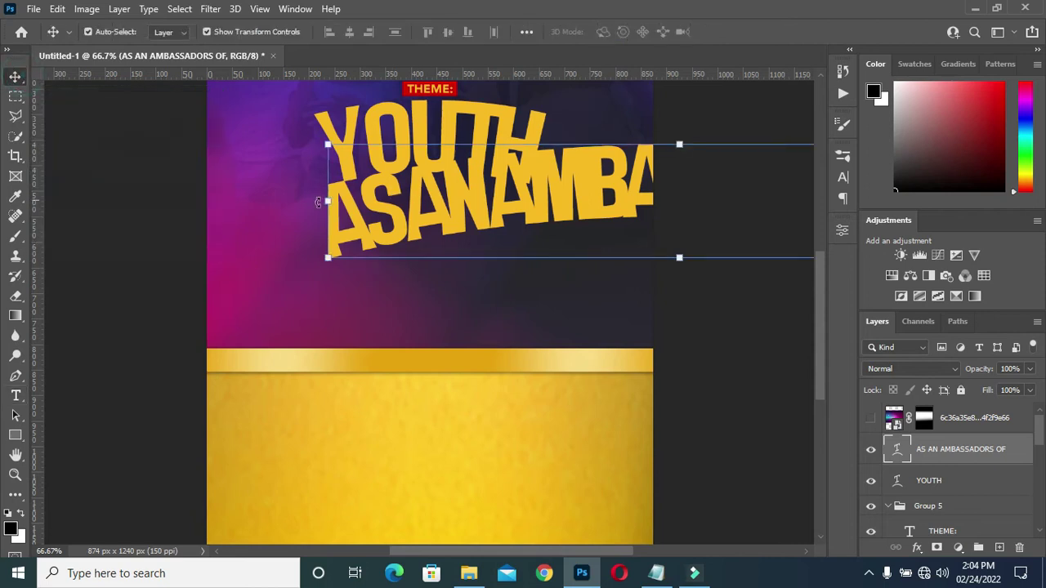
drag(327, 204, 527, 213)
drag(345, 239, 300, 234)
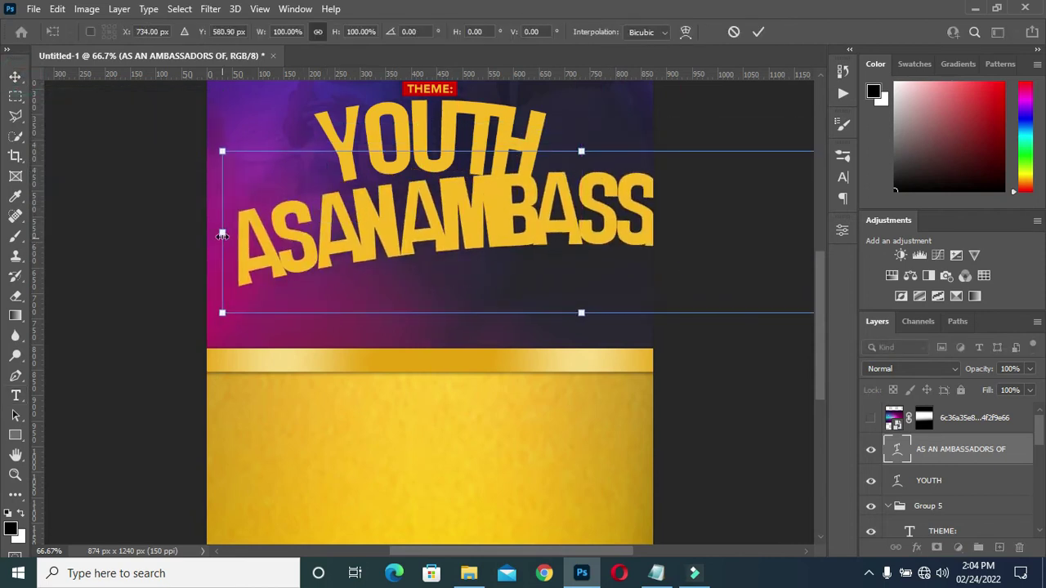
drag(222, 231, 272, 233)
drag(430, 169, 431, 209)
Apply the resize, then try tracking 60 on the new line before returning it to 0
click(759, 33)
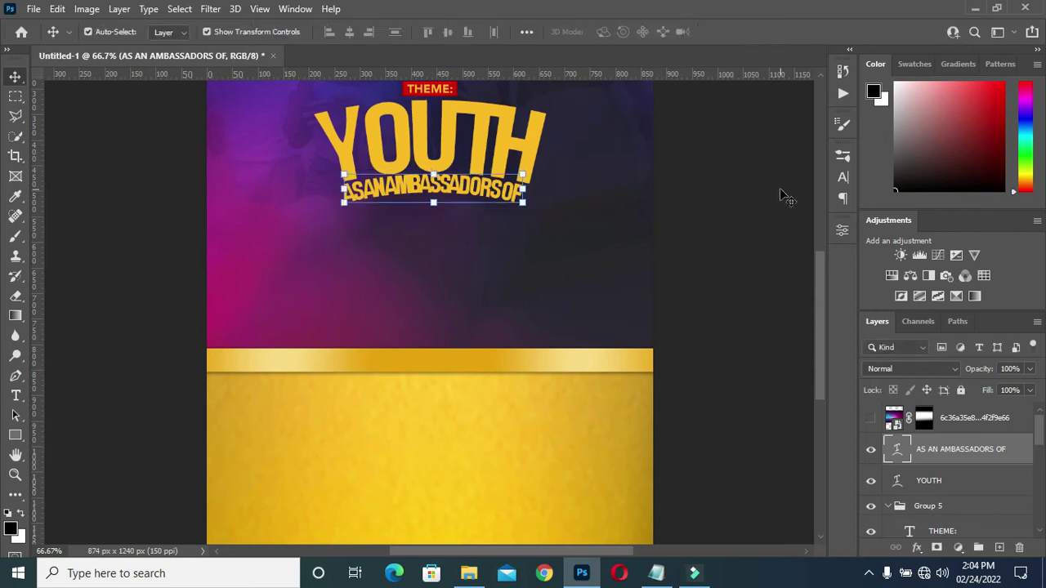
click(844, 179)
text(60)
key(Return)
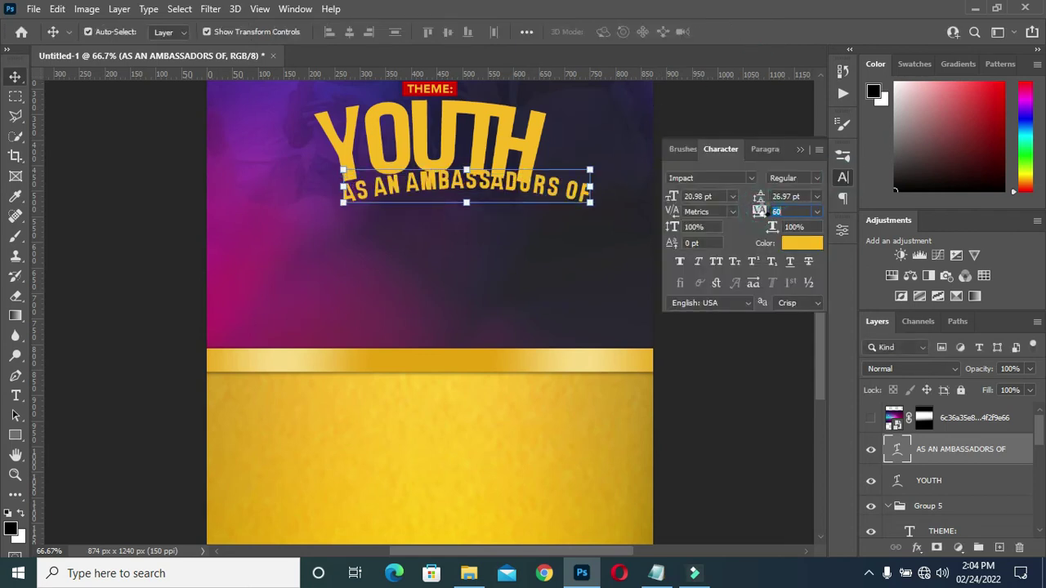
key(Down)
key(Down)
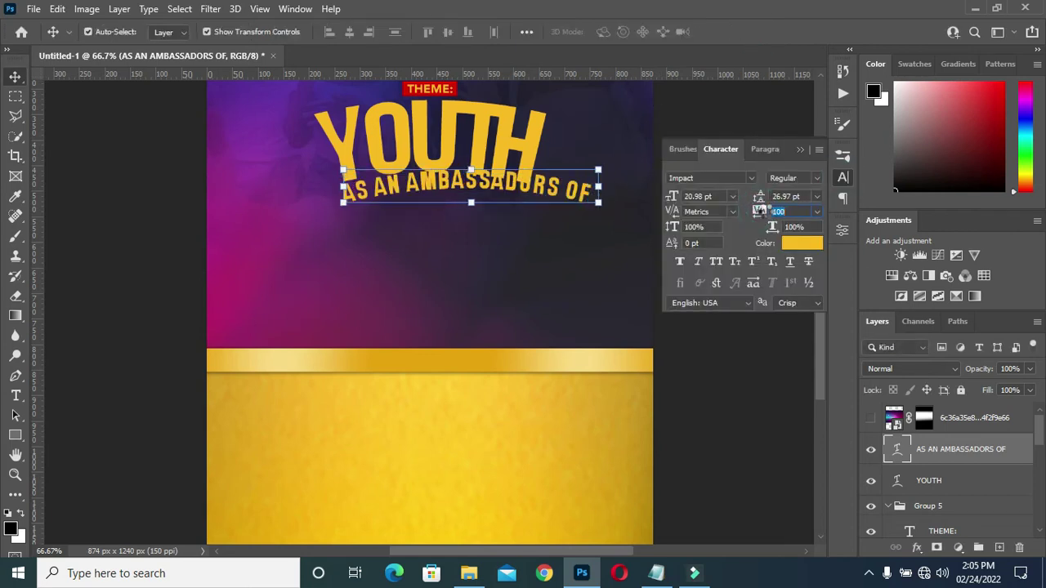
key(Down)
key(Down)
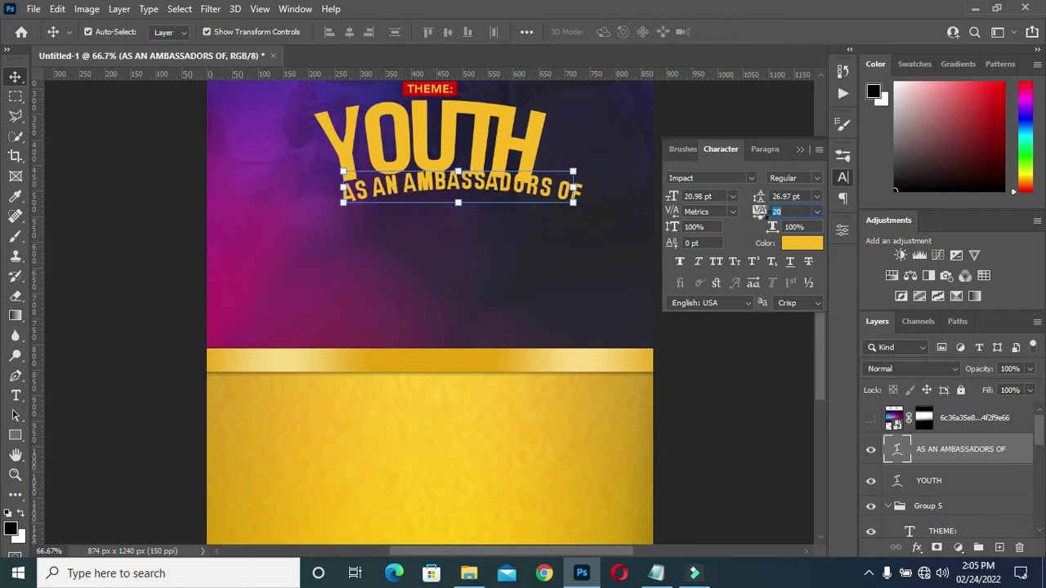
key(Down)
key(Down)
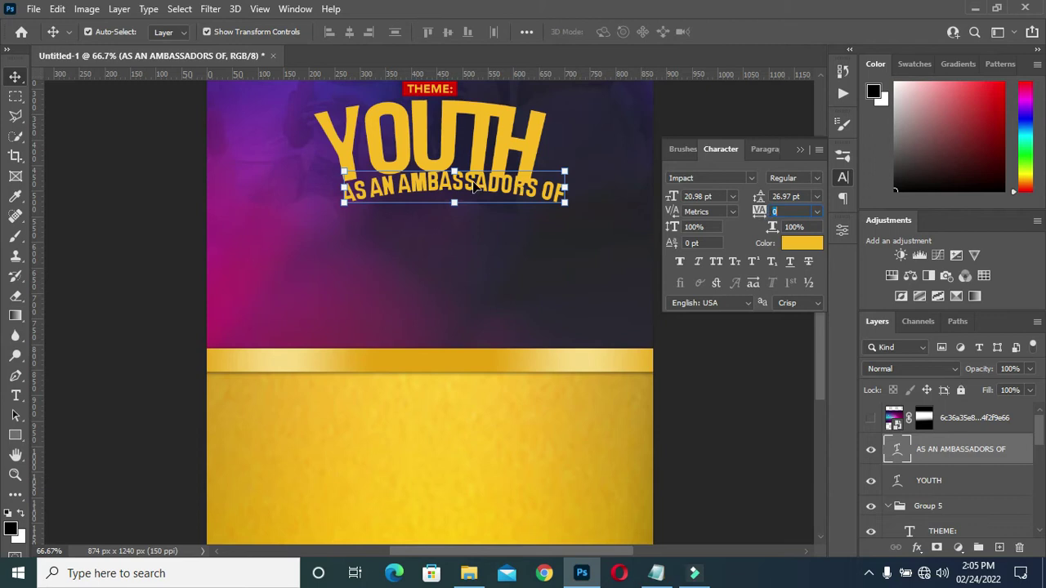
drag(463, 187, 442, 191)
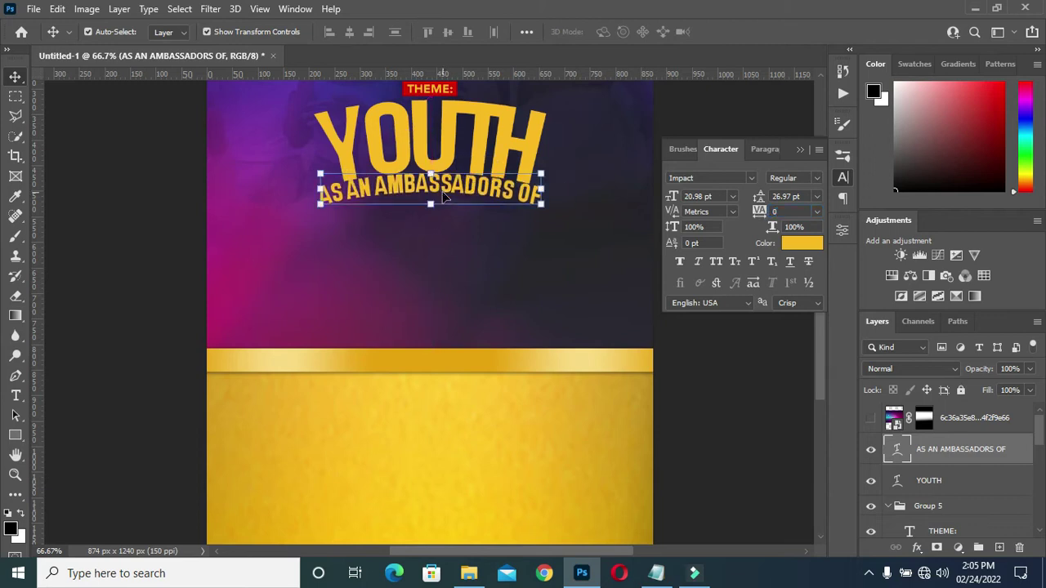
Narrow the AS AN AMBASSADORS OF line from both sides and nudge it up snug under YOUTH
scroll(442, 191, up, 3)
key(ctrl+plus)
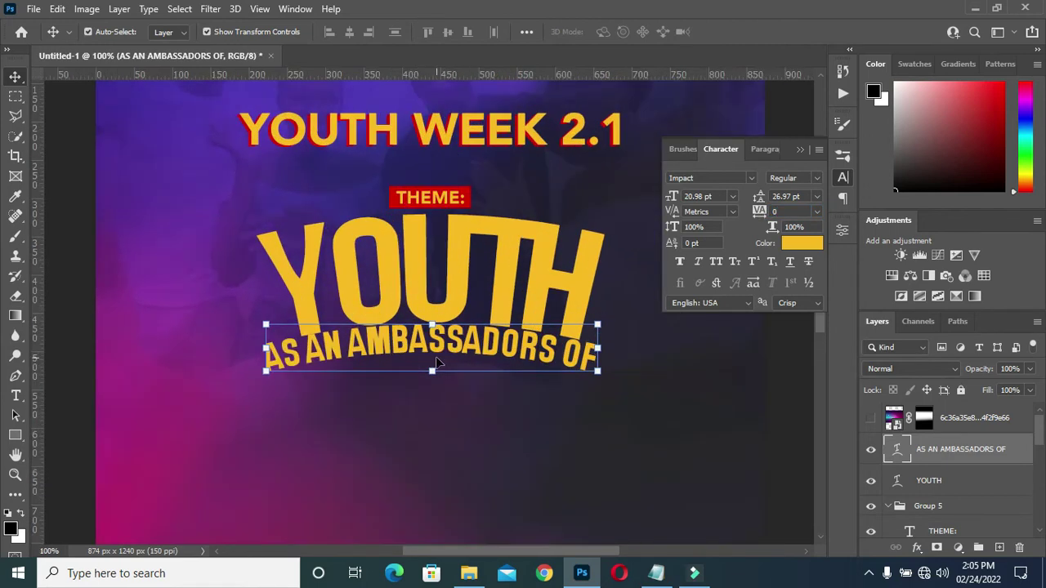
key(ctrl+t)
drag(597, 350, 584, 350)
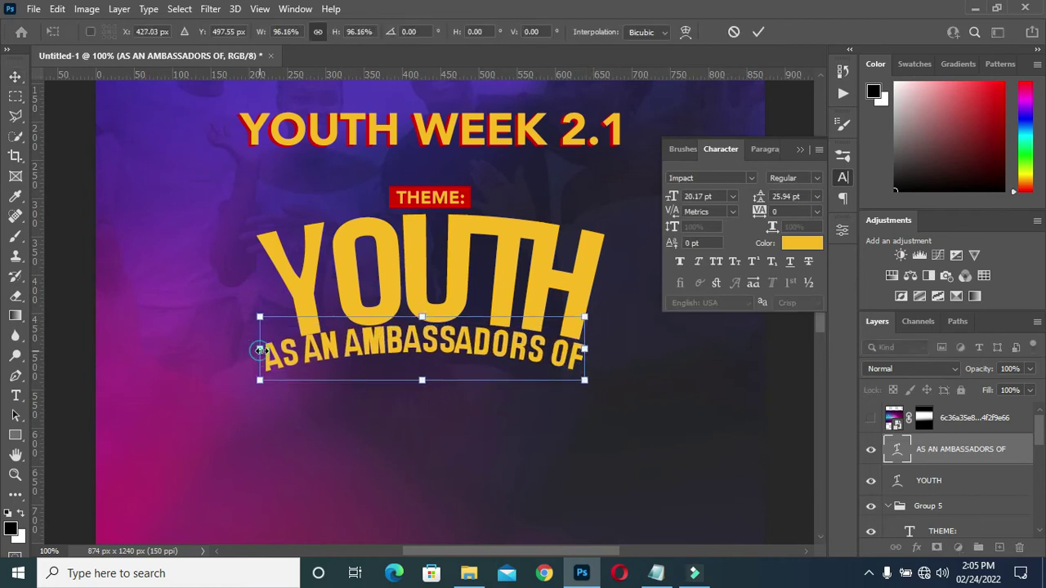
drag(259, 350, 293, 345)
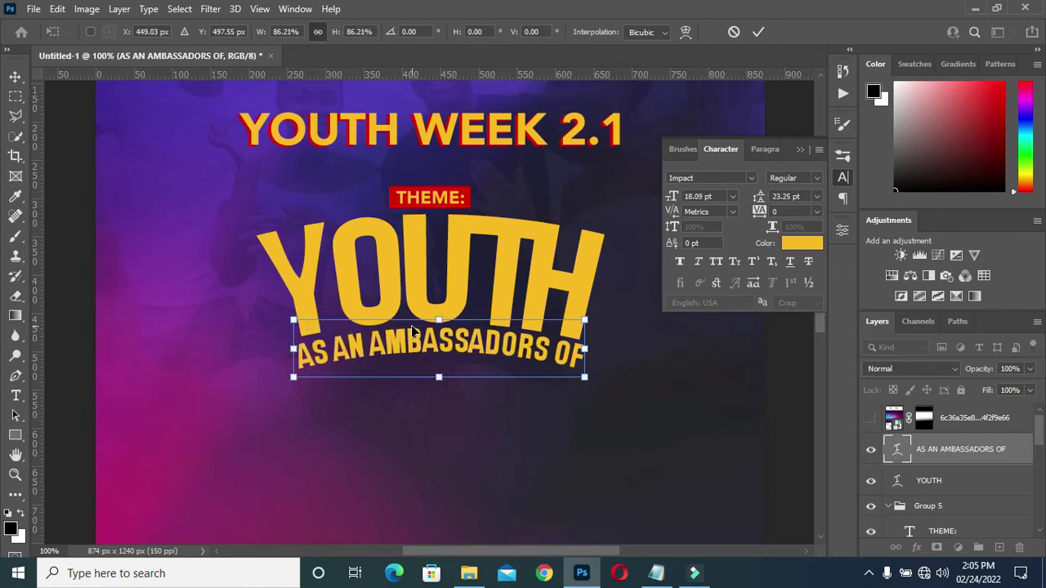
key(Up)
key(Up)
key(Up)
key(Up)
key(Up)
key(Up)
key(Up)
key(Up)
key(Return)
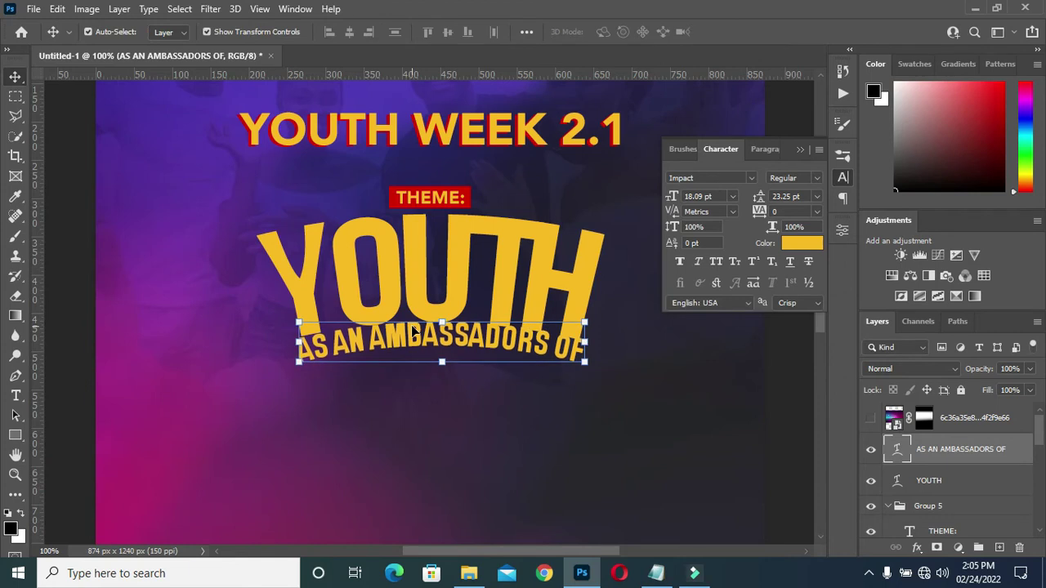
click(775, 388)
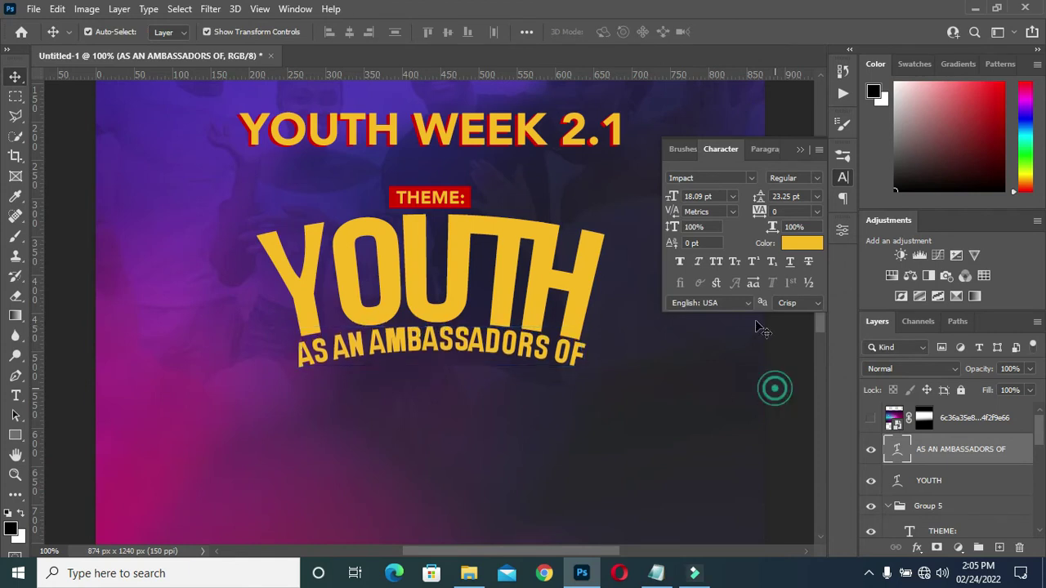
click(799, 152)
Alt-drag a copy of the AS AN AMBASSADORS OF line to just below it
key(ctrl+minus)
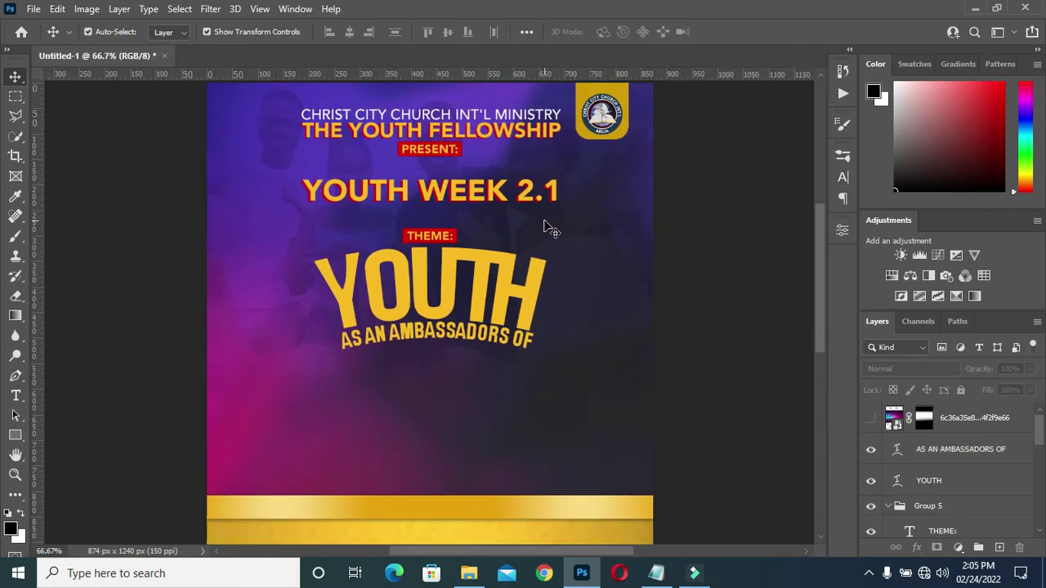
scroll(433, 351, up, 1)
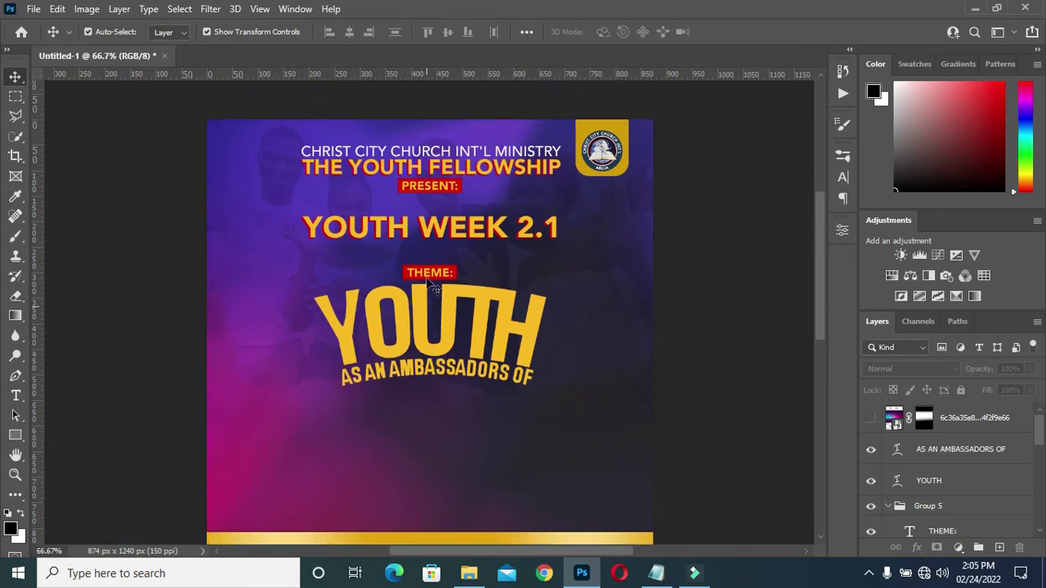
scroll(441, 337, down, 1)
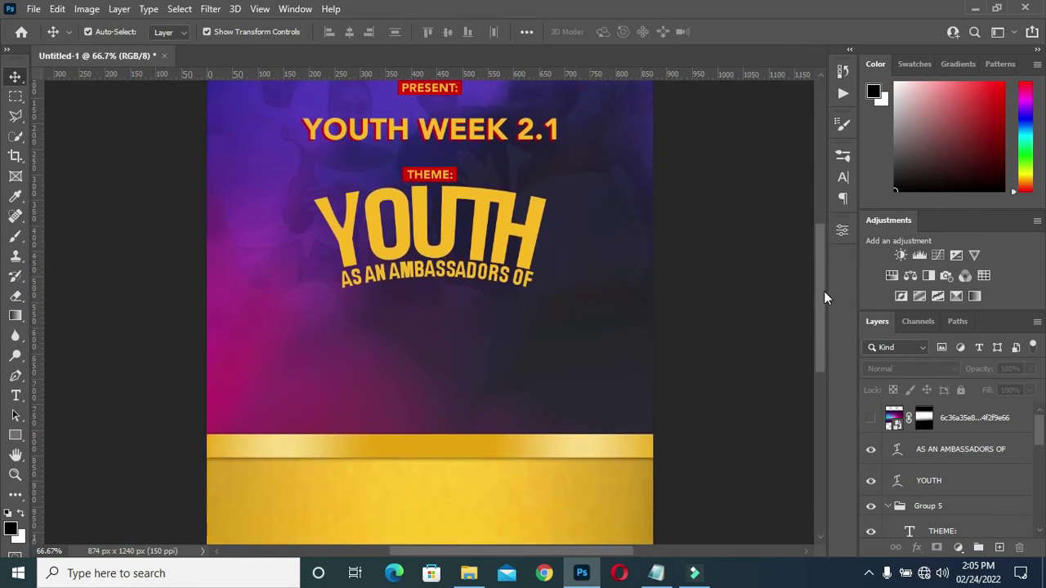
drag(823, 293, 821, 312)
click(449, 211)
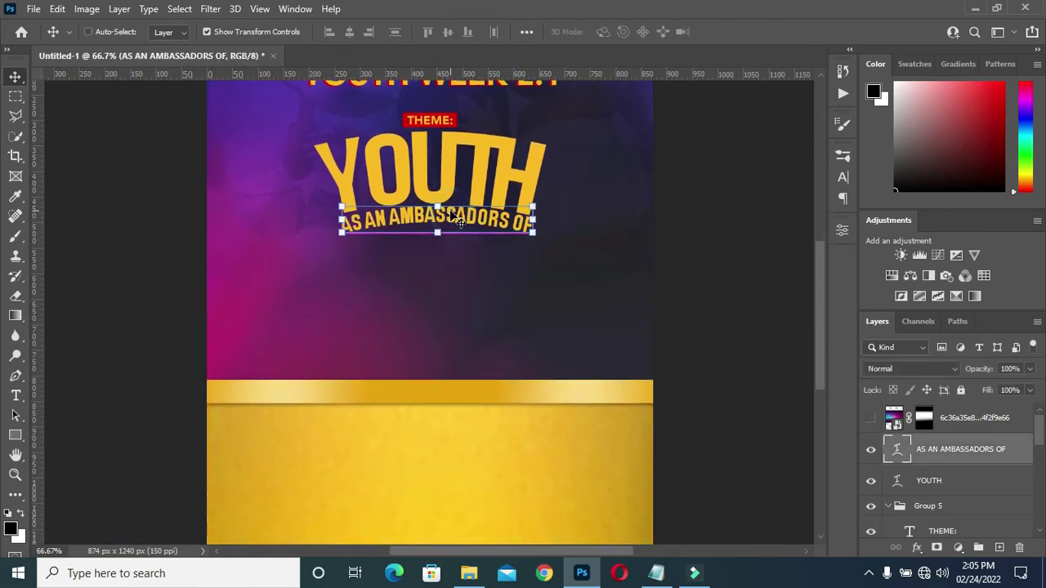
drag(455, 215, 440, 243)
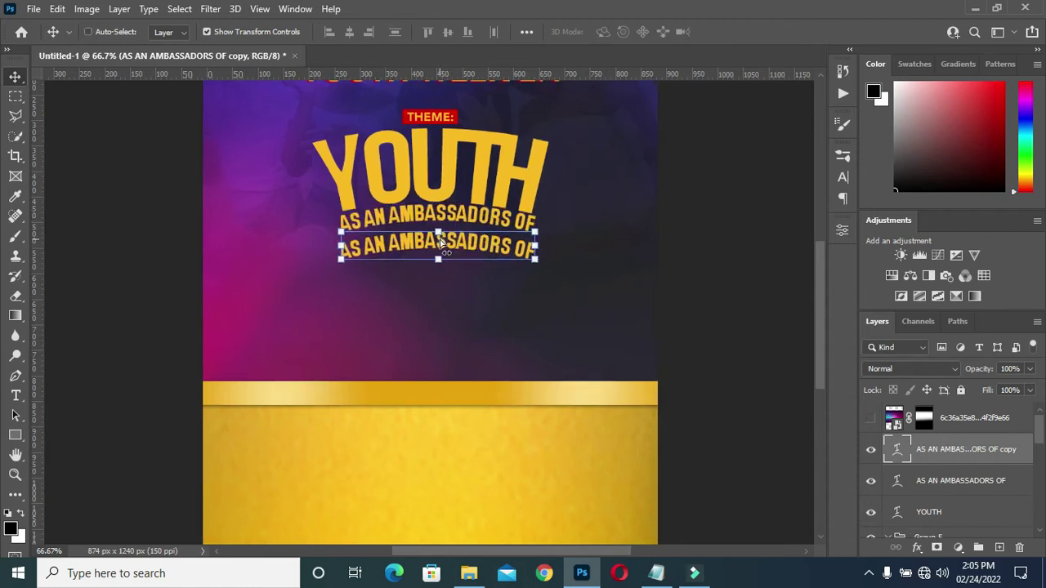
key(ctrl+plus)
key(ctrl+plus)
scroll(450, 252, up, 3)
key(ctrl+minus)
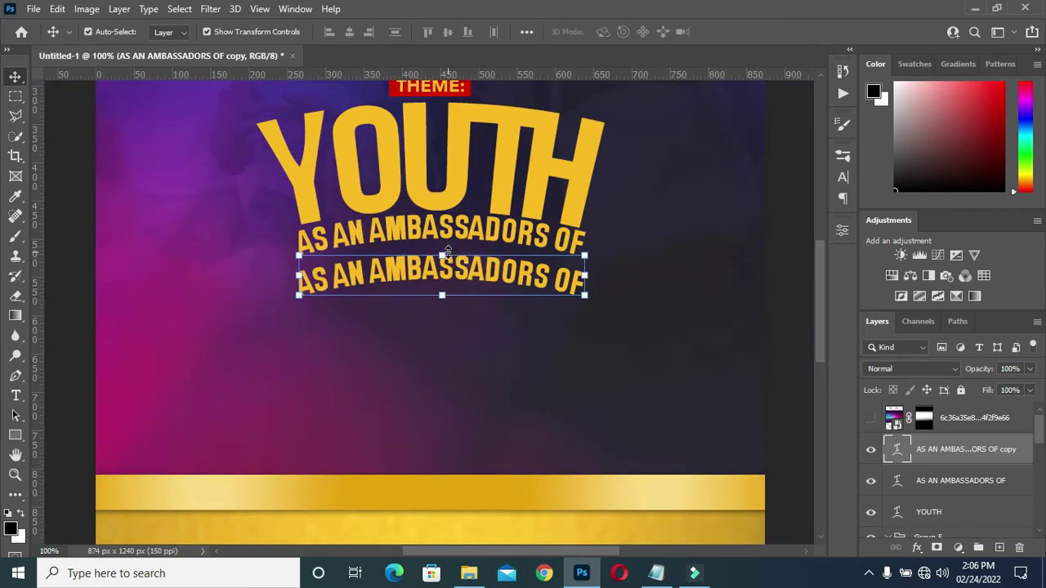
Replace the copied line's text with THE KINGDOM pasted from the notes
key(t)
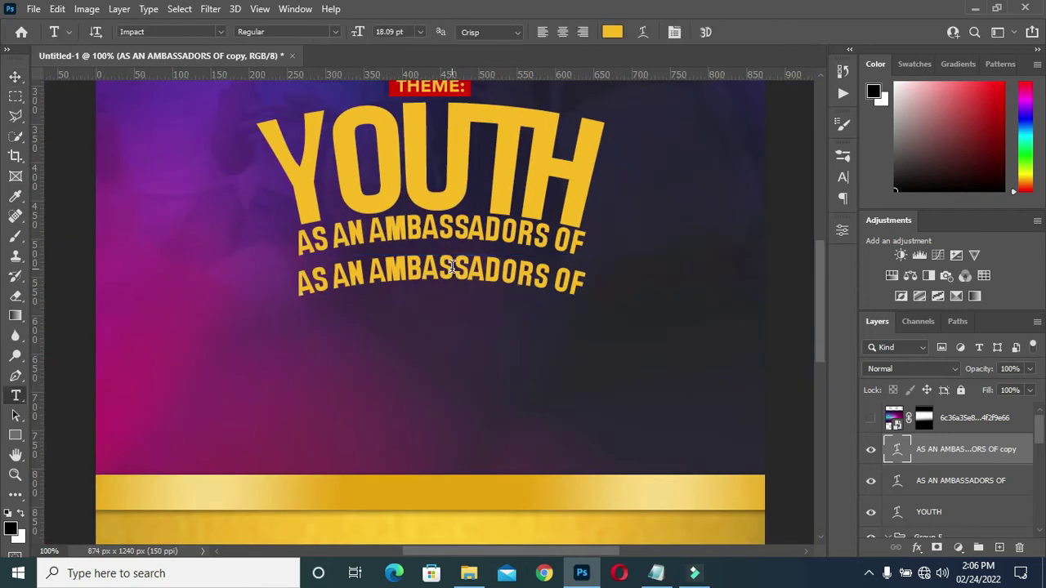
click(441, 268)
key(ctrl+a)
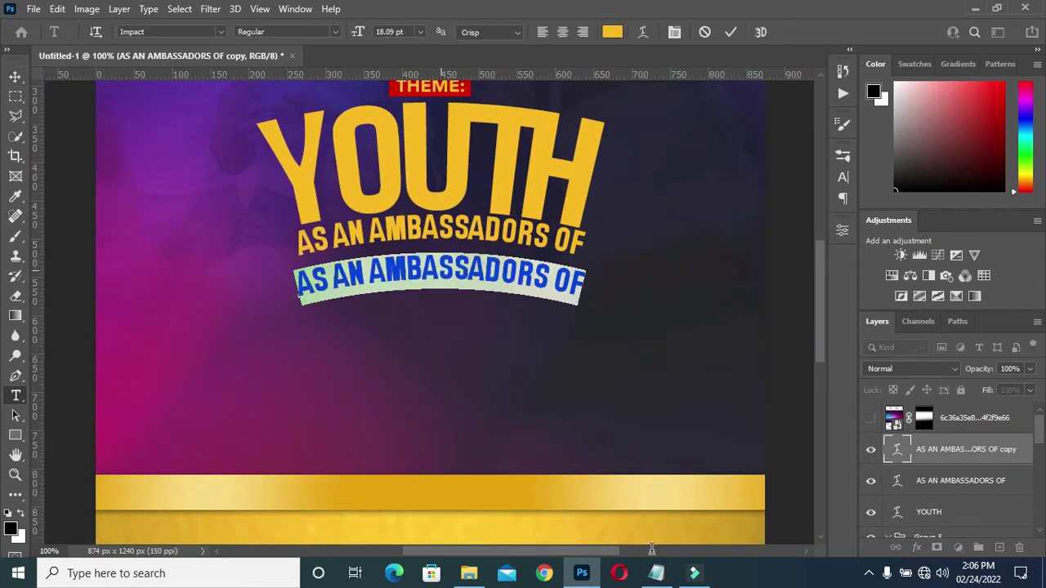
click(656, 572)
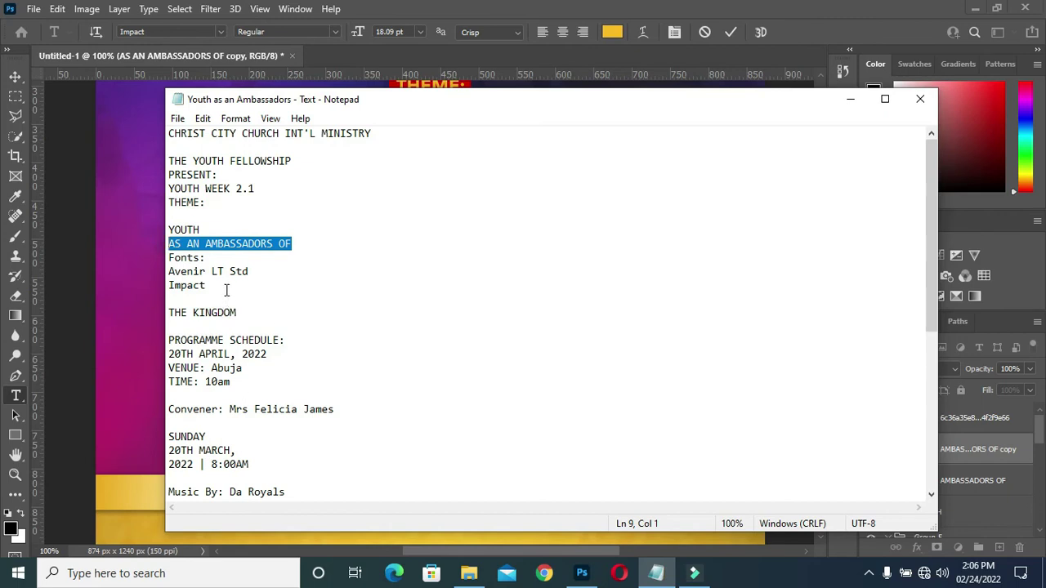
drag(241, 311, 172, 312)
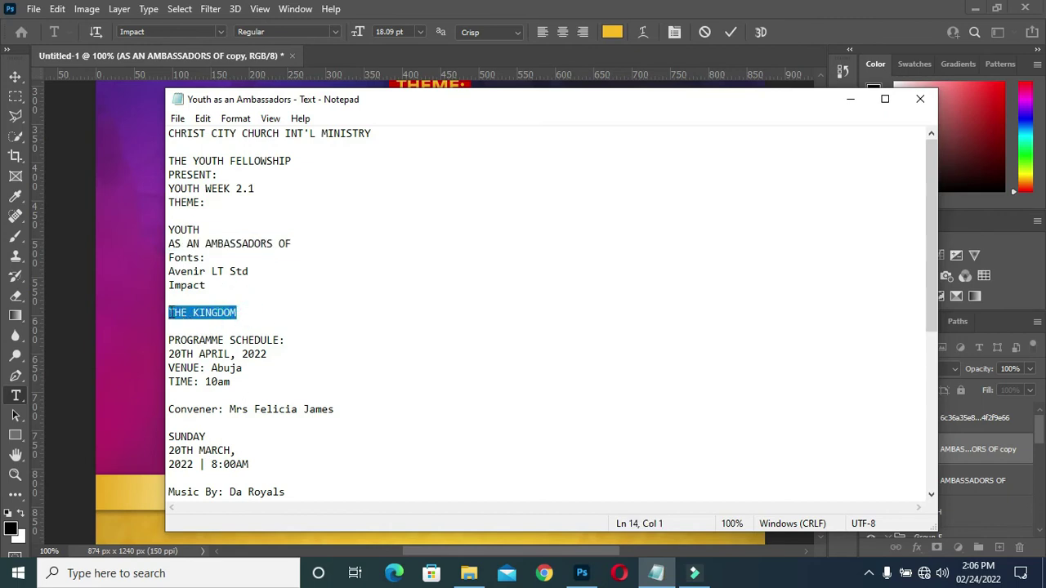
click(848, 102)
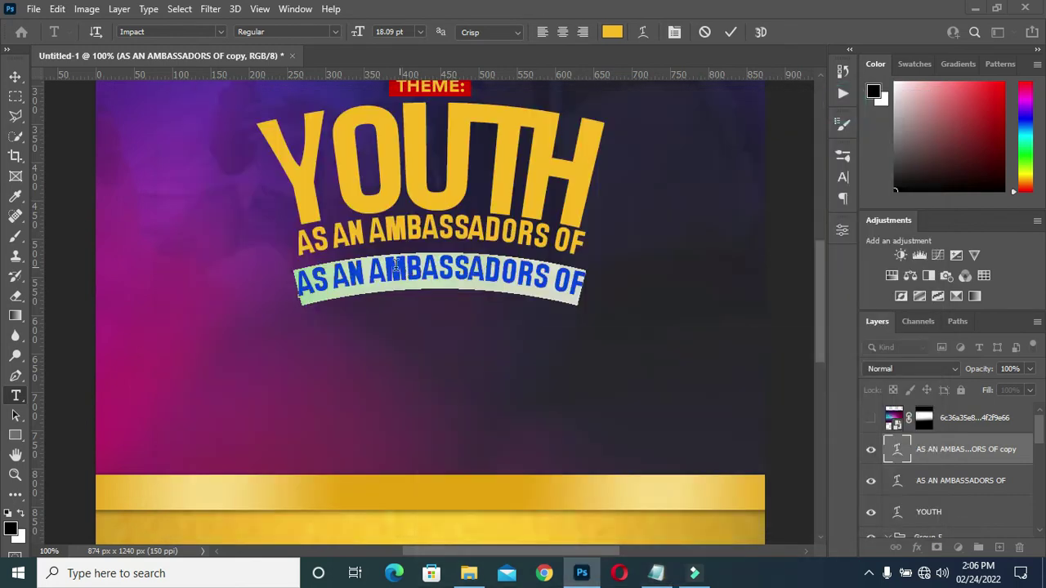
text(THE KINGDOM)
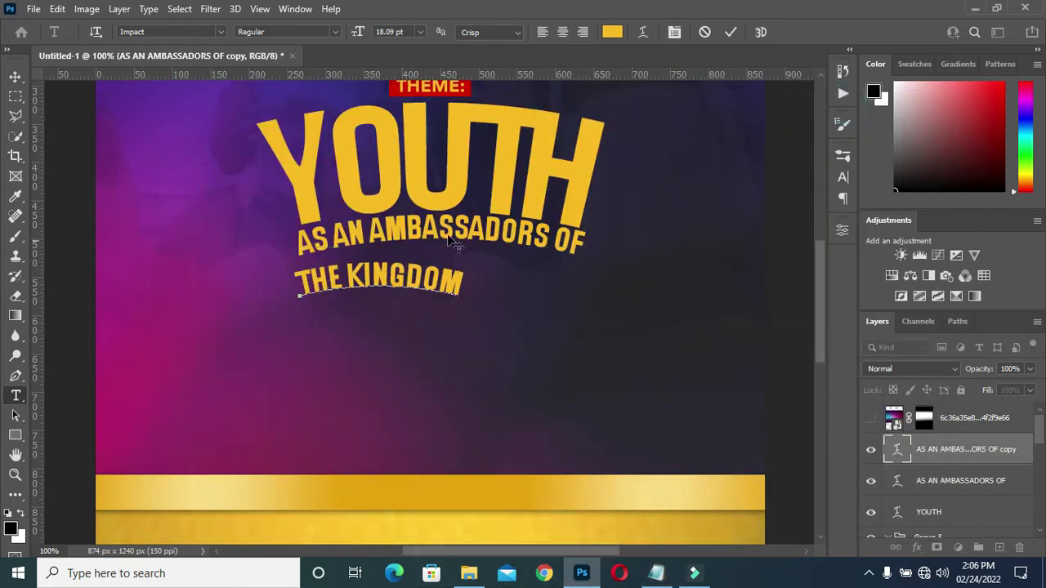
click(731, 32)
Move THE KINGDOM under AS AN AMBASSADORS OF and enlarge it to about 160%, matching that width
click(14, 77)
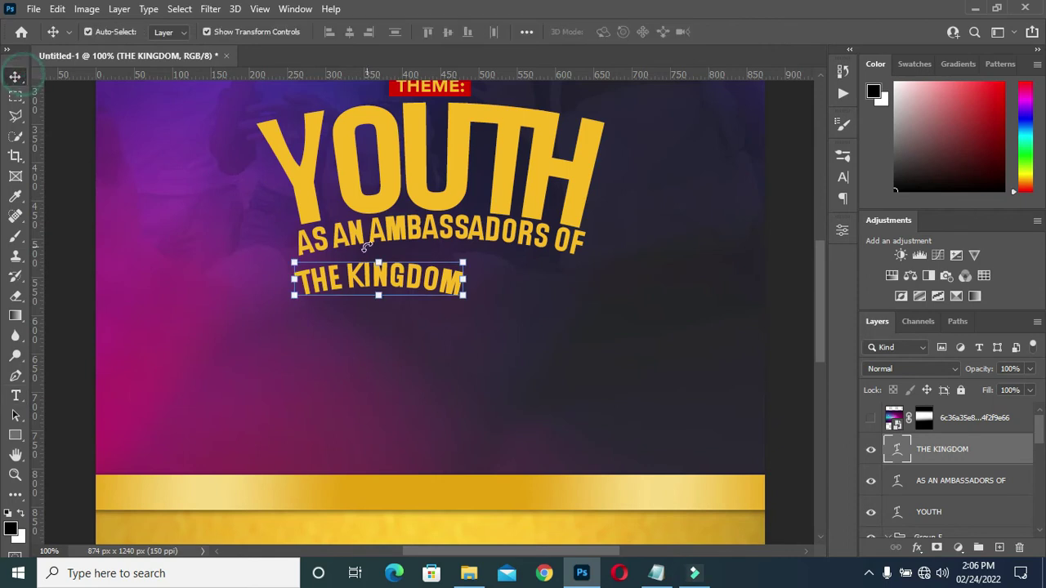
drag(403, 279, 451, 263)
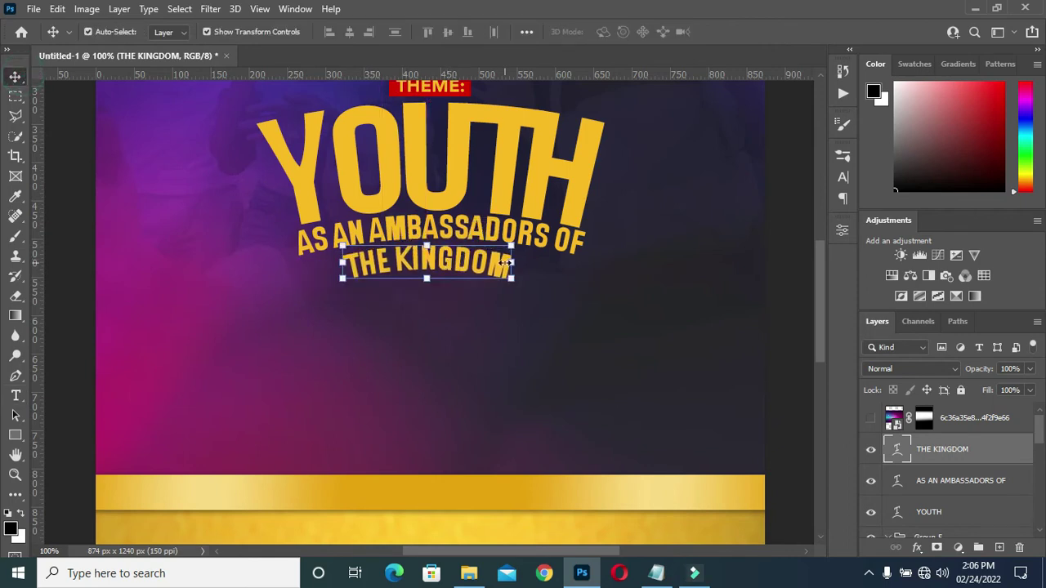
click(511, 262)
drag(542, 263, 573, 263)
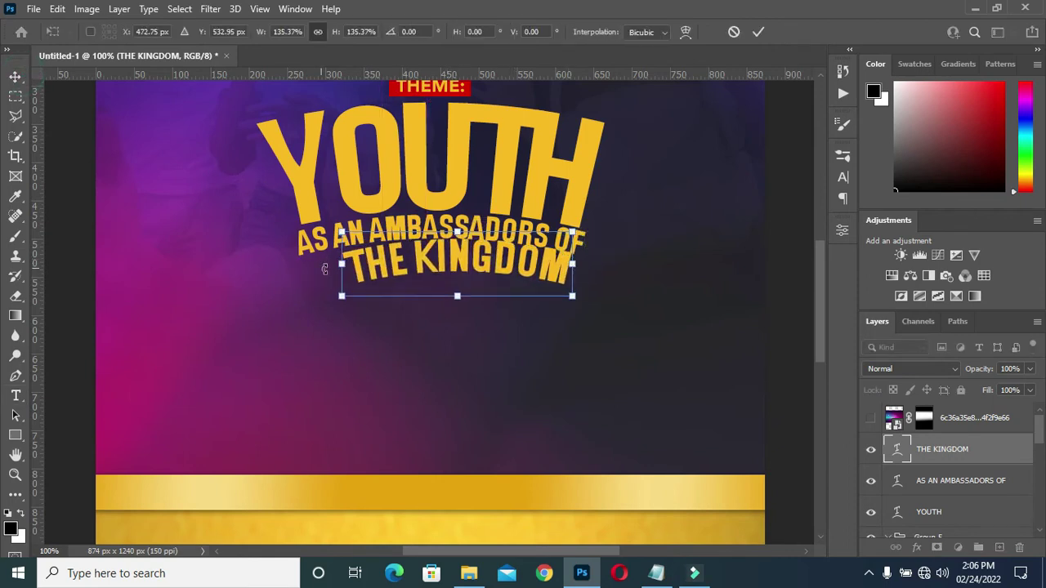
drag(341, 264, 294, 285)
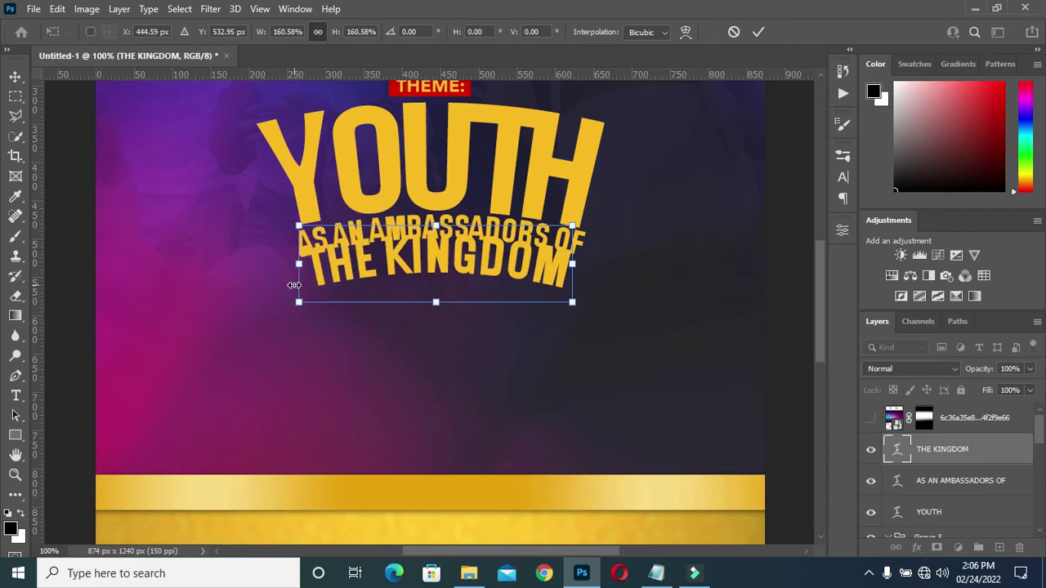
key(Return)
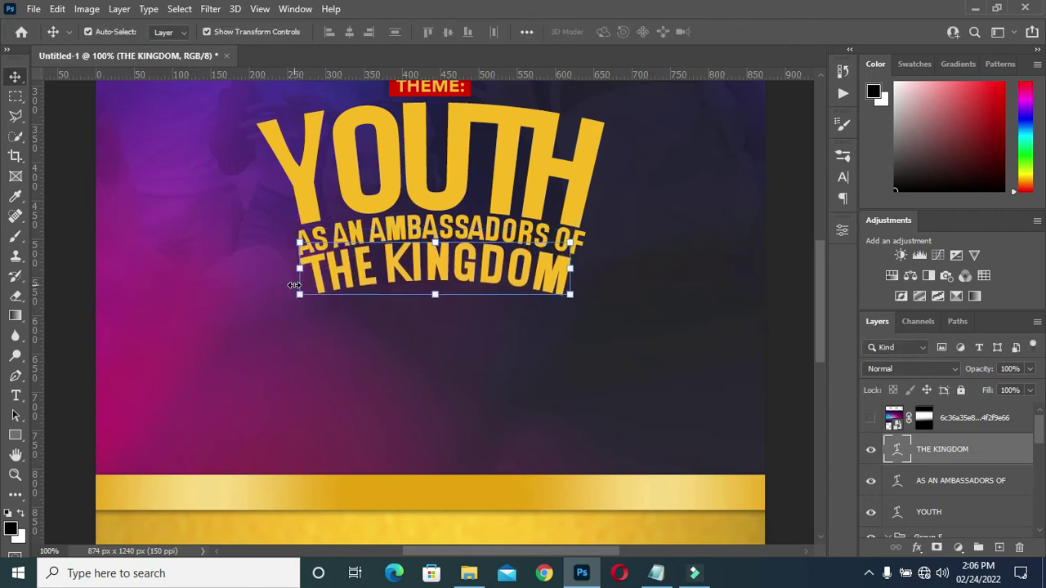
drag(568, 296, 579, 314)
key(Return)
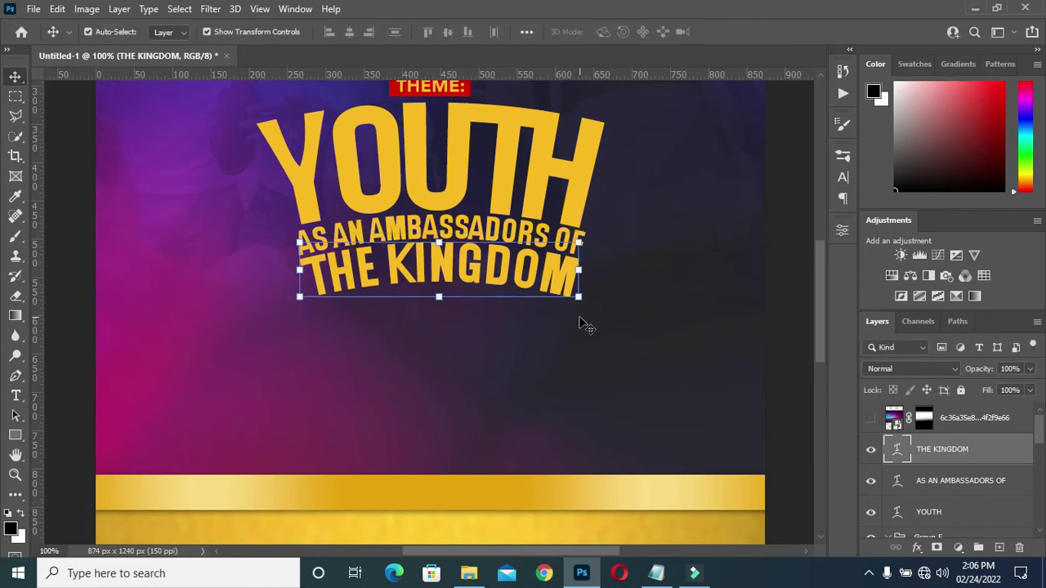
click(790, 314)
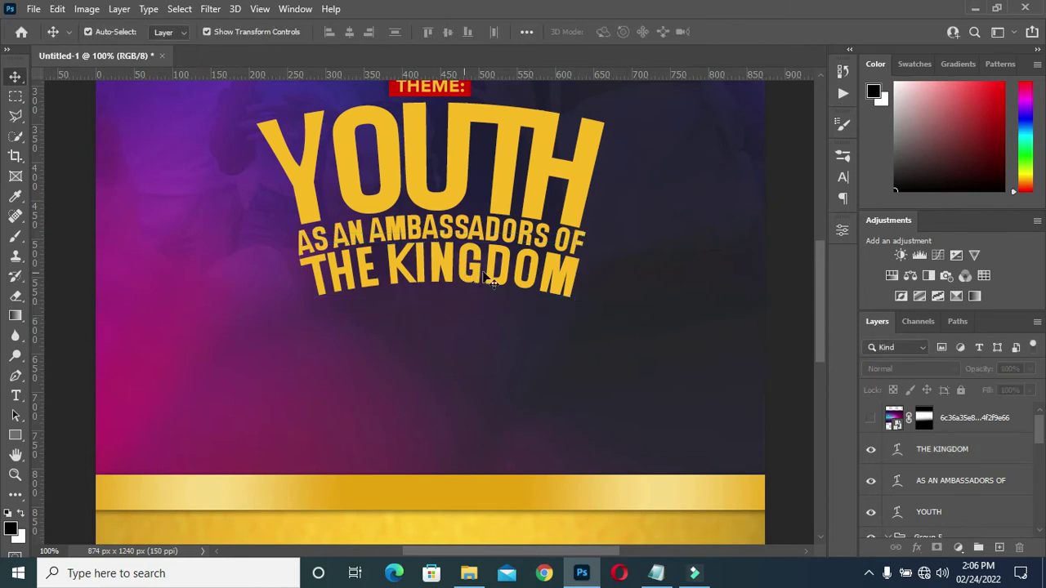
click(927, 446)
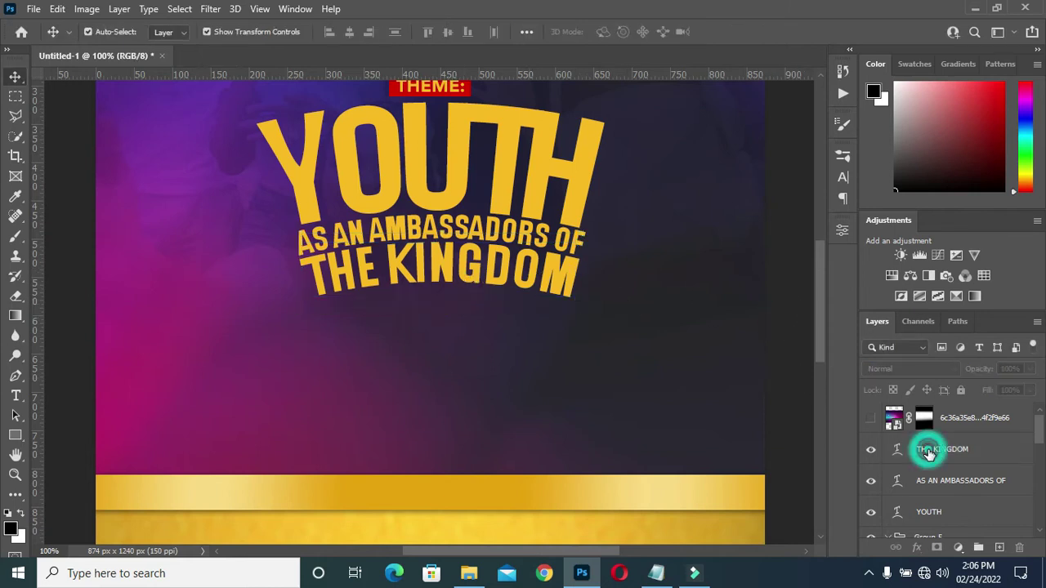
Group the three theme text lines into Group 6 and enlarge the title block
shift+click(939, 515)
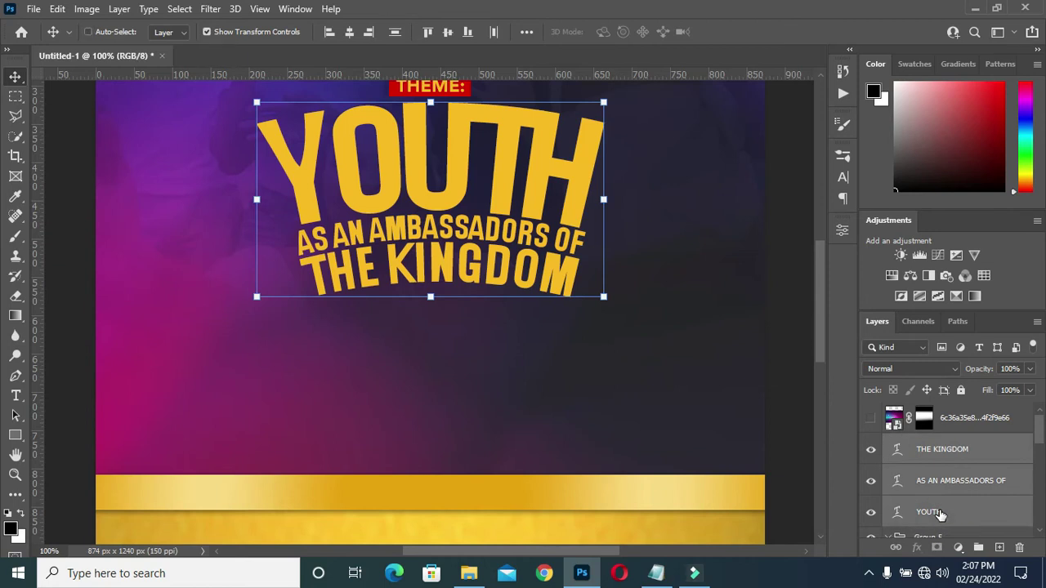
key(ctrl+g)
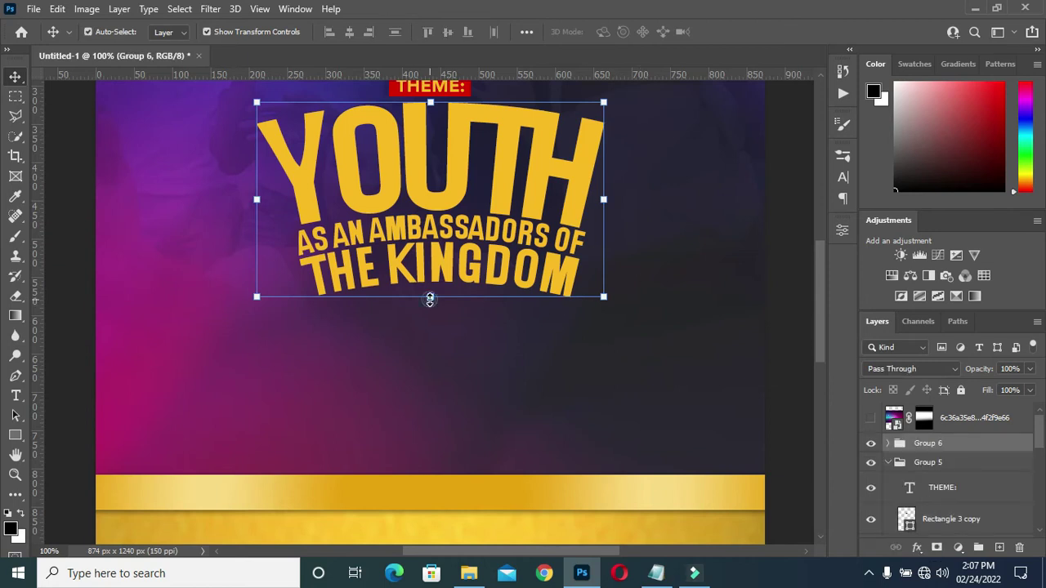
drag(430, 299, 419, 375)
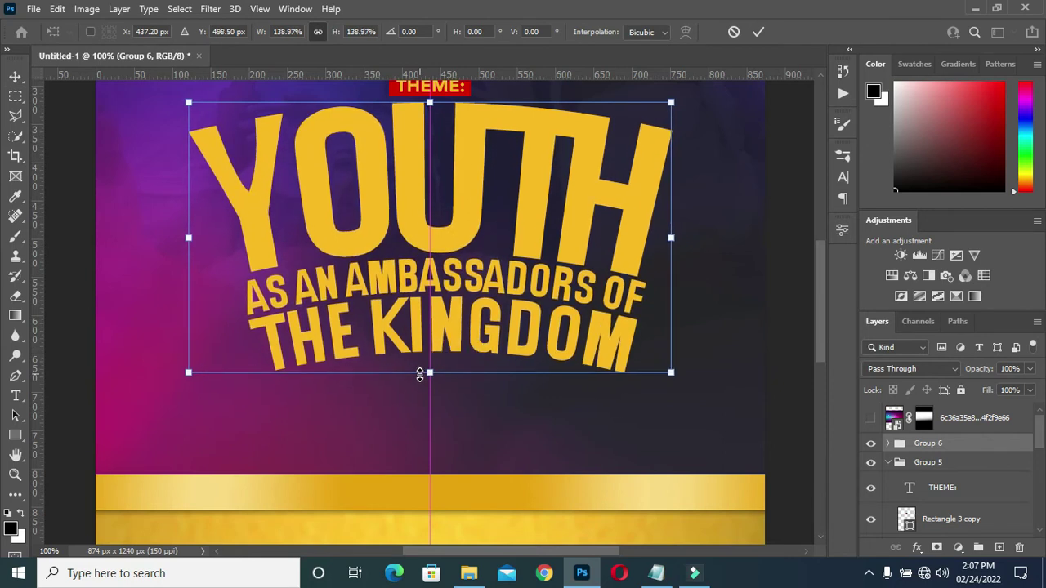
click(759, 32)
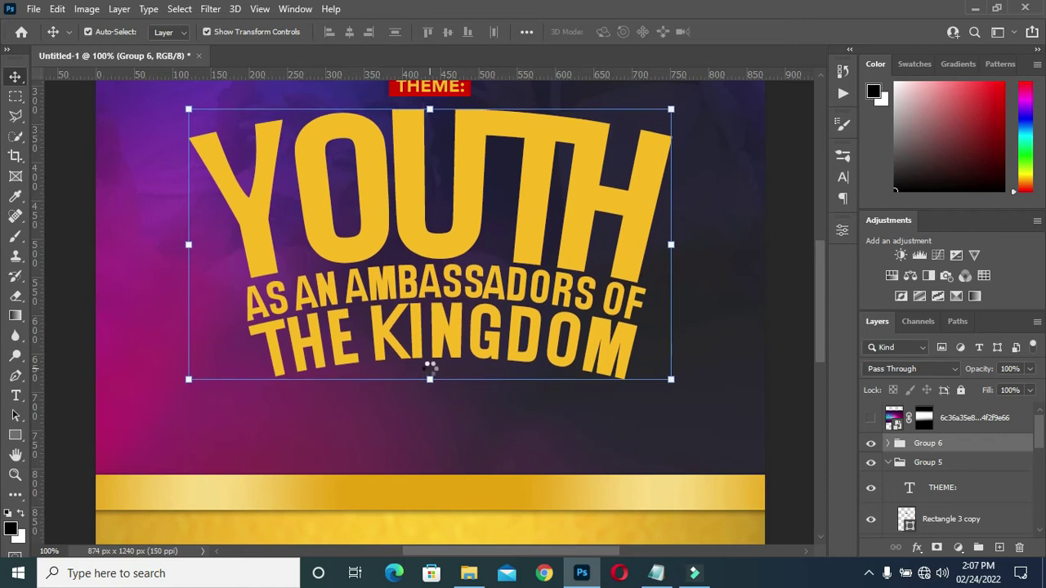
Zoom out and scale the YOUTH title group up to about 114%
scroll(505, 365, down, 1)
key(ctrl+minus)
click(691, 327)
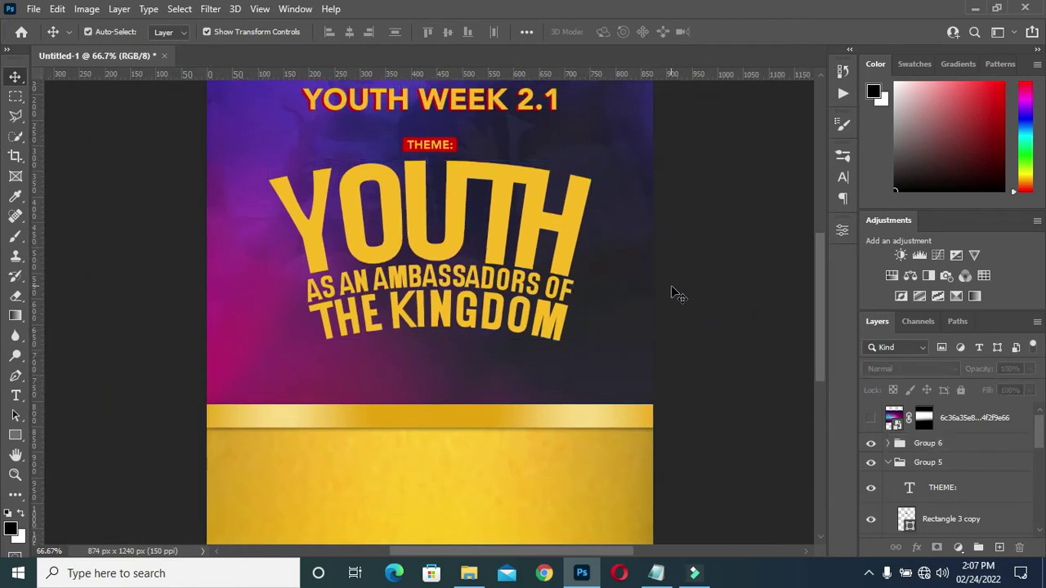
mouse_move(820, 340)
mouse_down()
mouse_move(815, 280)
mouse_move(821, 335)
mouse_up()
key(ctrl+minus)
click(888, 462)
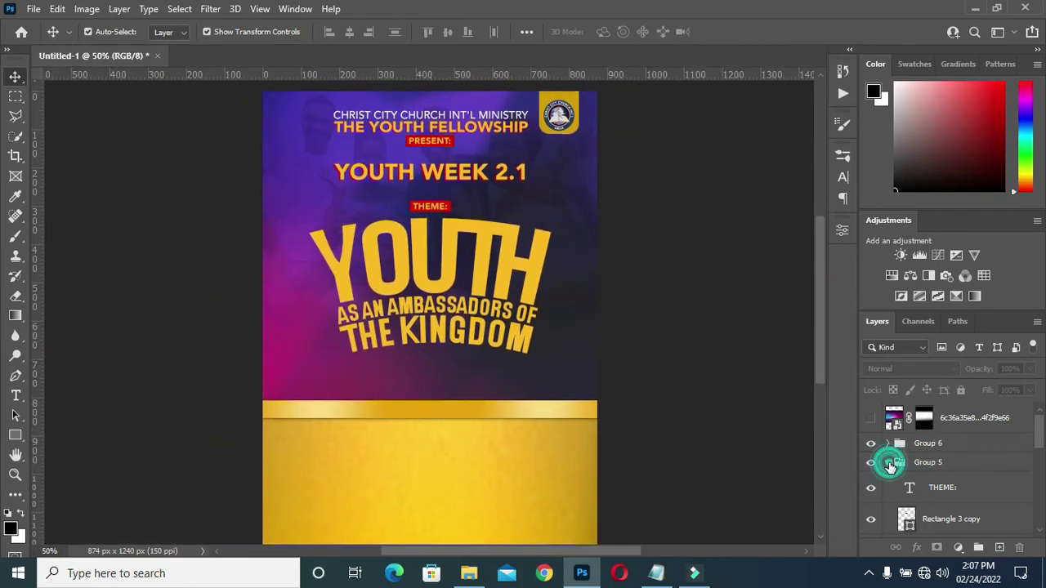
click(922, 443)
drag(430, 353, 429, 371)
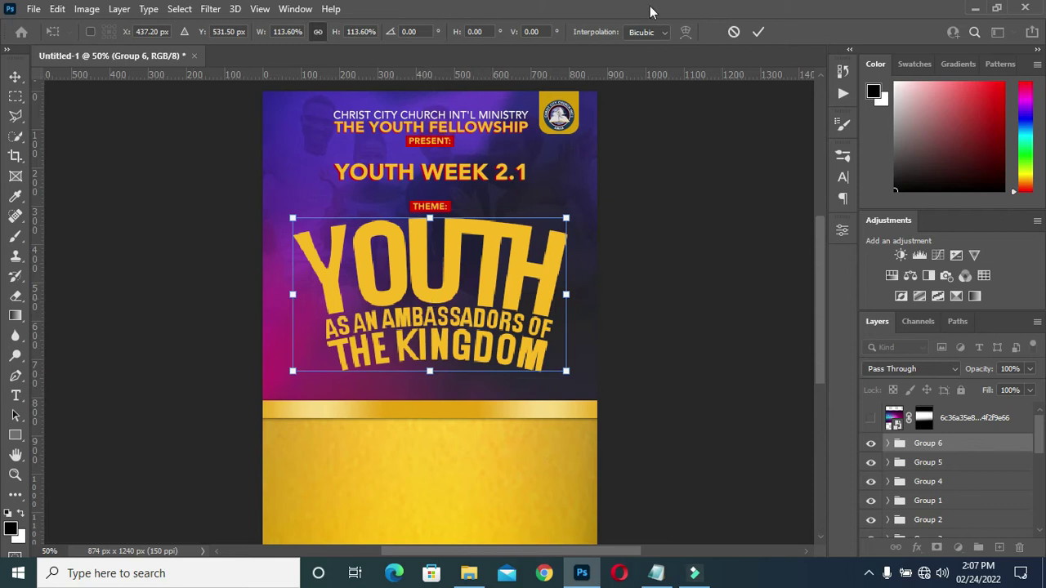
key(Return)
Move the YOUTH title group about 35 px lower
key(ctrl+a)
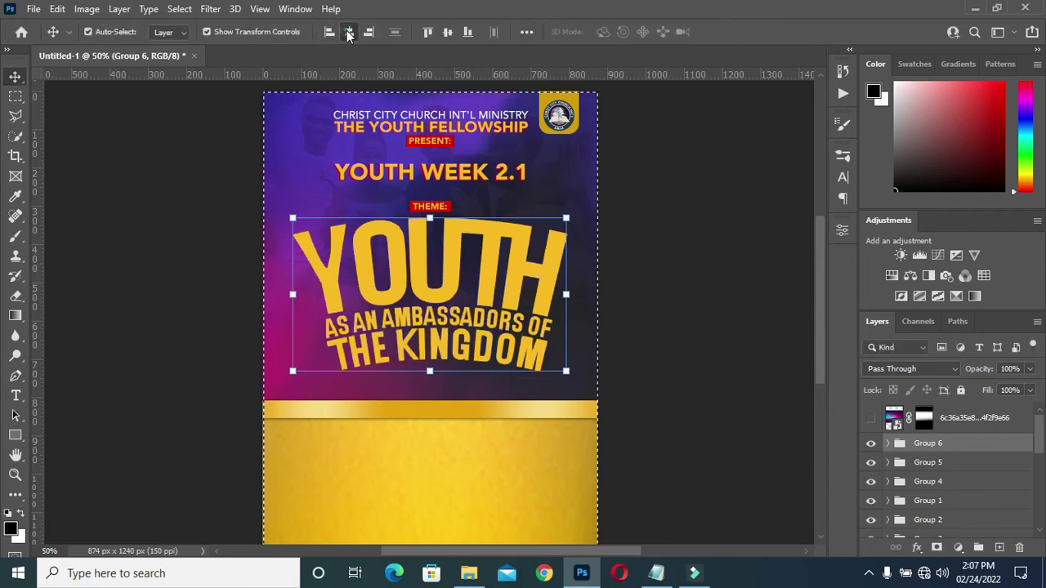
key(ctrl+d)
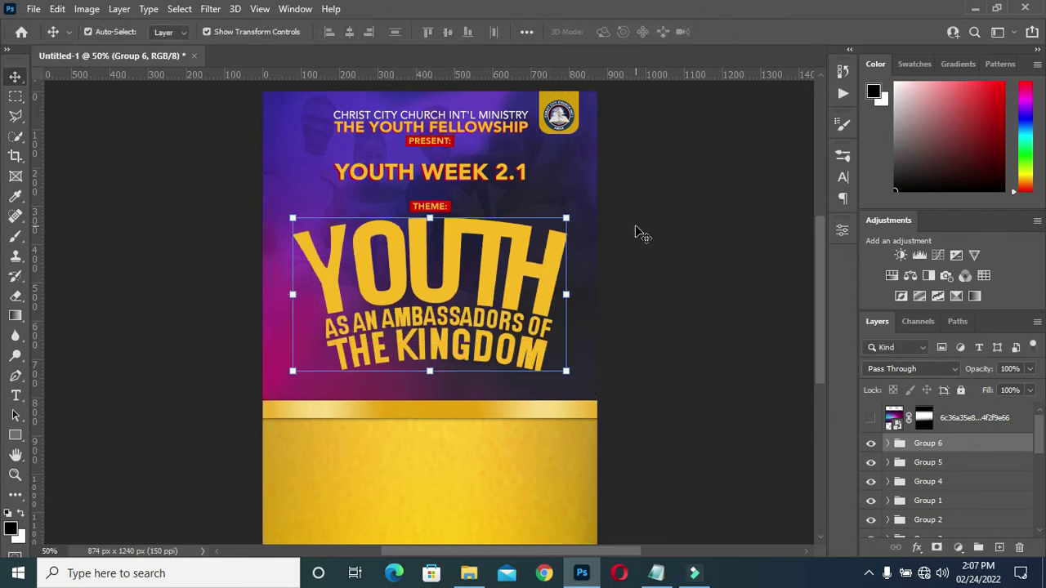
click(641, 235)
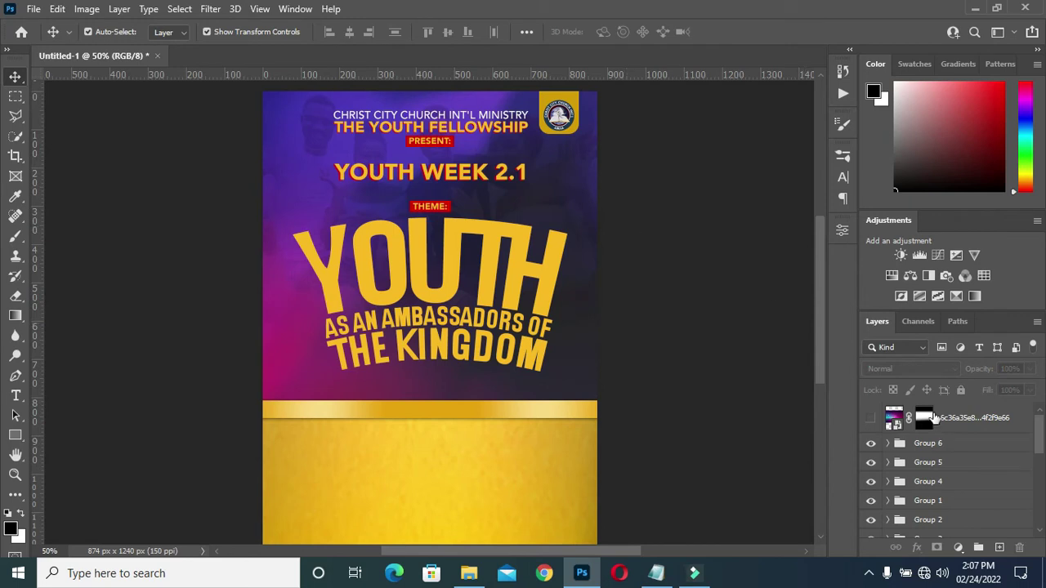
click(929, 443)
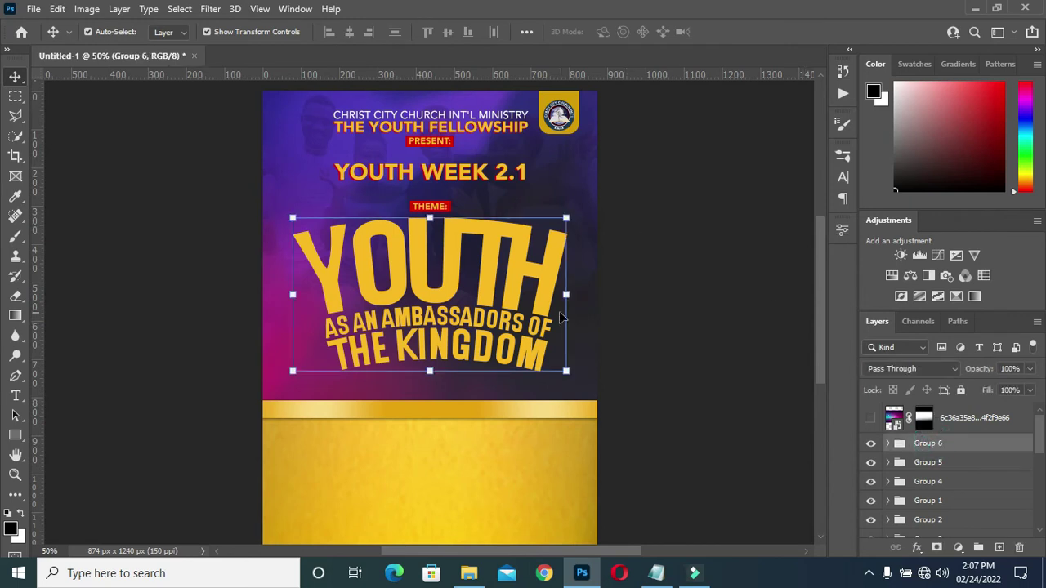
click(431, 371)
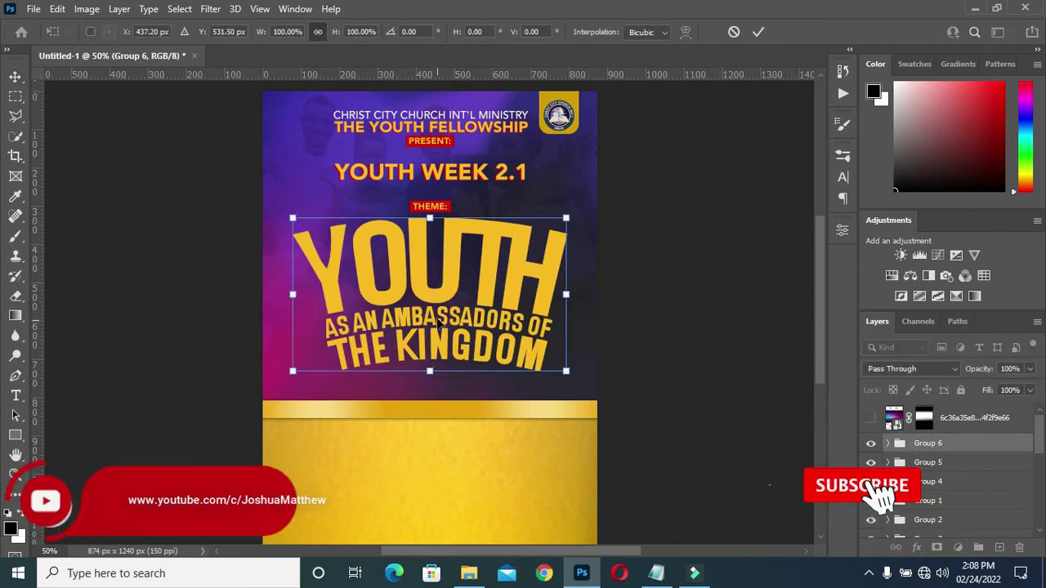
click(433, 291)
drag(432, 291, 423, 319)
key(Return)
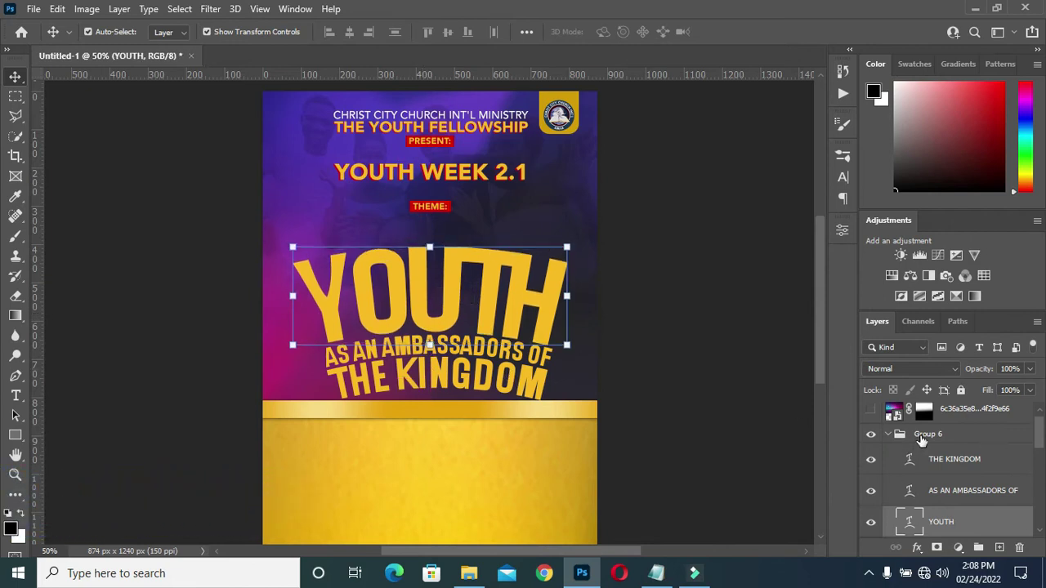
Lift the YOUTH title group up about 28 px
click(915, 434)
key(ctrl+t)
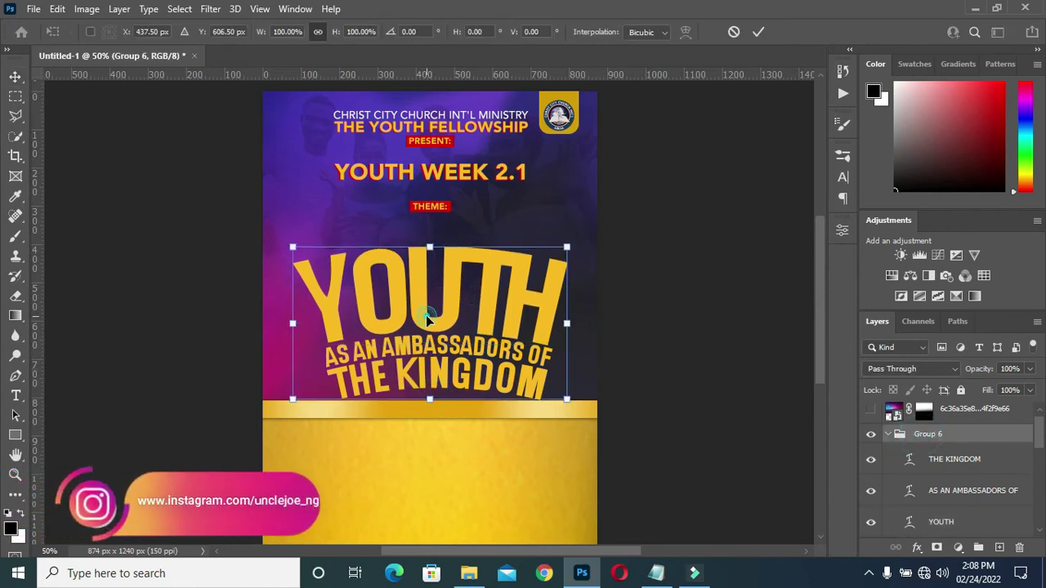
drag(428, 322, 428, 310)
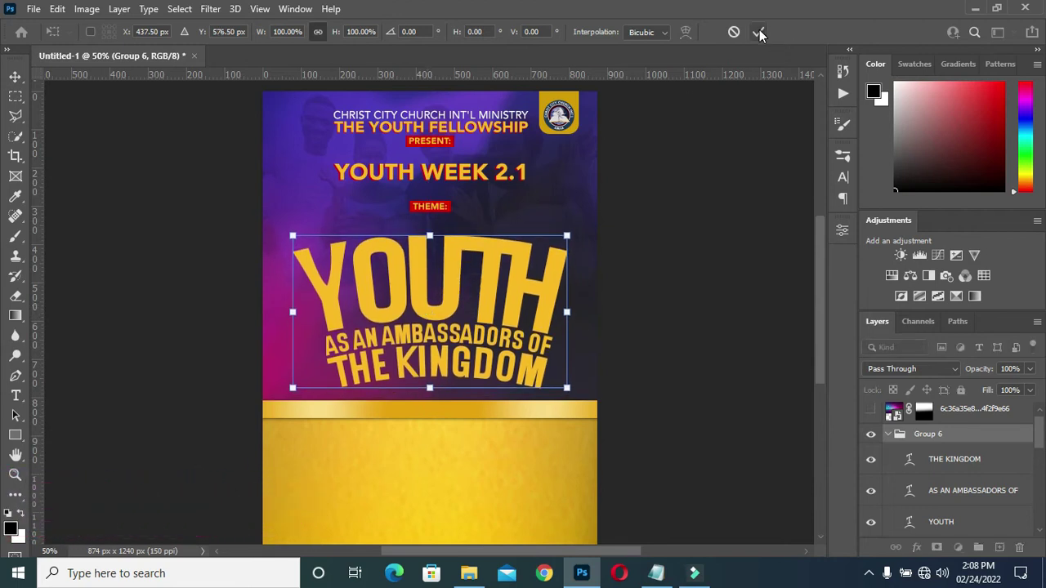
click(759, 33)
click(888, 435)
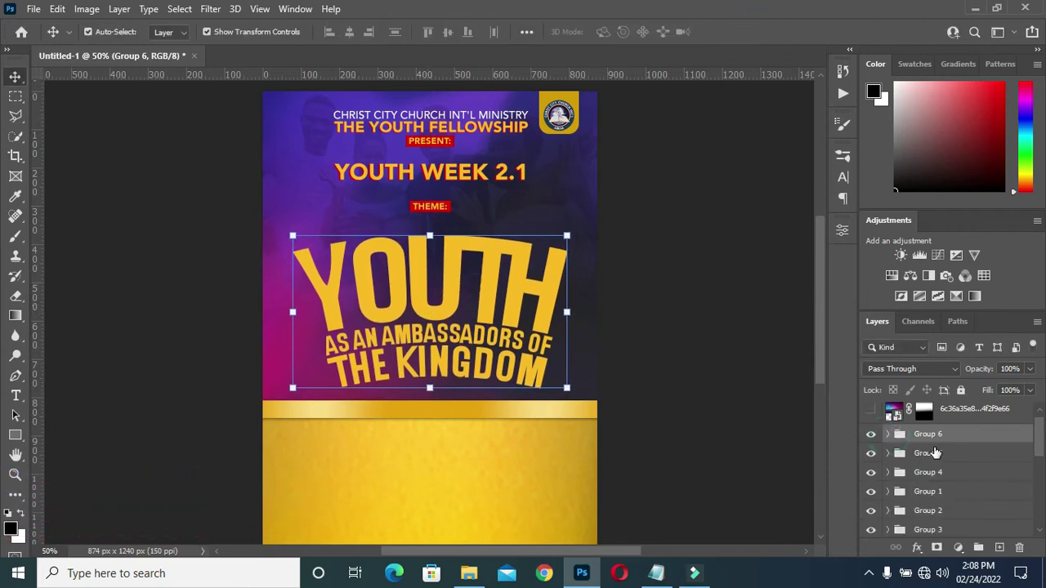
Move the THEME: label about 42 px lower and the YOUTH WEEK 2.1 heading about 20 px lower
click(933, 453)
drag(428, 211, 441, 228)
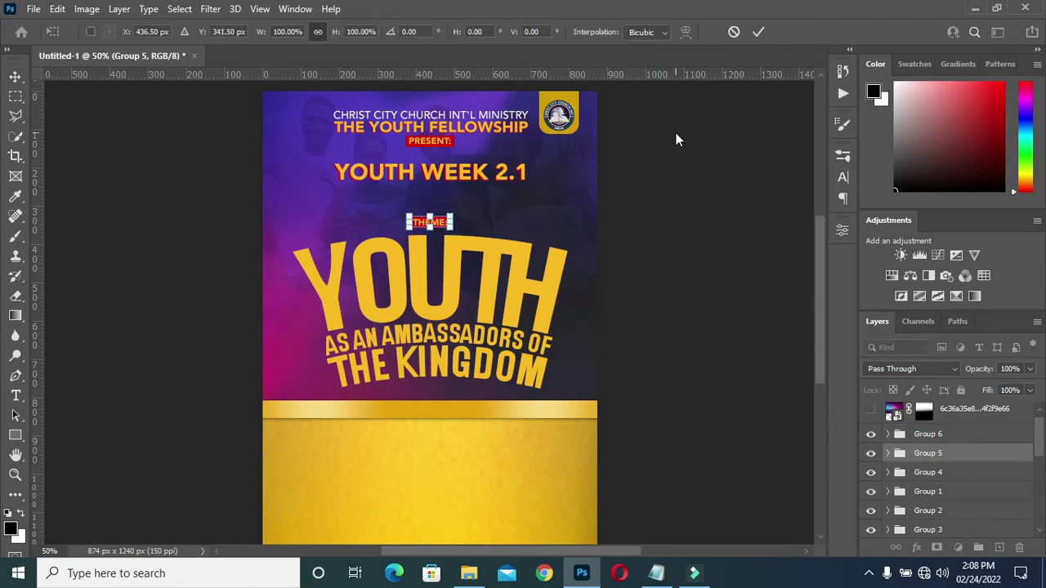
key(Return)
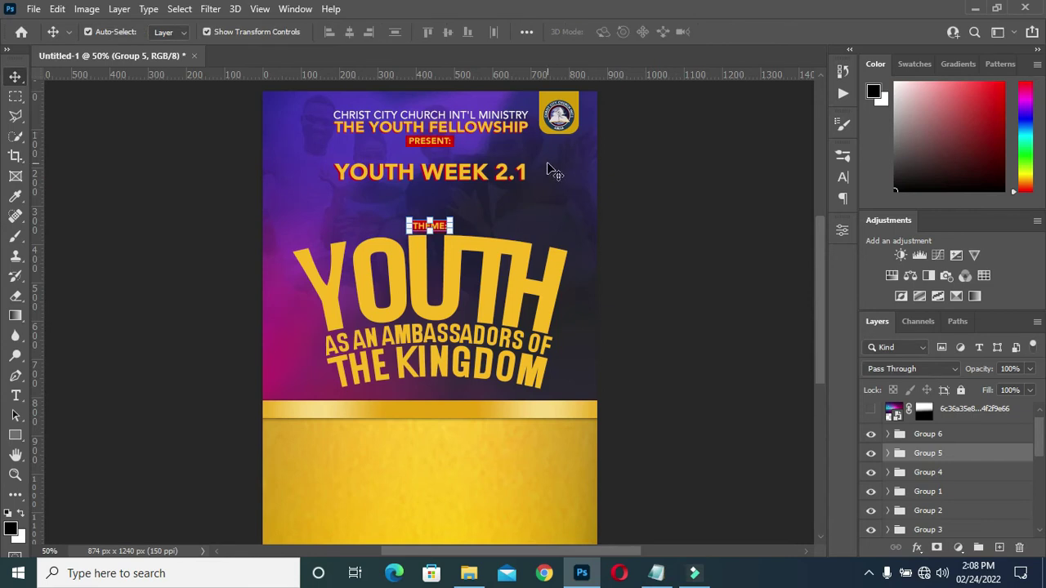
click(925, 472)
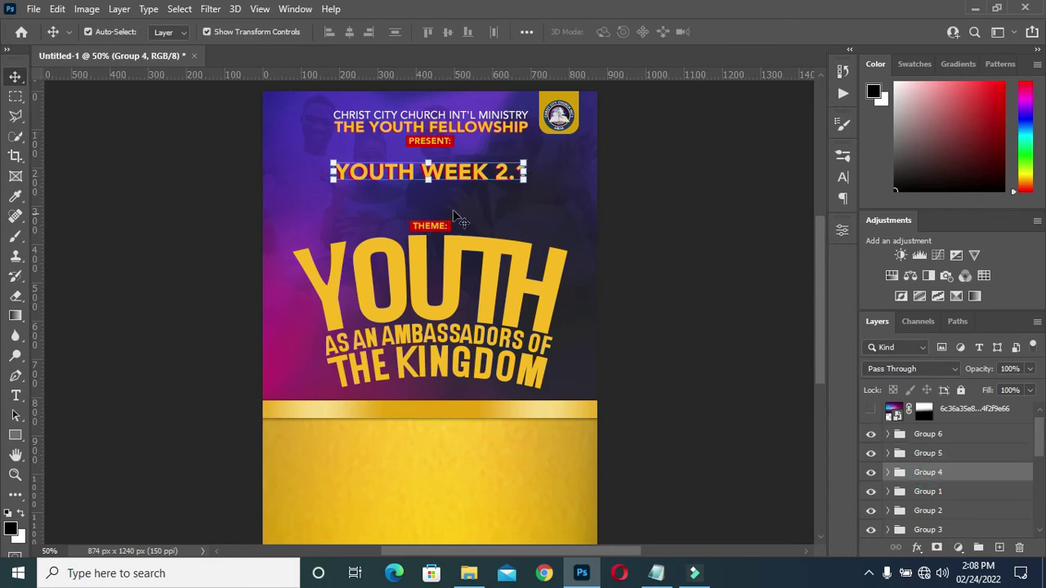
drag(428, 182, 448, 195)
click(754, 34)
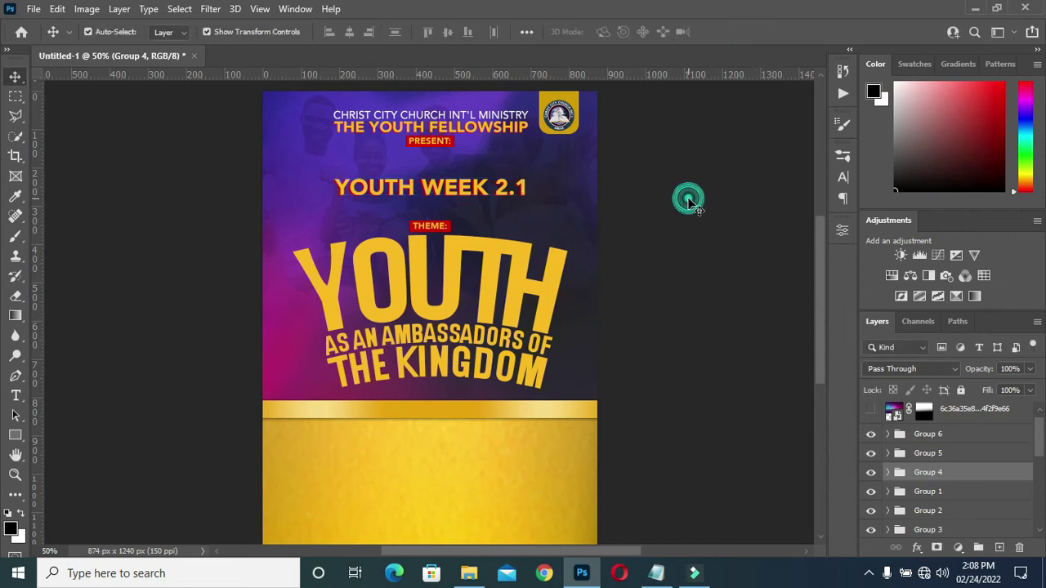
mouse_move(820, 319)
mouse_down()
mouse_move(818, 347)
mouse_move(815, 339)
mouse_up()
Nudge the Rectangle 1 gold strip up with two arrow-key presses
scroll(1007, 495, down, 3)
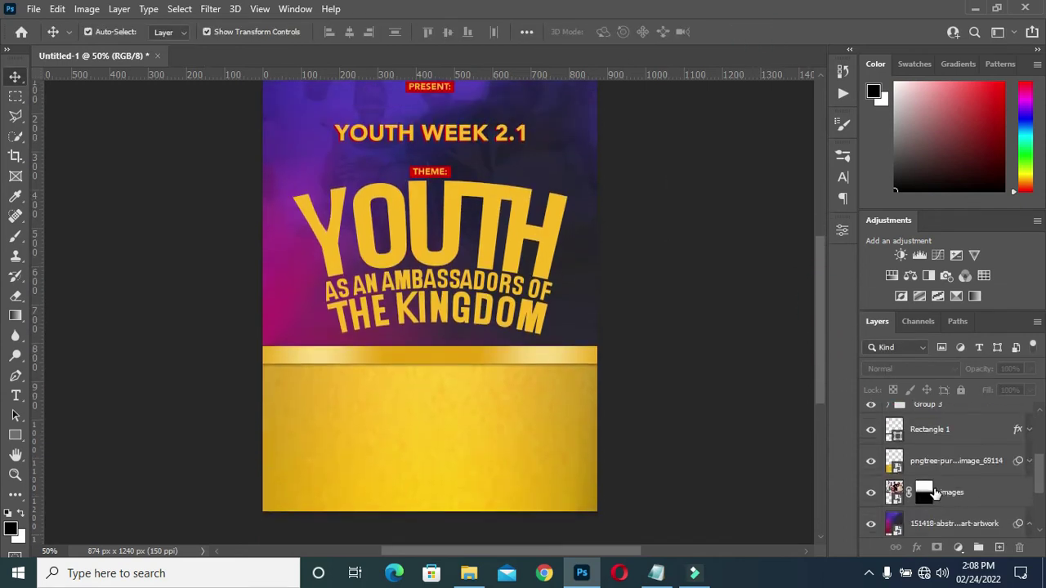
scroll(936, 492, up, 1)
click(936, 492)
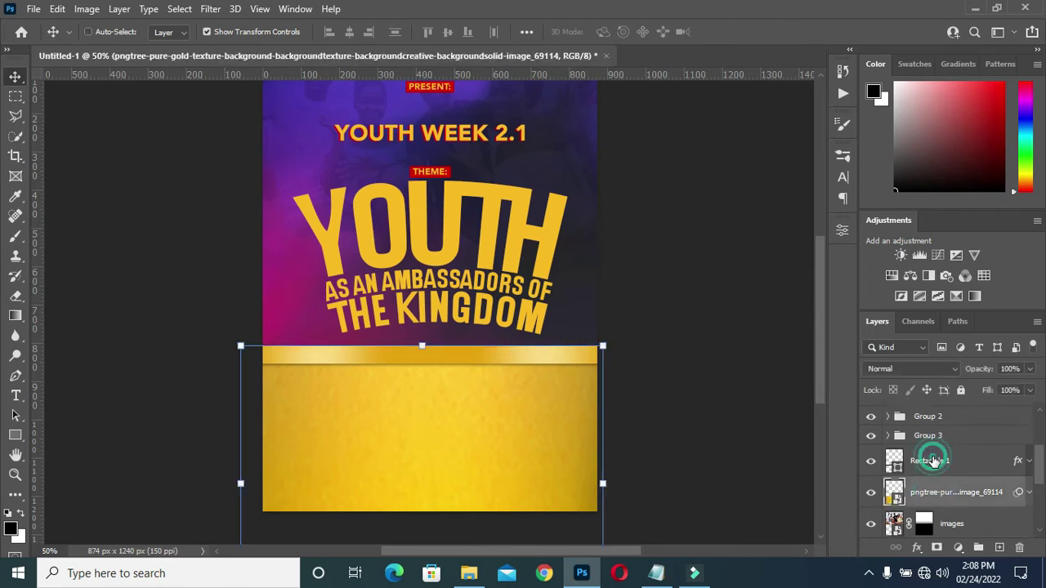
click(932, 461)
key(Up)
key(Up)
key(Up)
key(Up)
key(Up)
key(Up)
key(Up)
key(Up)
key(Up)
key(Up)
key(Up)
key(Up)
key(Up)
key(Up)
key(Up)
key(Up)
key(Up)
key(Up)
key(Up)
key(Up)
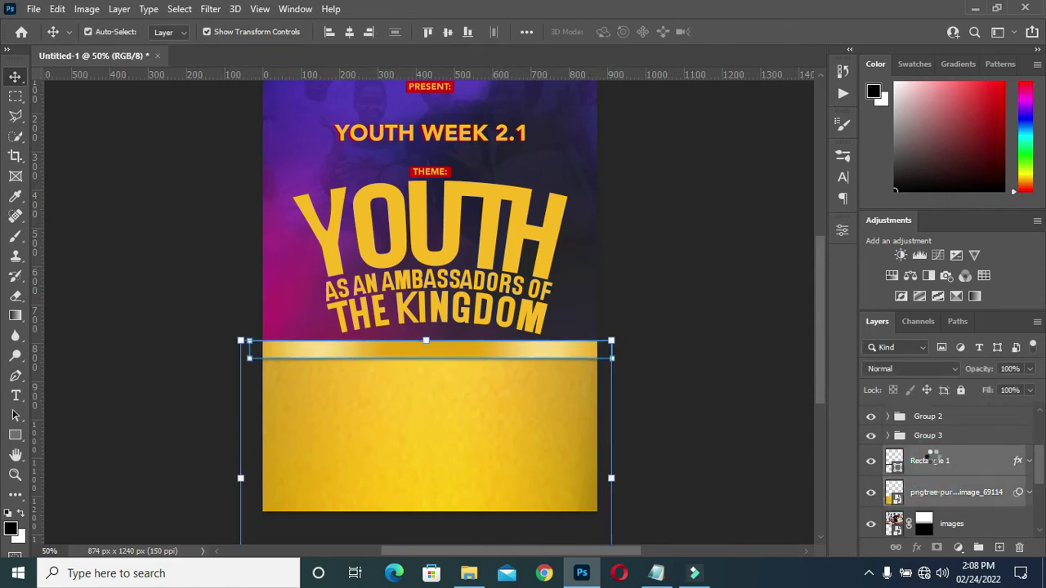
key(Up)
key(Up)
key(Up)
key(Up)
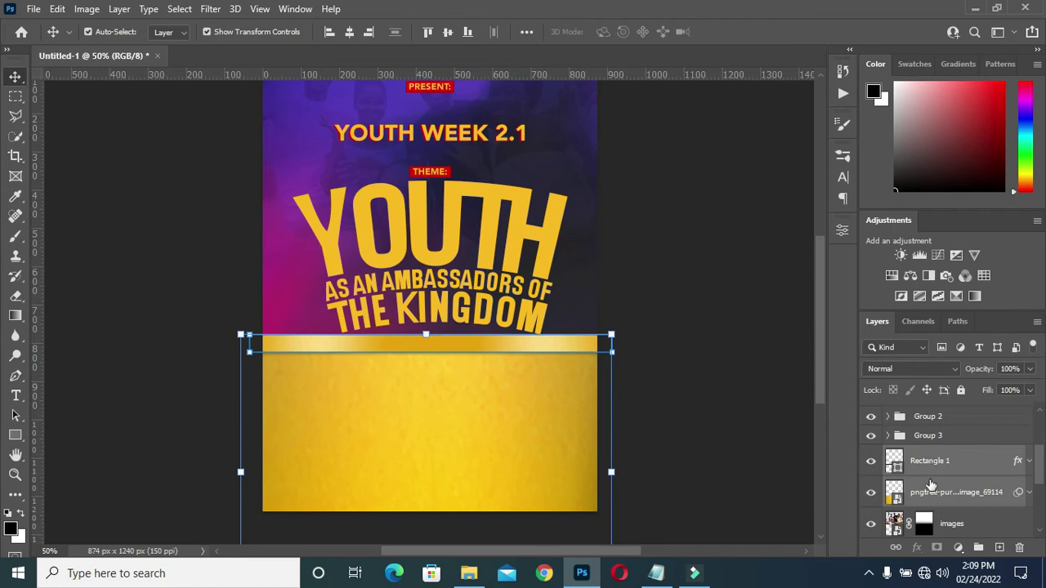
Nudge the YOUTH title, THEME: label and YOUTH WEEK 2.1 heading groups up together
scroll(933, 436, up, 3)
click(934, 443)
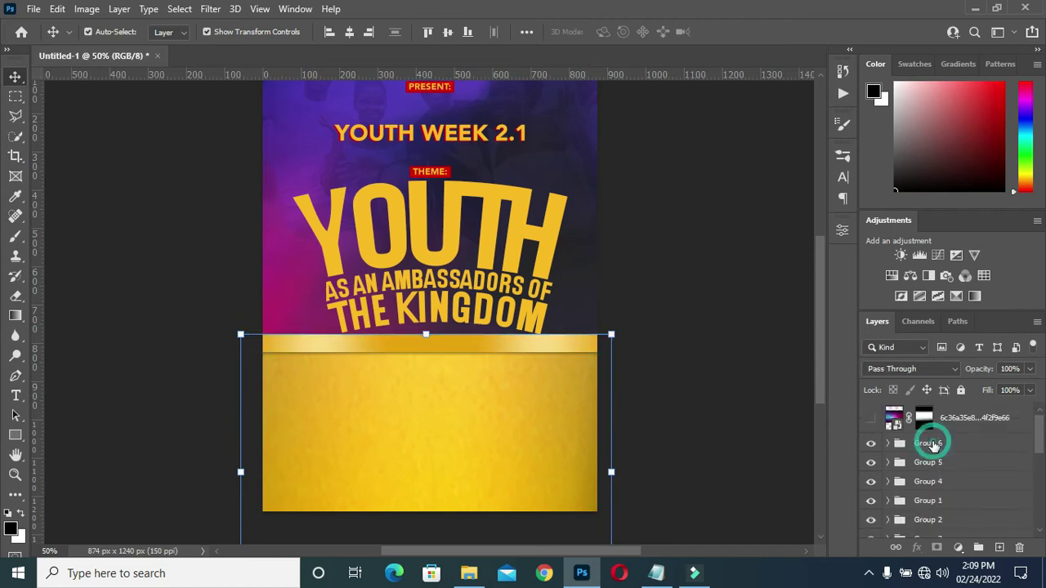
ctrl+click(932, 463)
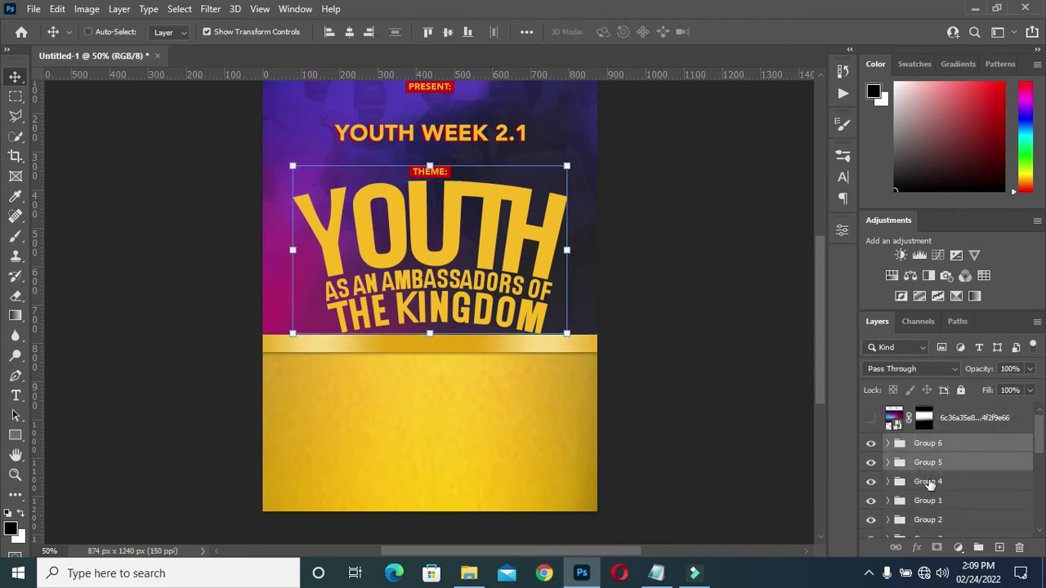
ctrl+click(929, 482)
key(Up)
key(Up)
key(Up)
key(Up)
key(Up)
key(Up)
key(Up)
key(Up)
key(Up)
key(Up)
key(Up)
key(Up)
key(Up)
key(Up)
key(Up)
key(Up)
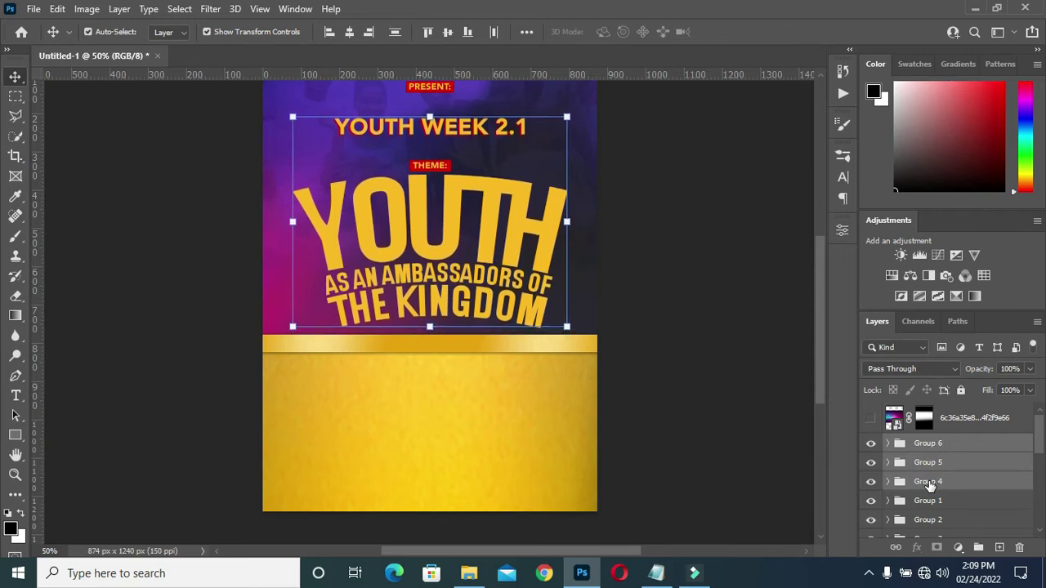
click(742, 422)
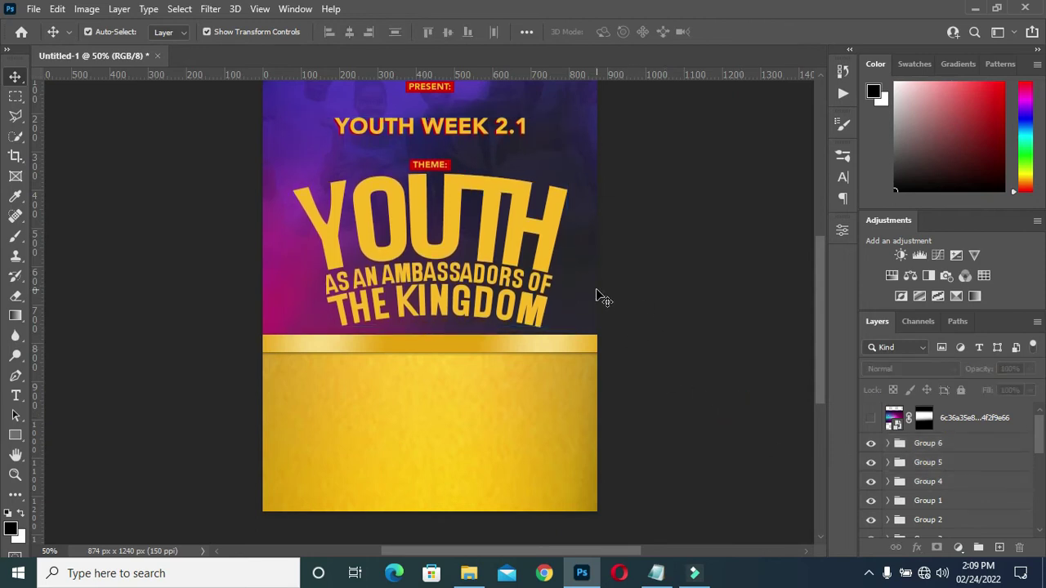
click(927, 464)
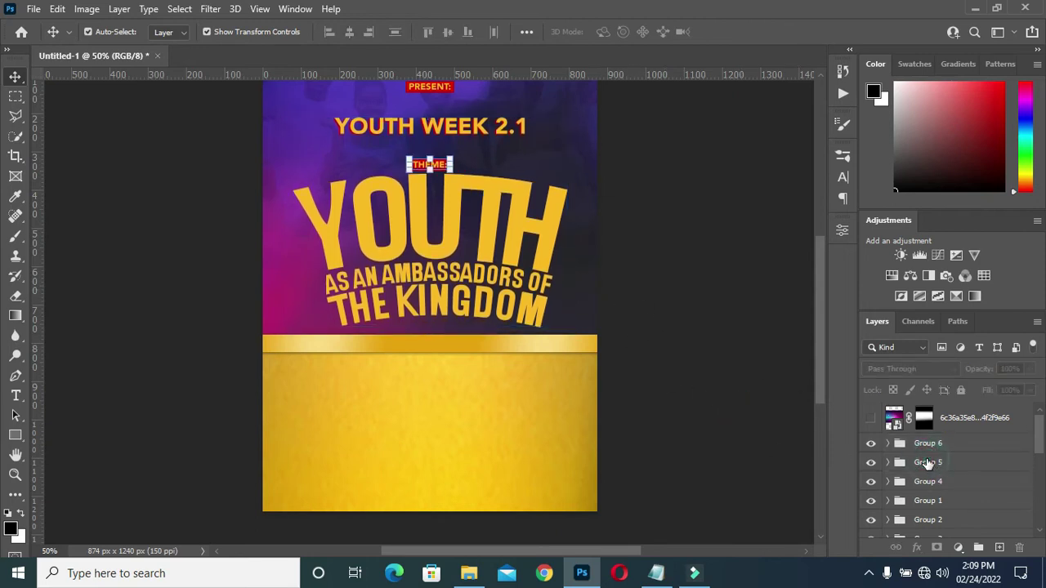
click(927, 443)
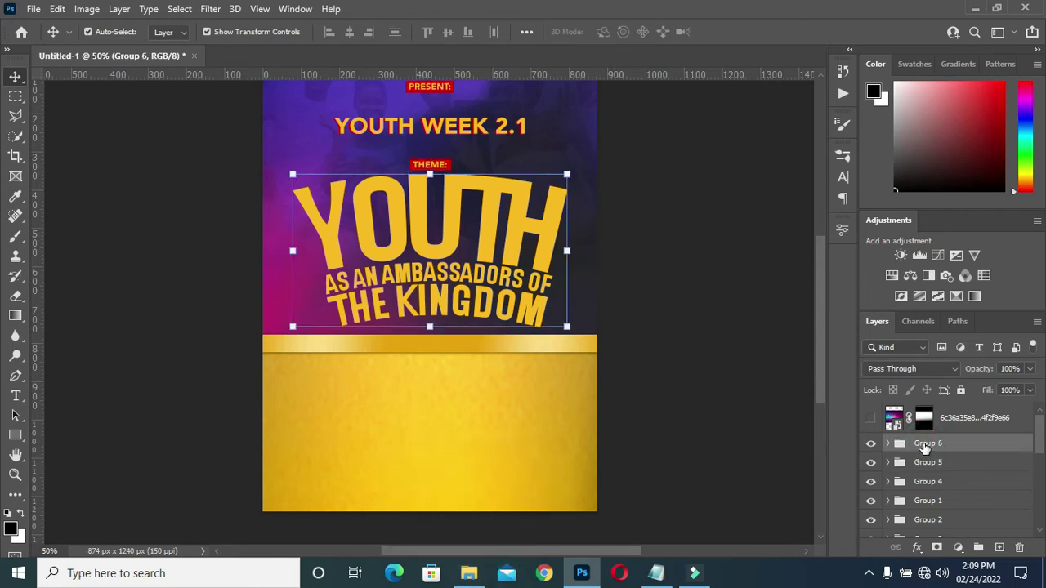
Colour the YOUTH, AS AN AMBASSADORS OF and THE KINGDOM text layers deep red
key(t)
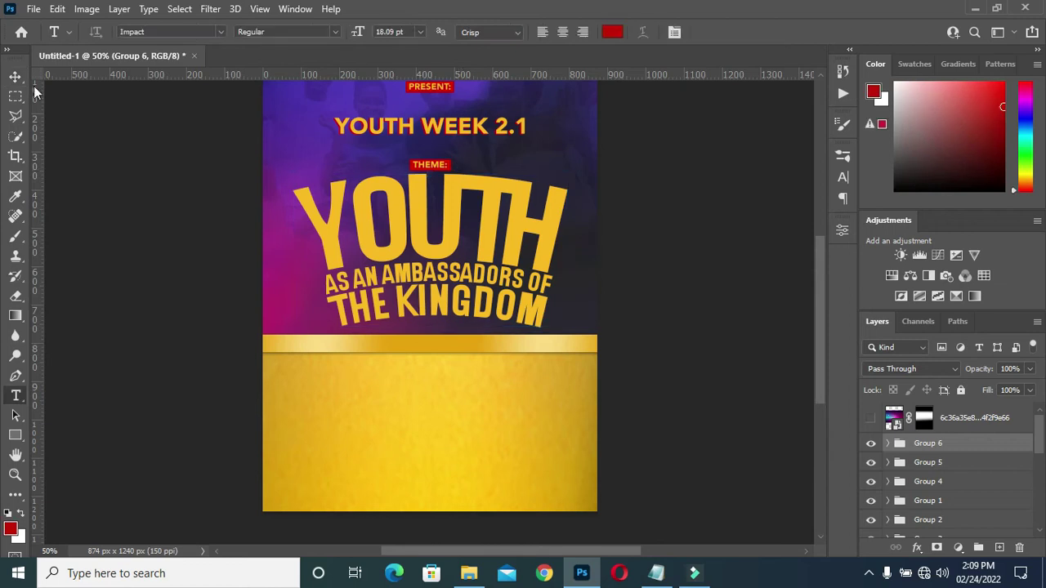
click(887, 443)
click(954, 474)
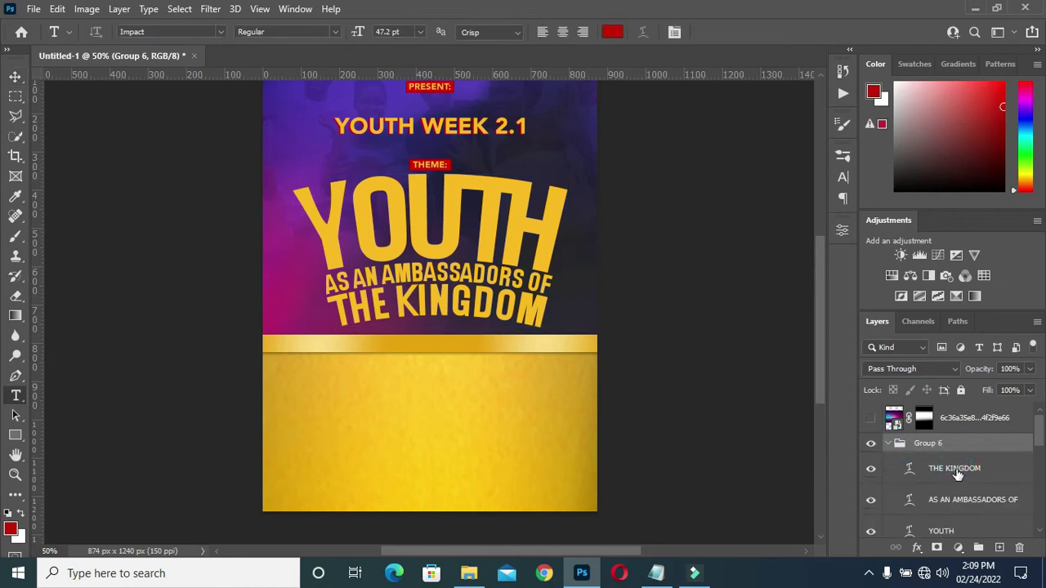
click(957, 474)
scroll(957, 490, down, 1)
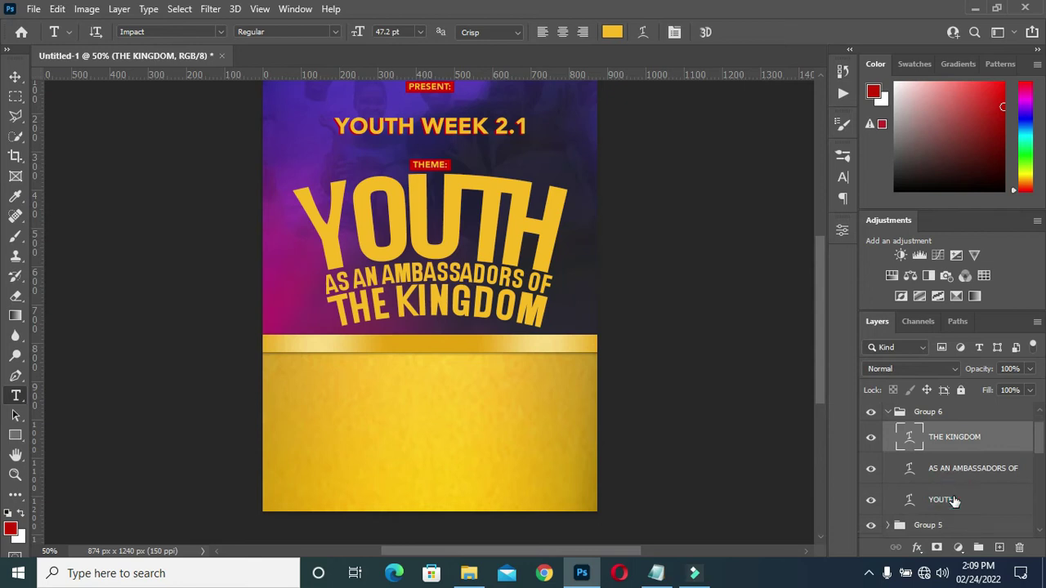
ctrl+click(954, 500)
ctrl+click(945, 474)
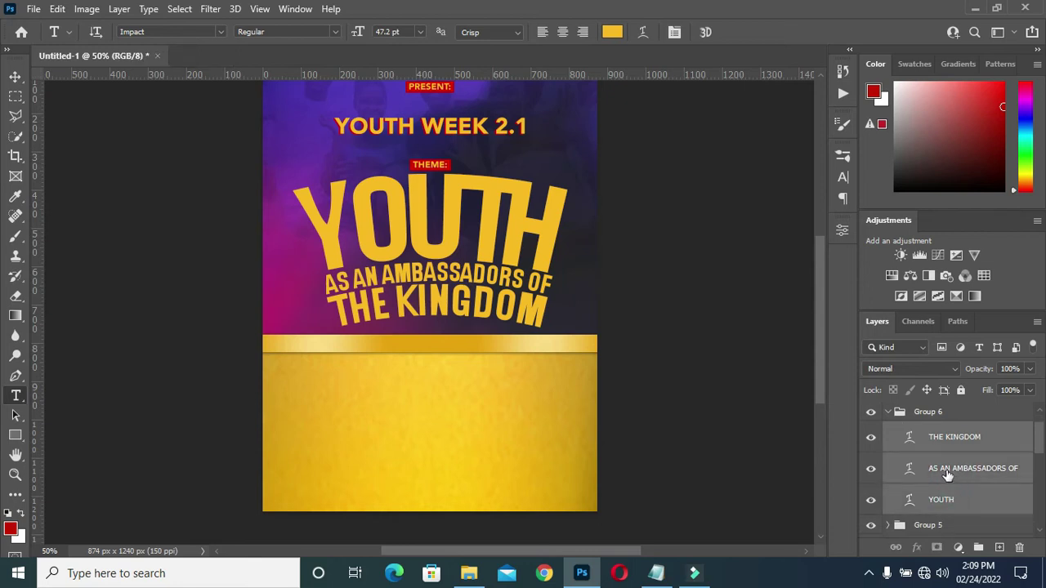
click(613, 33)
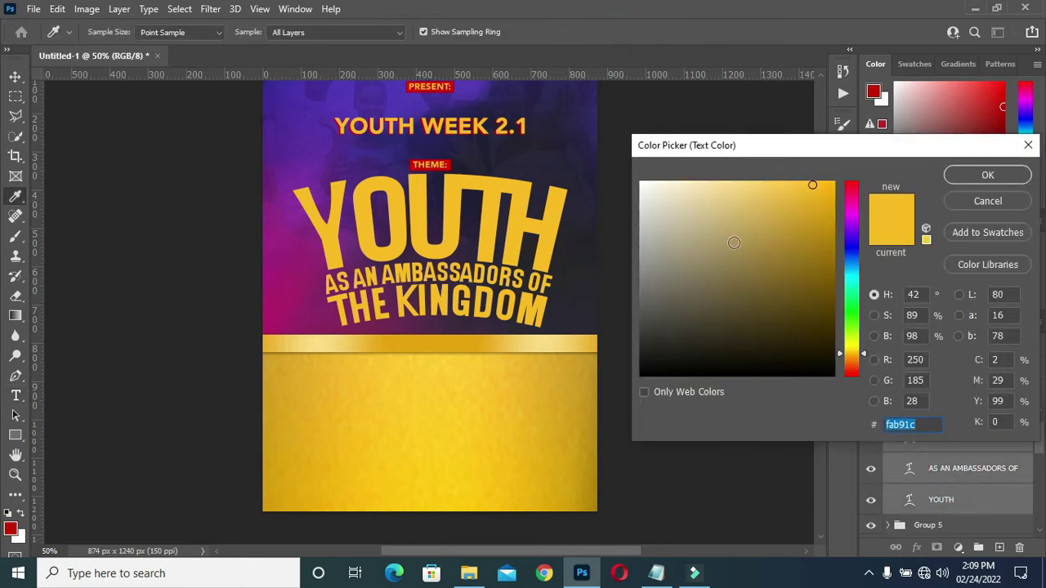
drag(866, 369, 851, 377)
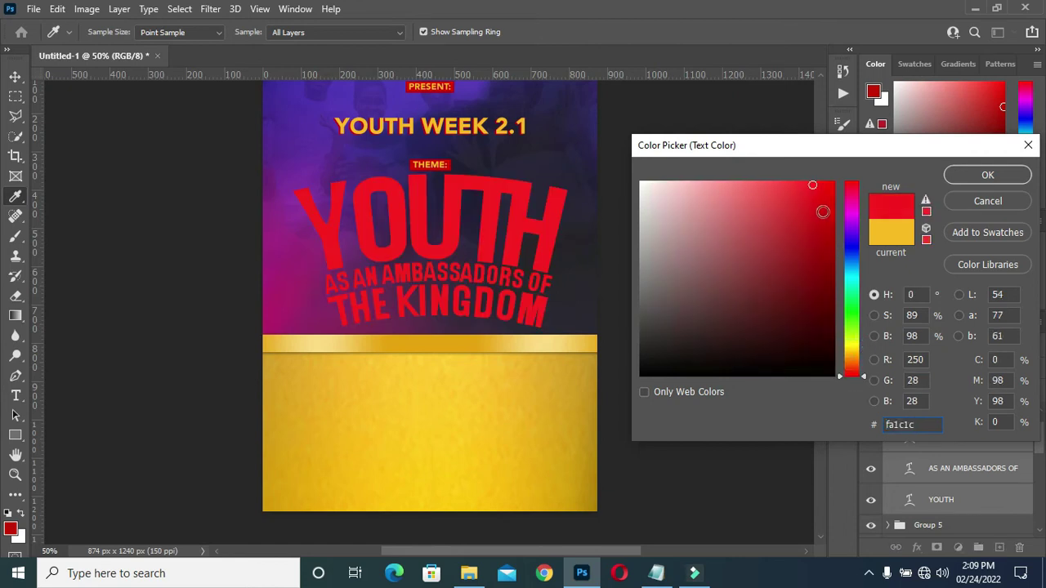
drag(830, 222, 831, 202)
click(988, 175)
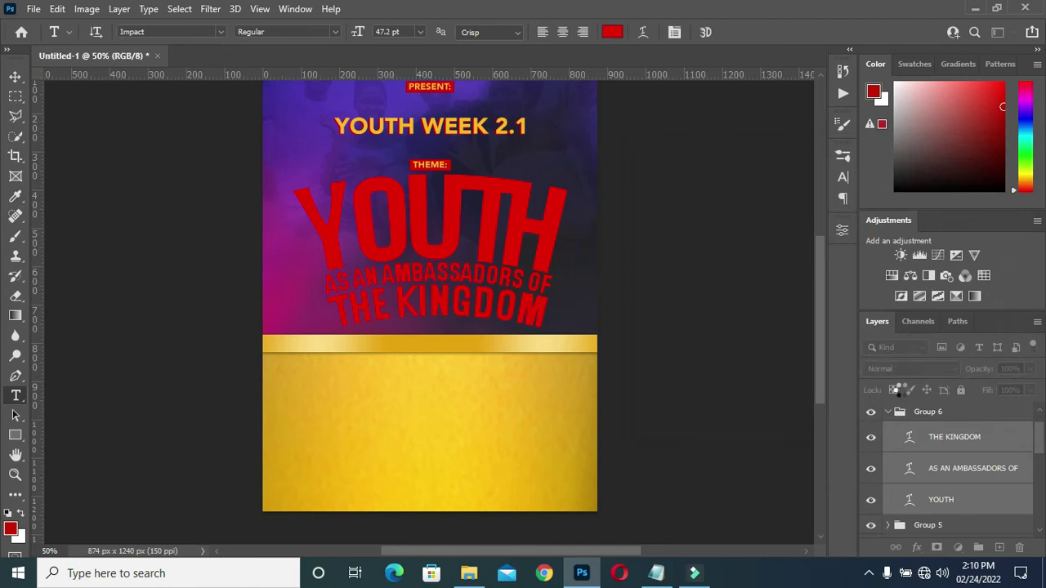
Duplicate the title text, colour the copies yellow sampled from the gold panel, and offset them right
key(ctrl+j)
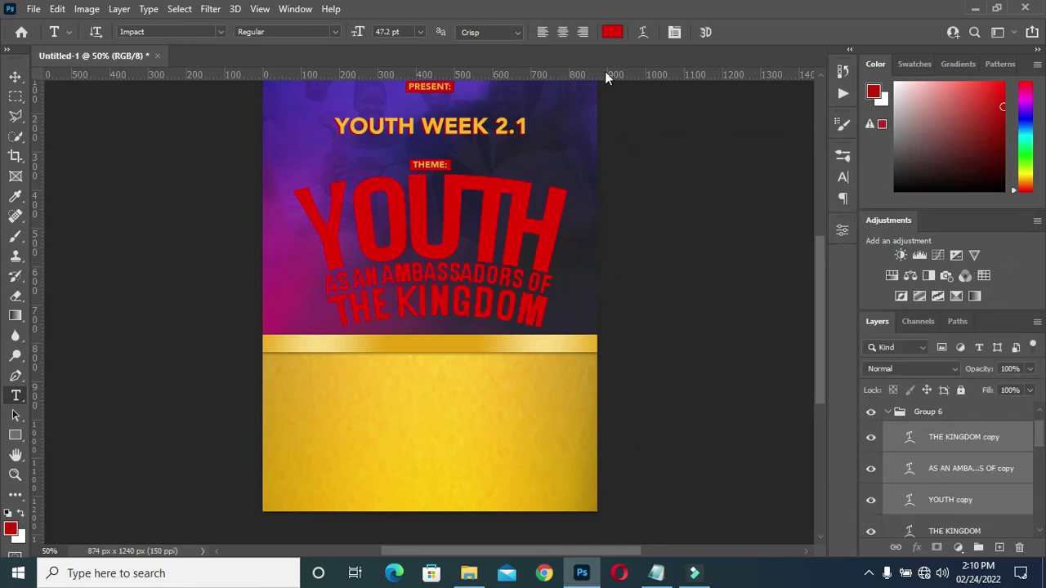
click(612, 32)
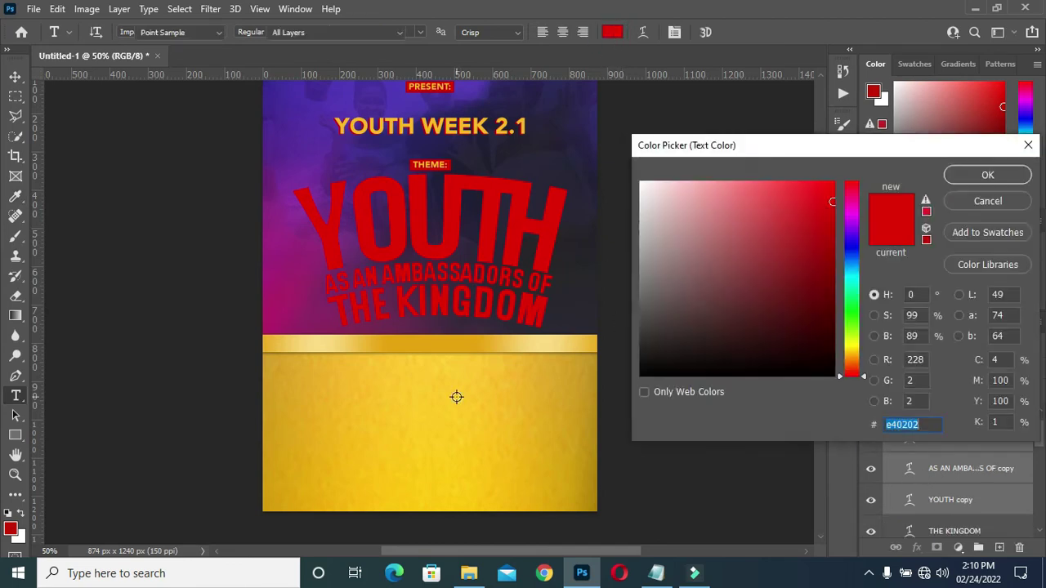
click(308, 400)
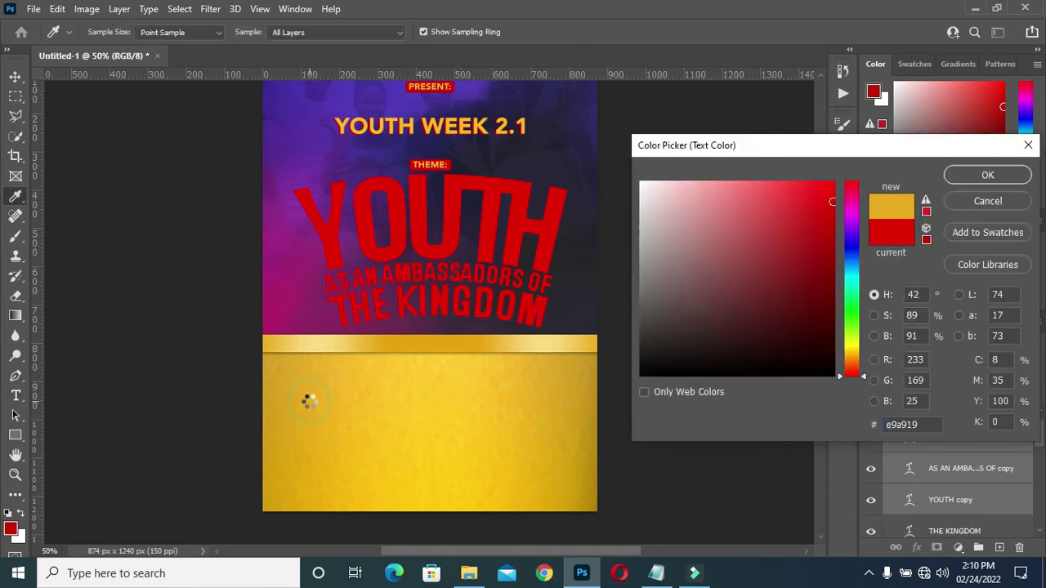
click(413, 426)
click(420, 428)
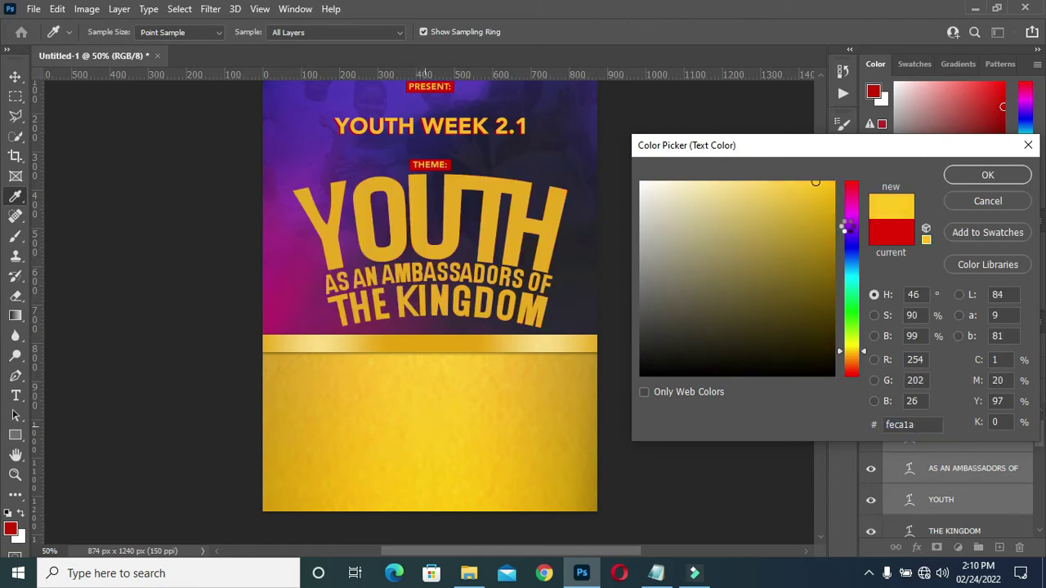
click(967, 177)
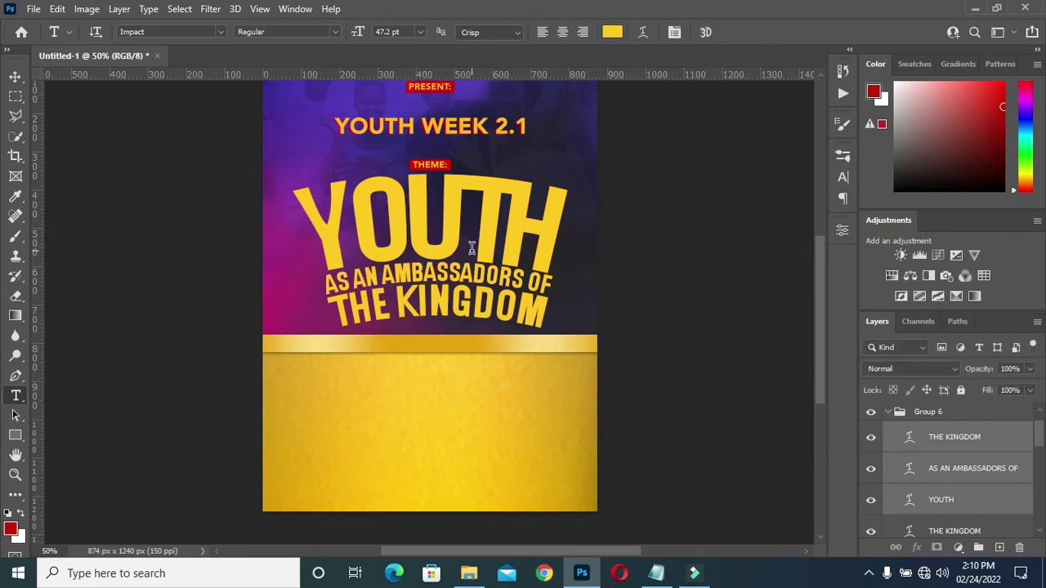
key(Right)
key(Right)
key(Right)
key(Right)
key(Right)
key(Right)
key(Right)
key(Right)
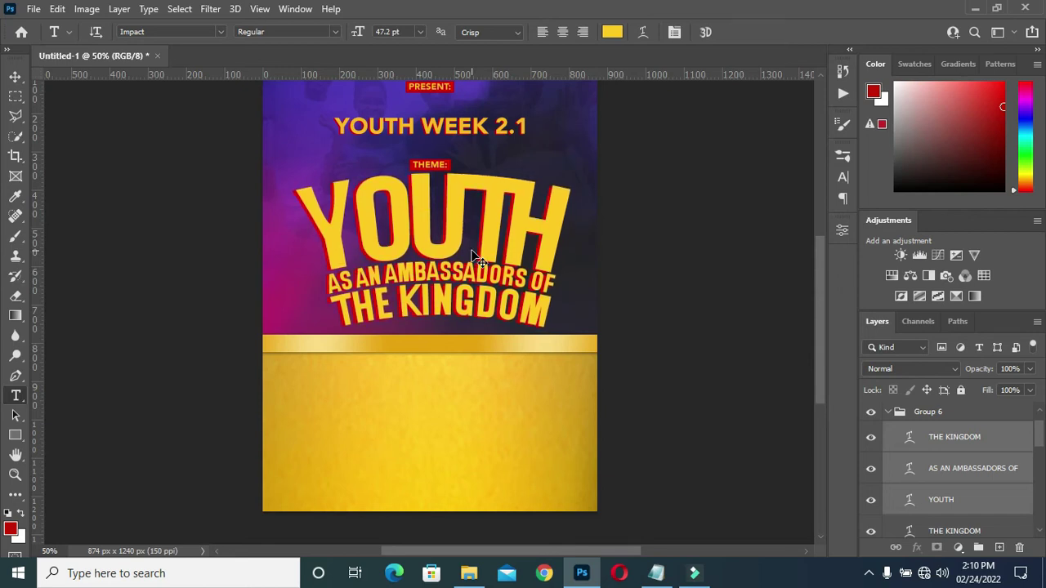
Centre Group 6 horizontally on the canvas
click(16, 76)
click(888, 412)
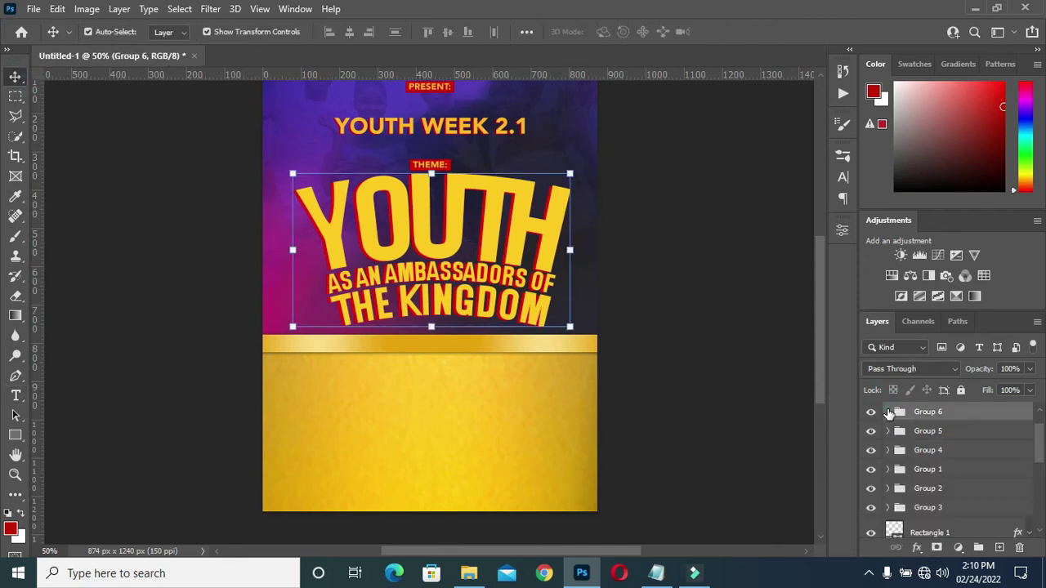
key(ctrl+a)
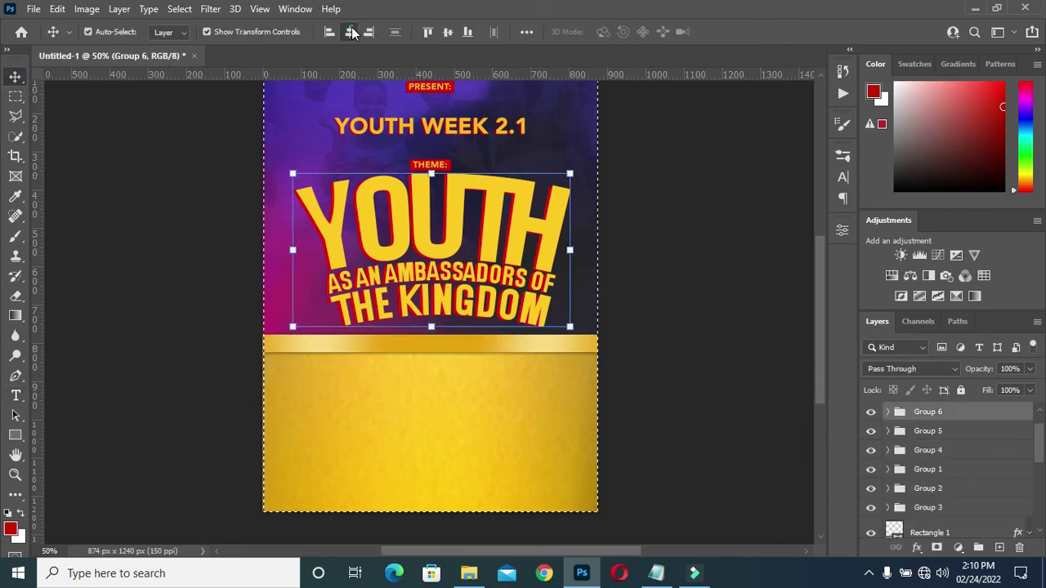
click(349, 31)
drag(507, 235, 506, 237)
key(ctrl+d)
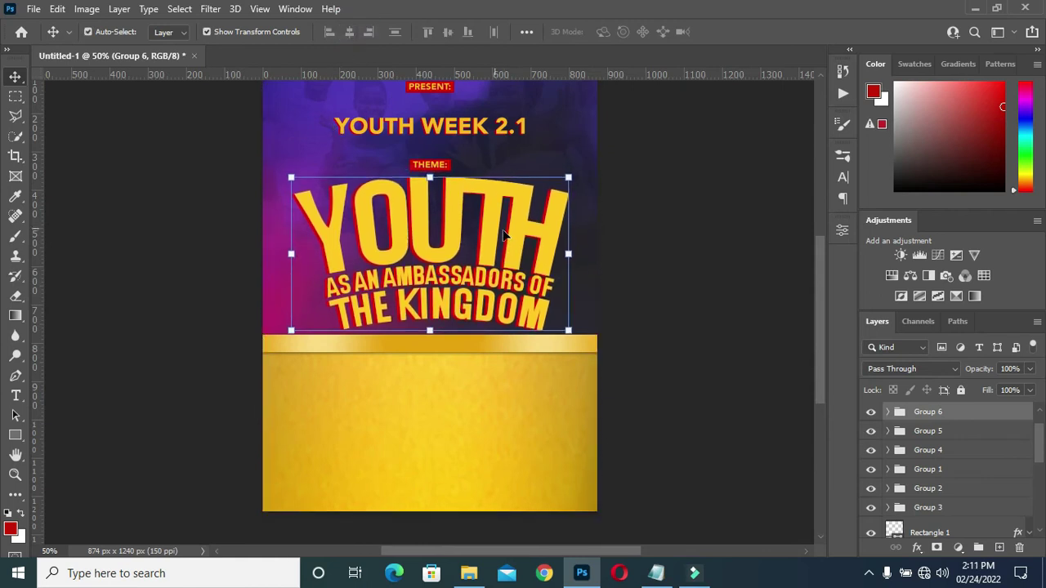
click(625, 254)
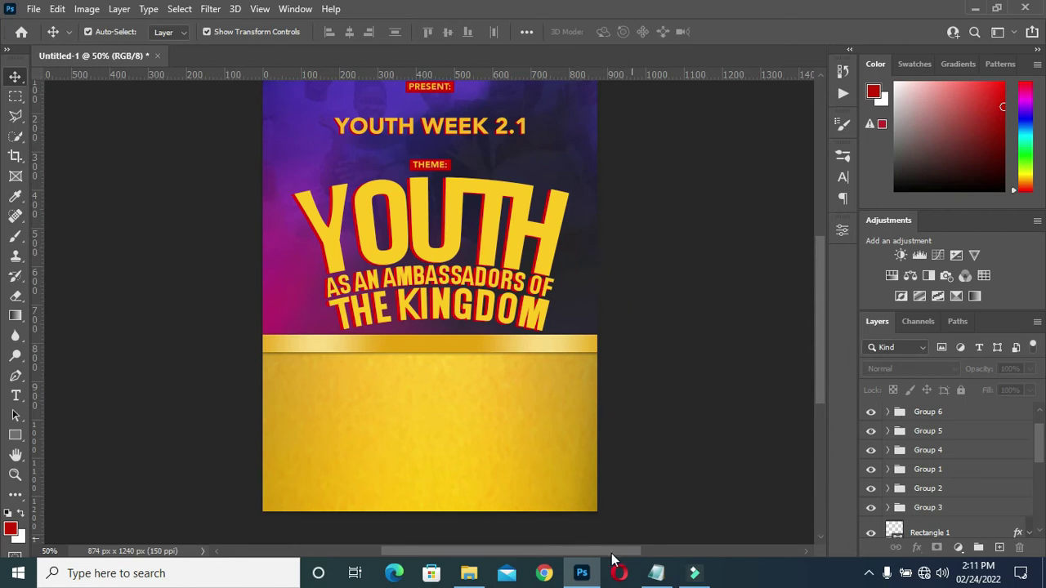
Drag the pngtree gold texture image from the resources folder into the flyer, one layer lower
click(471, 575)
click(380, 370)
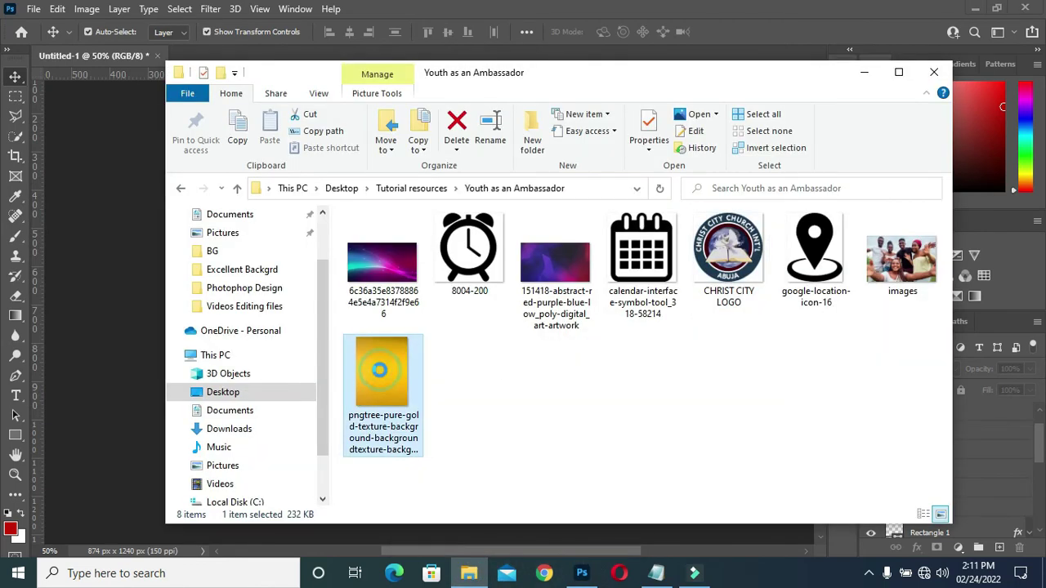
drag(387, 369, 474, 418)
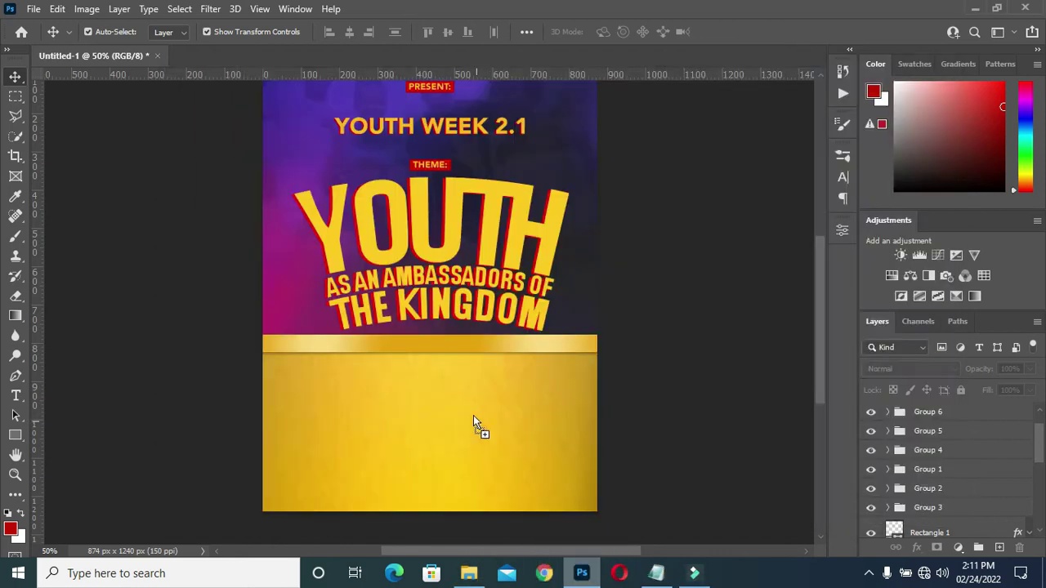
drag(718, 387, 816, 412)
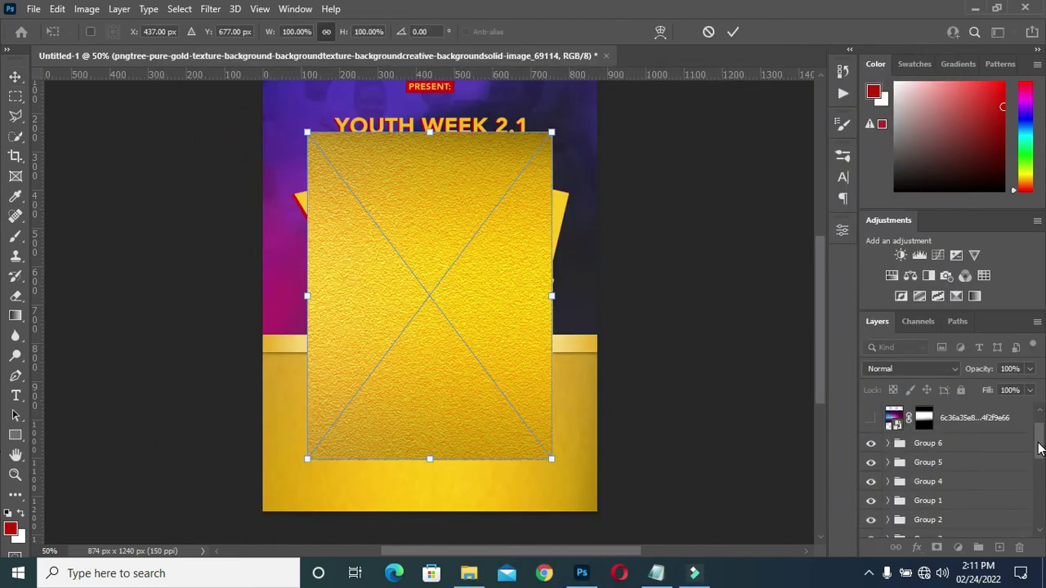
drag(985, 426, 929, 460)
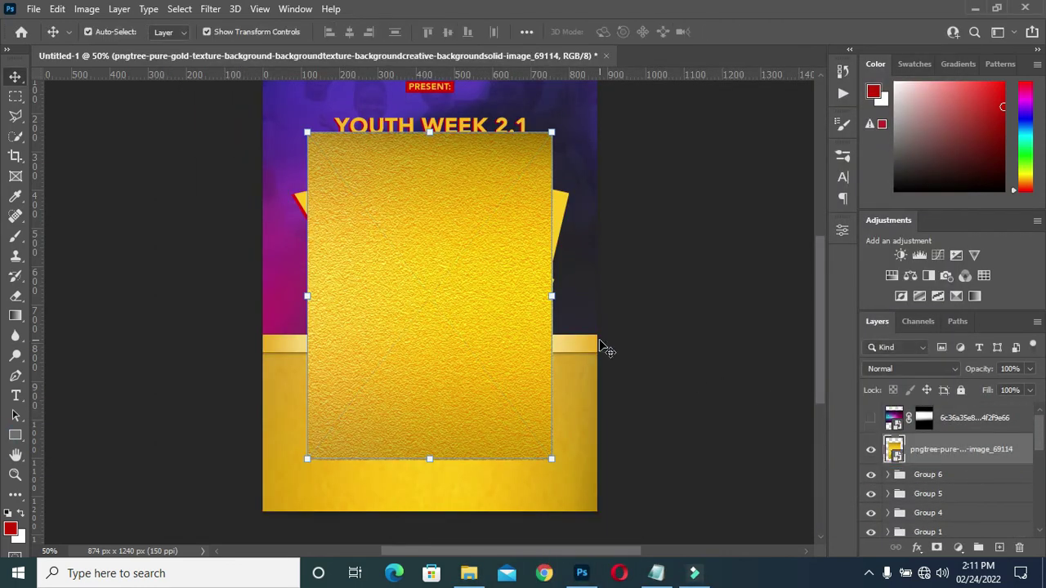
Rotate the gold texture 90°, scale it to 108.91% and nudge it slightly up
drag(571, 114, 611, 429)
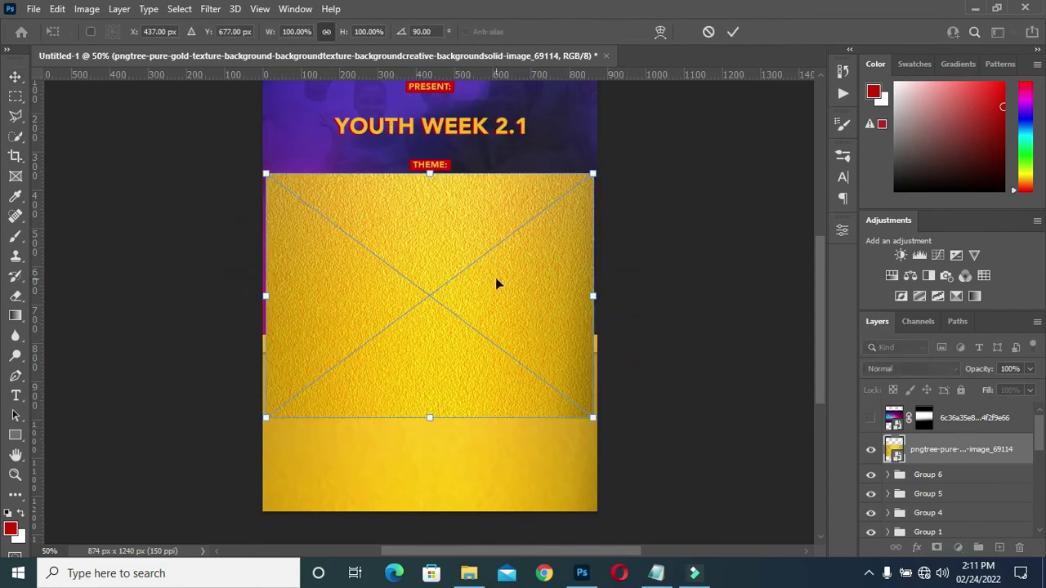
drag(426, 171, 427, 152)
key(shift+Up)
key(shift+Up)
key(shift+Up)
key(shift+Up)
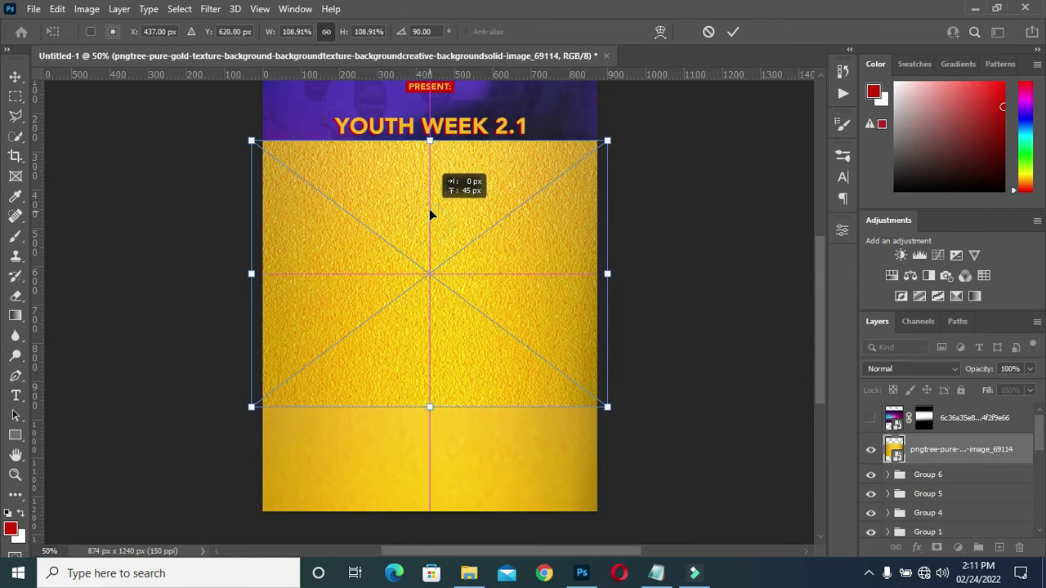
click(210, 9)
mouse_move(235, 9)
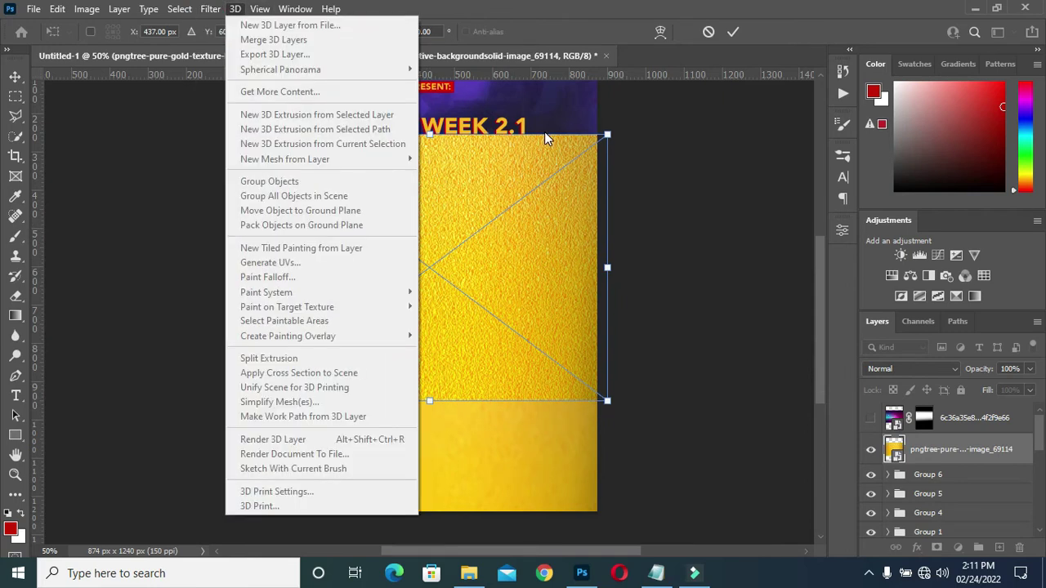
click(734, 33)
Apply a Gaussian Blur with radius 3.8 px to the gold texture
click(210, 9)
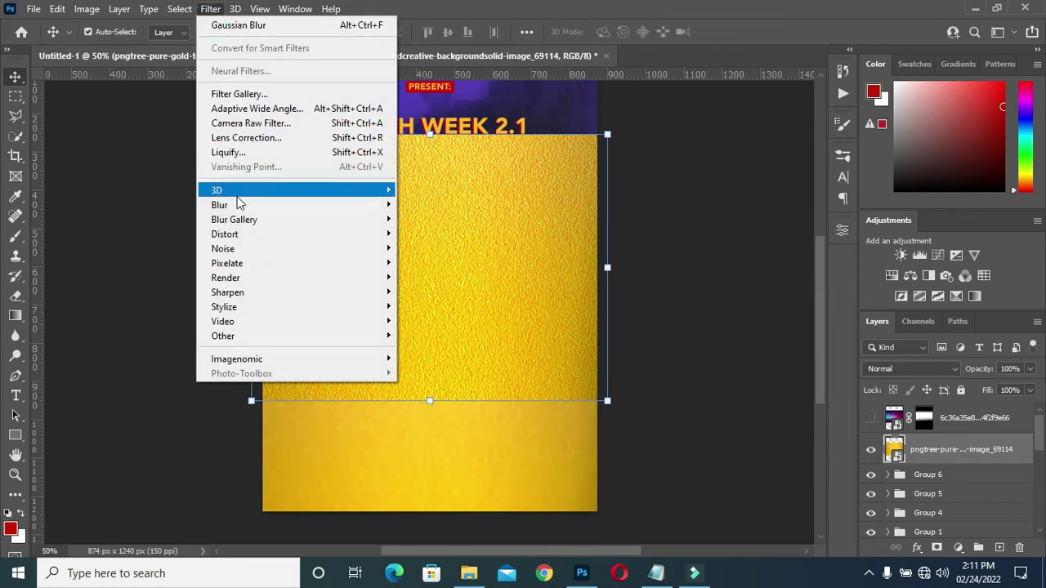
mouse_move(239, 204)
click(427, 263)
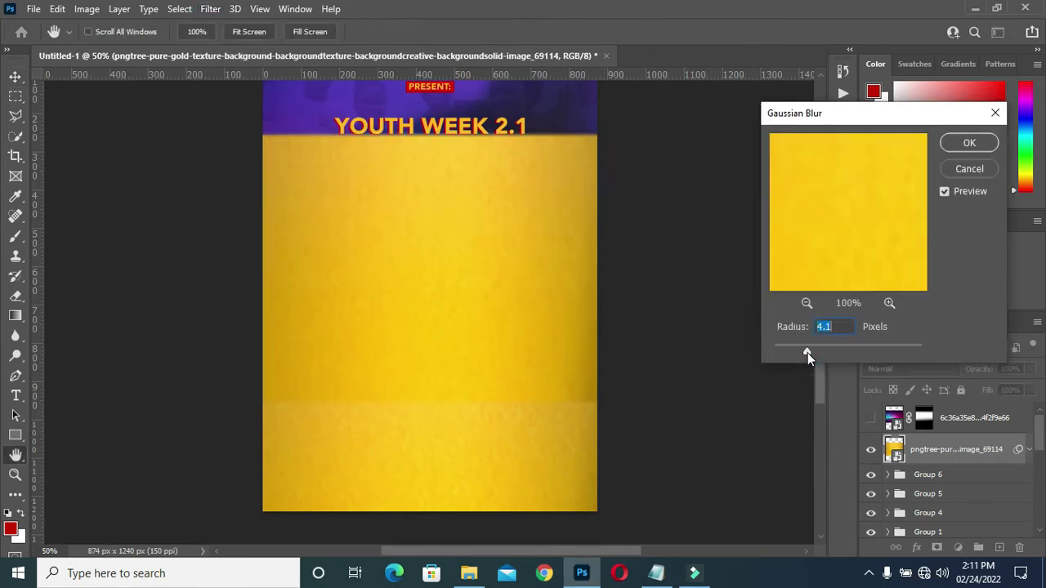
click(968, 143)
click(1027, 450)
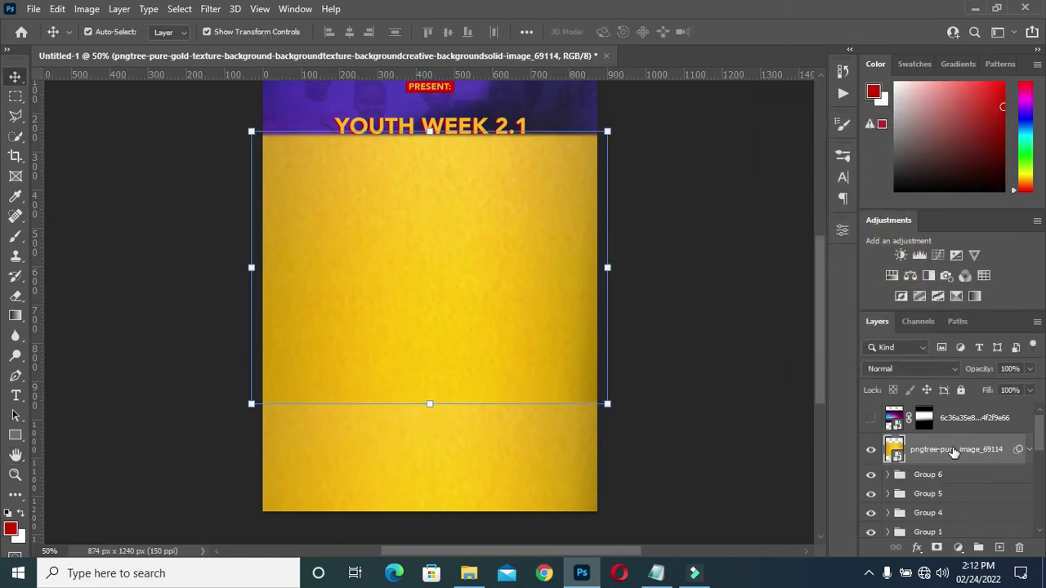
Move the gold texture into Group 6 above THE KINGDOM and clip it to that text
click(888, 476)
drag(931, 451, 936, 490)
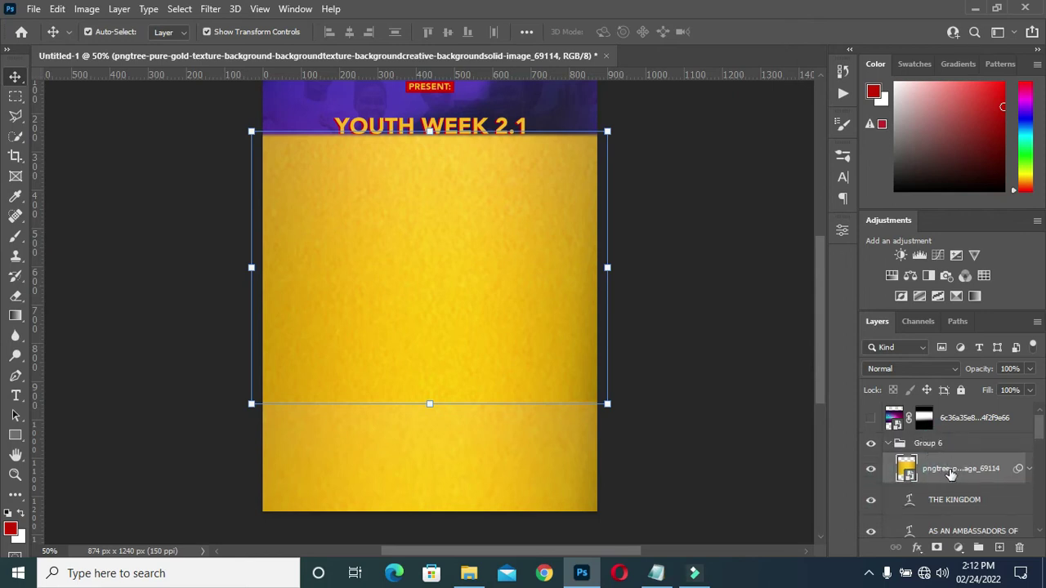
right_click(950, 474)
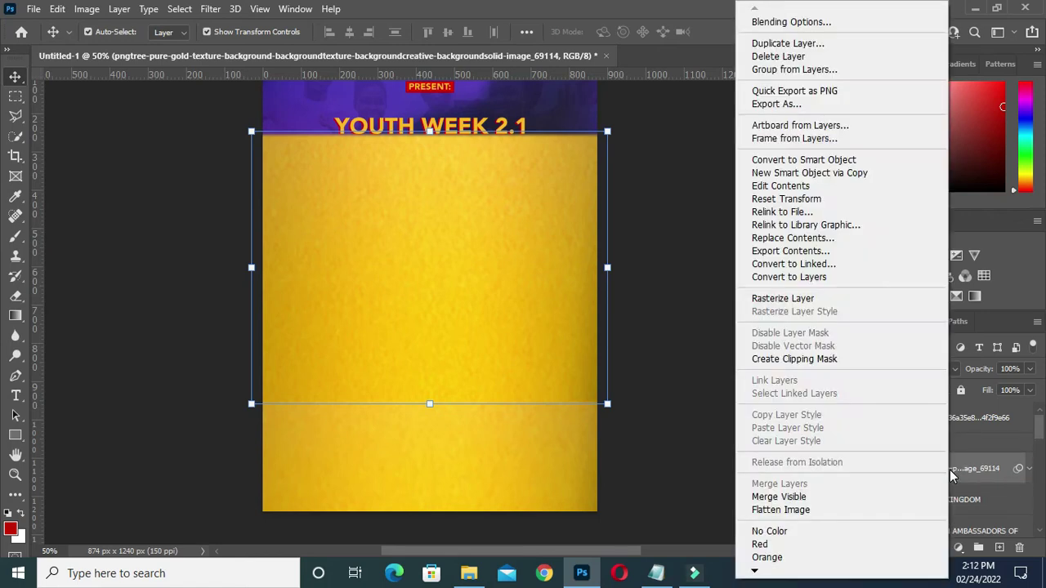
click(790, 360)
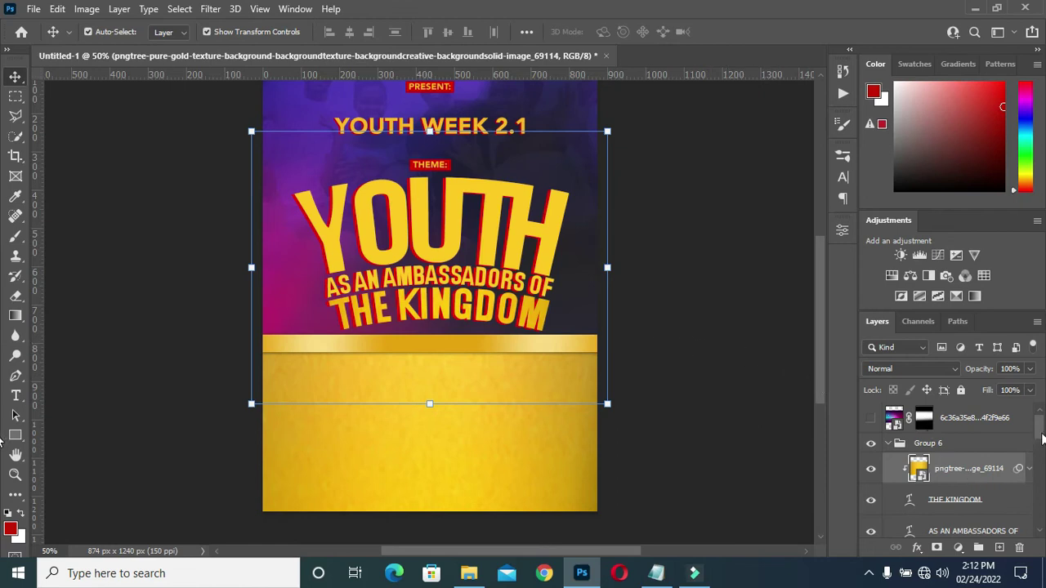
drag(1040, 439, 1041, 451)
Duplicate the texture twice, place copies above AS AN AMBASSADORS OF and YOUTH, and clip them
click(974, 419)
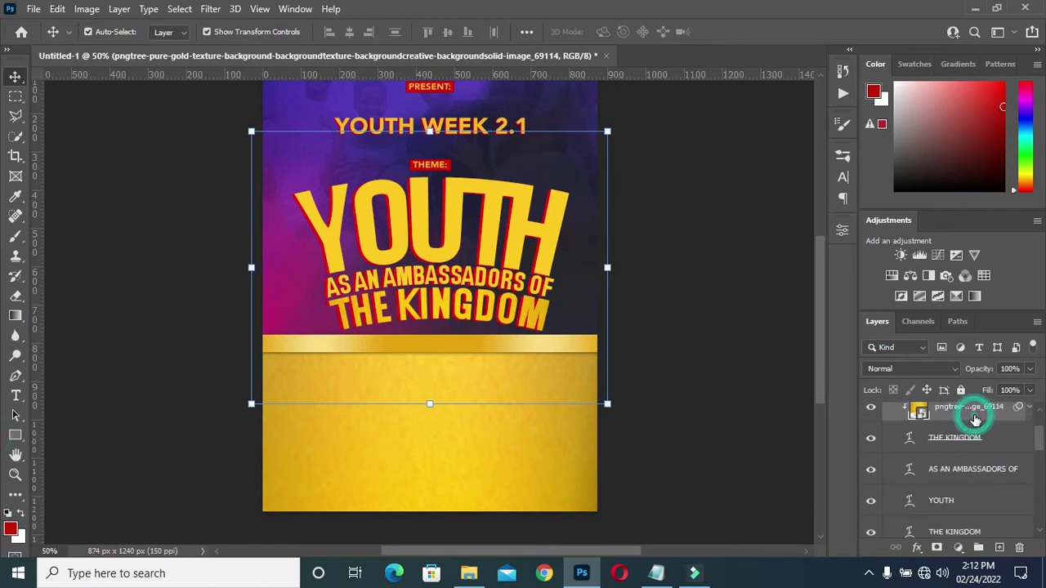
key(ctrl+j)
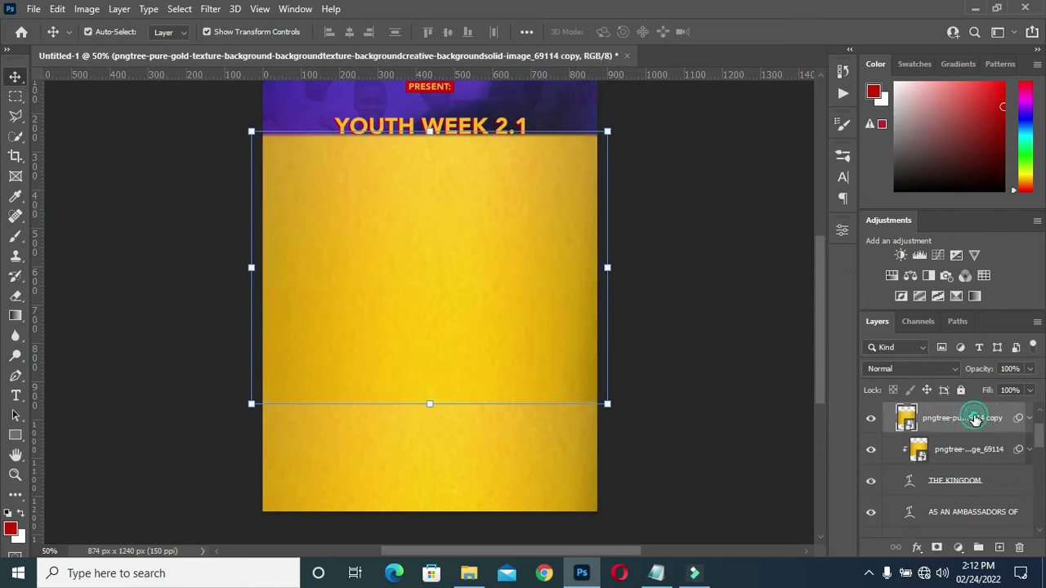
drag(975, 419, 965, 507)
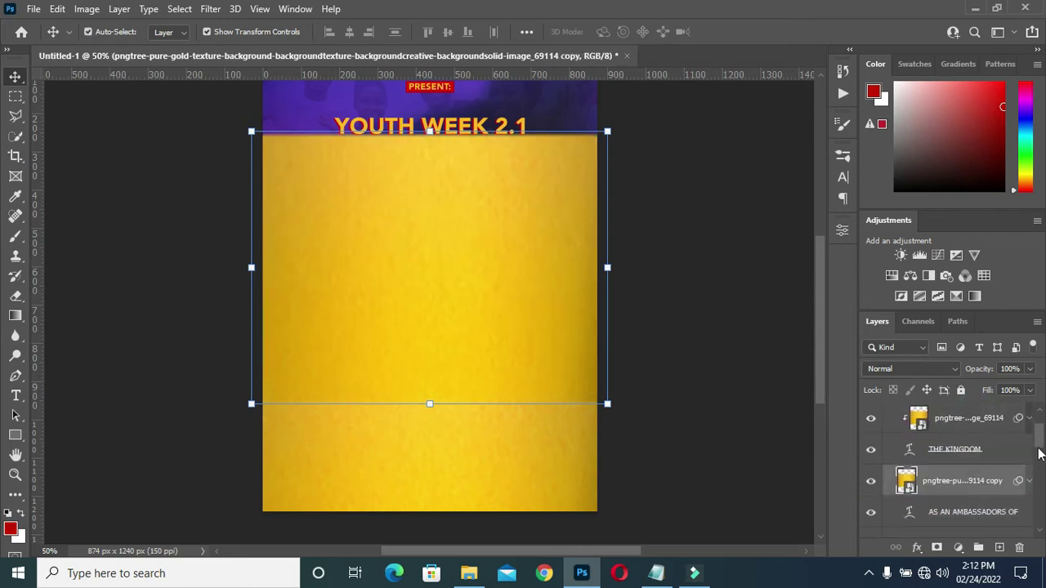
drag(1039, 453, 1038, 463)
key(ctrl+j)
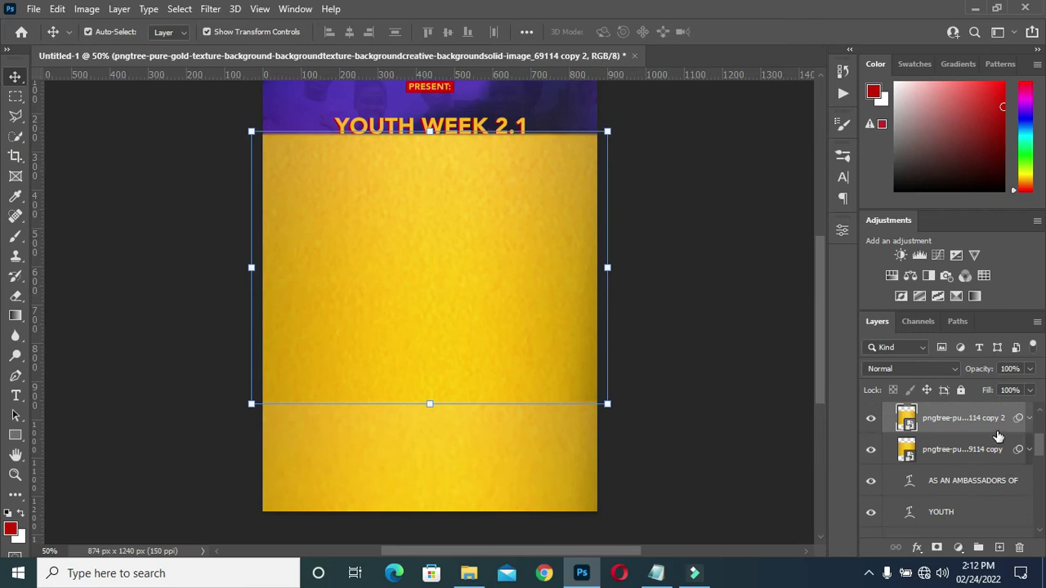
drag(990, 423, 975, 500)
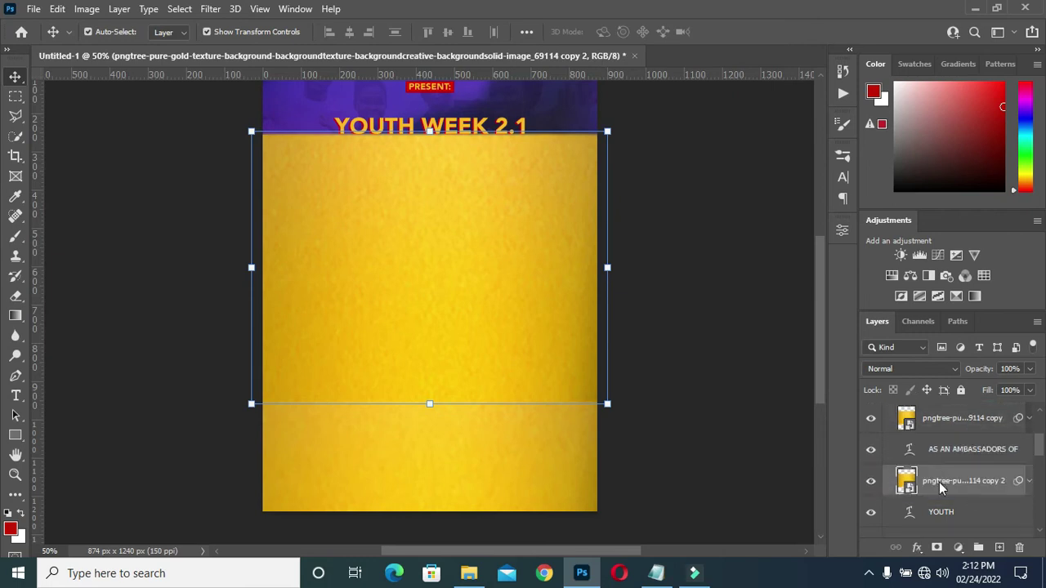
right_click(939, 486)
click(791, 360)
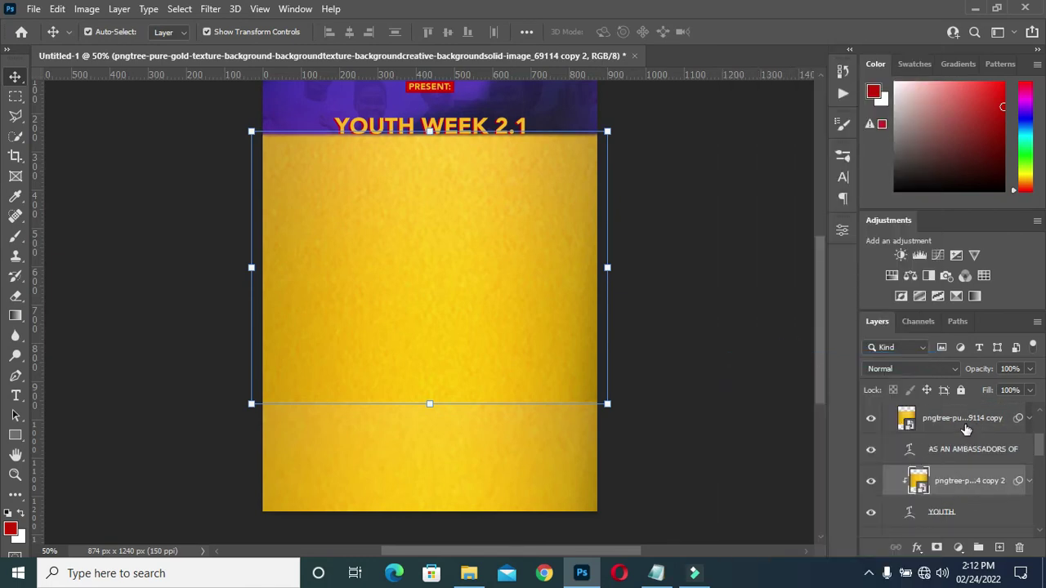
click(965, 425)
right_click(966, 423)
click(809, 361)
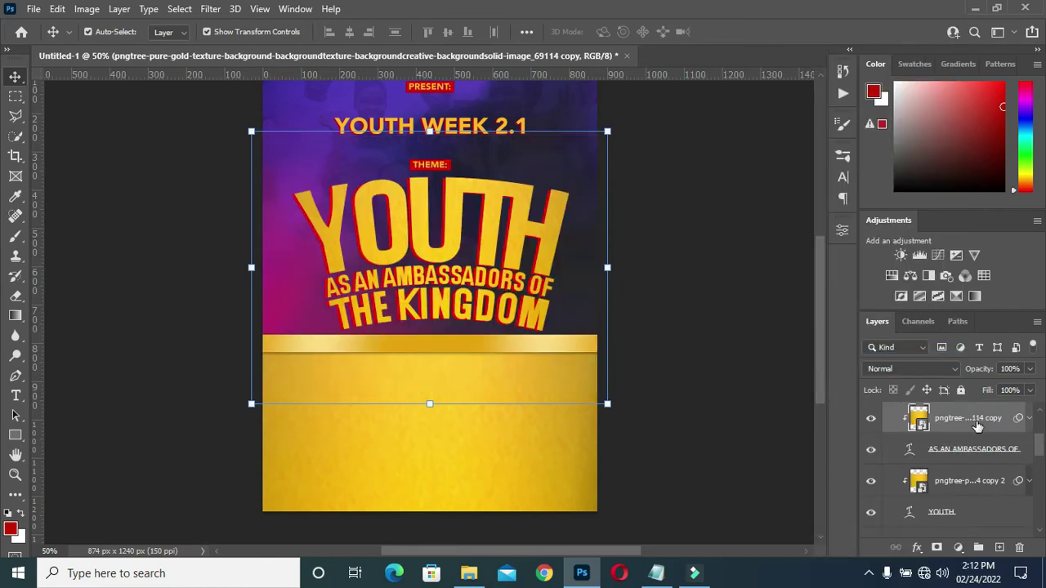
drag(1039, 444, 1039, 424)
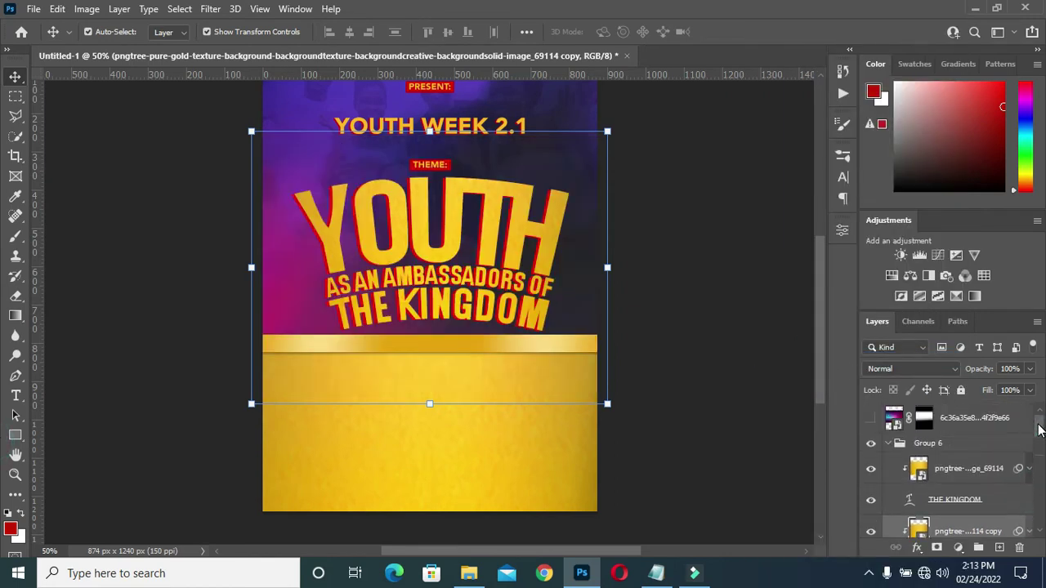
click(884, 445)
Add a Bevel & Emboss layer effect to Group 6
click(888, 443)
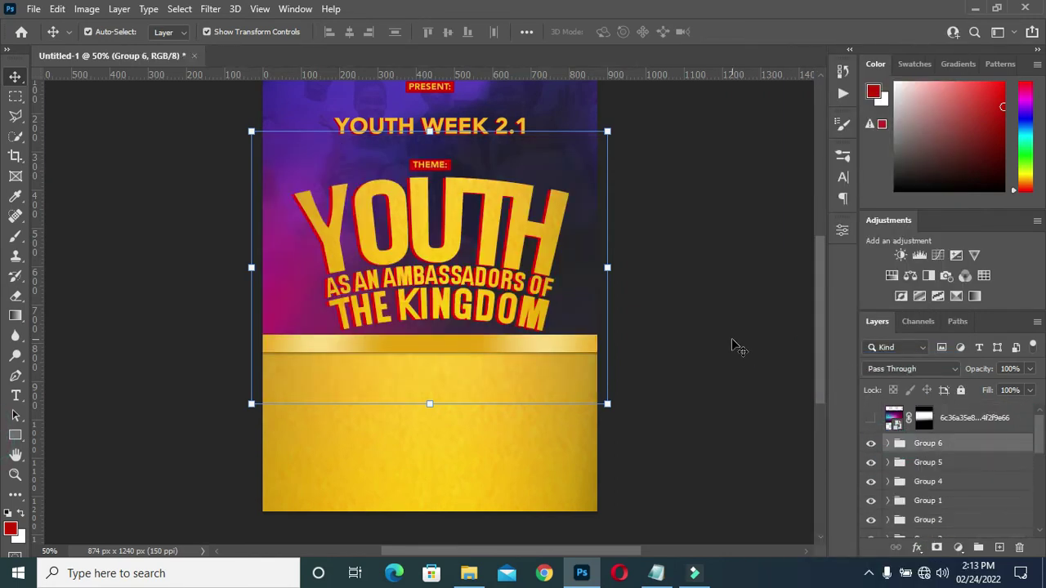
click(731, 343)
scroll(487, 256, down, 1)
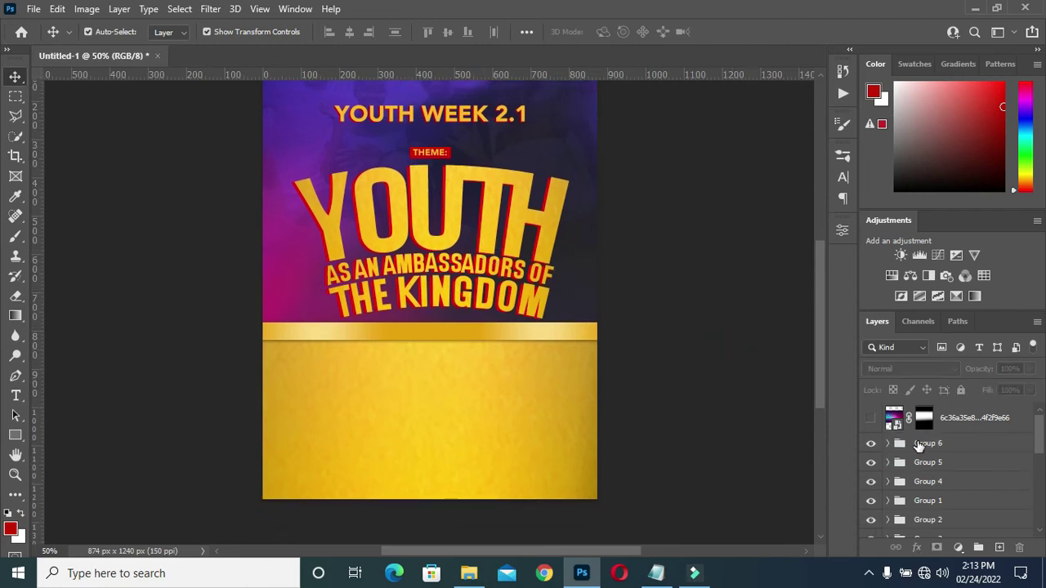
click(918, 445)
click(916, 549)
click(794, 482)
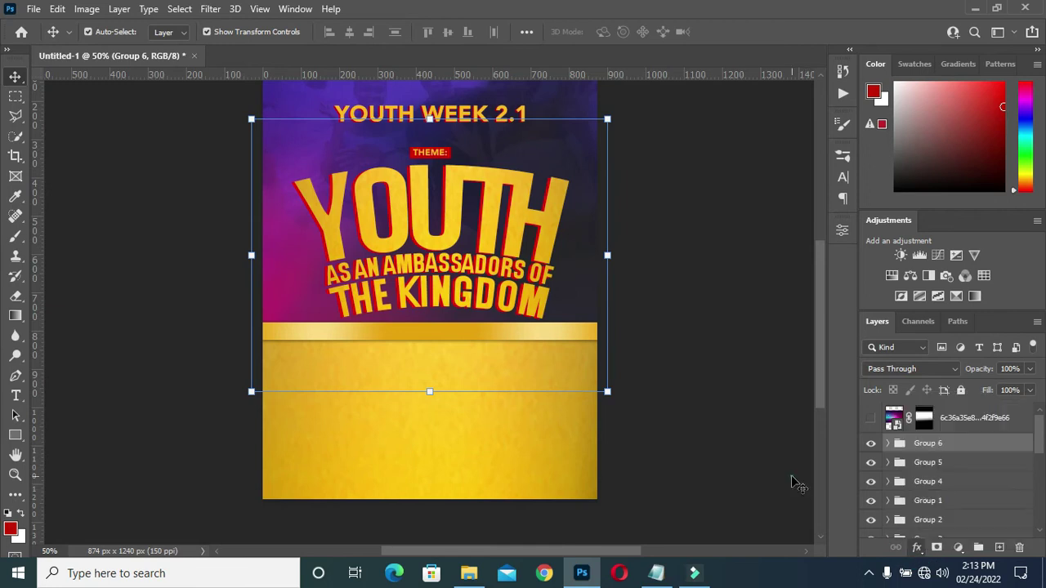
click(916, 547)
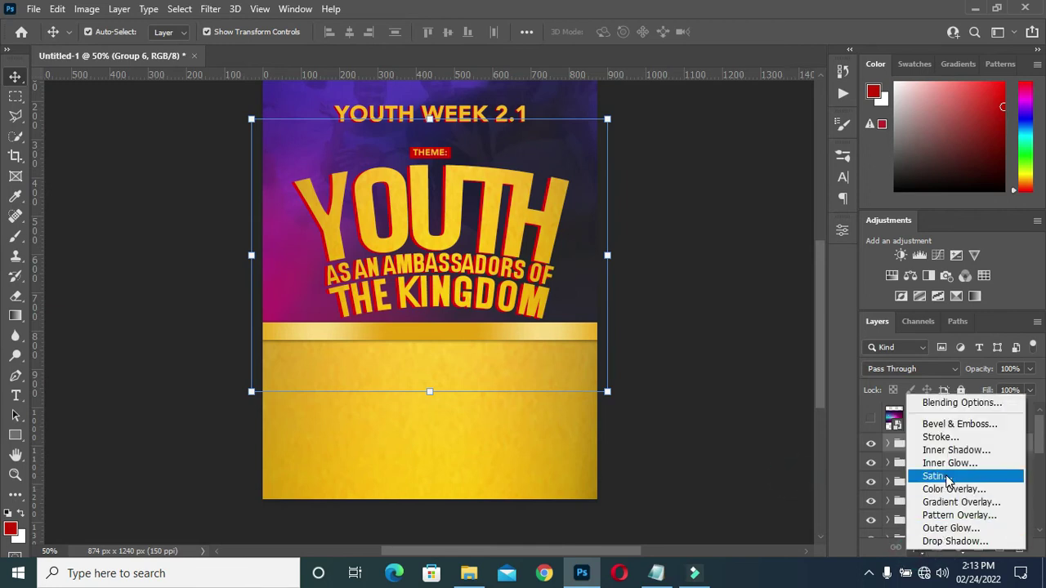
click(948, 420)
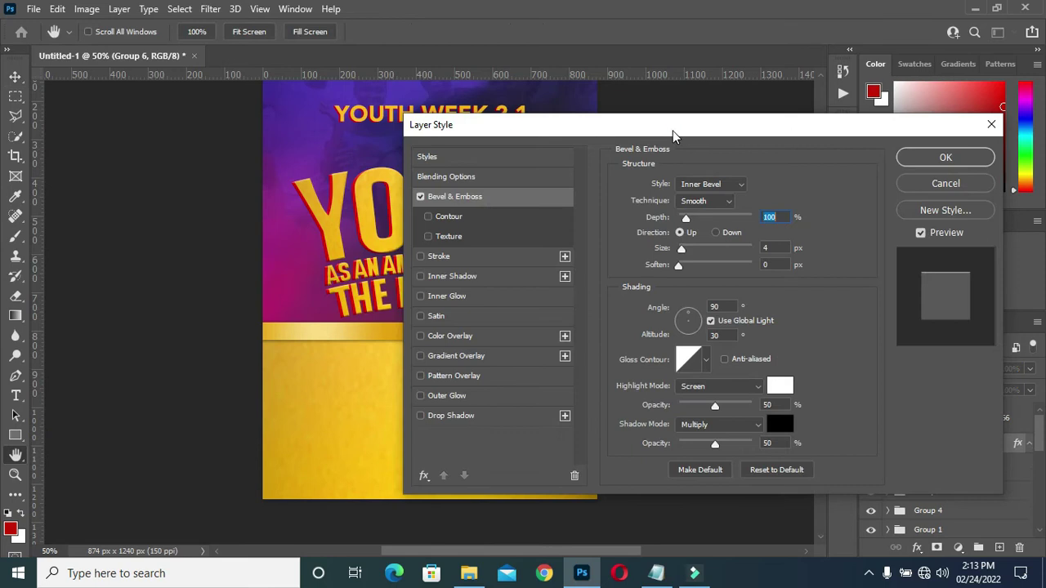
Set the bevel to Depth 84 and Size 7 with a custom contour shape
drag(674, 133, 844, 149)
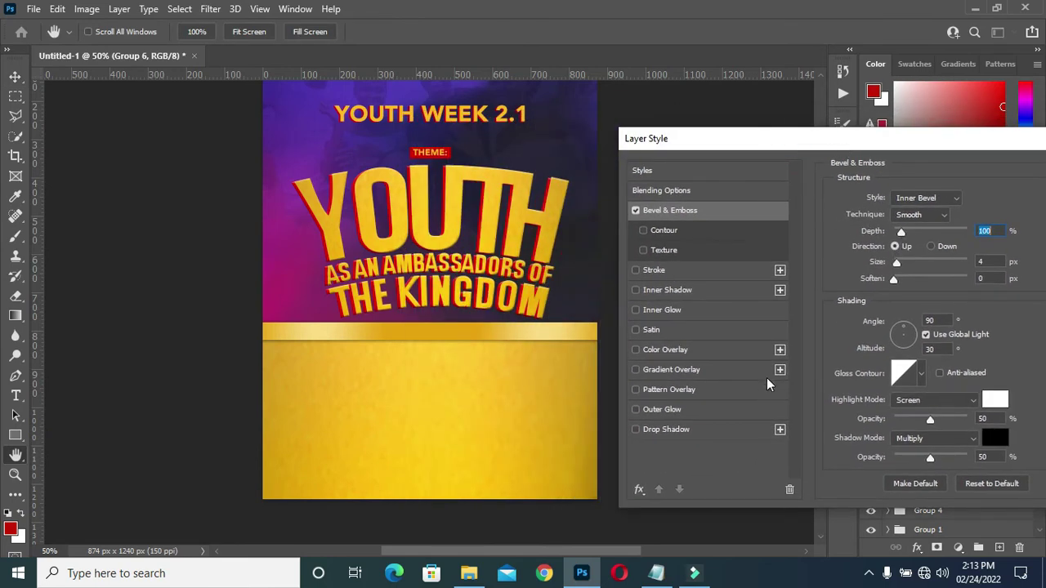
click(909, 234)
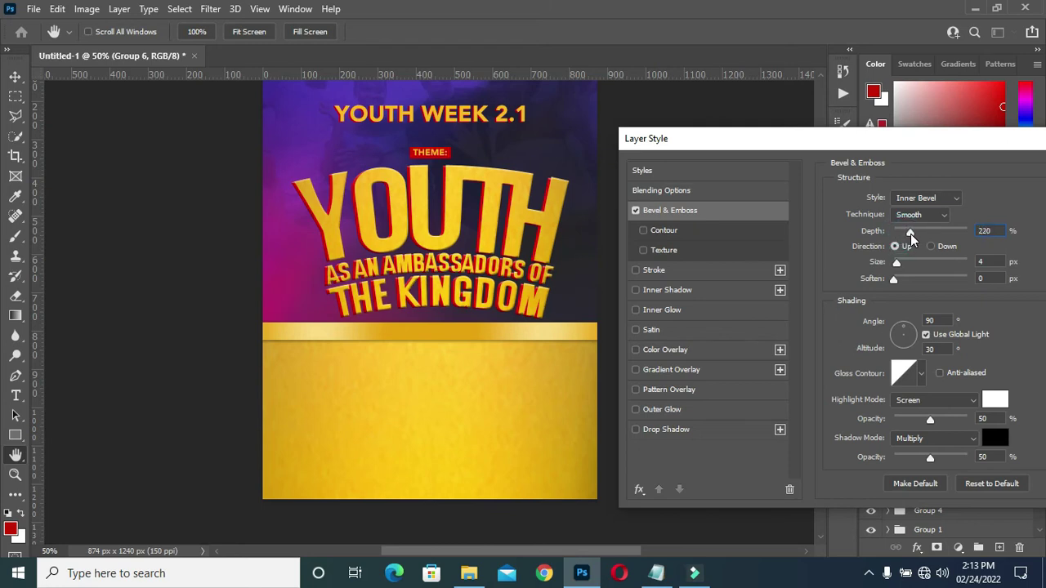
click(909, 234)
drag(898, 264, 897, 265)
click(899, 233)
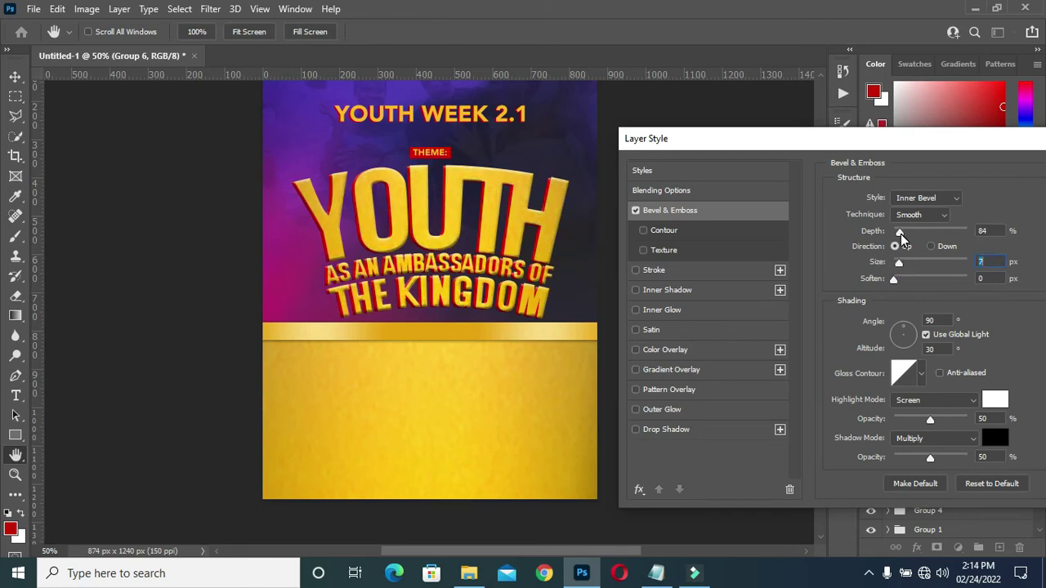
click(900, 234)
click(704, 234)
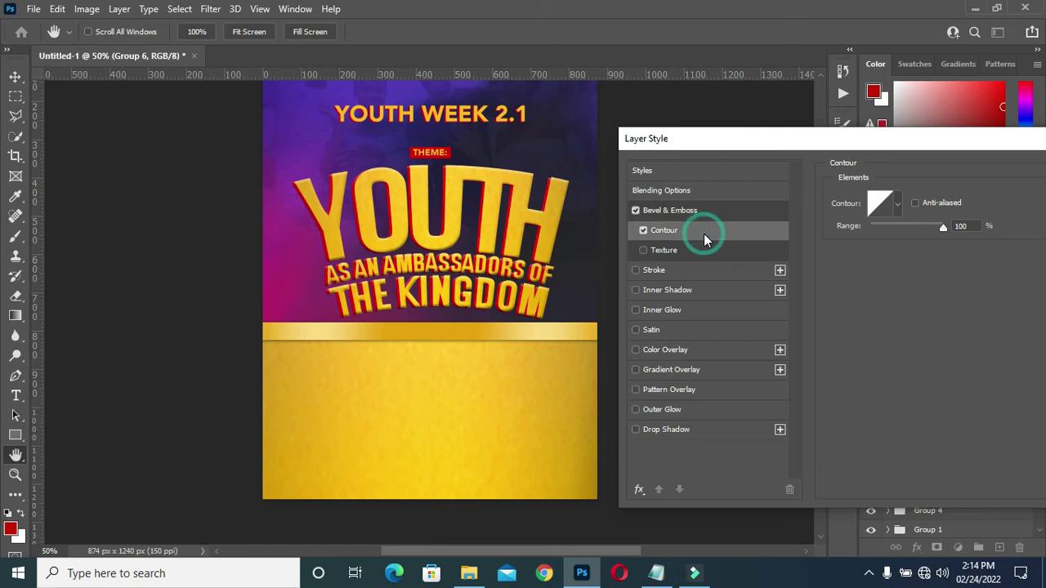
click(898, 204)
click(921, 239)
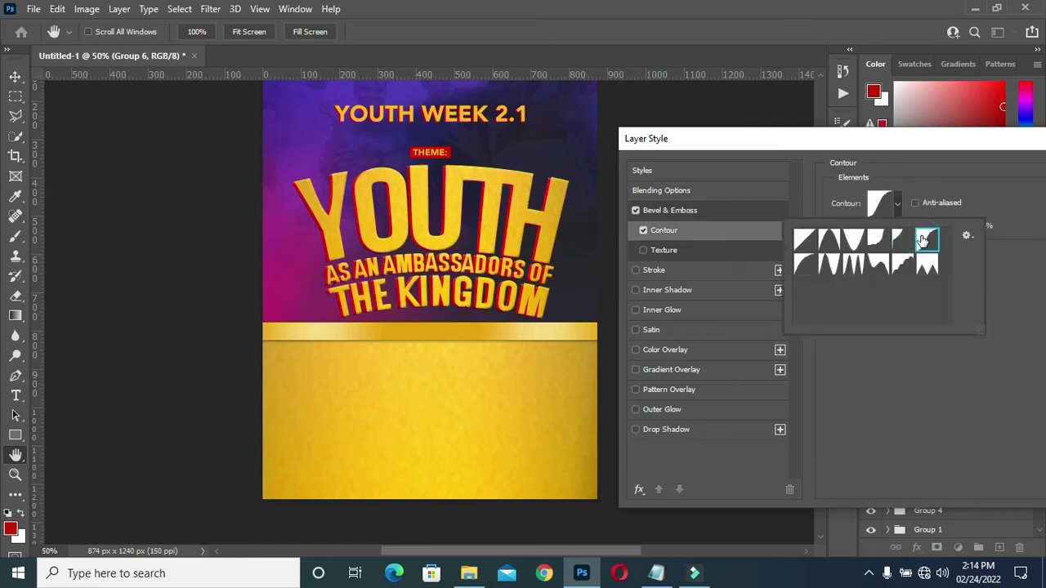
click(969, 168)
Add a Drop Shadow at 71% opacity and 9% spread, then apply the styles
click(666, 429)
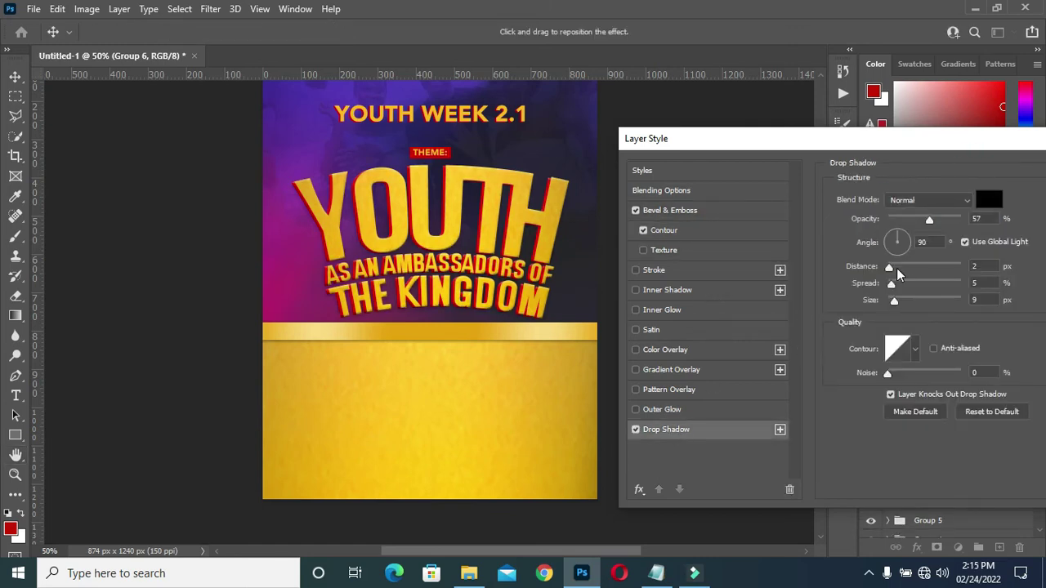
drag(937, 220, 941, 219)
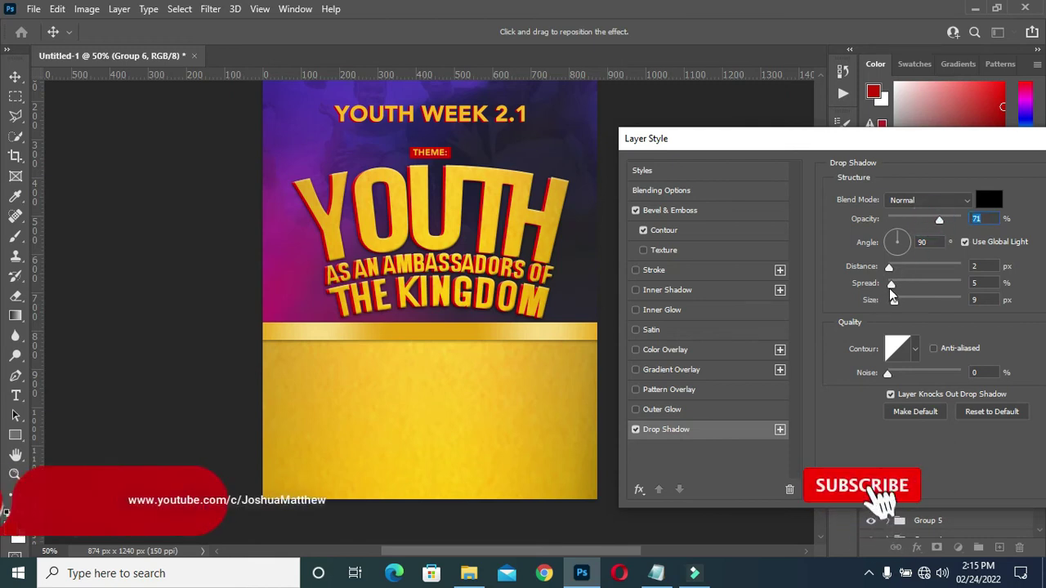
mouse_move(890, 283)
mouse_down()
mouse_move(905, 299)
mouse_move(895, 302)
mouse_up()
drag(963, 146, 660, 141)
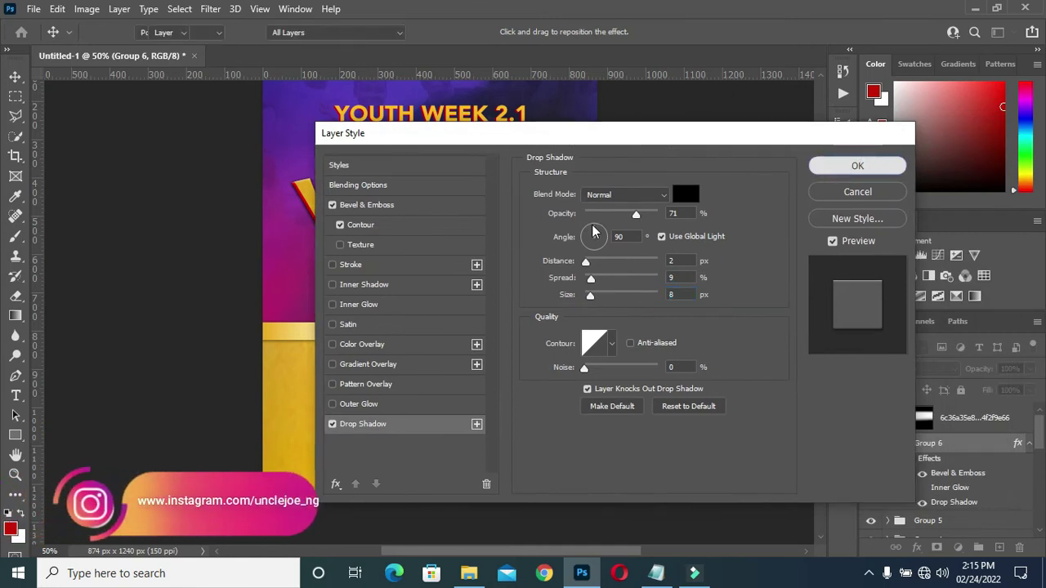
click(857, 165)
mouse_move(822, 284)
mouse_down()
mouse_move(815, 254)
mouse_move(811, 291)
mouse_up()
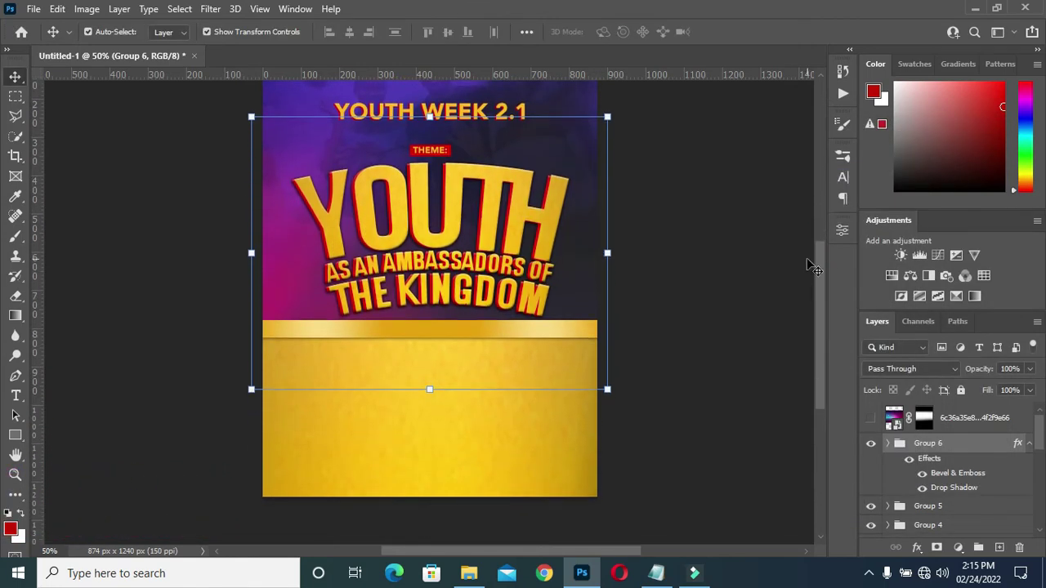
Copy the 'PROGRAMME SCHEDULE:' line from the notes file
key(ctrl+equal)
ctrl+click(747, 250)
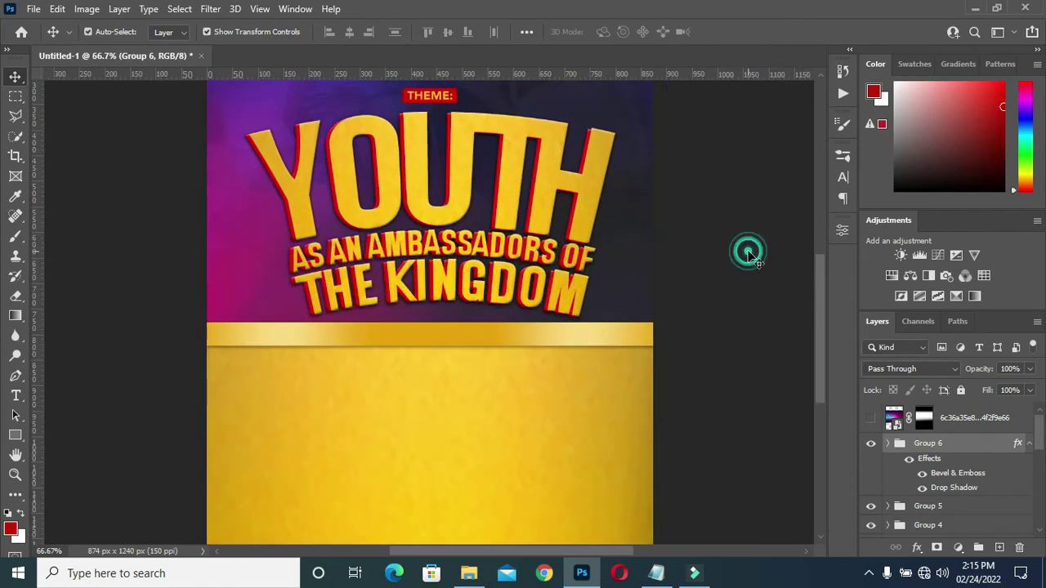
click(823, 302)
drag(823, 304, 818, 327)
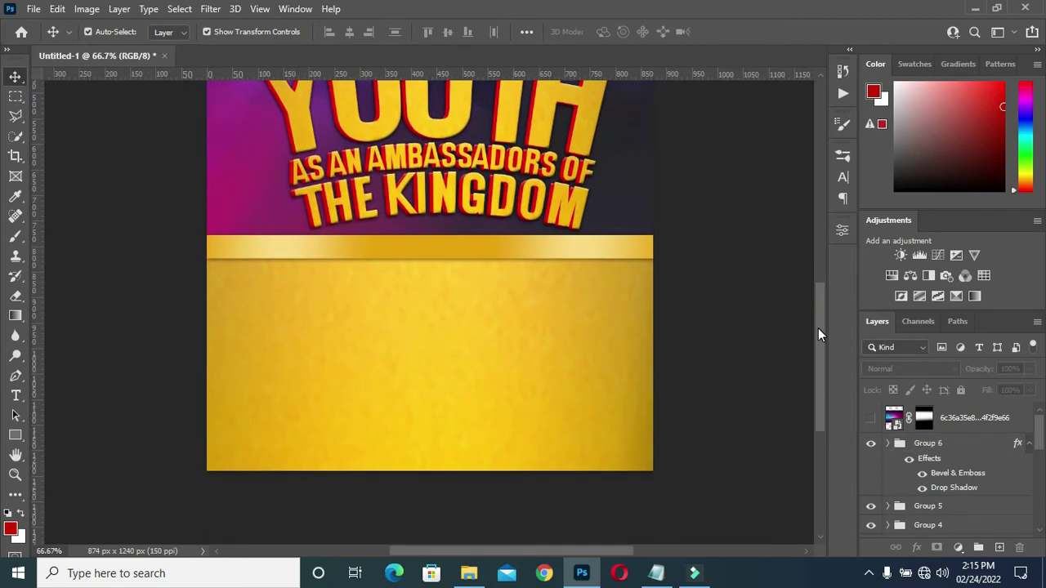
click(658, 572)
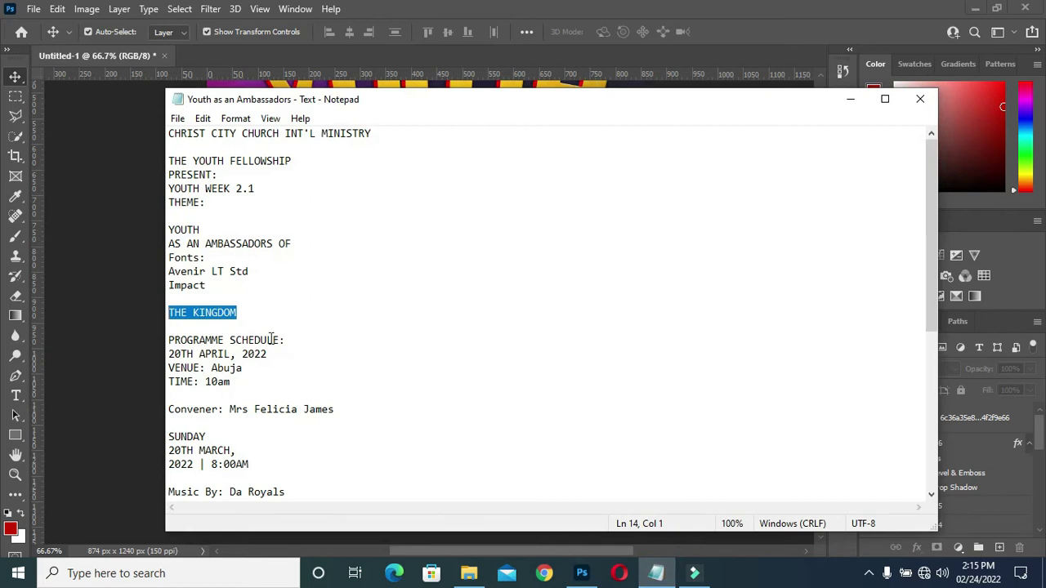
drag(168, 341, 290, 339)
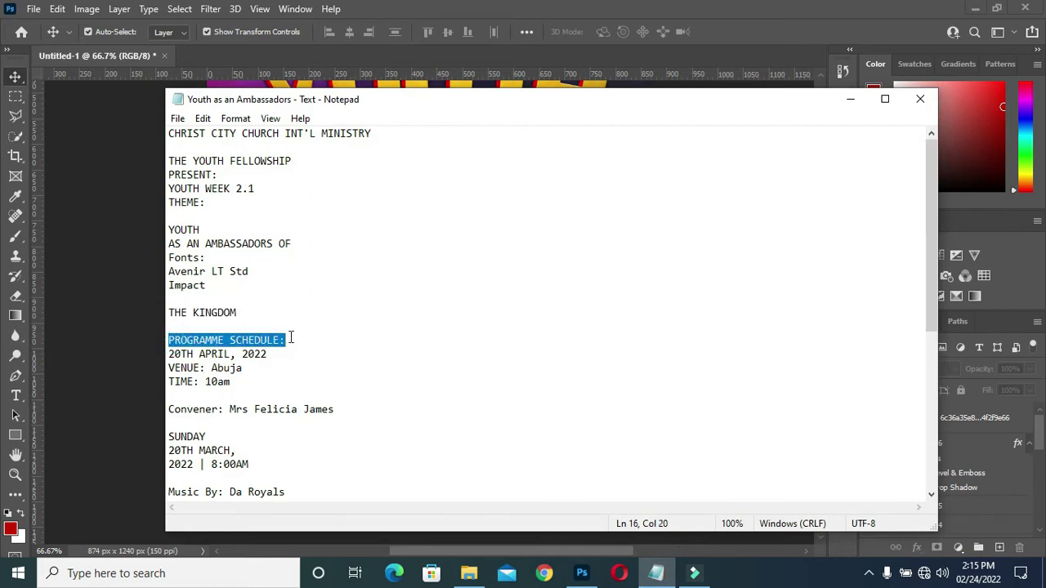
click(849, 98)
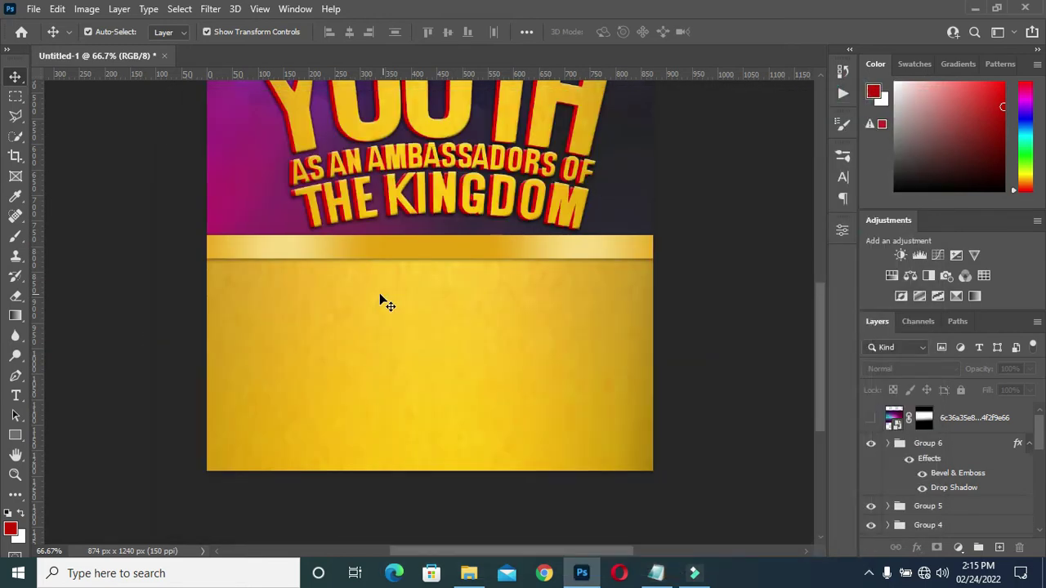
Draw a 260 × 35 px label box at the top-left of the gold panel
right_click(173, 303)
click(15, 435)
click(14, 434)
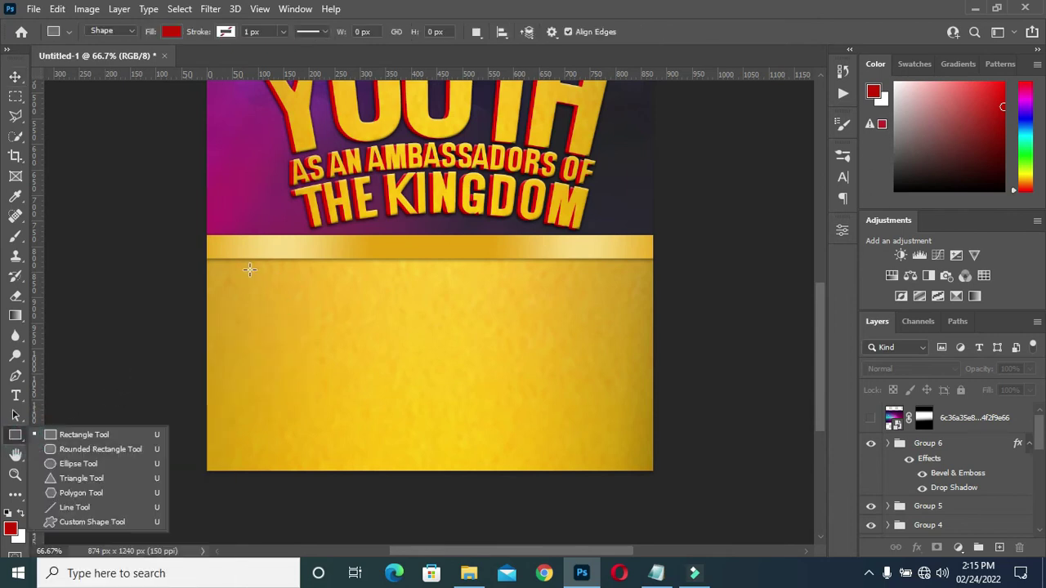
drag(244, 267, 377, 284)
key(ctrl+plus)
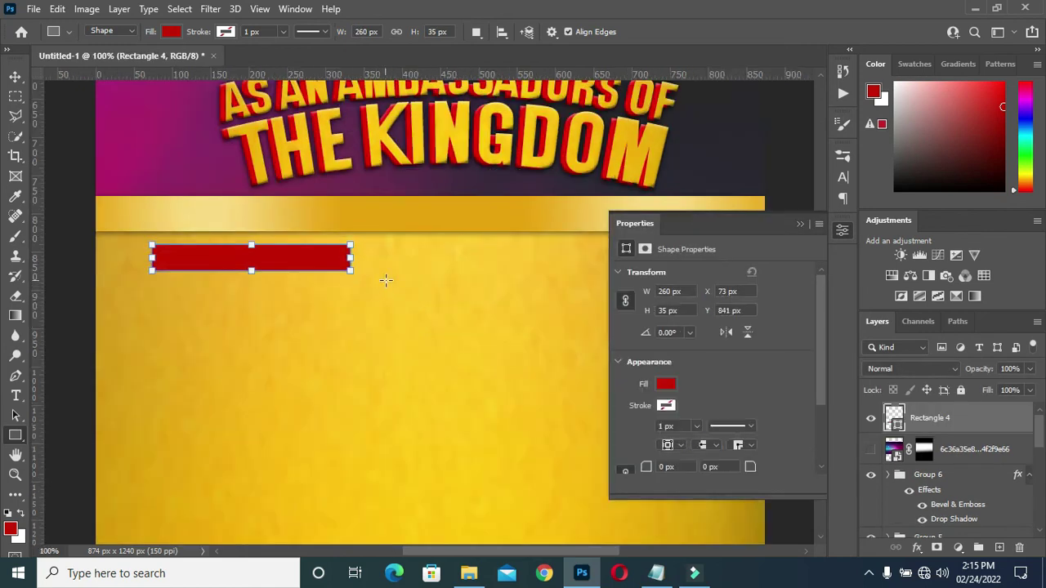
Fill the new label box with pure white
click(665, 384)
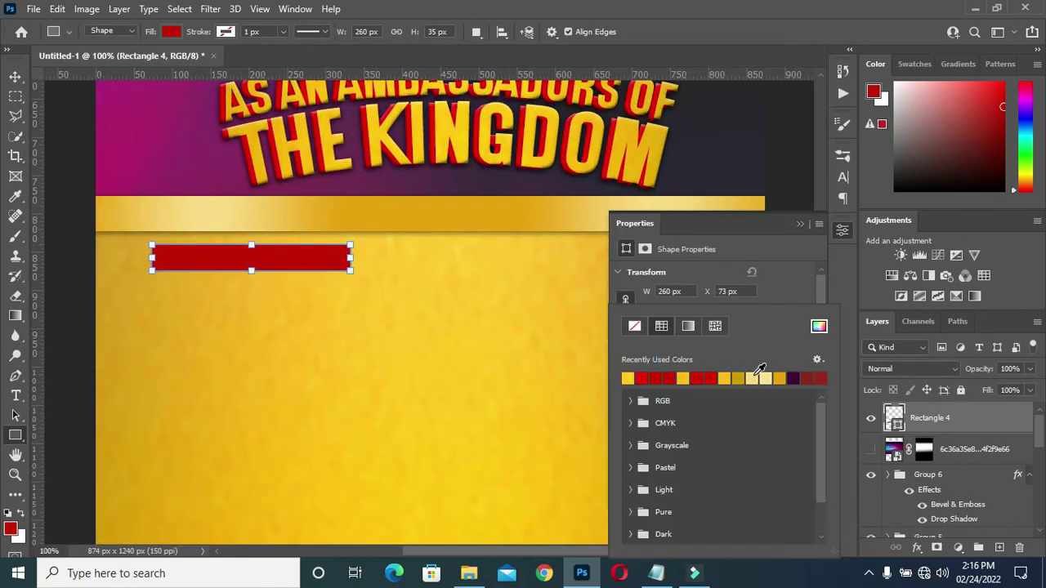
click(765, 378)
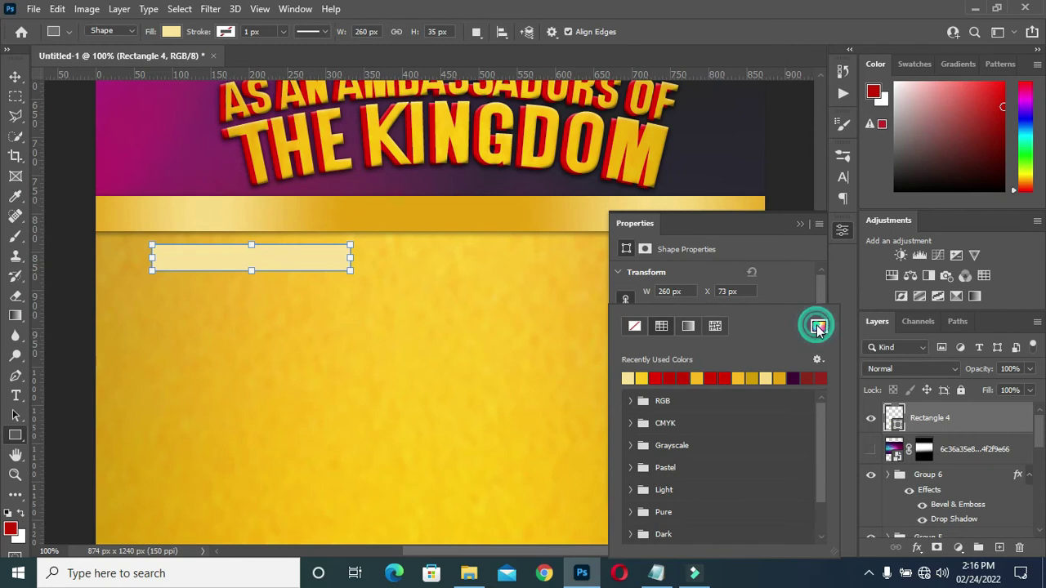
click(819, 326)
drag(718, 183, 631, 157)
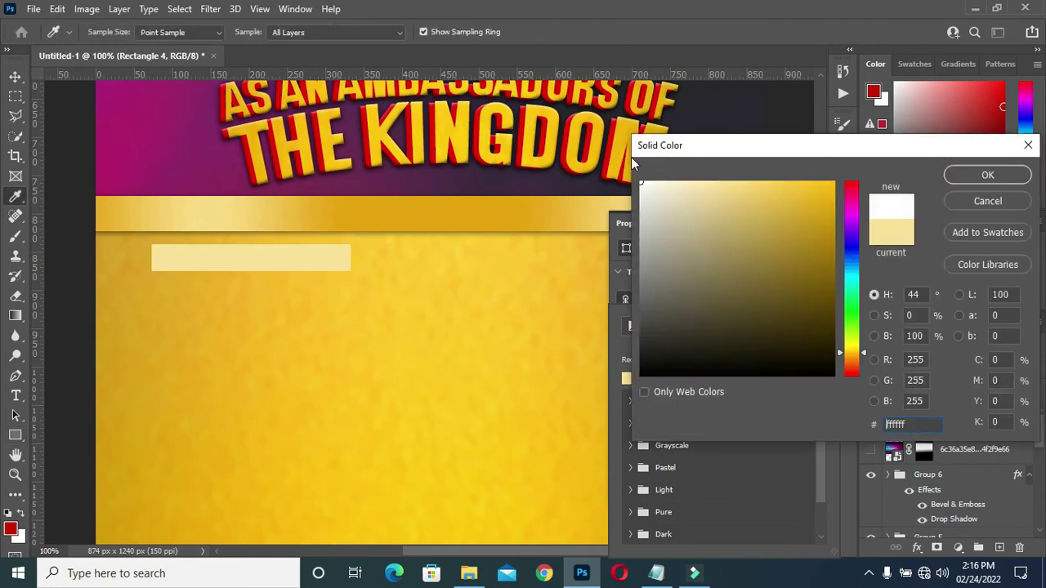
click(987, 175)
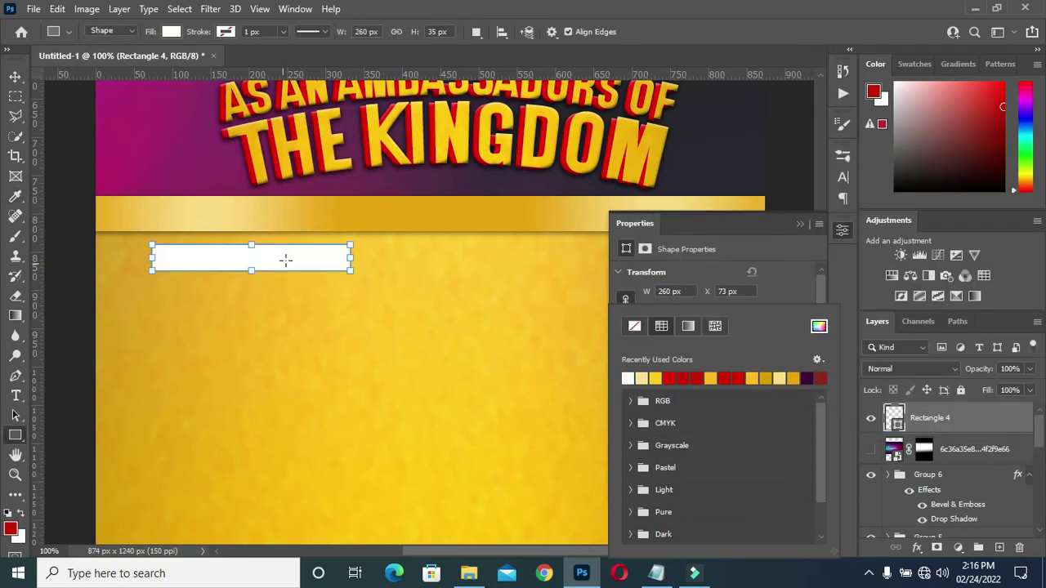
click(845, 238)
click(846, 238)
Add a 'PROGRAMME SCHEDULE:' text layer beside the white box
key(t)
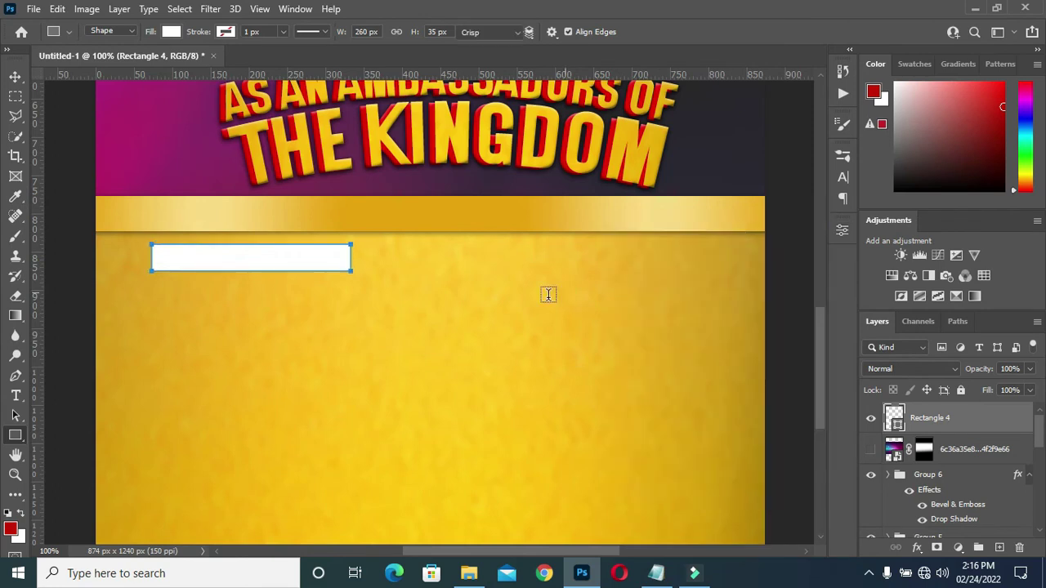
click(408, 308)
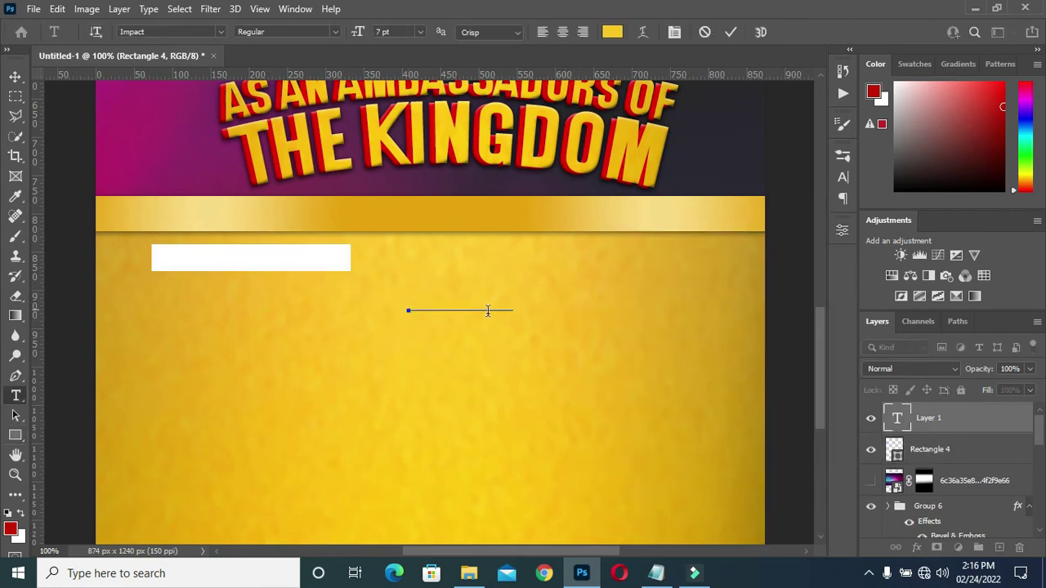
click(731, 32)
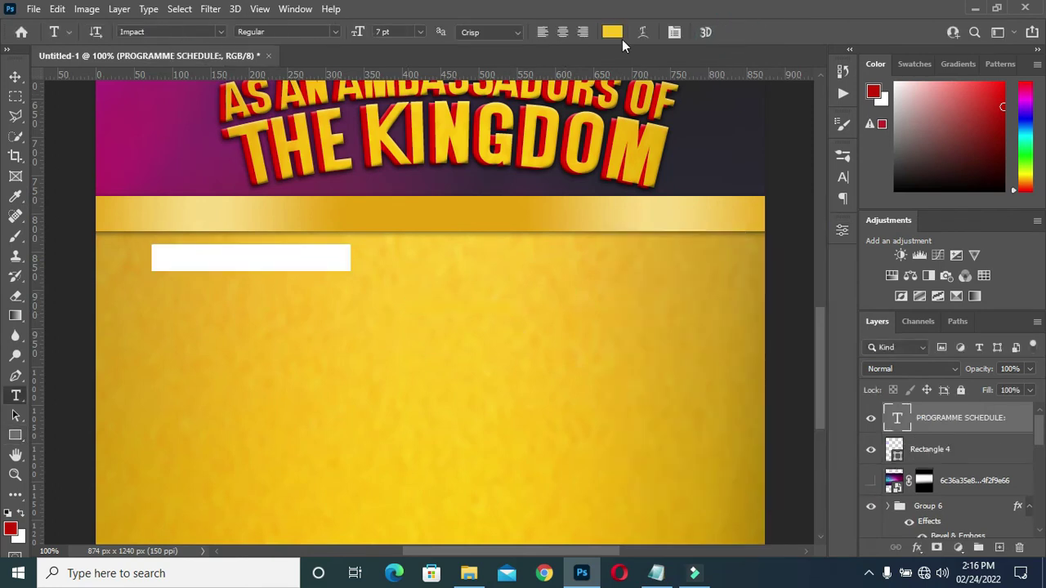
Set the heading text to black Avenir LT Std 95 Black
click(613, 32)
drag(662, 181, 611, 398)
click(967, 174)
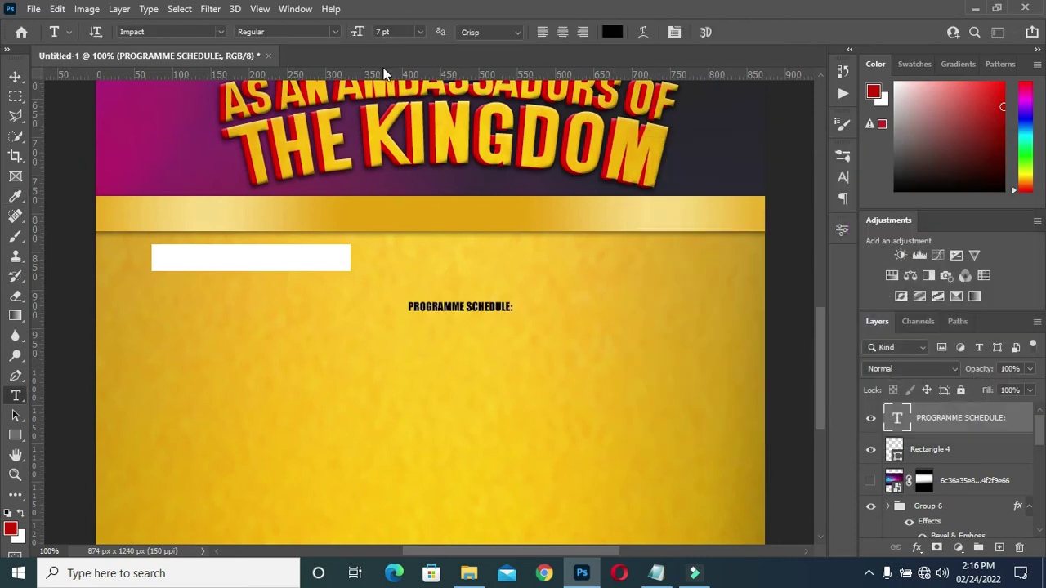
click(220, 32)
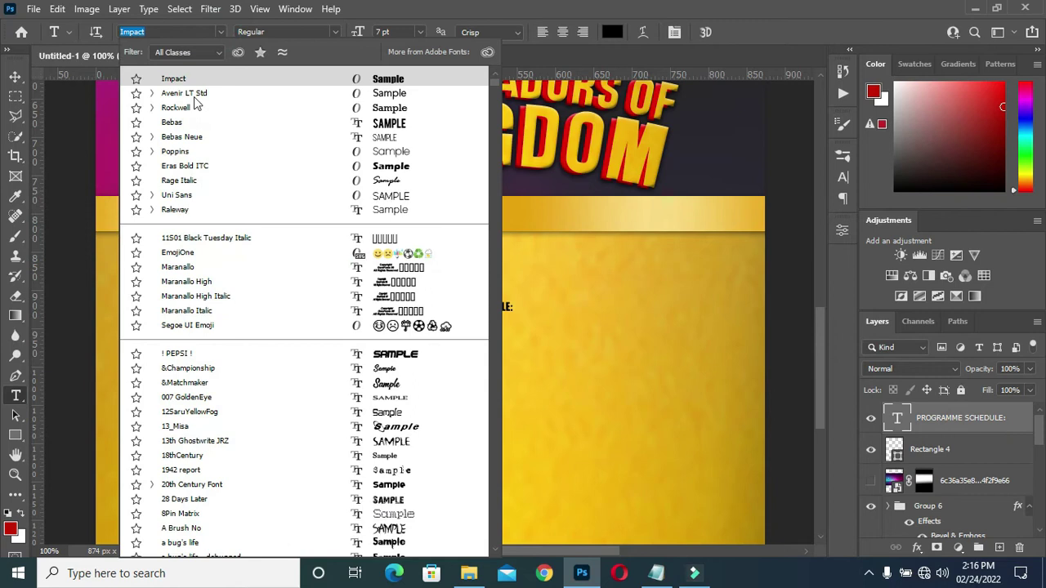
click(152, 93)
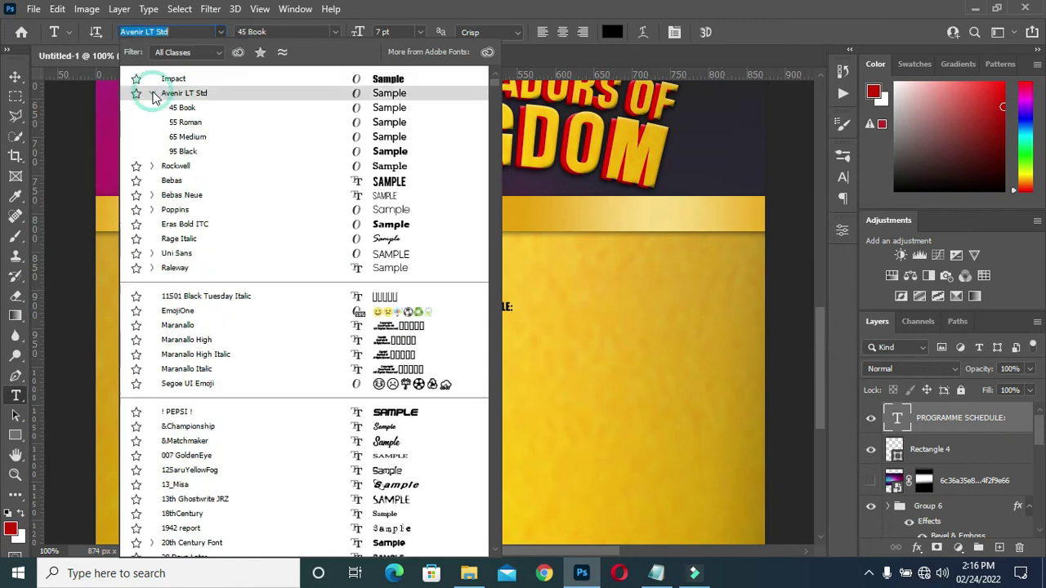
click(214, 152)
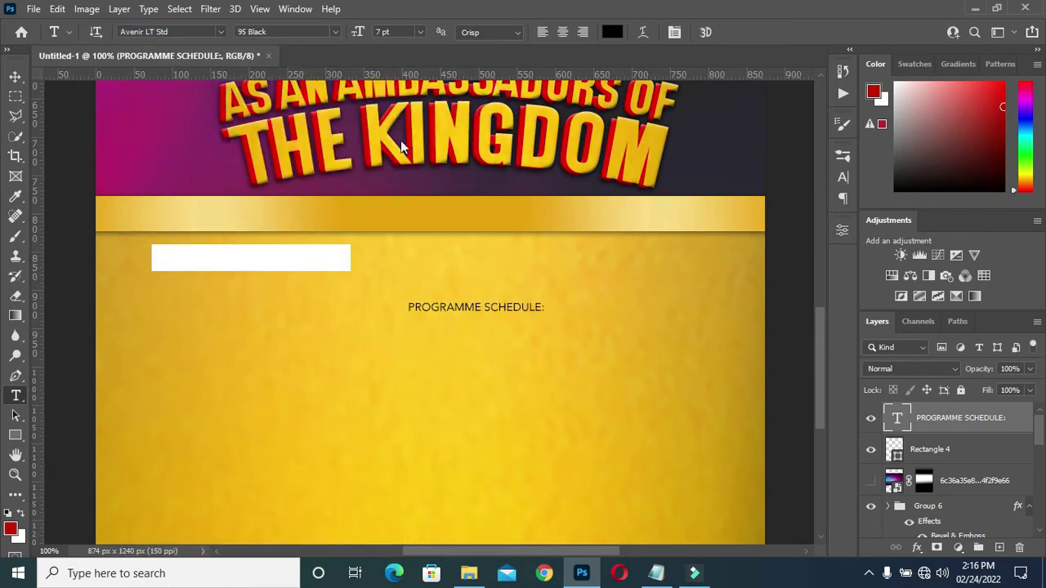
Move the heading into the white box and enlarge it to about 131%
click(15, 76)
drag(445, 310, 196, 258)
drag(297, 260, 341, 276)
key(Return)
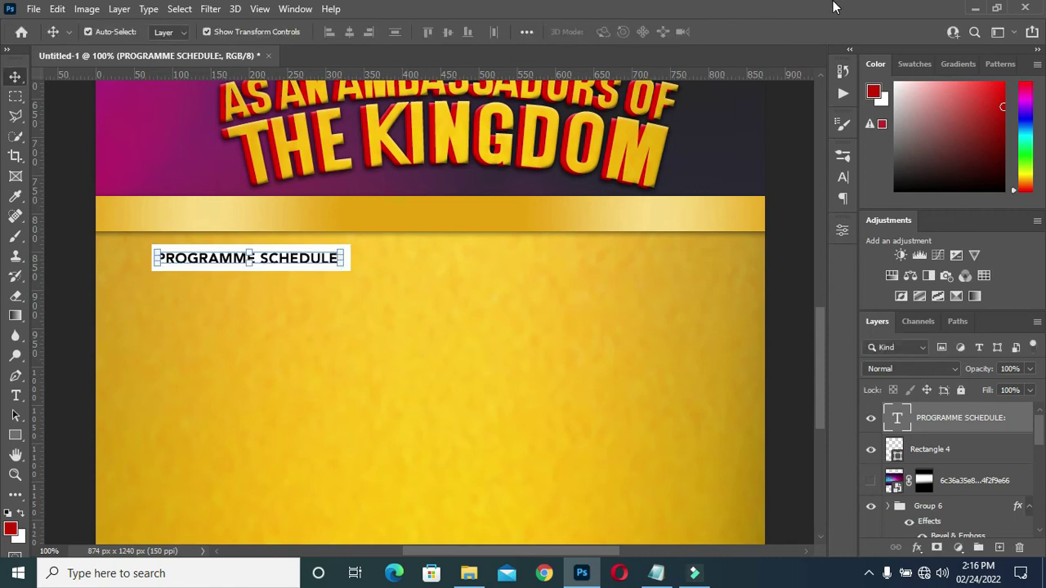
click(785, 152)
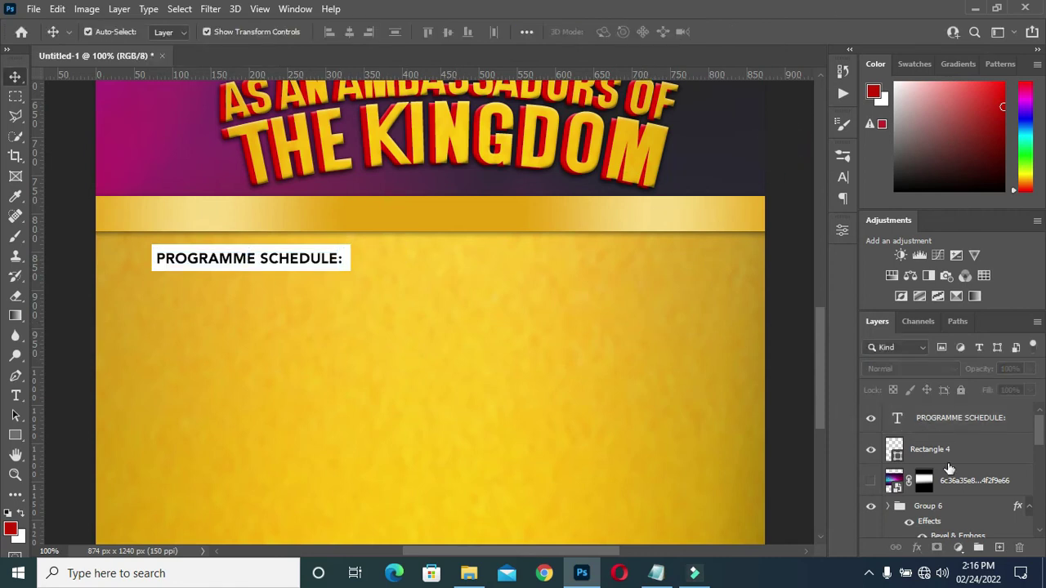
Select the PROGRAMME SCHEDULE: heading layer and zoom out
click(955, 449)
shift+click(962, 418)
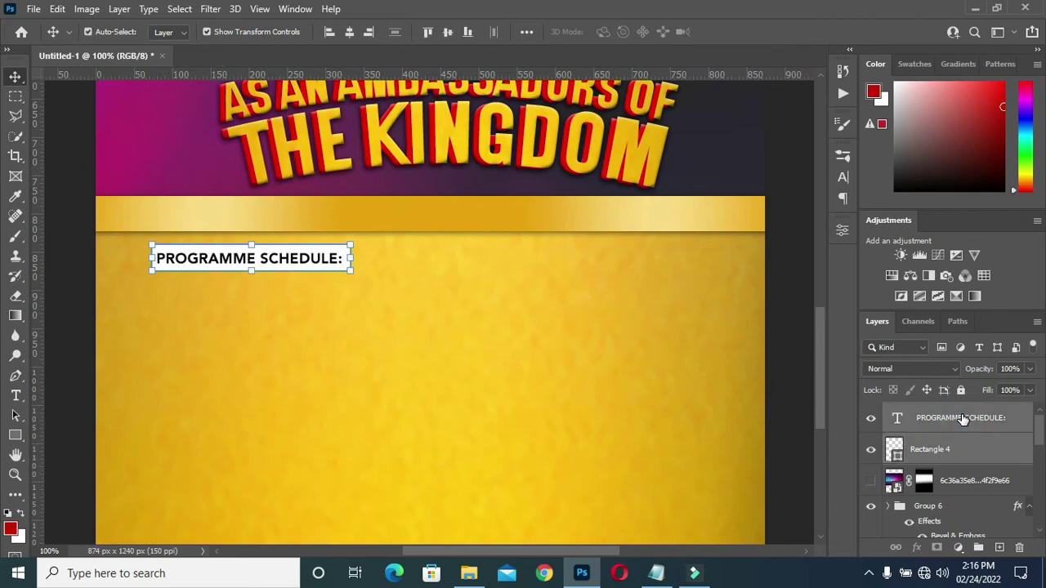
click(1028, 418)
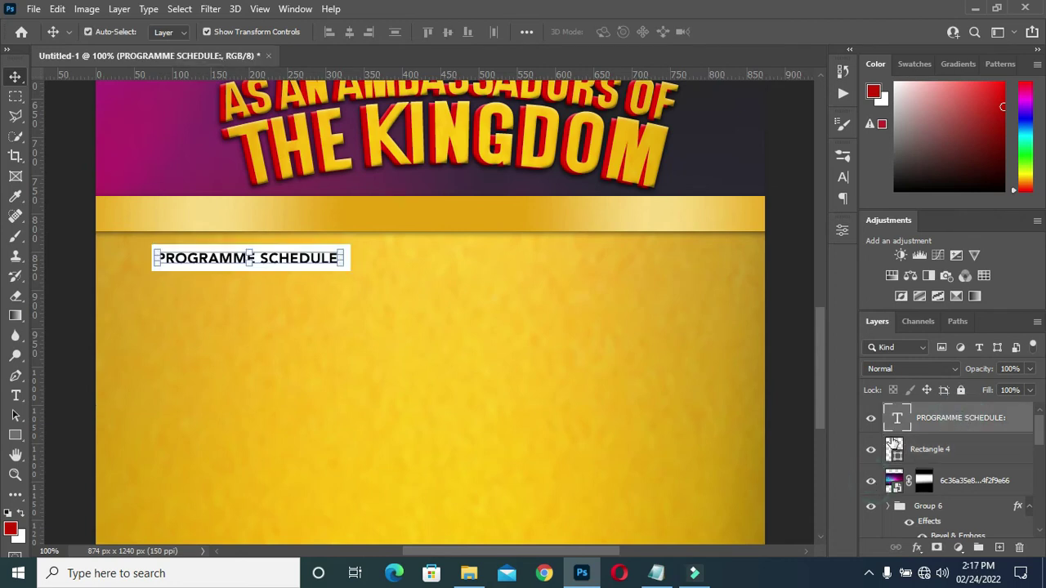
key(ctrl+minus)
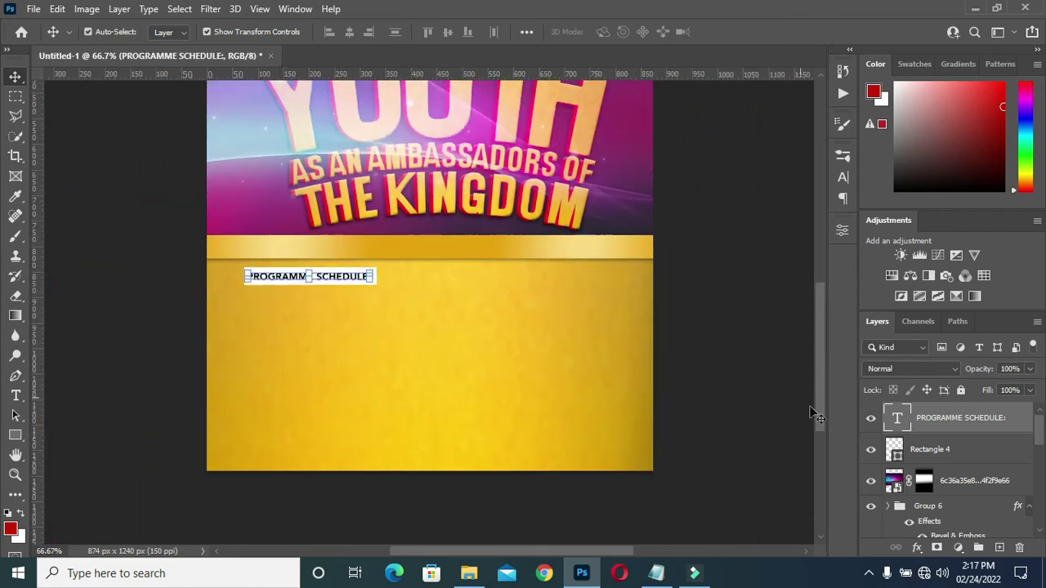
drag(815, 412, 813, 364)
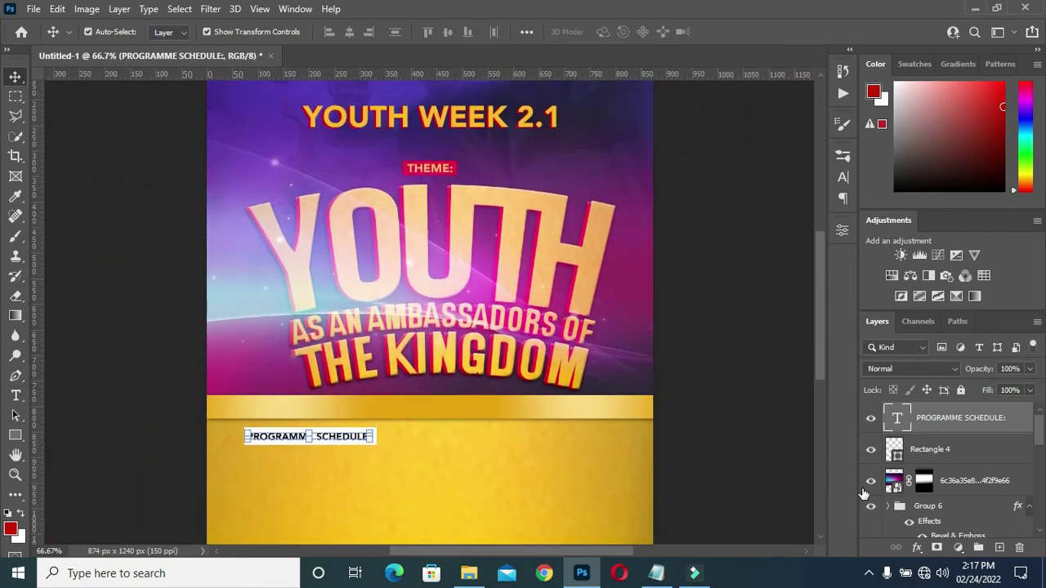
Show the patterned overlay layer again and lower its opacity to 70%
click(868, 482)
click(870, 482)
click(957, 482)
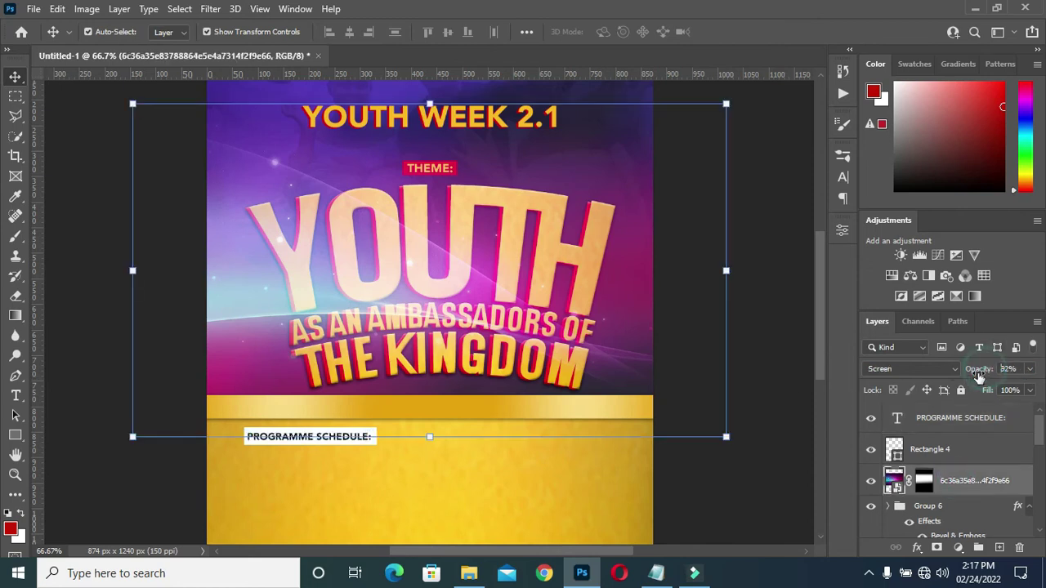
drag(979, 374, 969, 380)
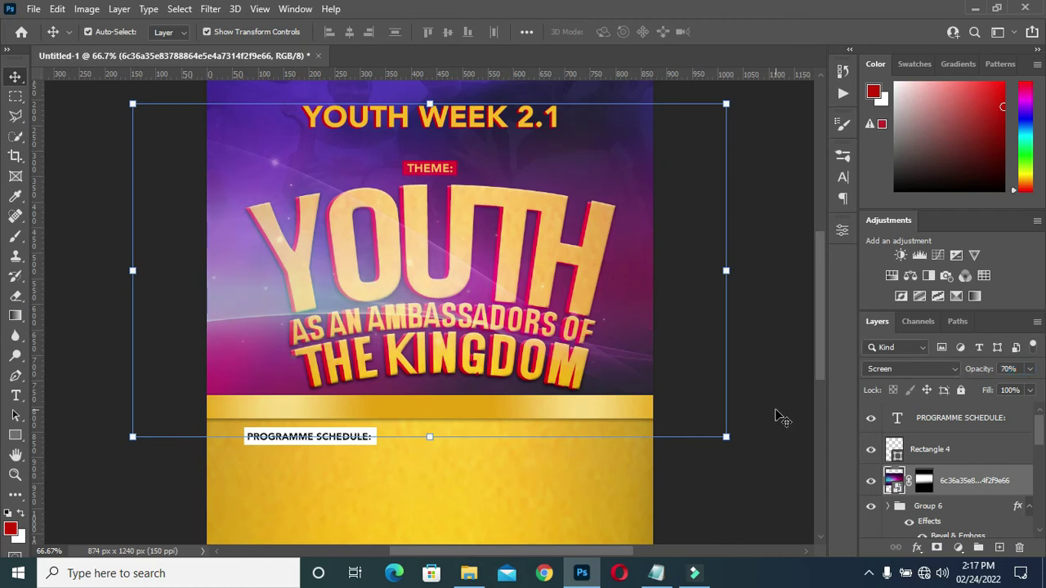
click(781, 415)
key(ctrl+0)
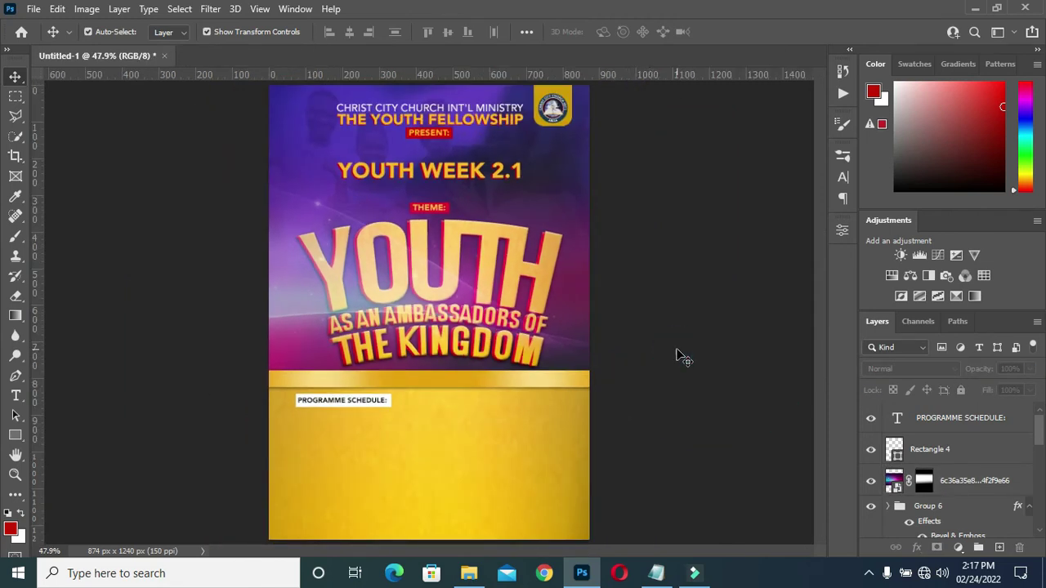
key(ctrl+1)
Shrink the white box to fit the PROGRAMME SCHEDULE: heading
scroll(820, 330, down, 5)
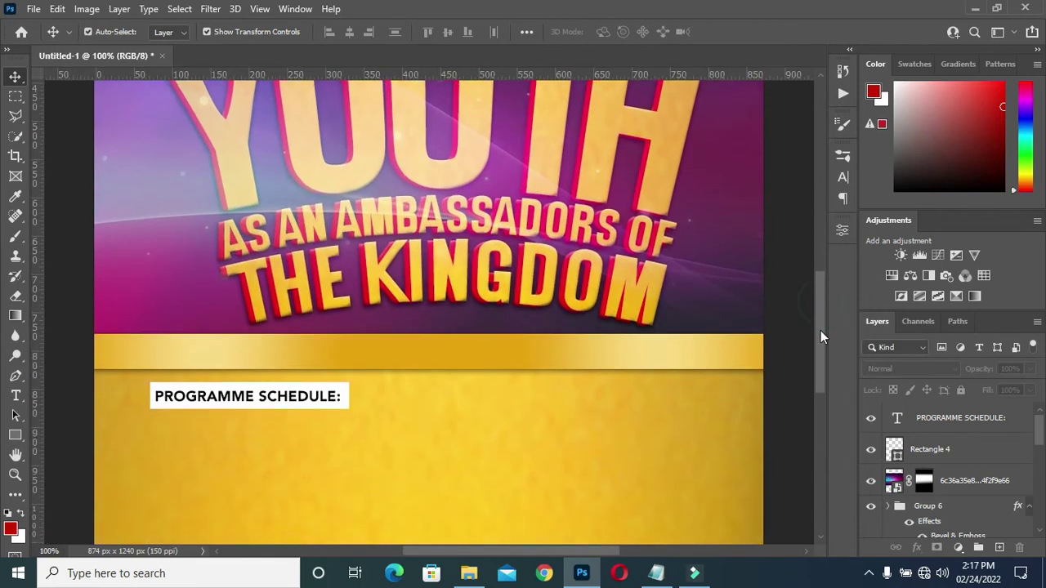
click(923, 450)
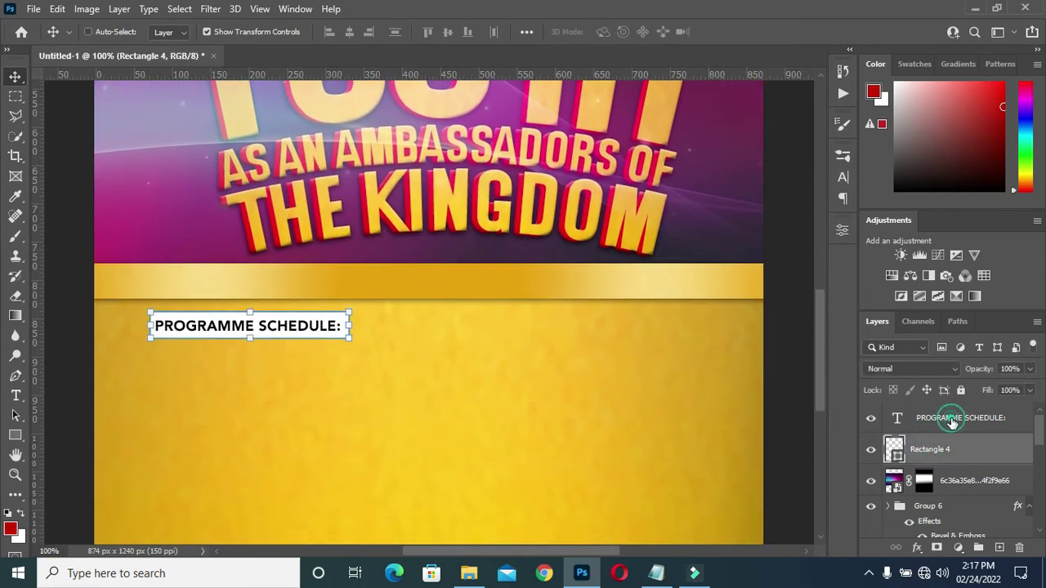
ctrl+click(950, 419)
drag(348, 338, 251, 355)
key(Return)
key(ctrl+minus)
key(ctrl+plus)
key(Return)
Duplicate the heading with its box and make the copy's box red
key(ctrl+j)
key(ctrl+t)
key(Return)
scroll(82, 351, down, 1)
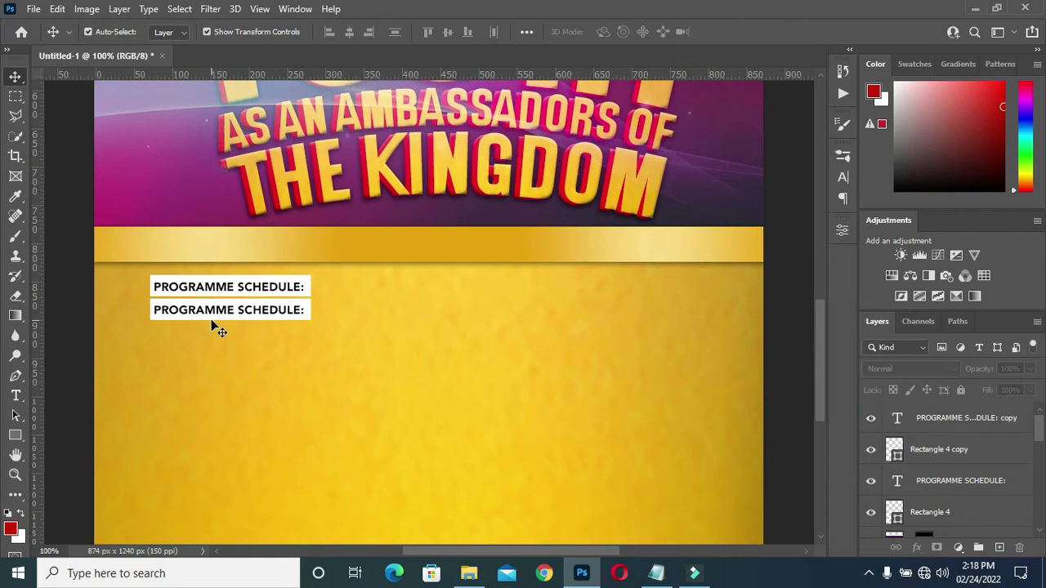
click(211, 319)
double_click(894, 420)
click(829, 204)
click(987, 175)
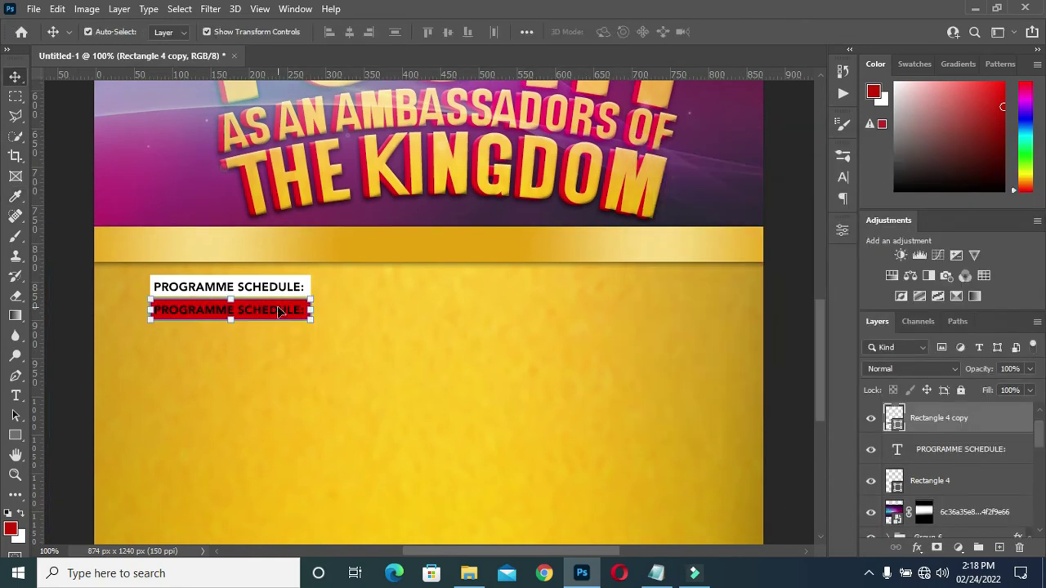
Set the copied label's text colour to the poster's gold
double_click(275, 310)
click(612, 32)
click(514, 472)
click(962, 173)
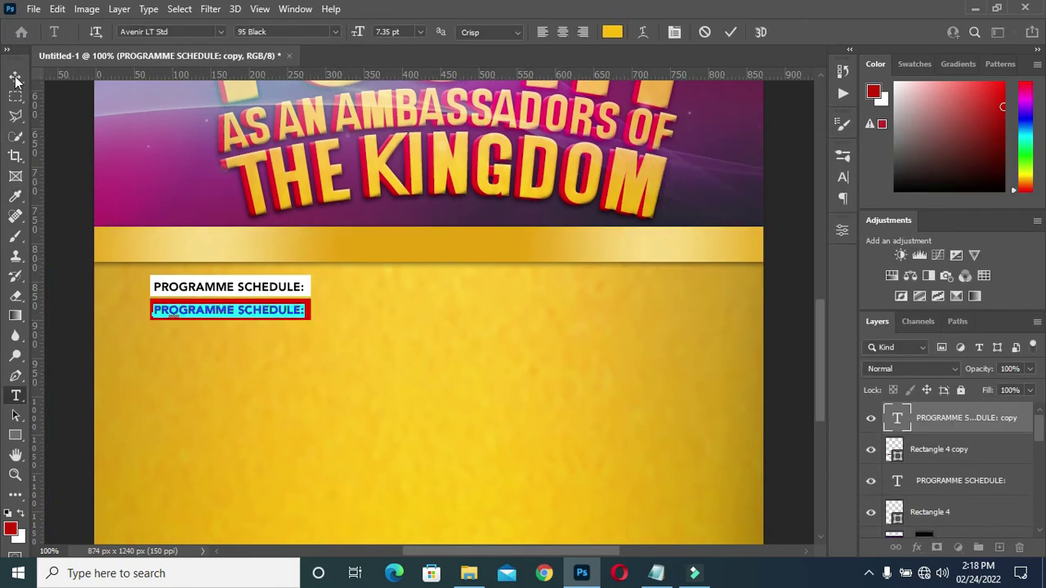
ctrl+click(455, 316)
Replace the red label's text with '19TH APRIL, 2022' from the notes
key(alt+Tab)
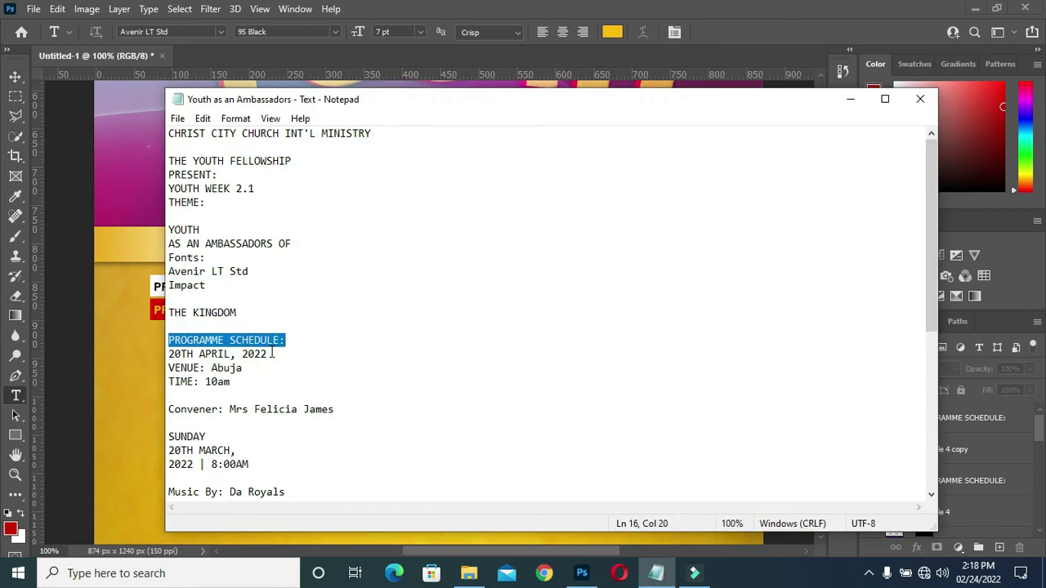
scroll(275, 354, down, 1)
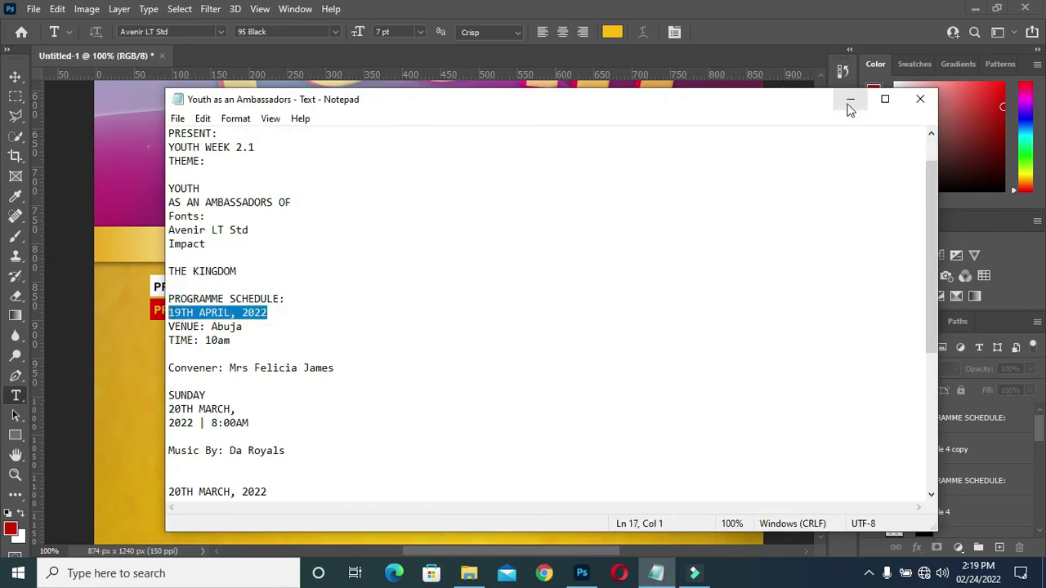
click(849, 100)
click(243, 311)
key(ctrl+a)
text(19TH APRIL, 2022)
click(612, 32)
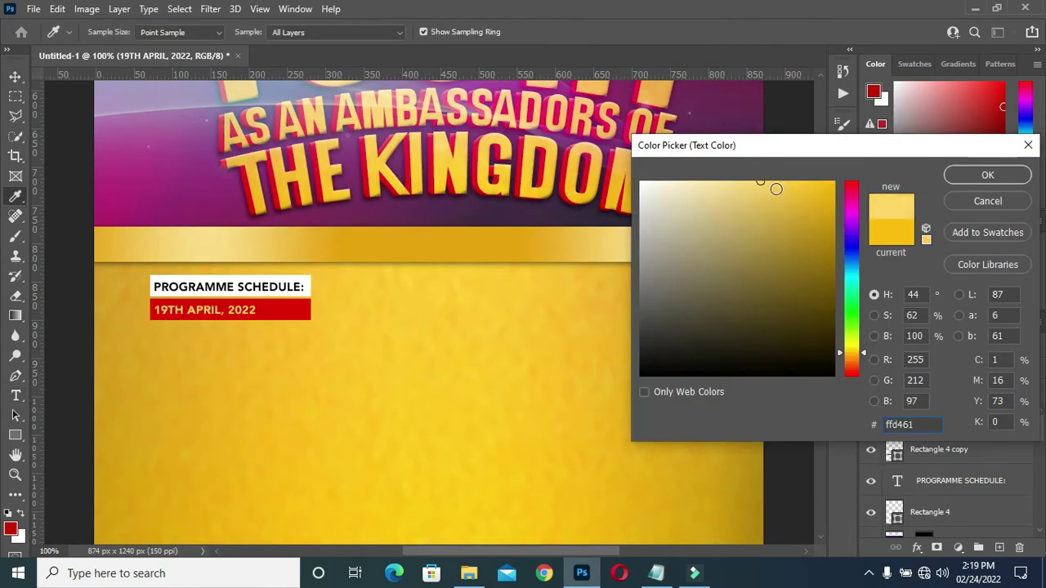
click(972, 173)
key(ctrl+Return)
Narrow the red box to fit the date and duplicate the date label
key(v)
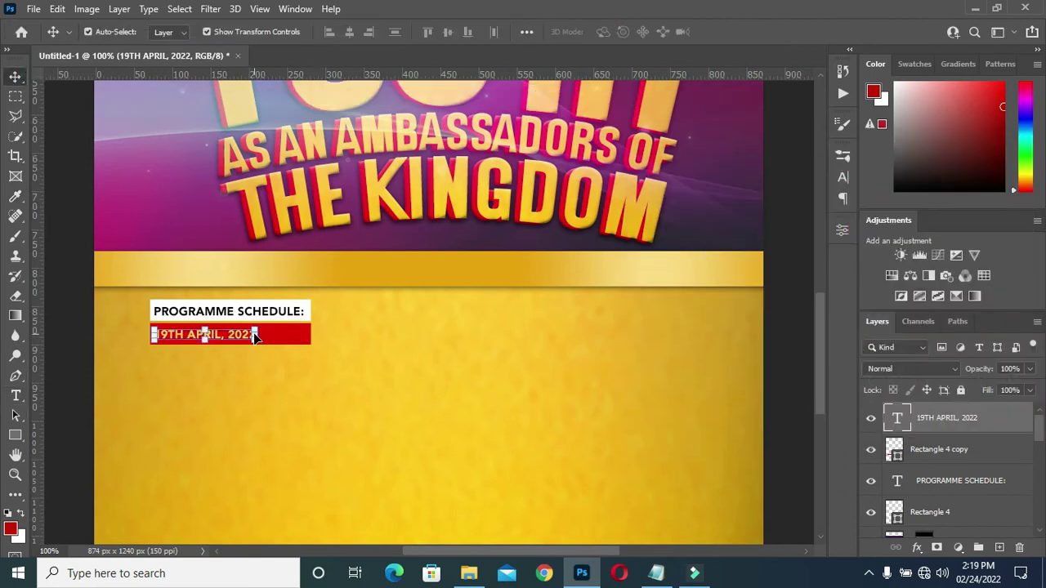
drag(205, 342, 208, 340)
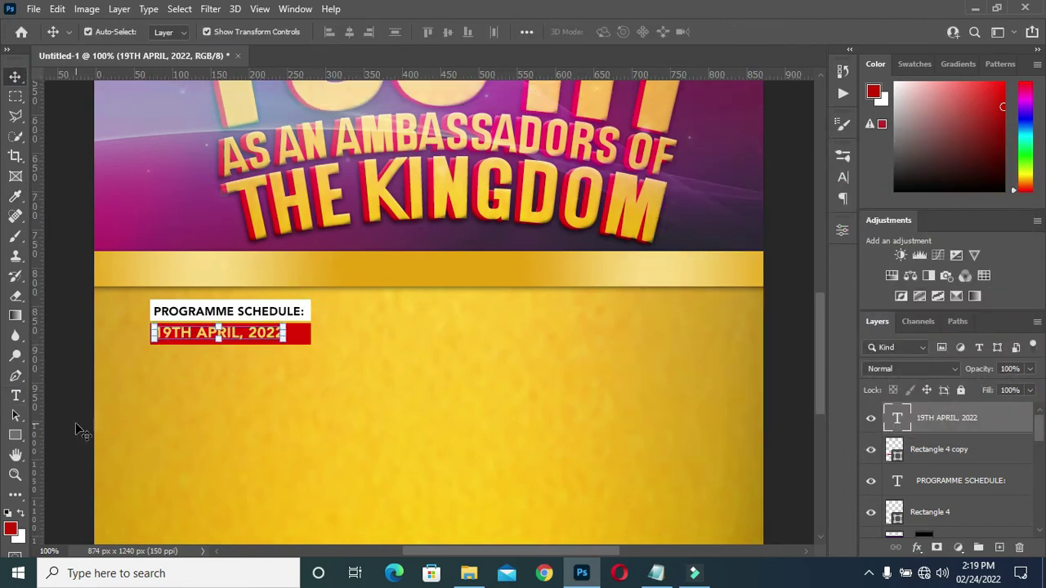
click(298, 336)
drag(311, 334, 240, 358)
key(Return)
shift+click(951, 423)
key(ctrl+j)
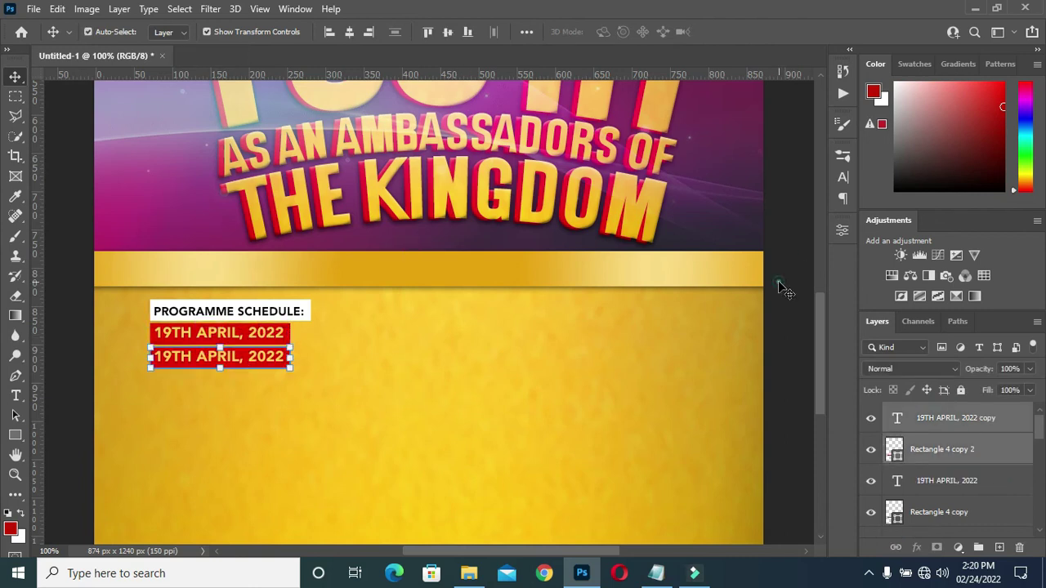
Change the copied label to 'VENUE:' and narrow its red box to fit
double_click(221, 357)
key(alt+Tab)
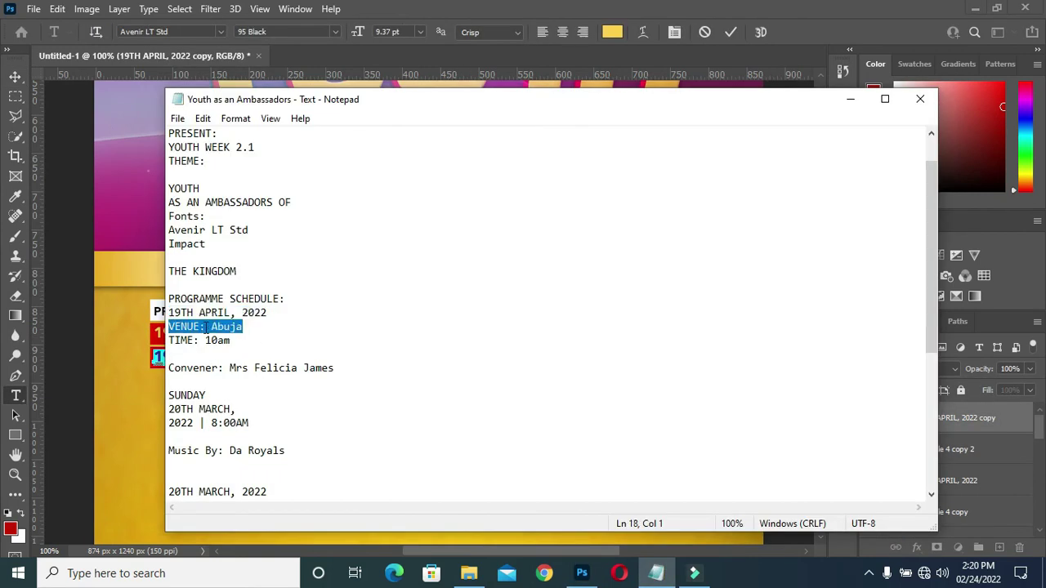
key(alt+Tab)
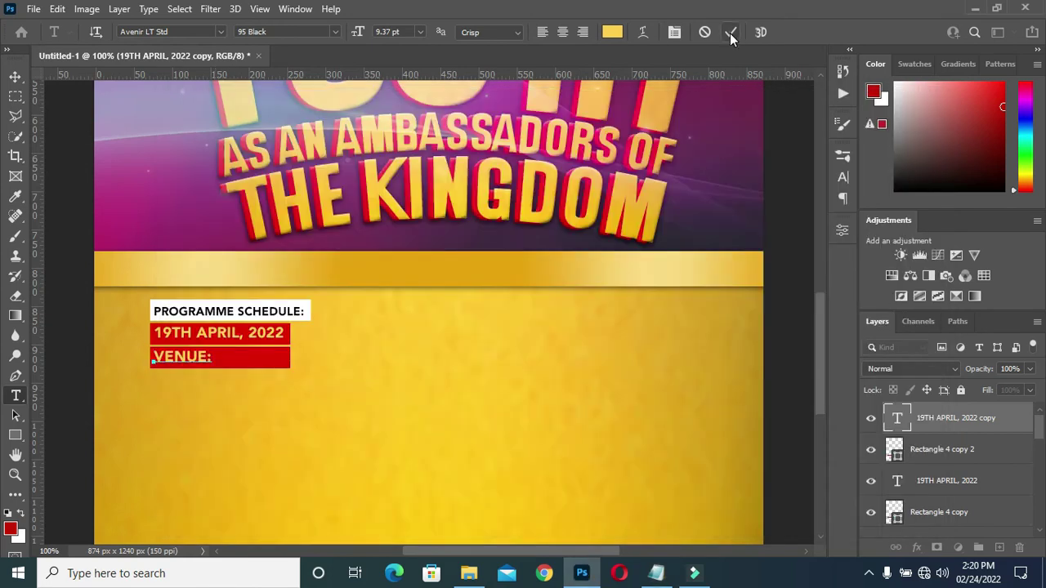
click(732, 32)
key(v)
drag(289, 357, 214, 386)
shift+click(938, 416)
Turn the next copied label into 'TIME:' and trim its red box to fit
double_click(191, 384)
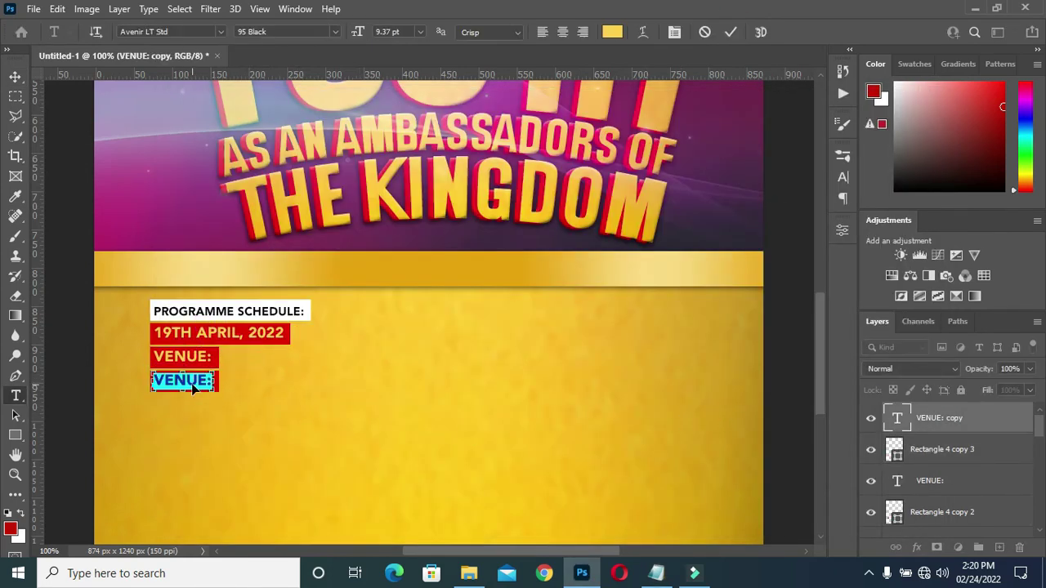
key(alt+Tab)
key(ctrl+c)
key(alt+Tab)
key(ctrl+v)
click(731, 32)
key(v)
click(211, 384)
drag(218, 381, 202, 381)
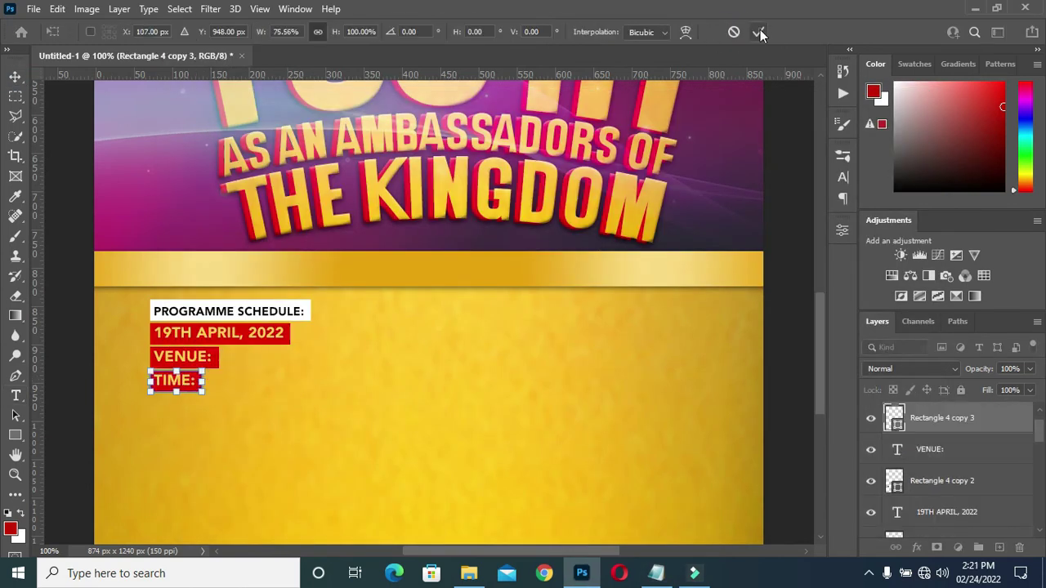
key(Return)
Duplicate the VENUE: label text
click(181, 356)
key(alt+Tab)
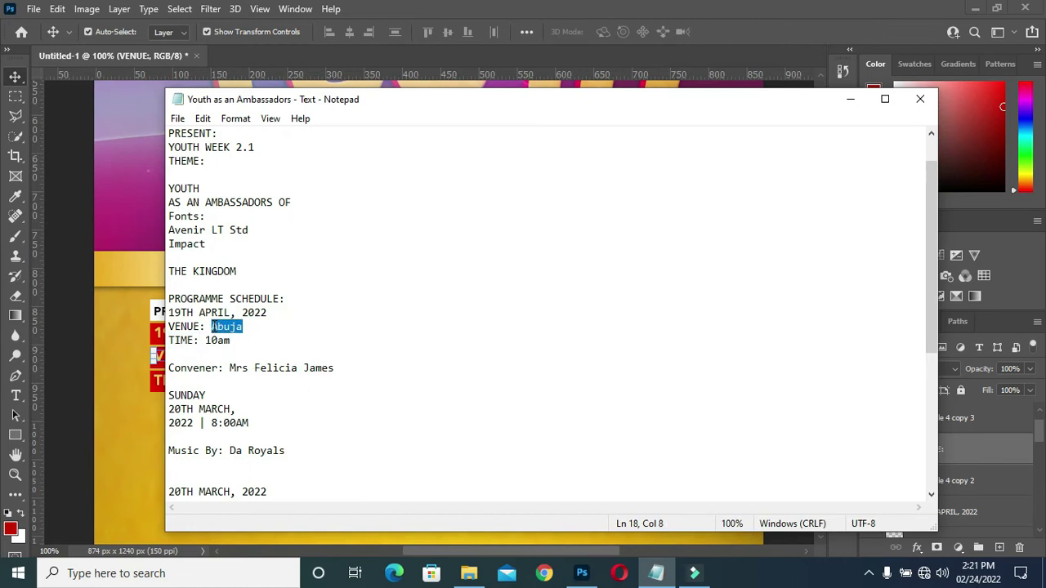
key(alt+Tab)
key(ctrl+j)
scroll(279, 341, up, 2)
Place the copied text beside the VENUE: box as black 'Abuja'
scroll(280, 341, down, 2)
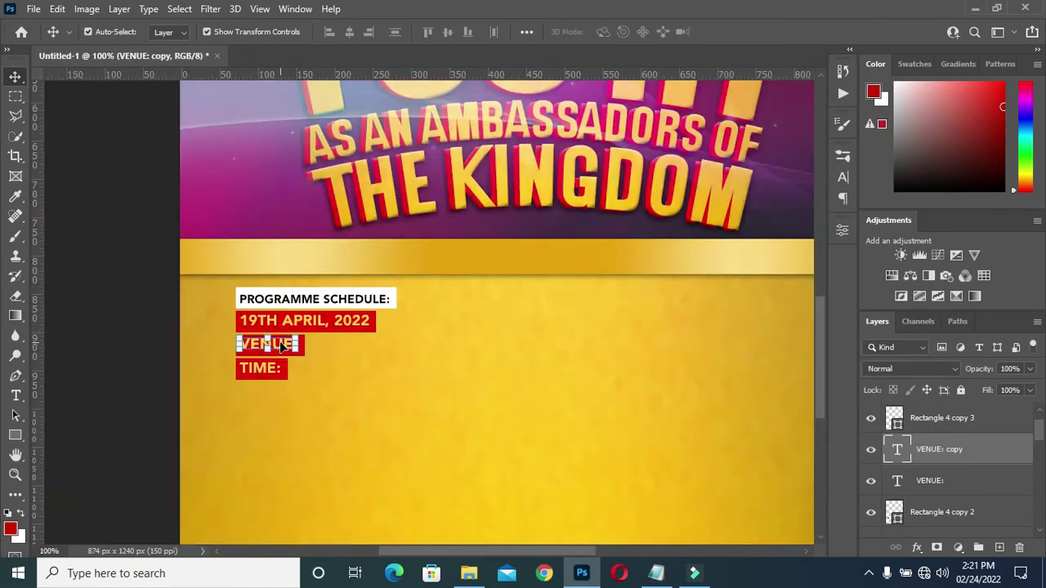
drag(280, 345, 357, 346)
key(t)
click(355, 344)
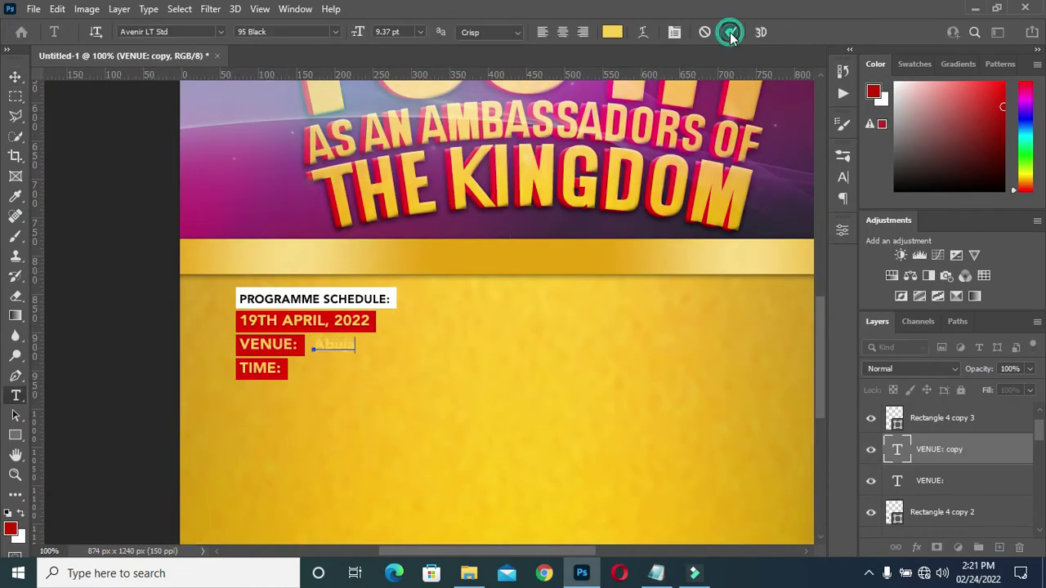
click(612, 32)
click(677, 303)
click(987, 170)
click(440, 370)
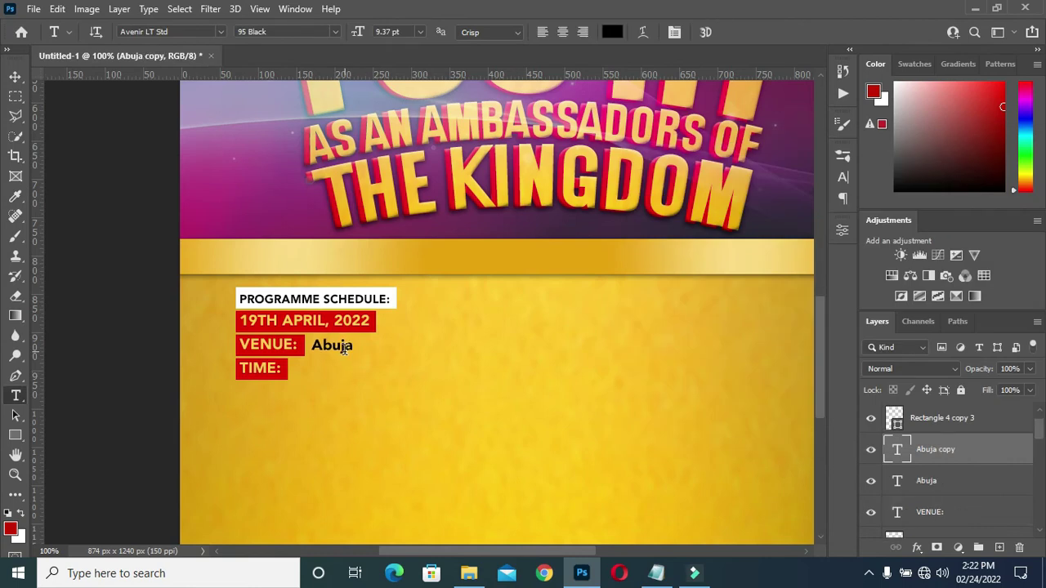
Place a '10AM' copy beside the TIME: box
drag(935, 449, 940, 405)
drag(311, 375, 312, 370)
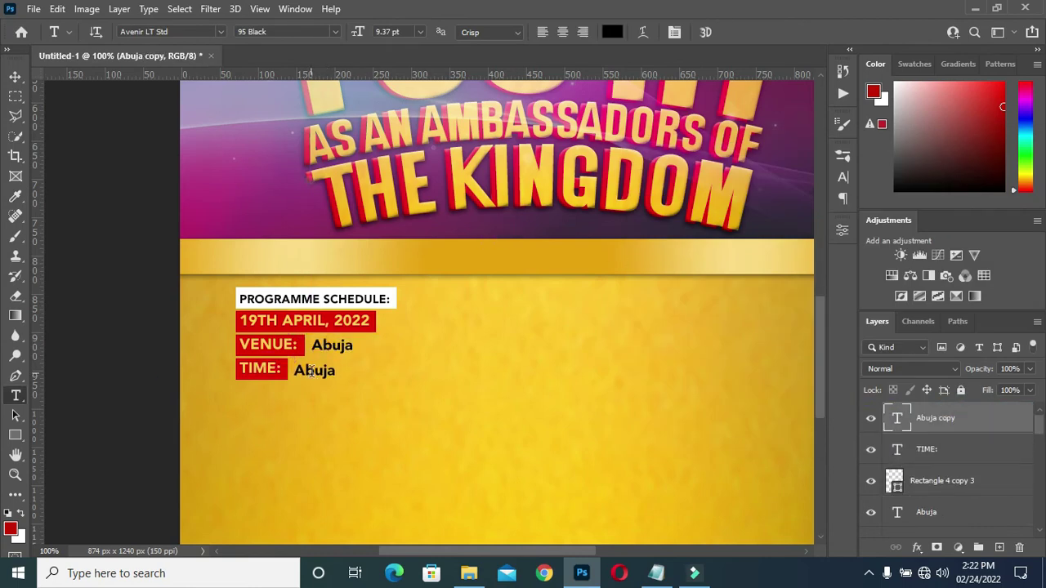
click(730, 33)
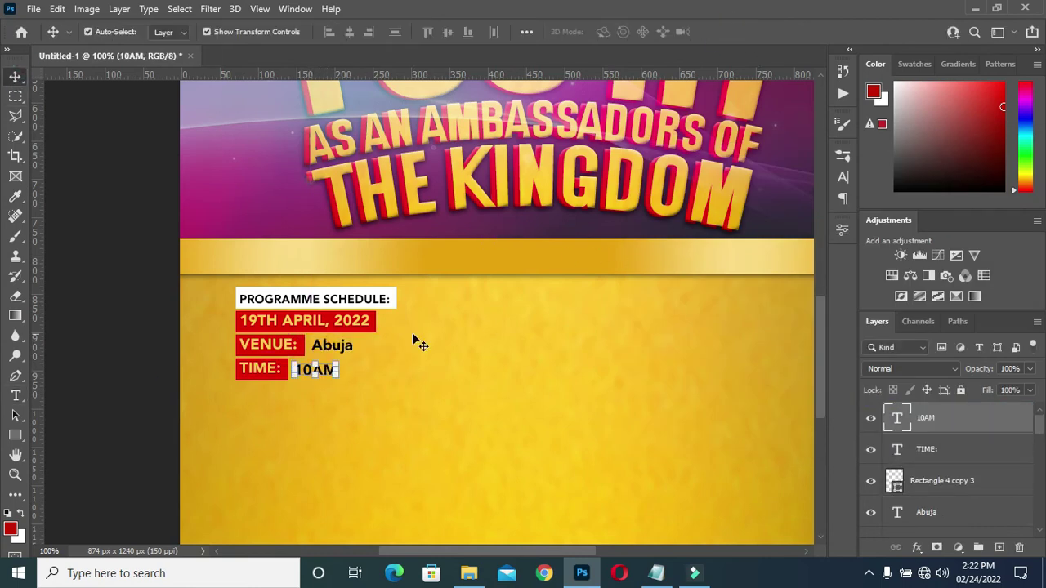
click(934, 425)
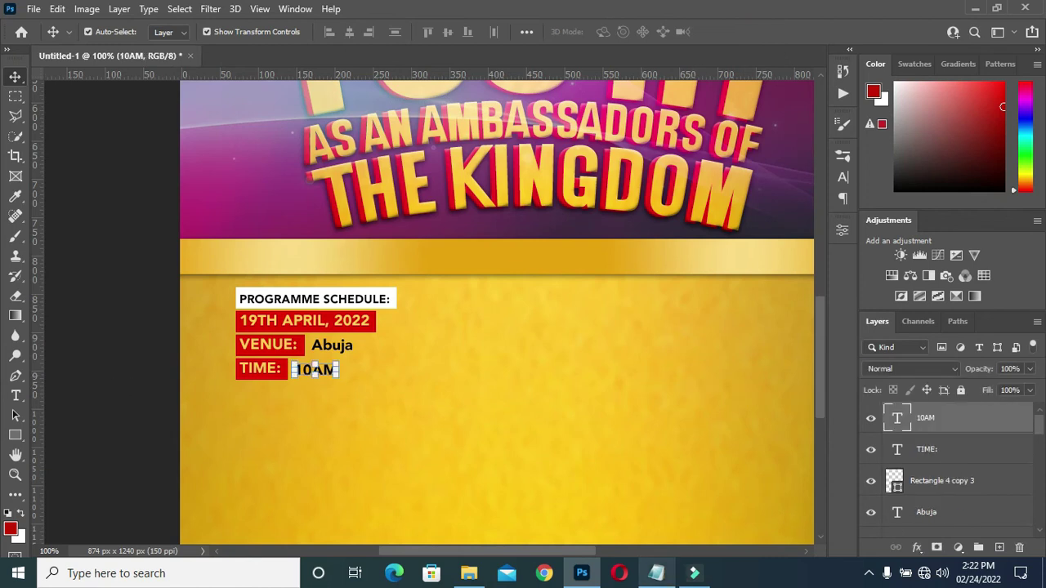
Copy the convener line from the notes and duplicate the 10AM text
click(656, 572)
drag(169, 368, 339, 368)
click(850, 98)
key(ctrl+j)
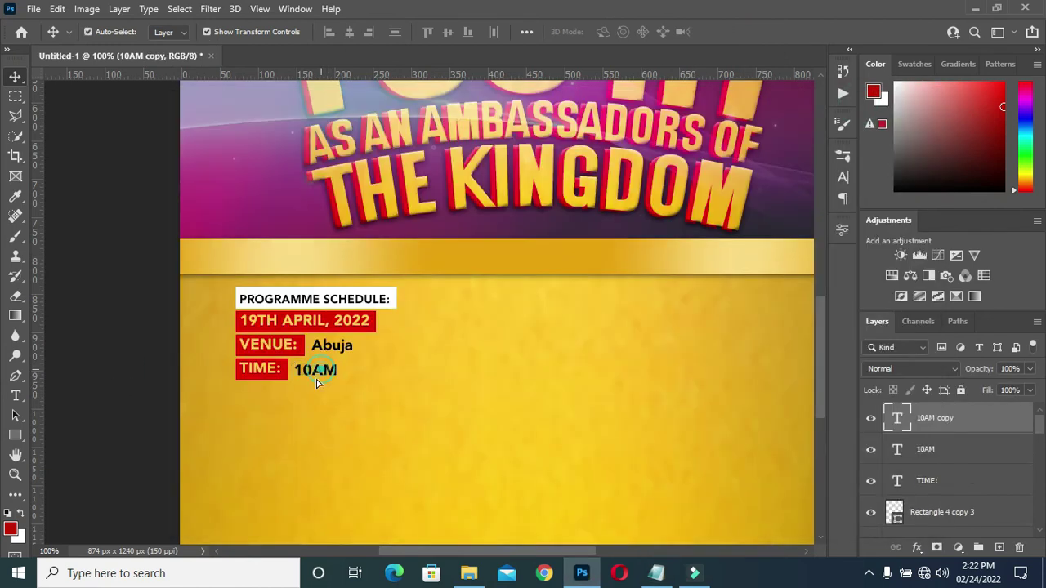
Paste the convener line and copy the word SUNDAY from the notes file
key(t)
key(ctrl+v)
click(730, 32)
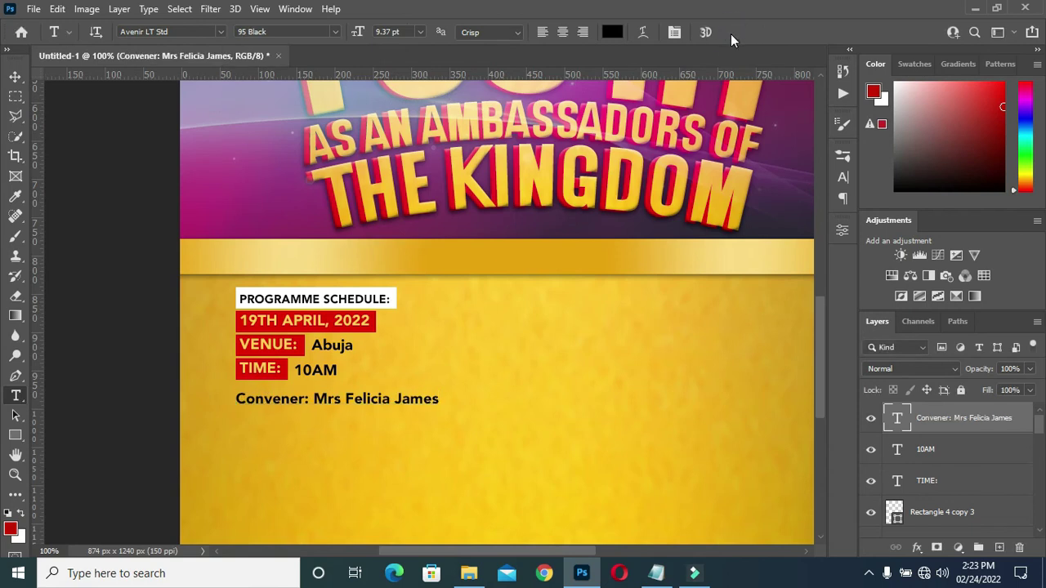
click(656, 573)
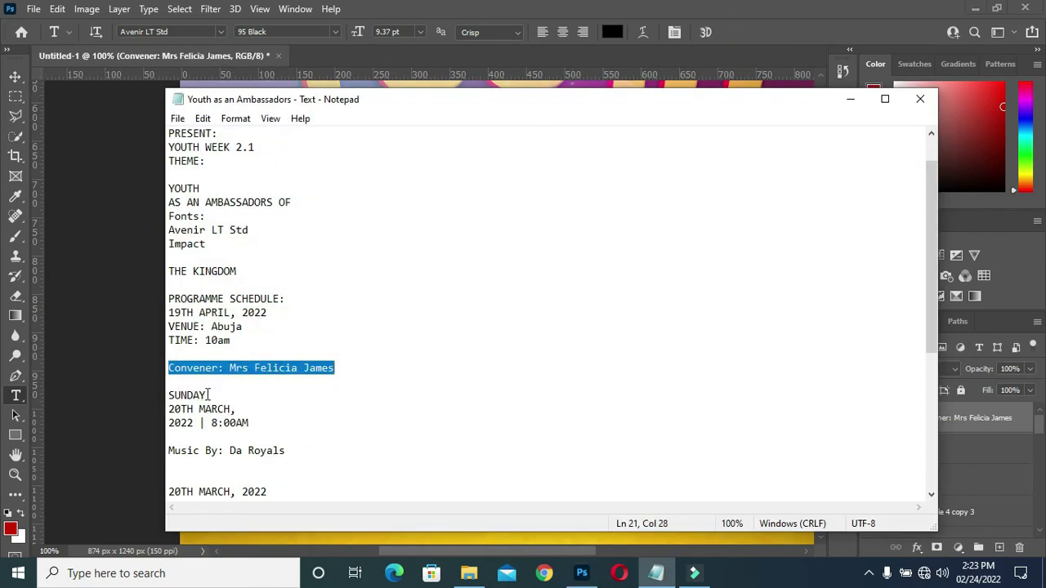
double_click(187, 395)
key(ctrl+c)
click(856, 99)
Duplicate the convener line, replace it with SUNDAY, and enlarge it to about 122%
key(ctrl+j)
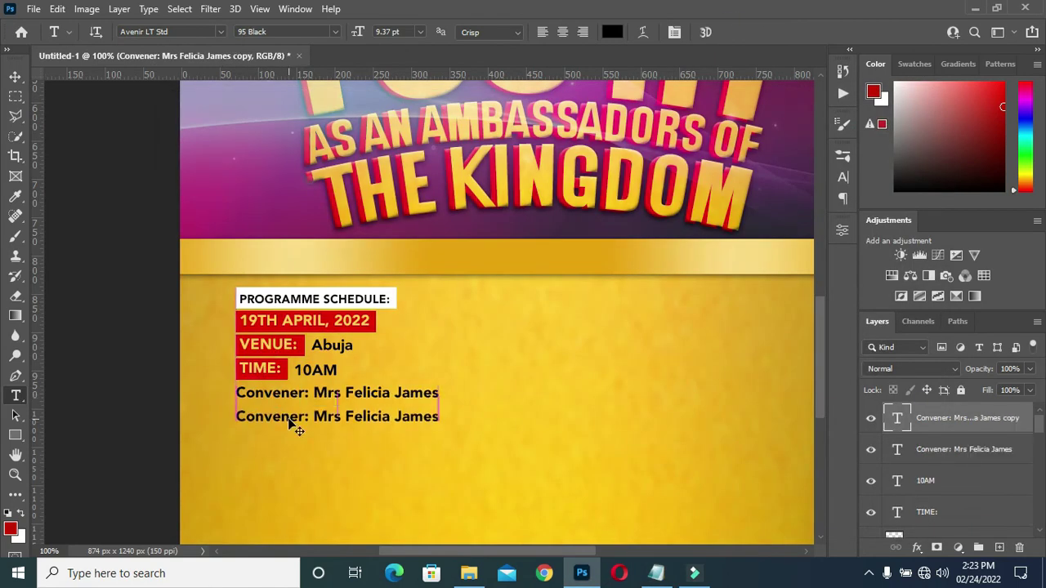
double_click(287, 419)
key(ctrl+Return)
scroll(302, 377, up, 1)
key(ctrl+t)
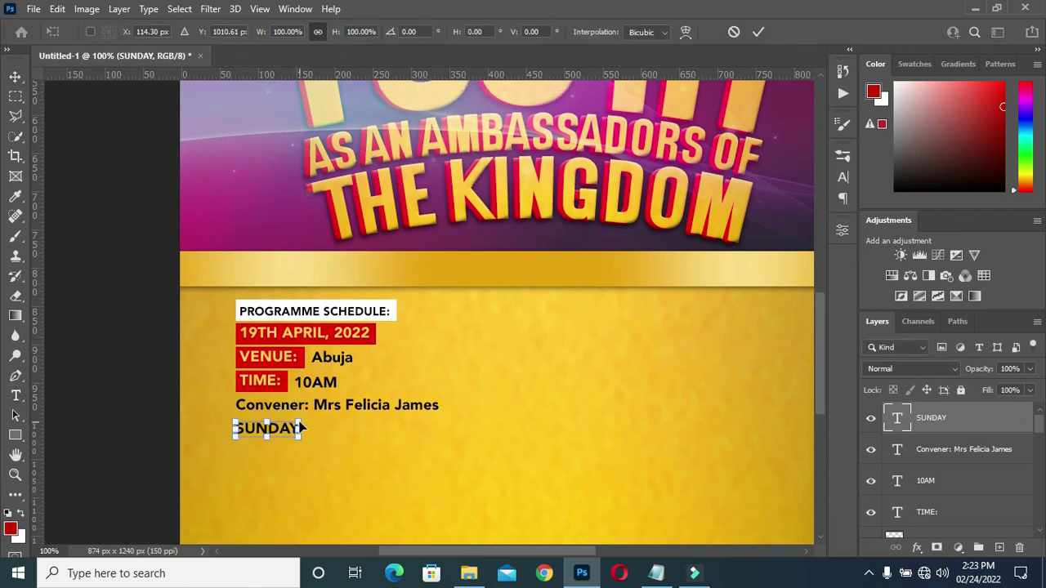
drag(300, 433, 313, 439)
key(Return)
Add a '20TH MARCH.' line below SUNDAY, scaled down to about 69%
key(alt+Tab)
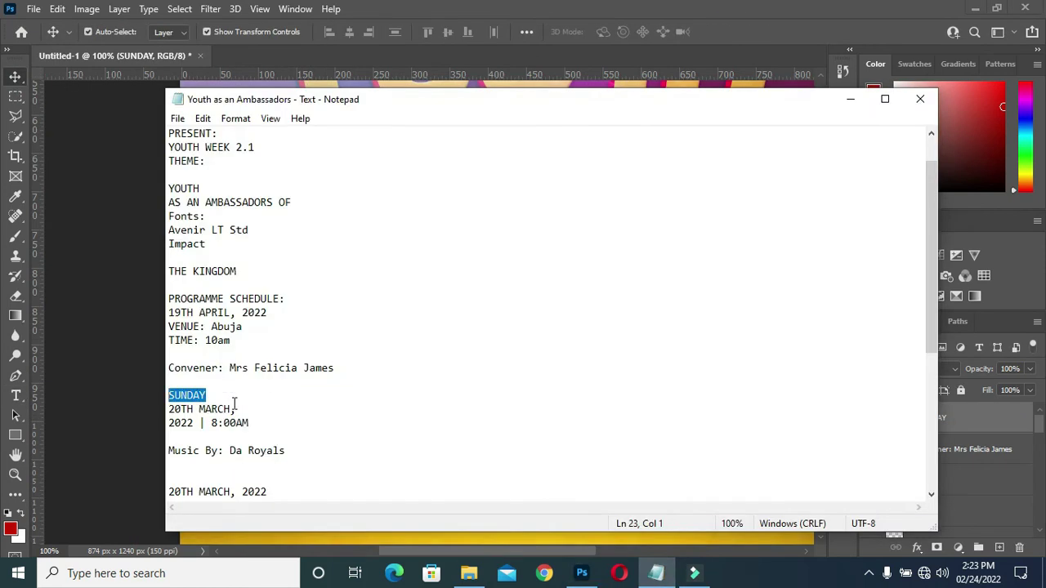
key(alt+Tab)
key(ctrl+j)
scroll(245, 359, down, 3)
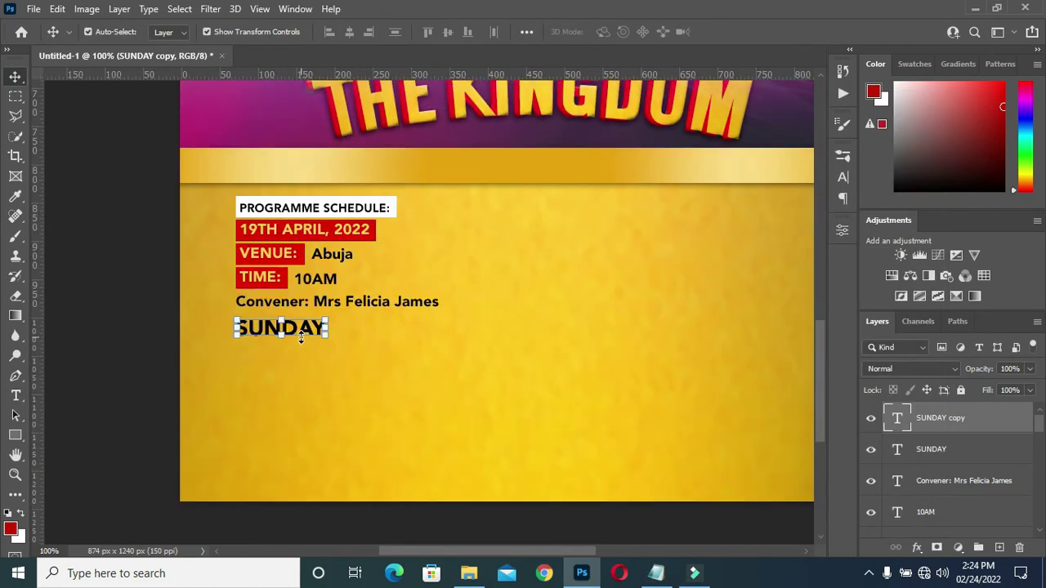
drag(301, 330, 301, 351)
double_click(299, 351)
text(20TH MARCH.)
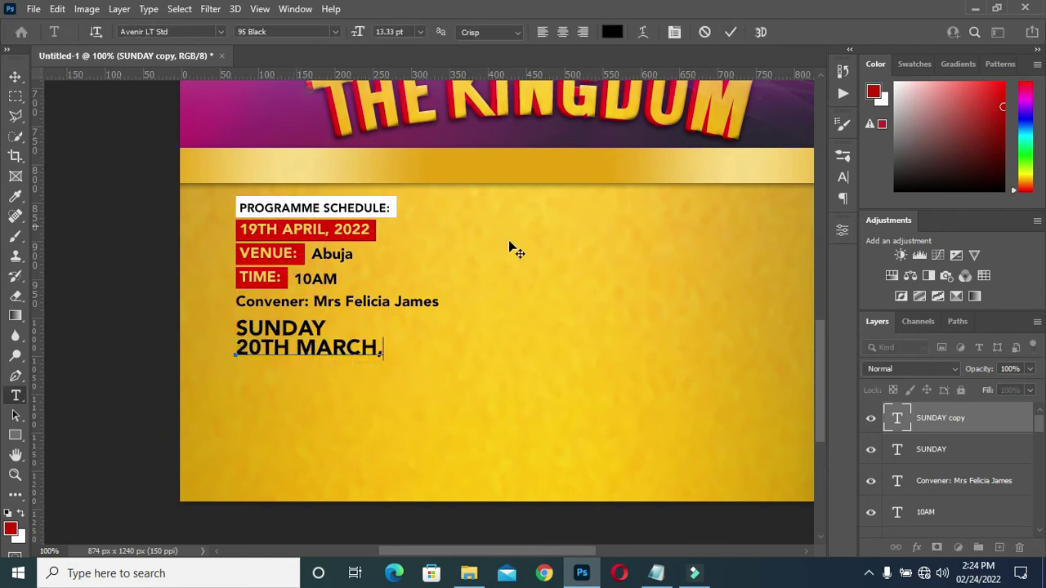
click(730, 32)
key(v)
key(ctrl+t)
drag(382, 348, 330, 348)
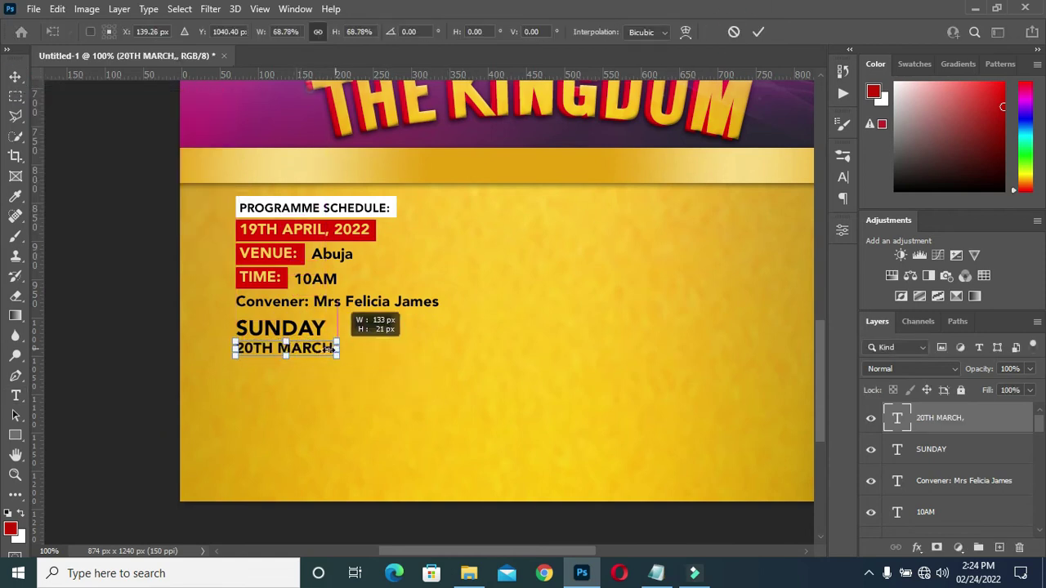
Add a '2022 | 8:00AM' line from the notes just below 20TH MARCH
click(759, 32)
key(alt+Tab)
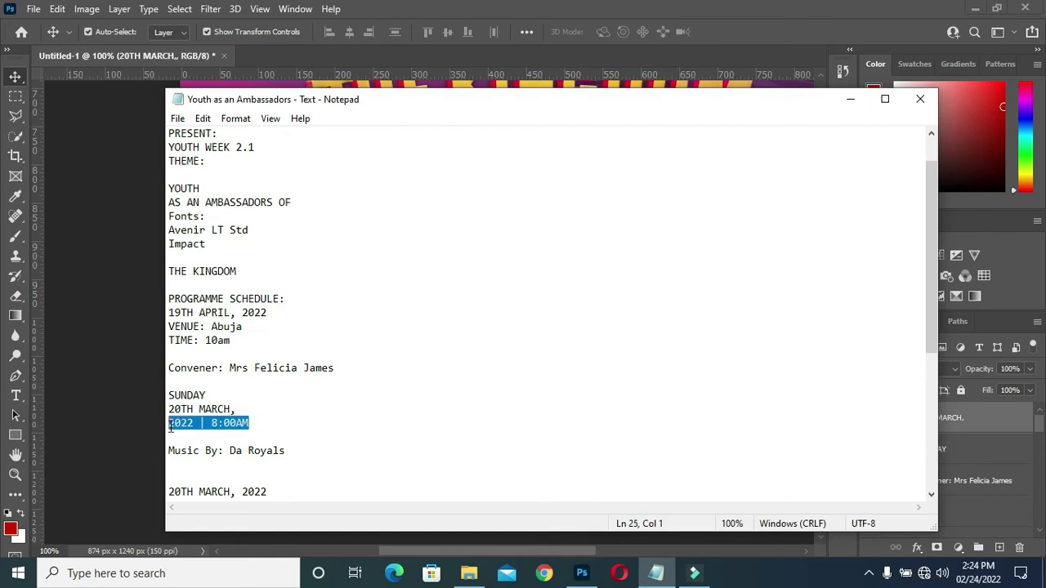
key(alt+Tab)
drag(296, 343, 292, 357)
double_click(292, 357)
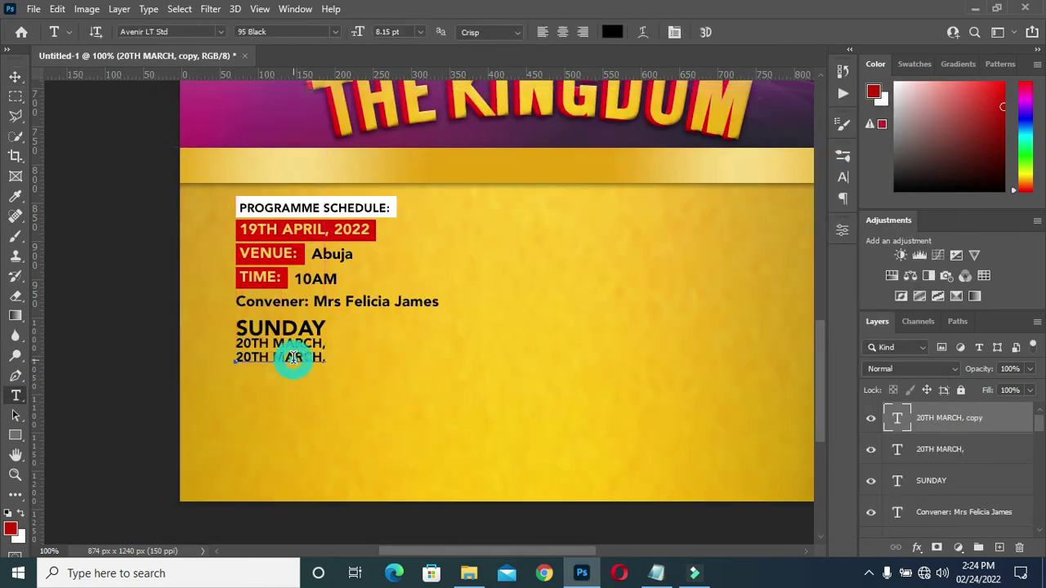
key(ctrl+a)
key(ctrl+v)
click(730, 32)
key(v)
click(544, 507)
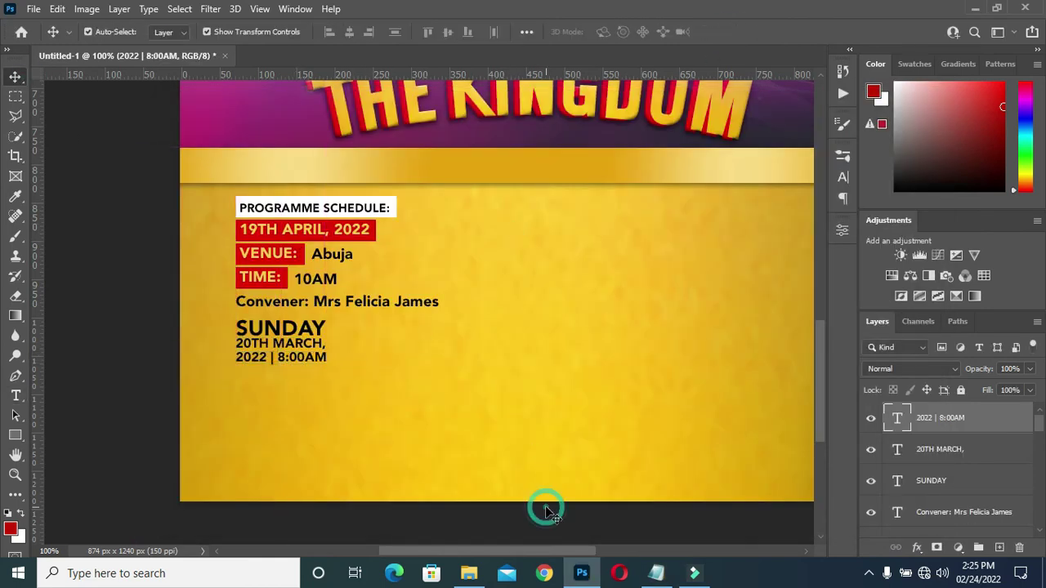
key(alt+Tab)
key(alt+Tab)
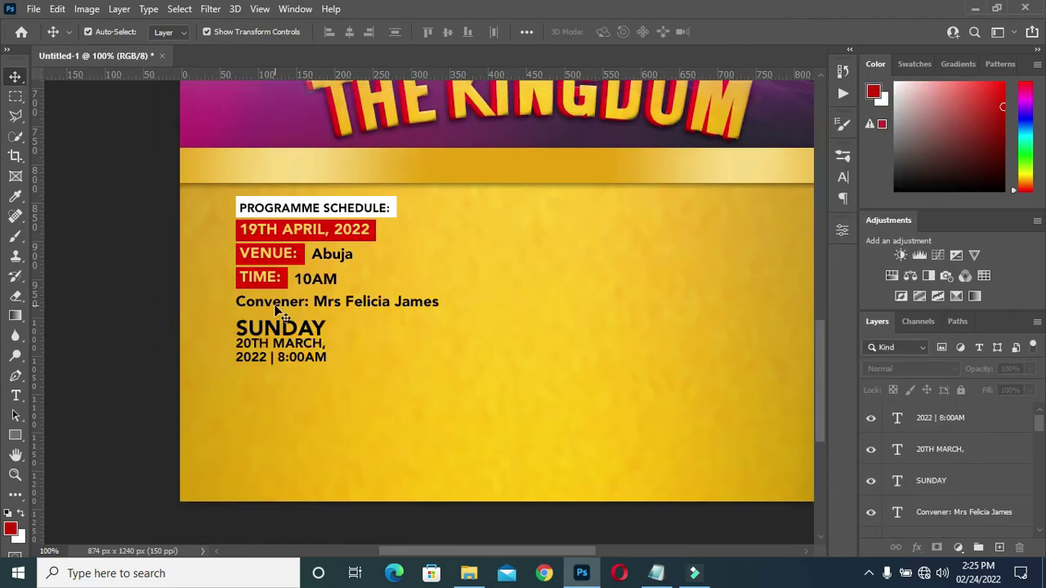
Copy the red TIME: box below the schedule and stretch it into a wider bar
click(243, 285)
drag(923, 518, 924, 405)
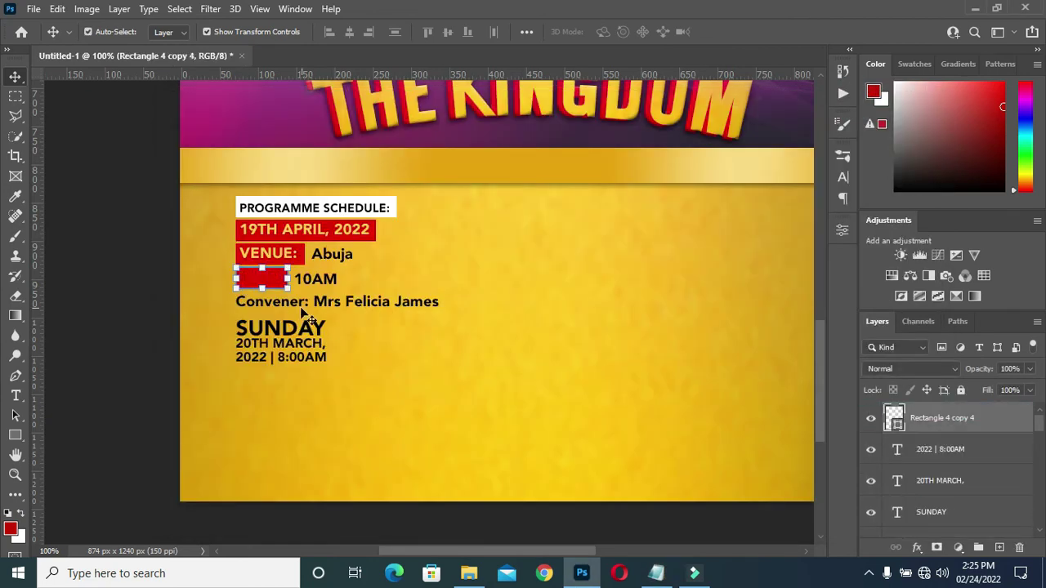
drag(262, 282, 399, 397)
key(ctrl+t)
click(758, 32)
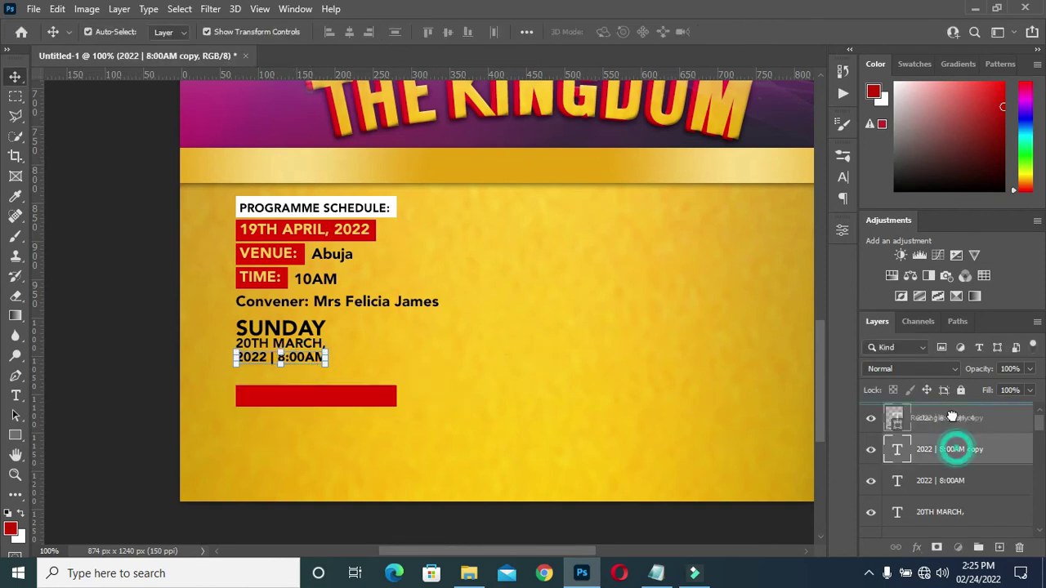
Place a white 'Music By:' credit text on the red bar
drag(311, 356, 317, 401)
double_click(310, 395)
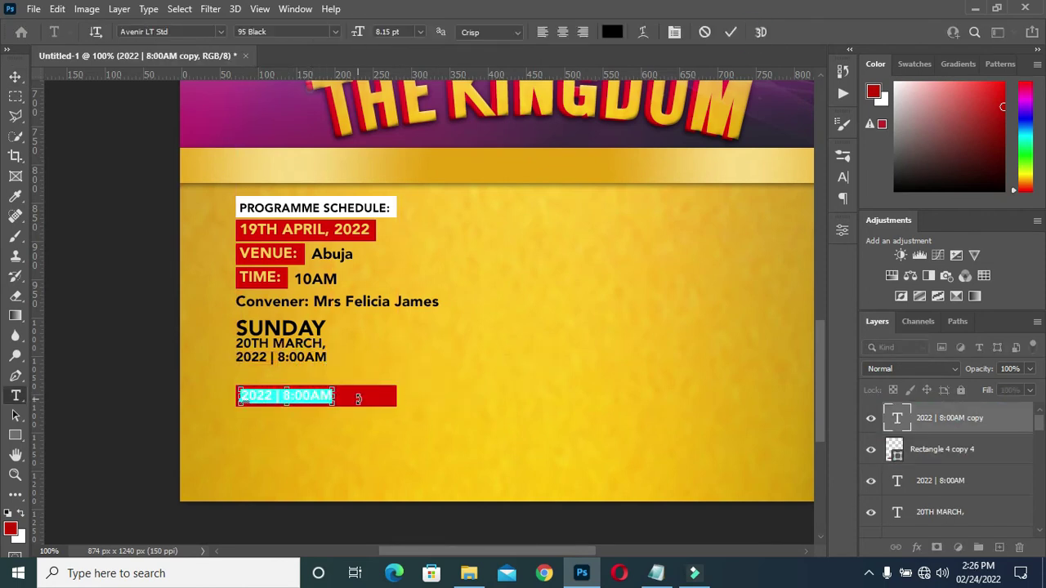
click(727, 31)
click(612, 32)
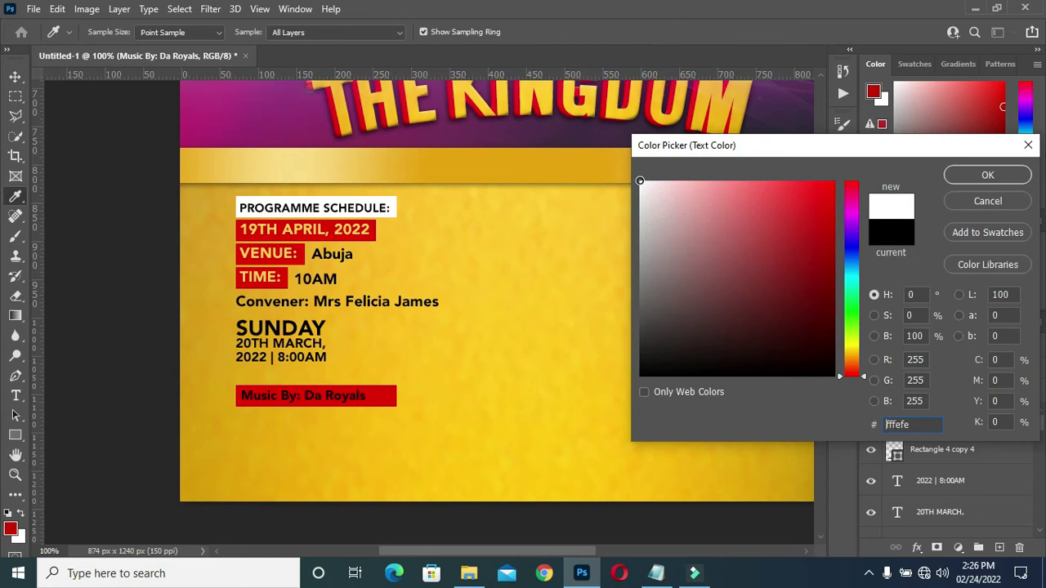
click(983, 176)
key(v)
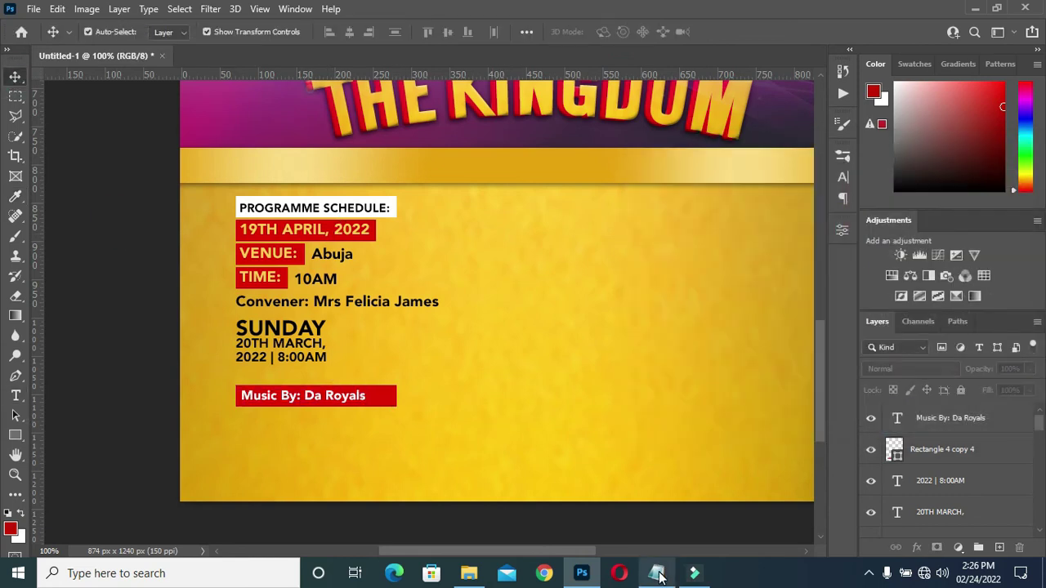
Copy the bar and text to the top right, relabelled '20TH MARCH, 2022'
click(658, 574)
drag(168, 368, 272, 367)
click(850, 98)
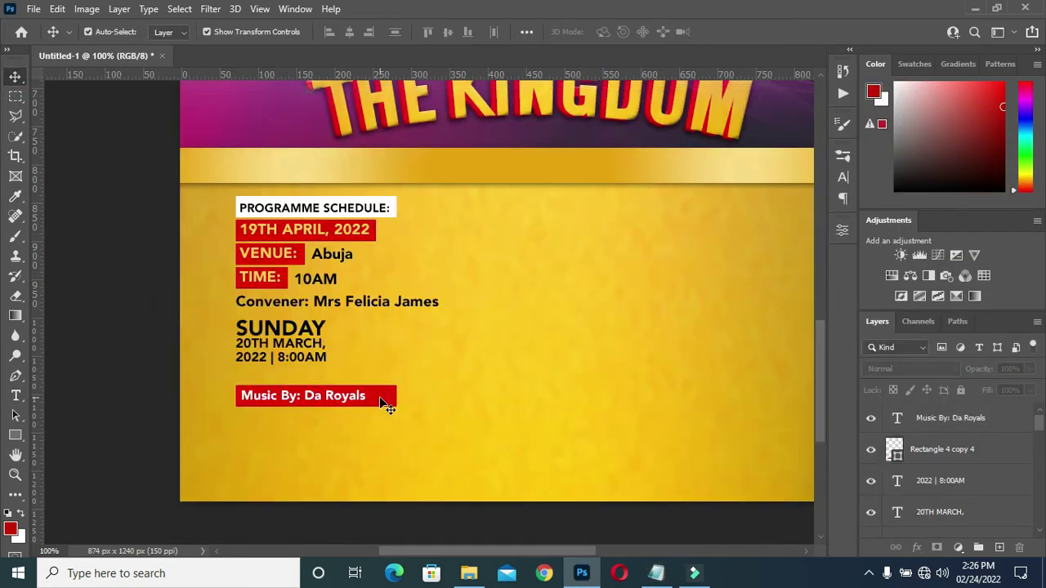
drag(379, 396, 632, 208)
drag(945, 449, 945, 413)
drag(350, 401, 616, 212)
drag(933, 453, 934, 412)
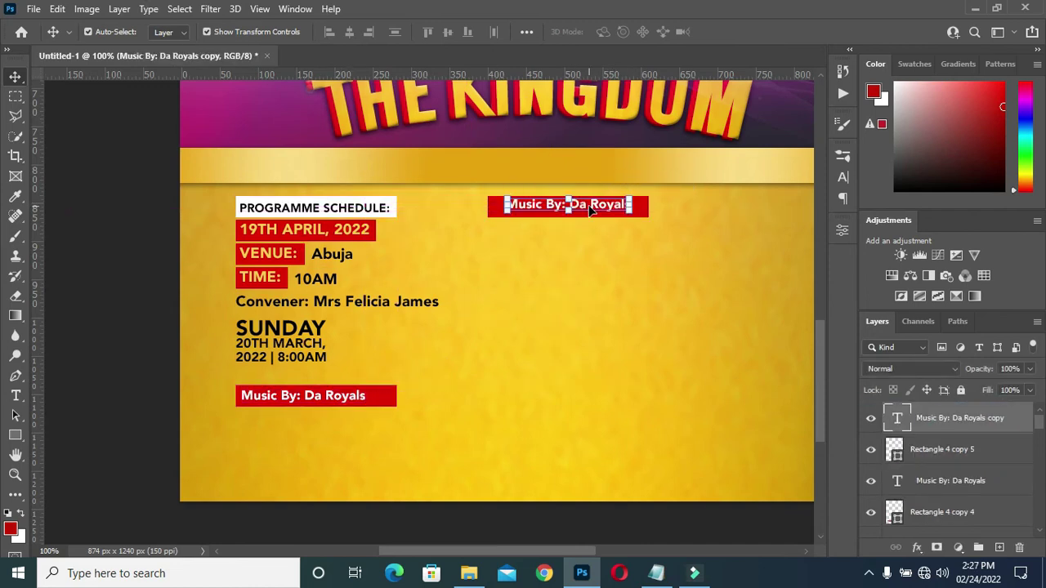
double_click(897, 418)
key(ctrl+v)
shift+click(939, 448)
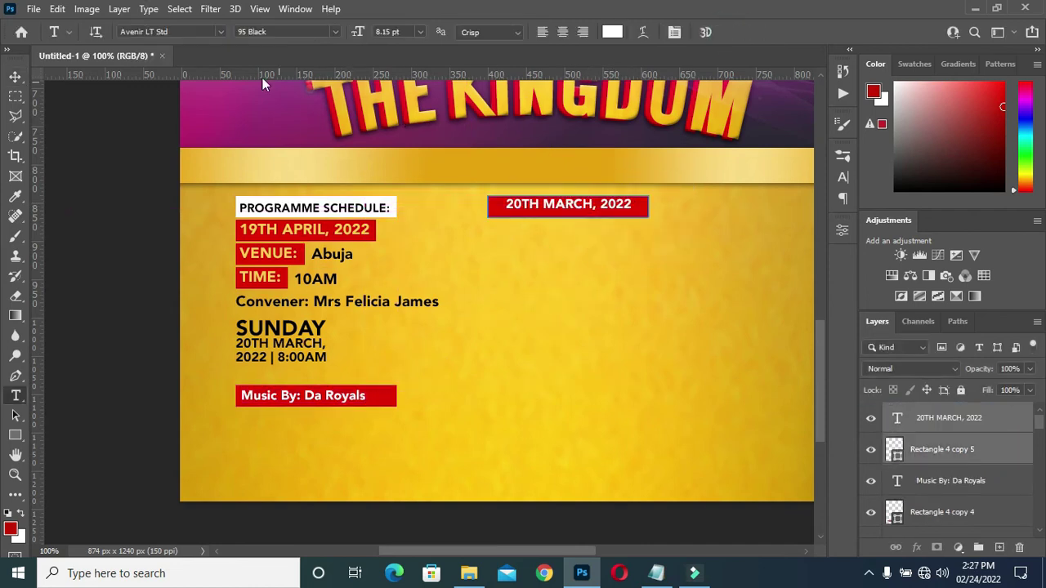
key(v)
Shift the date text left and narrow the date box and Music By bar to fit
drag(525, 215, 515, 214)
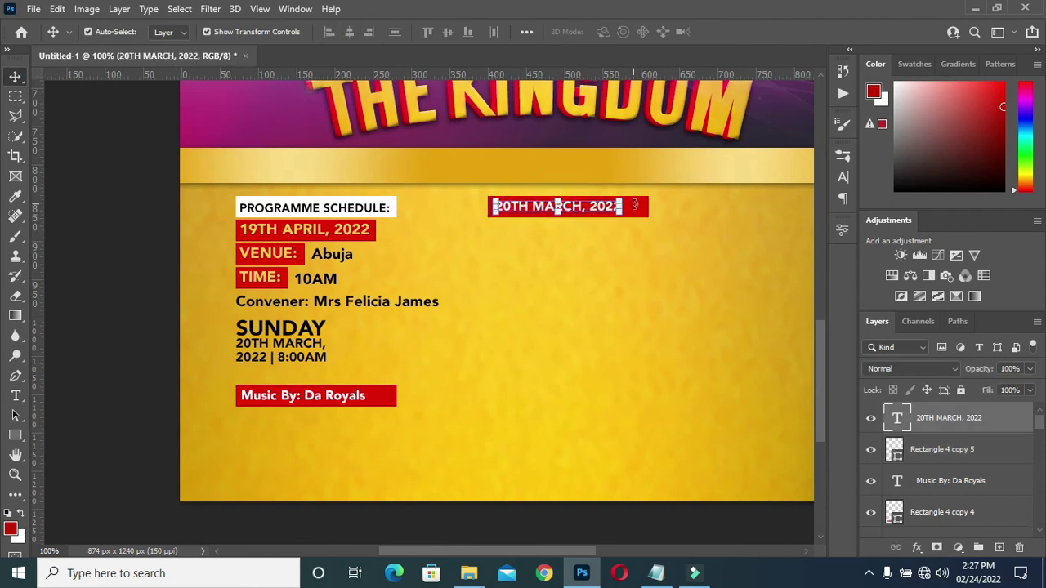
click(642, 206)
drag(650, 206, 631, 210)
key(Return)
click(390, 398)
drag(396, 396, 370, 395)
key(Return)
click(508, 444)
click(367, 398)
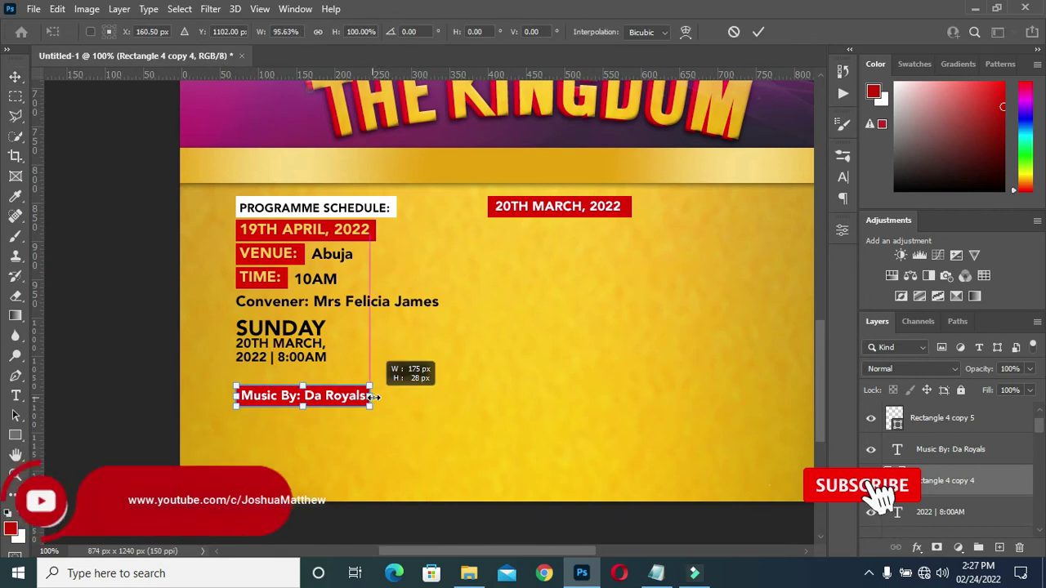
key(Return)
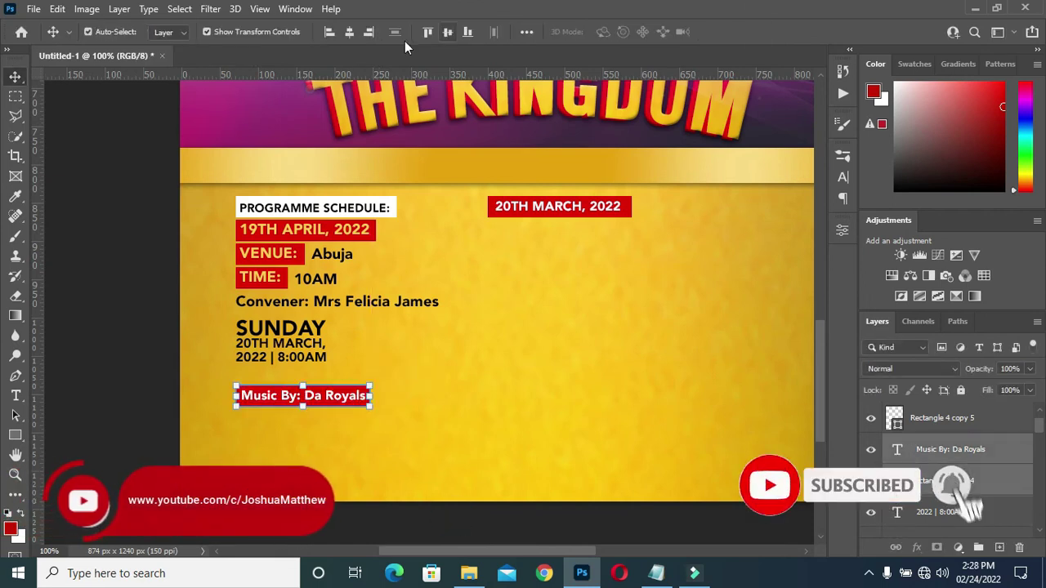
click(723, 439)
Paste the Dynamic Youth Worship lines over a copy of the date text, coloured black (000000)
click(656, 573)
drag(343, 401, 169, 385)
key(ctrl+c)
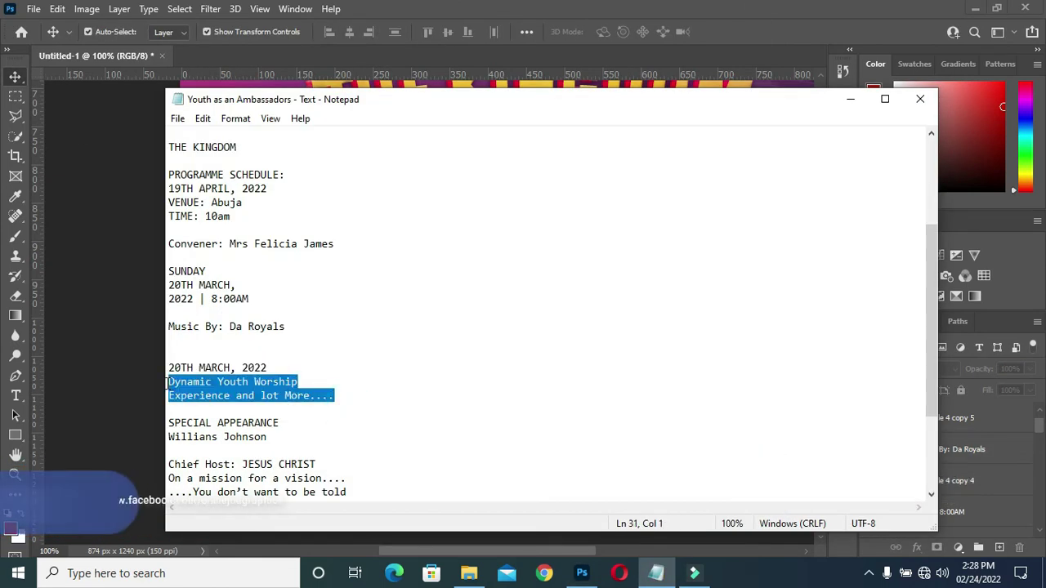
key(alt+Tab)
click(580, 210)
key(ctrl+t)
mouse_move(558, 214)
mouse_down()
mouse_move(562, 236)
mouse_move(571, 226)
mouse_up()
key(Escape)
double_click(571, 226)
key(ctrl+v)
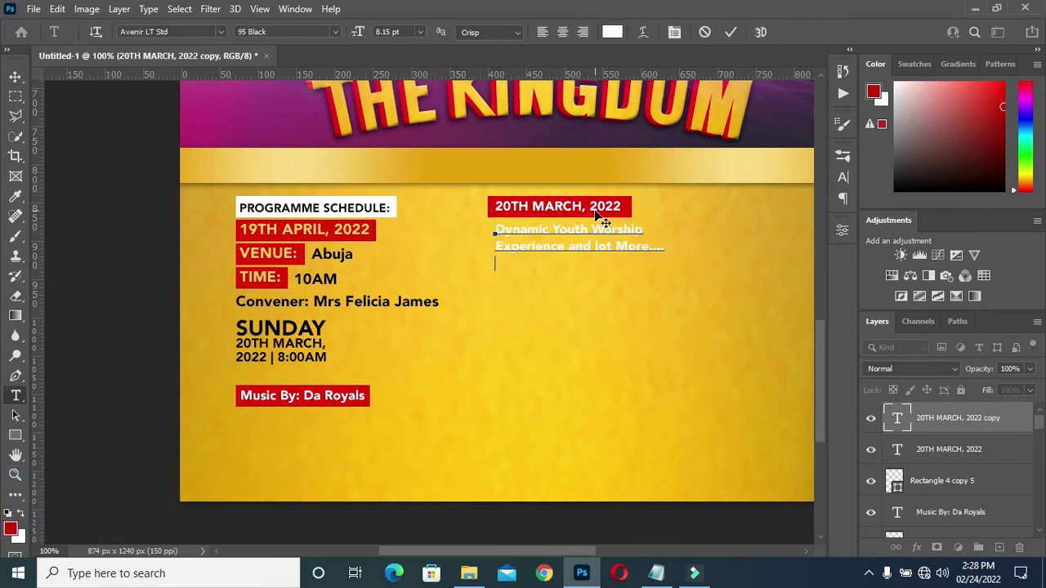
click(728, 33)
text(000000)
click(987, 175)
click(926, 416)
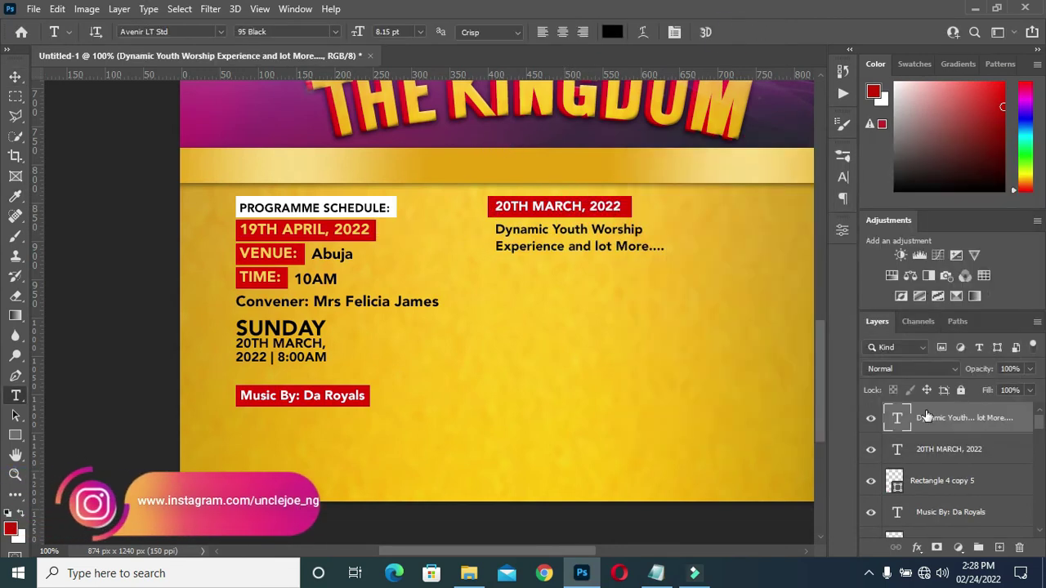
key(v)
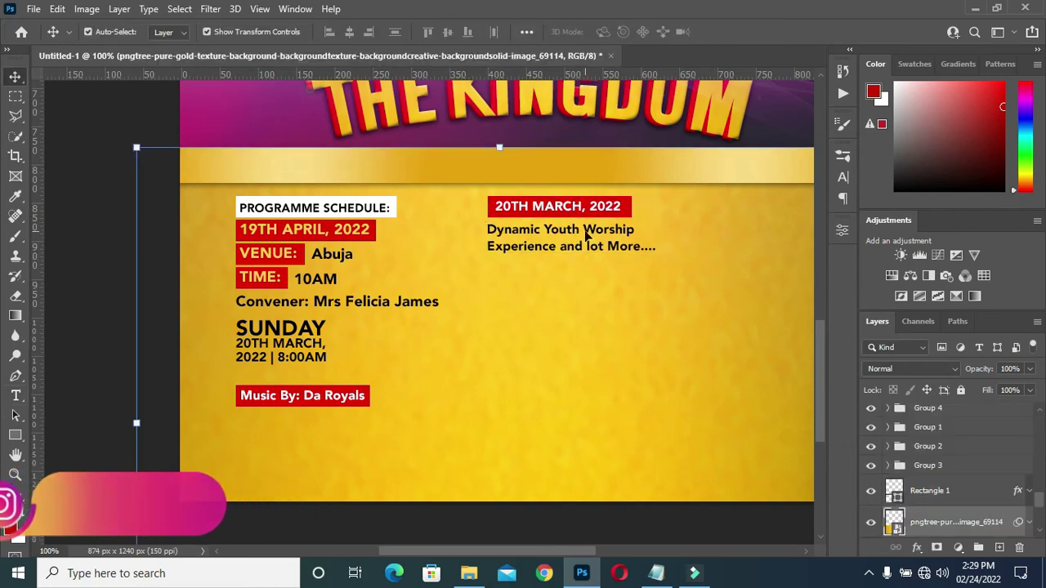
Close the character settings and copy SPECIAL APPEARANCE from the notes file
click(835, 182)
click(125, 273)
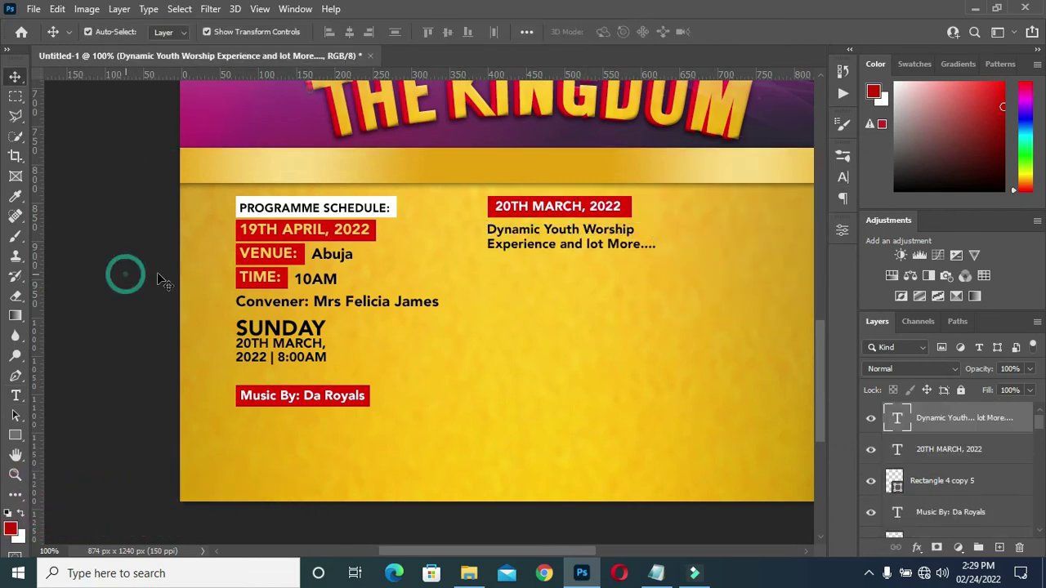
drag(547, 550, 576, 548)
click(656, 573)
scroll(512, 436, down, 2)
drag(279, 339, 179, 340)
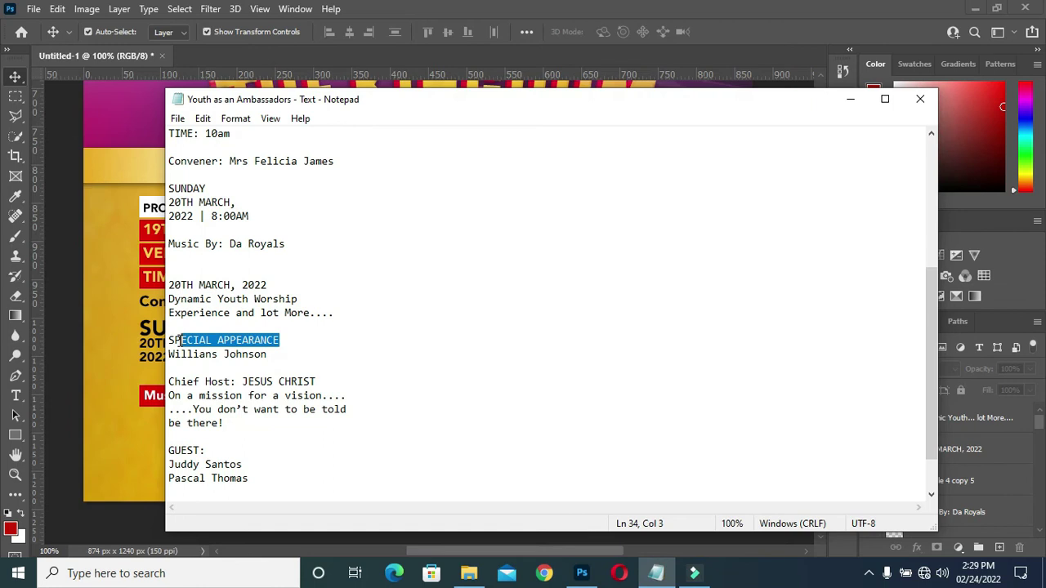
click(850, 98)
Duplicate the red date box and description text, placing both below the description
key(ctrl+j)
key(ctrl+shift+bracketright)
drag(484, 206, 485, 277)
click(488, 245)
key(ctrl+j)
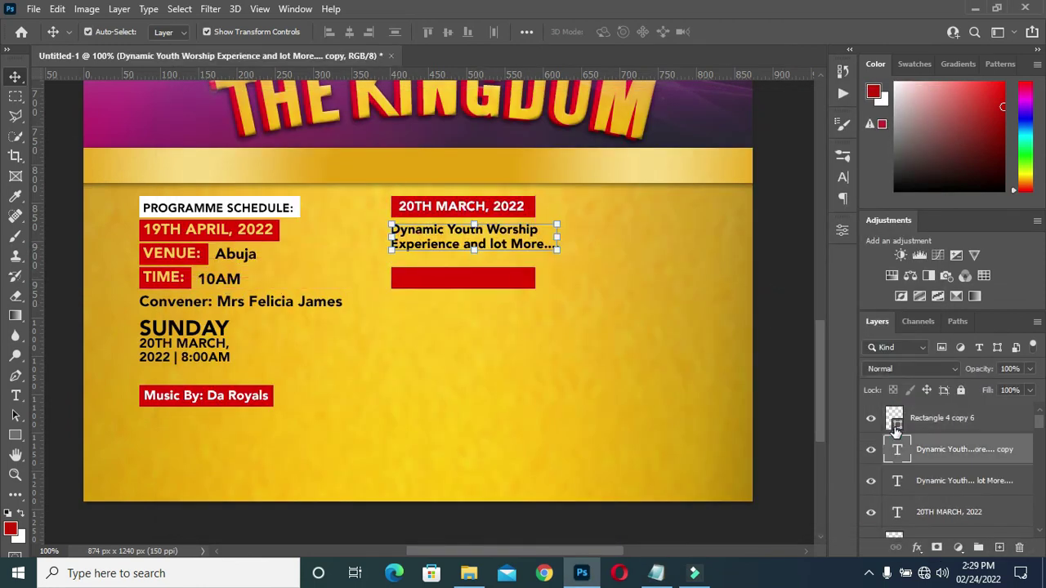
drag(896, 429, 896, 412)
drag(478, 231, 478, 276)
Change the text on the new red bar to SPECIAL APPEARANCE in white
double_click(478, 276)
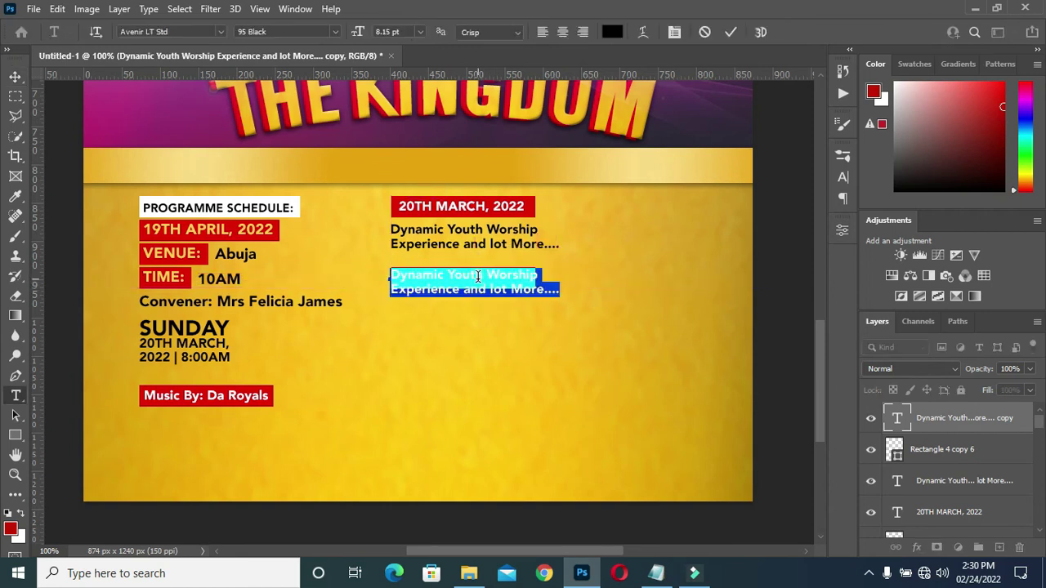
text(SPECIAL APPEARANCE)
key(ctrl+Return)
click(612, 32)
click(650, 184)
click(985, 172)
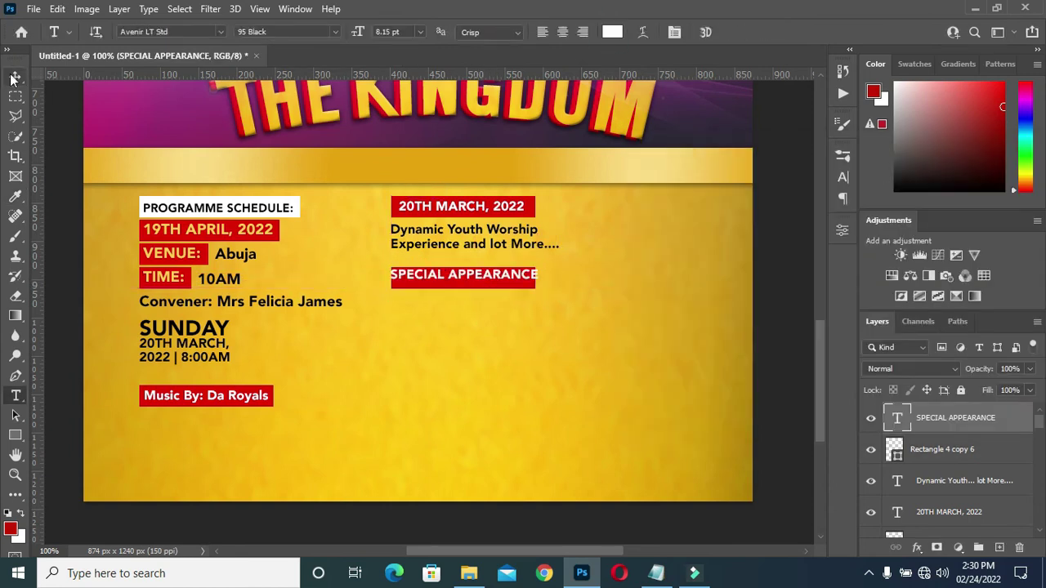
click(13, 78)
scroll(458, 327, up, 3)
drag(540, 340, 482, 365)
Add the guest's name in black, enlarged and positioned beneath the label
click(771, 156)
key(alt+Tab)
key(alt+Tab)
key(t)
click(482, 365)
click(612, 32)
click(654, 371)
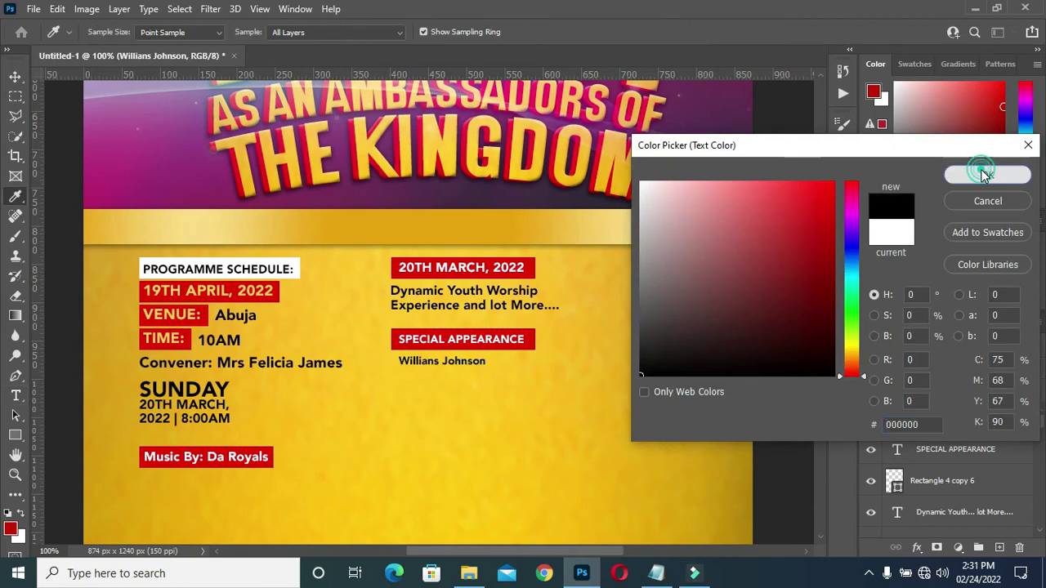
click(986, 173)
click(15, 76)
click(487, 365)
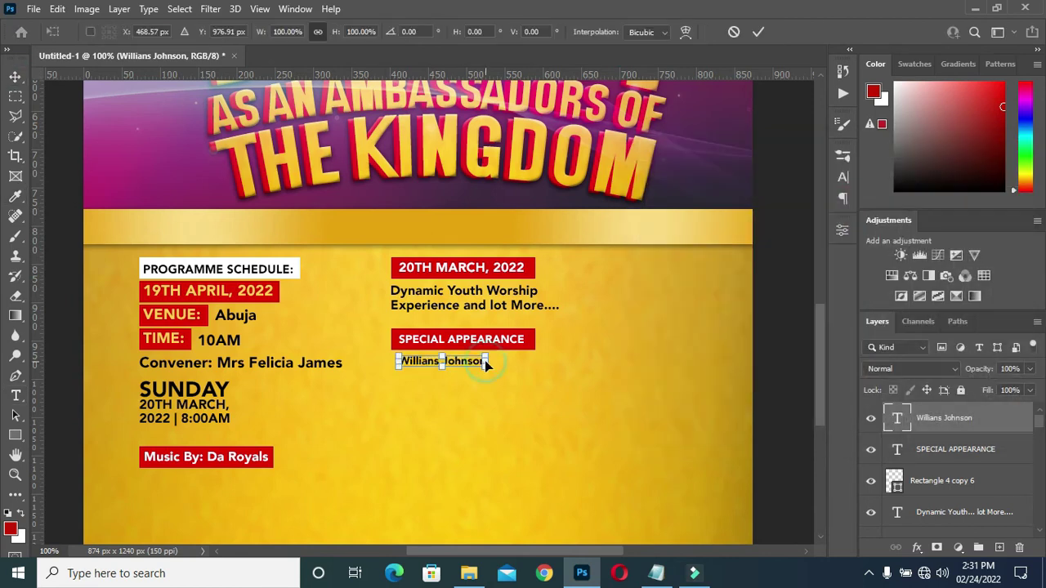
click(759, 34)
drag(482, 366, 482, 365)
Copy the Chief Host line from the notes and place a duplicate red box below the guest's name
key(alt+Tab)
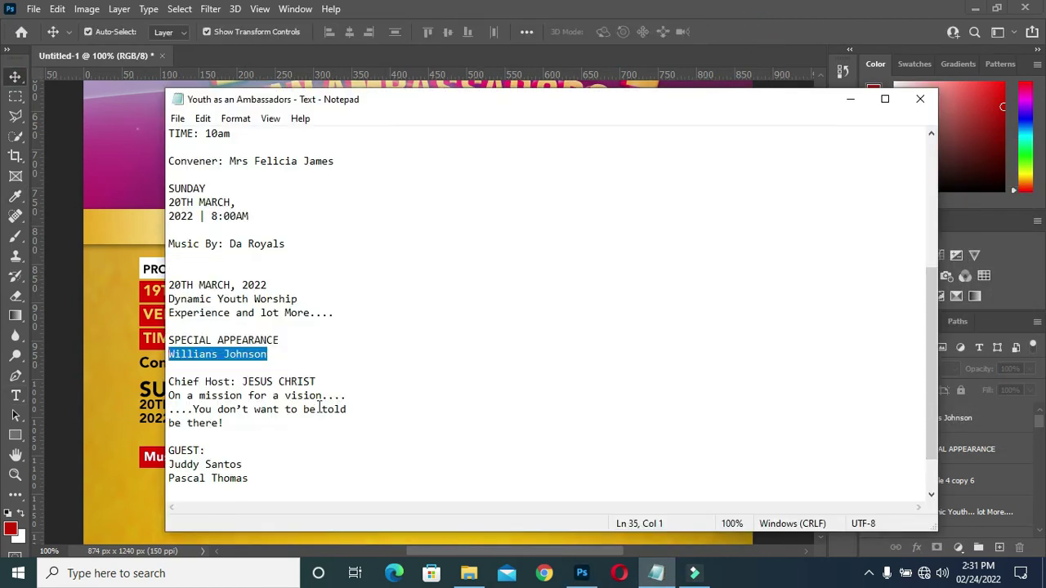
drag(320, 375, 166, 376)
key(ctrl+c)
key(alt+Tab)
click(530, 346)
key(ctrl+j)
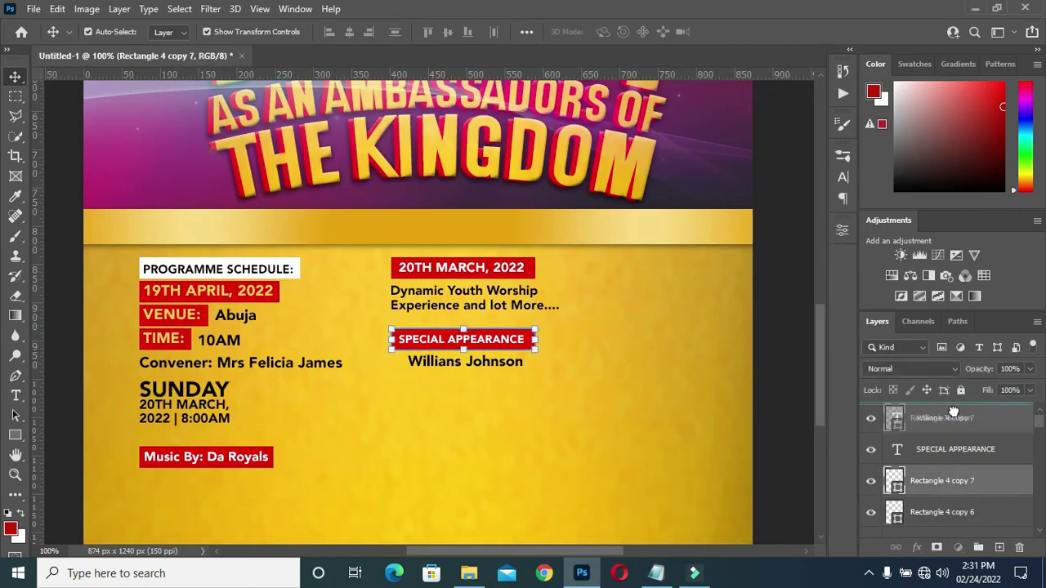
key(ctrl+shift+bracketright)
drag(508, 343, 509, 400)
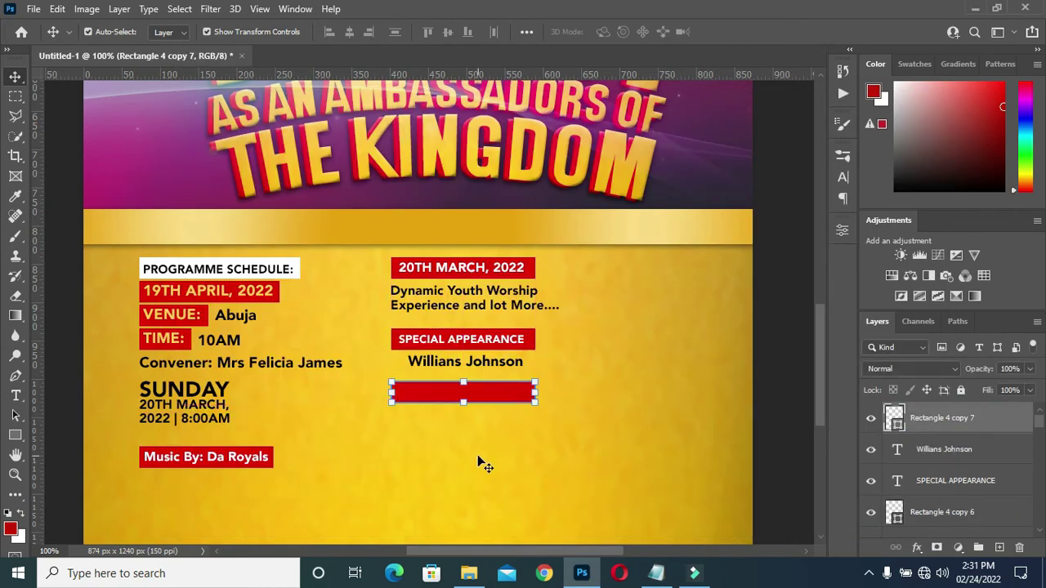
Duplicate the SPECIAL APPEARANCE label onto the new red box and replace it with the Chief Host line
click(493, 337)
key(ctrl+j)
key(ctrl+shift+bracketright)
drag(492, 337, 500, 397)
double_click(484, 397)
key(ctrl+v)
key(ctrl+Return)
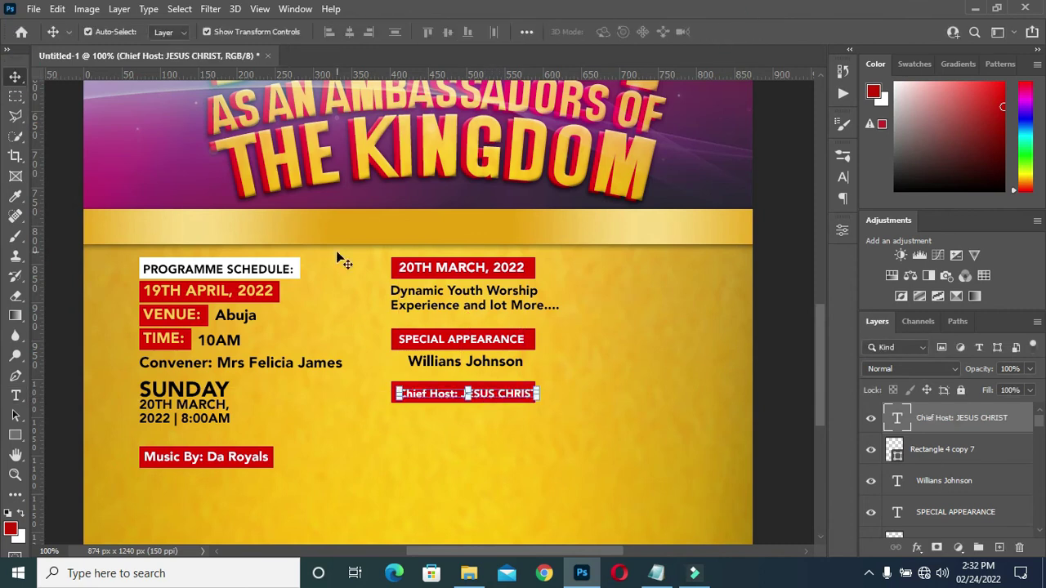
key(shift+alt+bracketleft)
Duplicate the description text below Chief Host and paste in the centred 'On a mission for a vision' lines
click(656, 573)
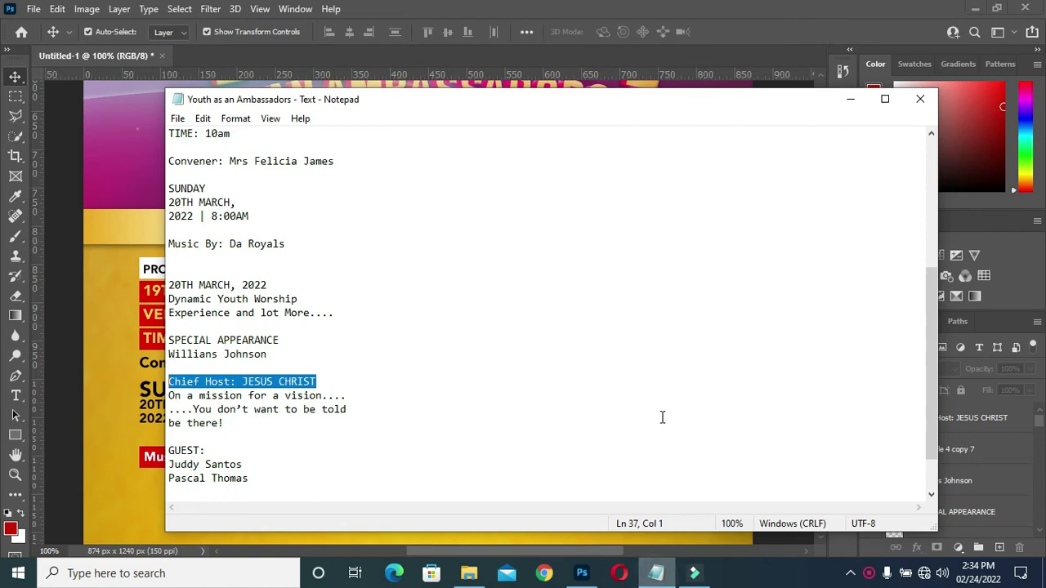
drag(224, 424, 168, 396)
key(ctrl+c)
click(850, 100)
drag(504, 299, 485, 427)
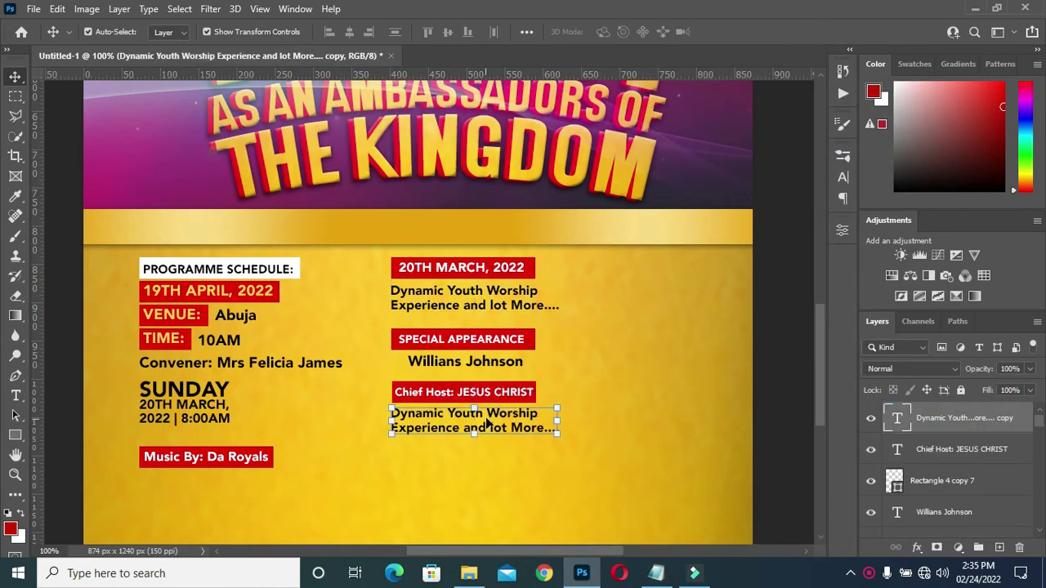
double_click(896, 417)
key(ctrl+v)
click(732, 31)
Position the 'On a mission' lines under the Chief Host label and scale them down to fit
click(563, 33)
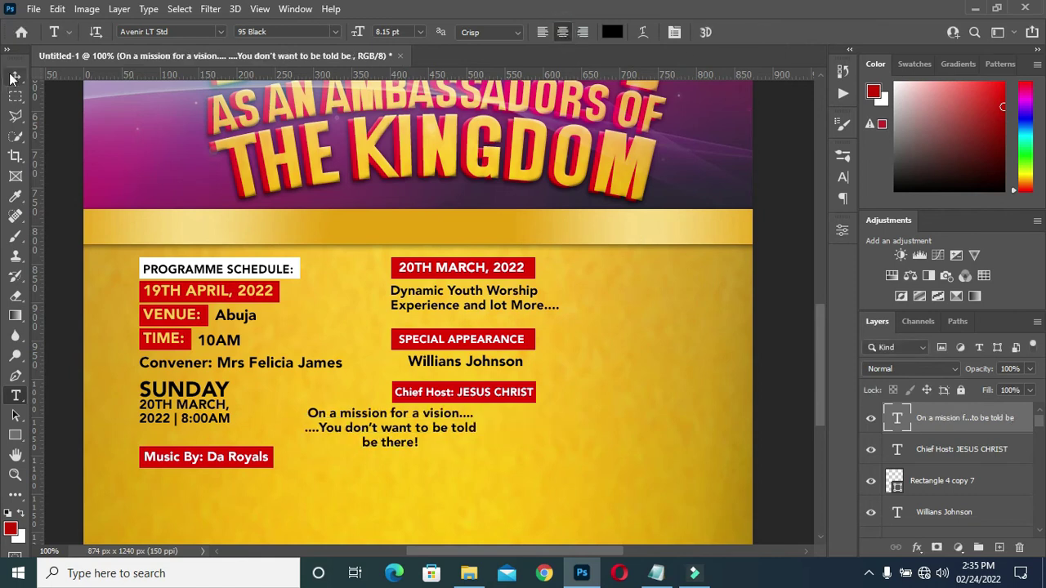
click(15, 76)
drag(406, 427, 460, 427)
drag(543, 447, 539, 447)
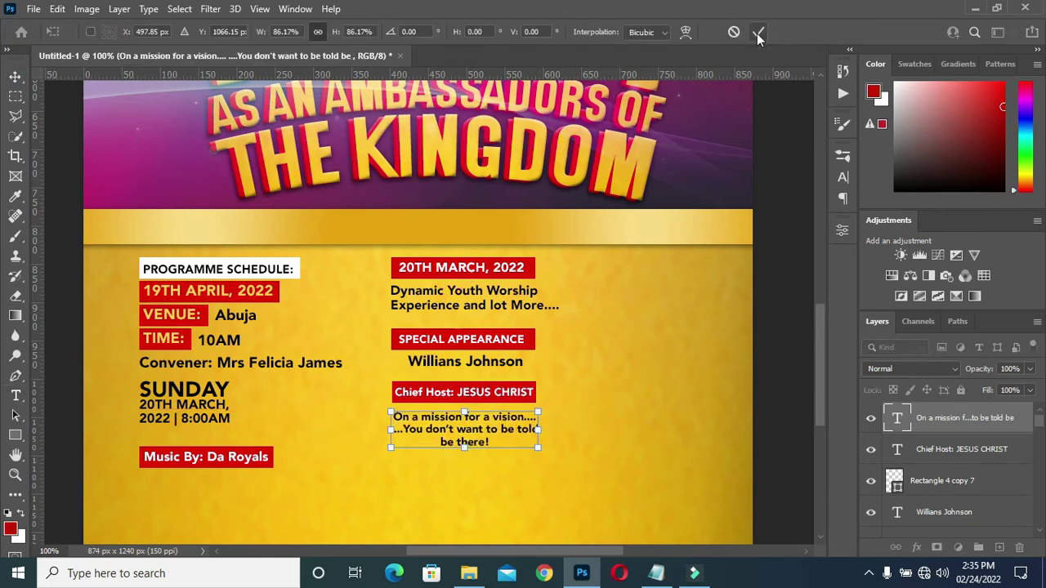
key(Return)
mouse_move(390, 441)
mouse_down()
mouse_move(390, 452)
mouse_move(390, 439)
mouse_up()
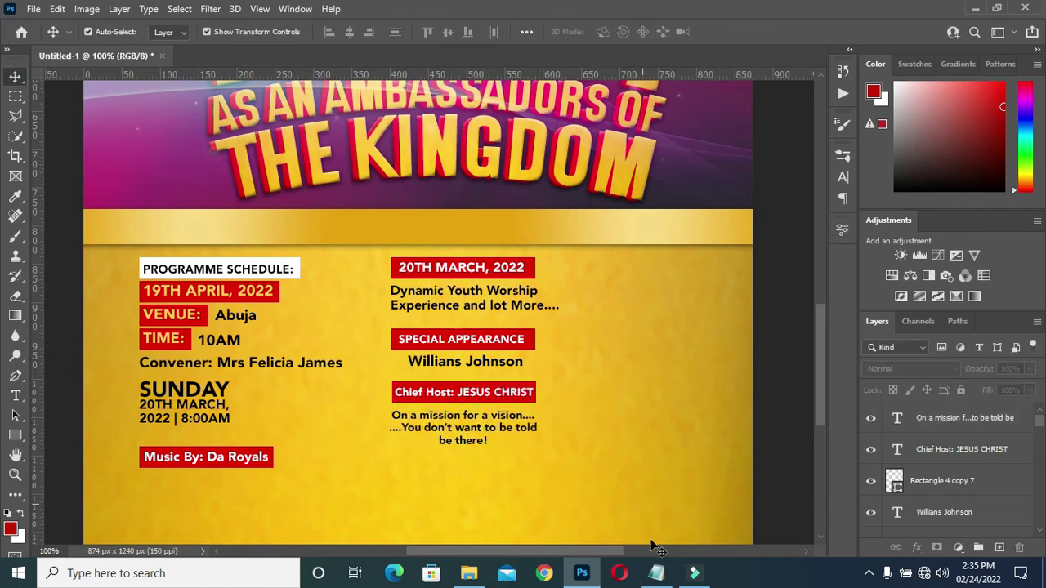
Copy the word GUEST from the notes and duplicate the red box to the top-right for a third column
click(656, 573)
double_click(179, 443)
click(847, 98)
click(503, 403)
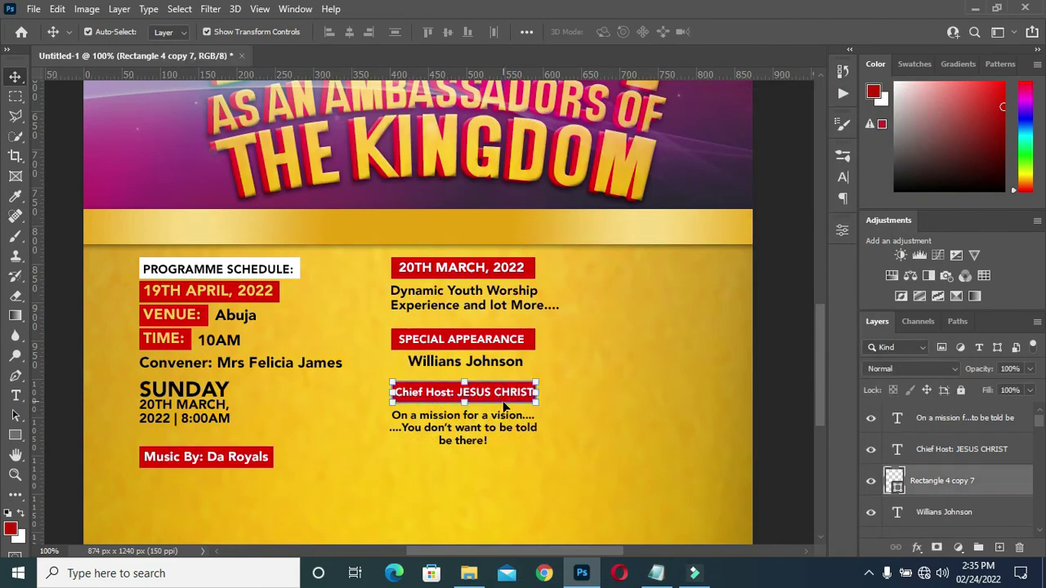
drag(494, 405, 674, 275)
Copy the Chief Host label onto the top-right red bar and change its text to 'GUEST:'
click(739, 315)
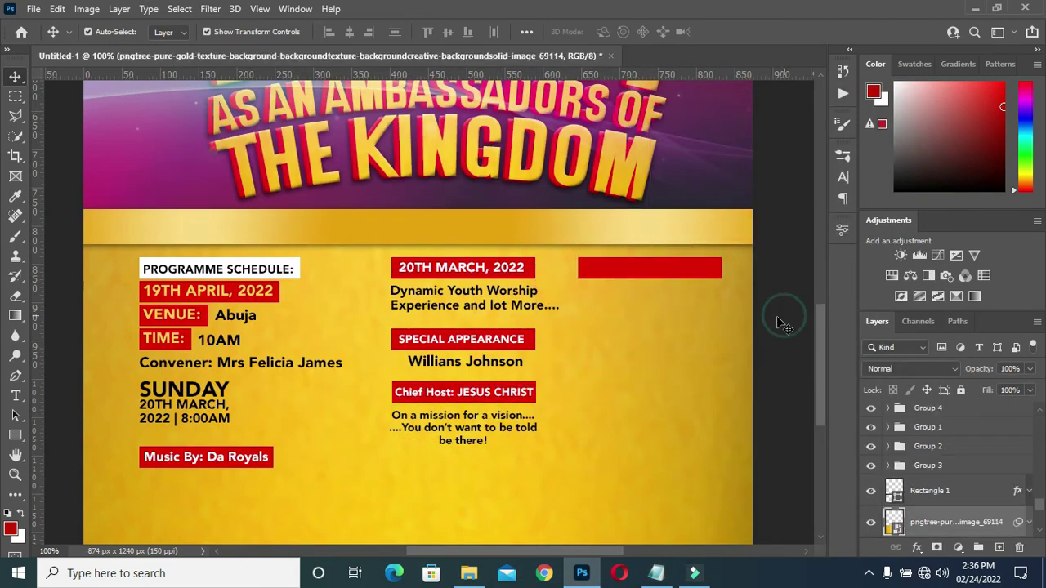
click(510, 400)
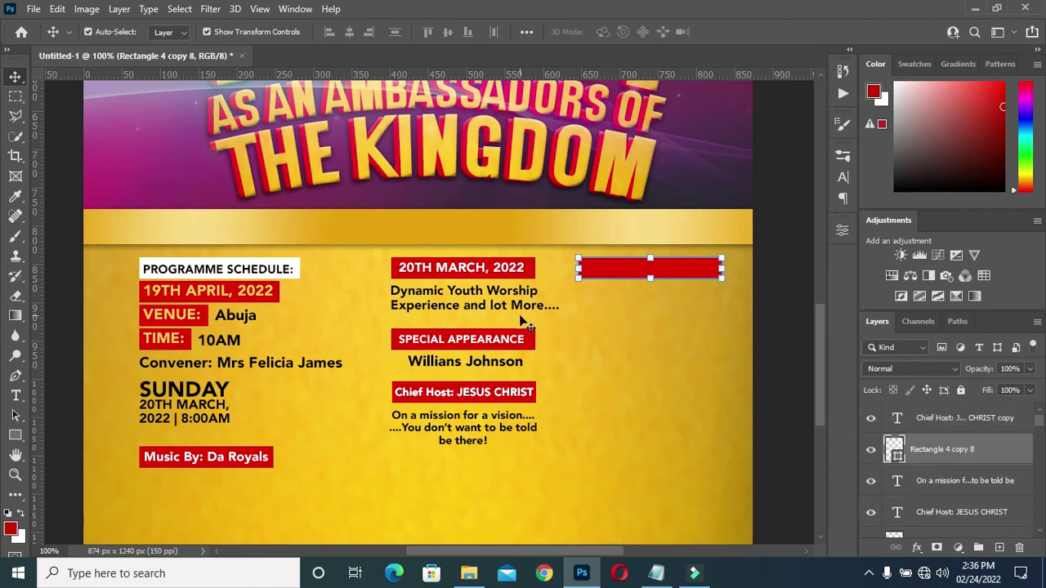
drag(513, 400, 688, 272)
double_click(670, 267)
key(ctrl+a)
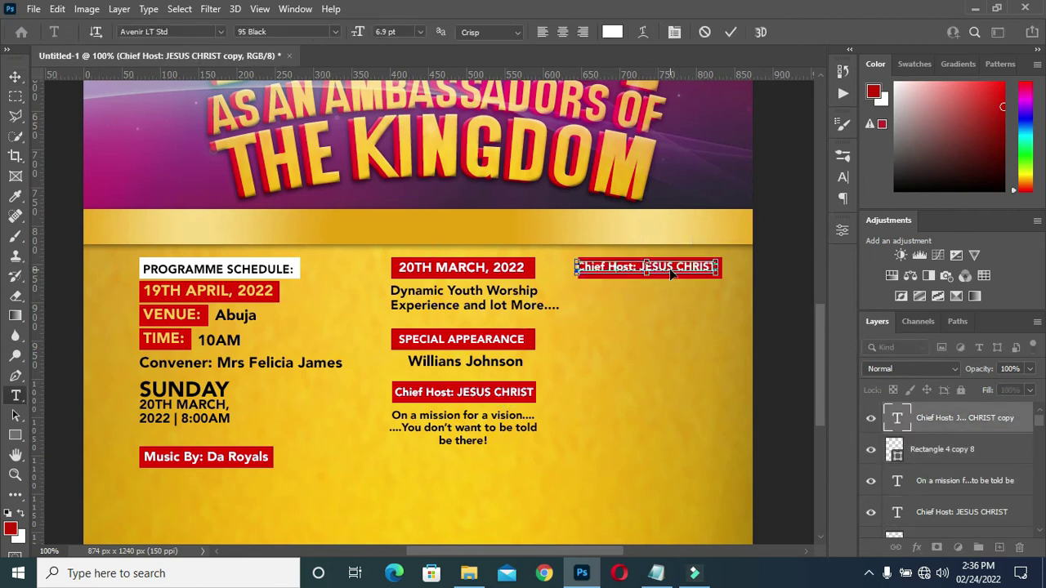
text(GUEST:)
Narrow the top-right red bar to fit 'GUEST:' and resize the GUEST: text
key(v)
click(621, 268)
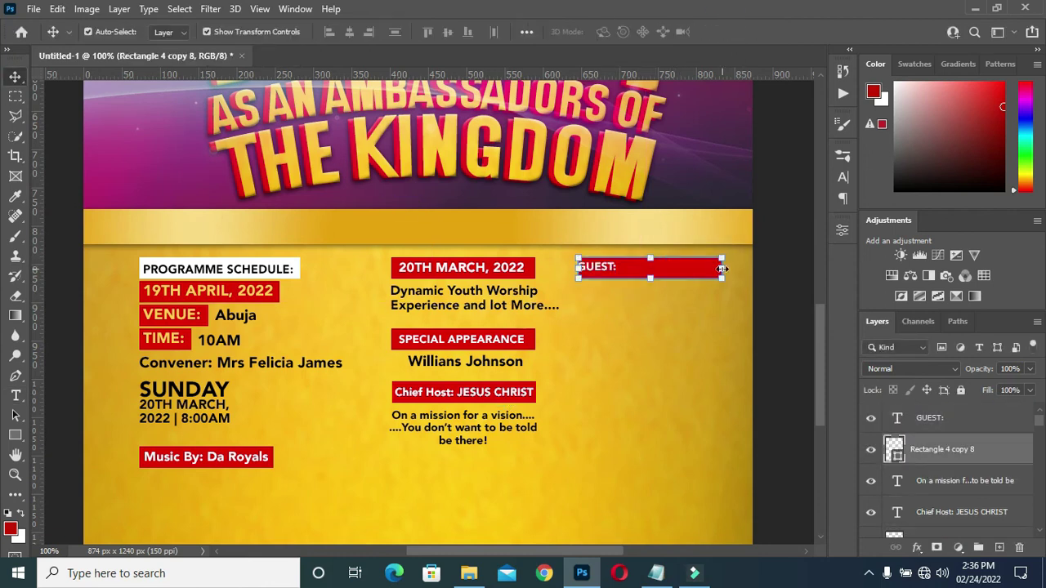
key(ctrl+t)
drag(721, 268, 638, 272)
key(Return)
key(alt+])
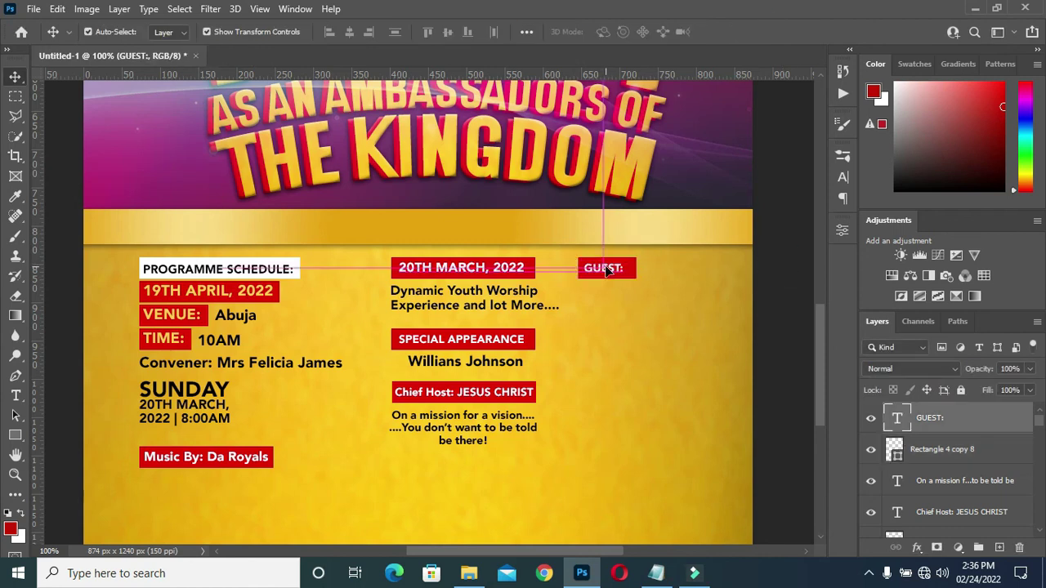
key(ctrl+t)
click(412, 124)
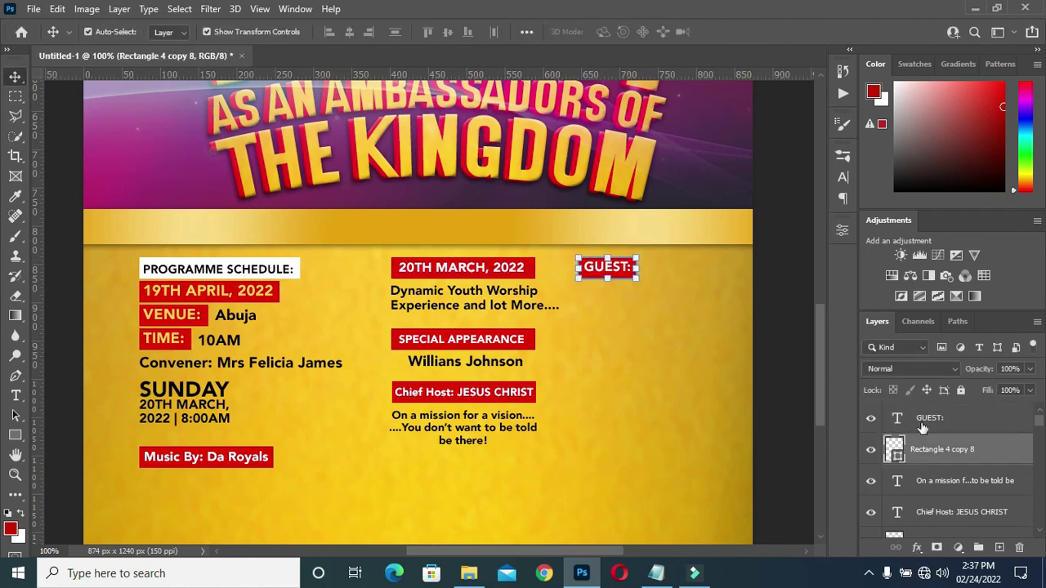
Copy the two guest names from the flyer text notes
click(658, 577)
drag(251, 477, 168, 462)
key(ctrl+c)
scroll(621, 259, down, 2)
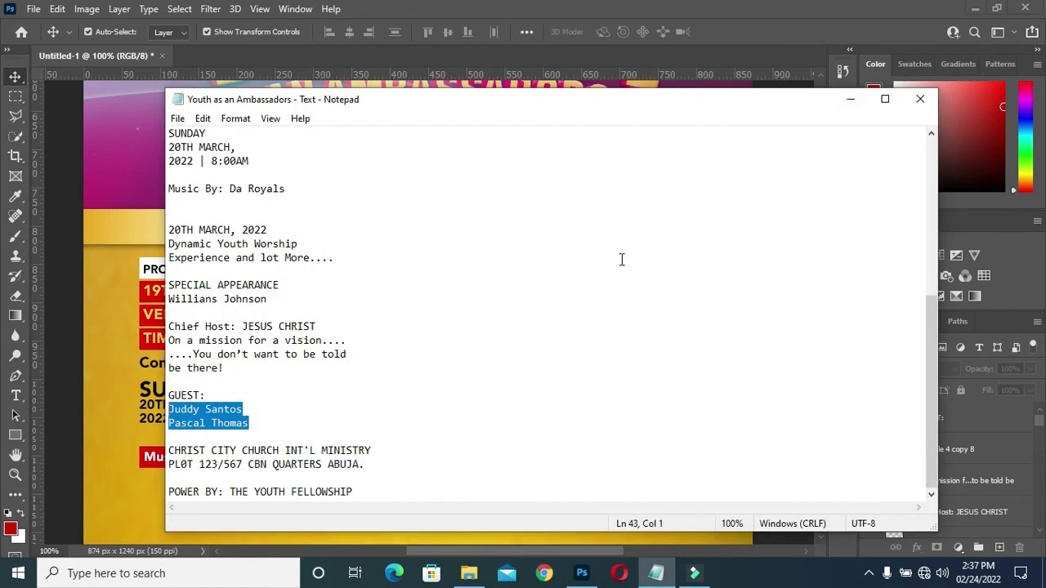
key(alt+Tab)
Duplicate the On a mission text under GUEST: and replace its text with the guest names
click(471, 433)
key(ctrl+j)
drag(964, 480, 964, 410)
drag(472, 429, 657, 304)
key(t)
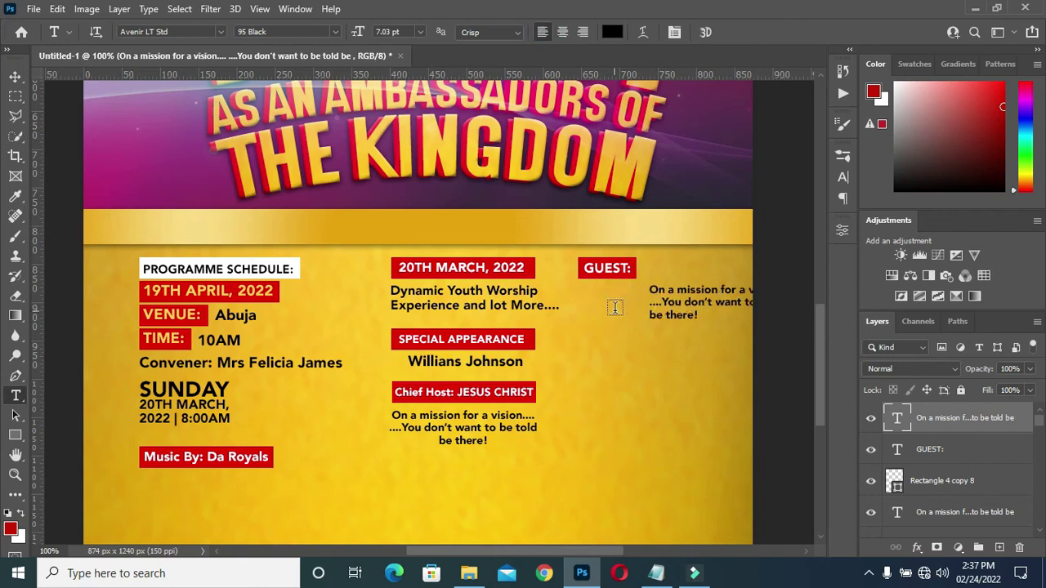
click(609, 304)
key(ctrl+a)
key(ctrl+v)
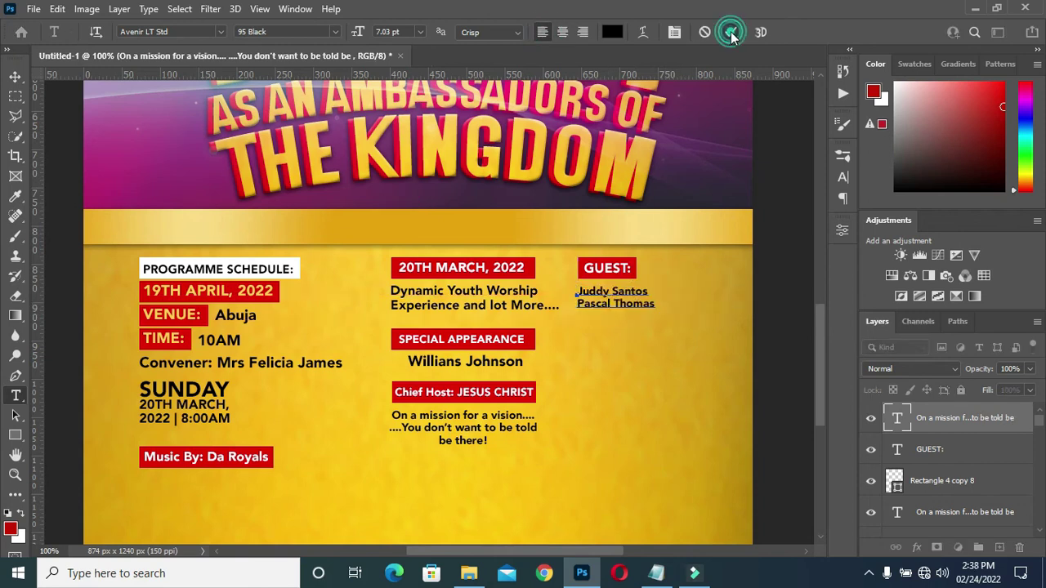
click(731, 32)
key(v)
click(653, 332)
Make the Dynamic Youth Worship text slightly narrower
click(555, 300)
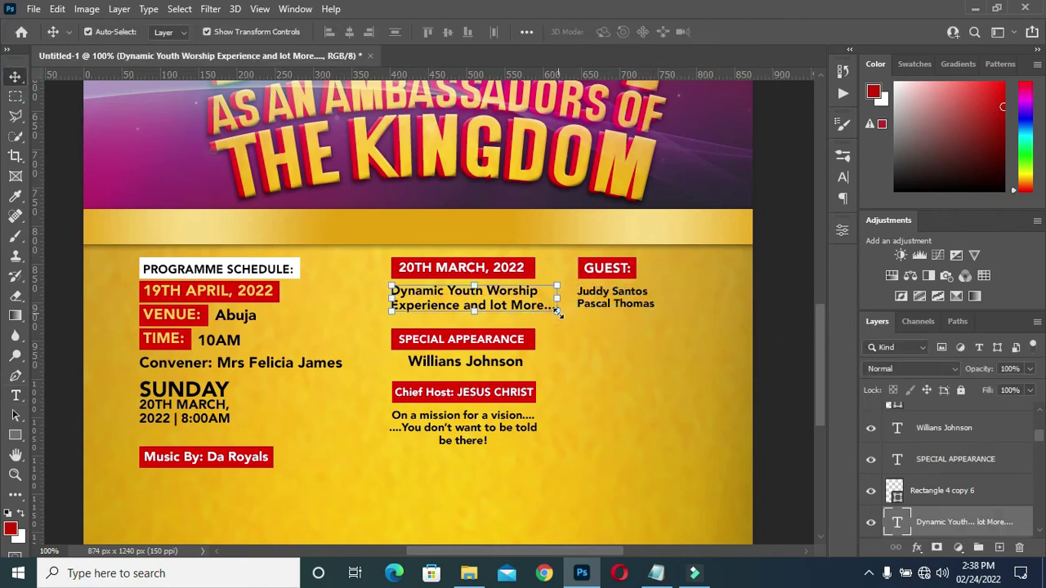
drag(554, 299, 546, 298)
click(799, 256)
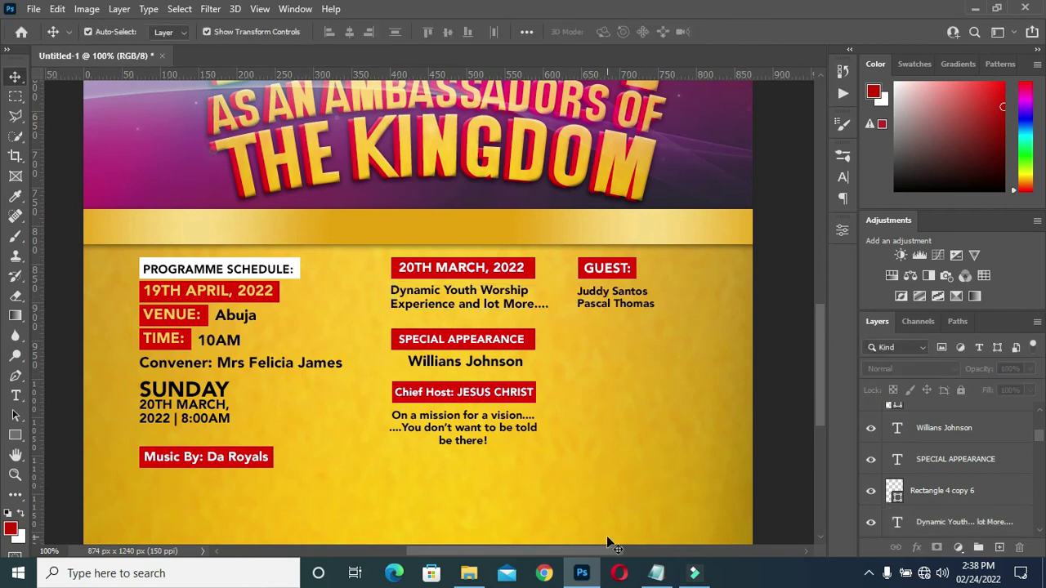
Copy the church name and address lines from the notes
click(656, 573)
drag(168, 450, 349, 464)
click(850, 101)
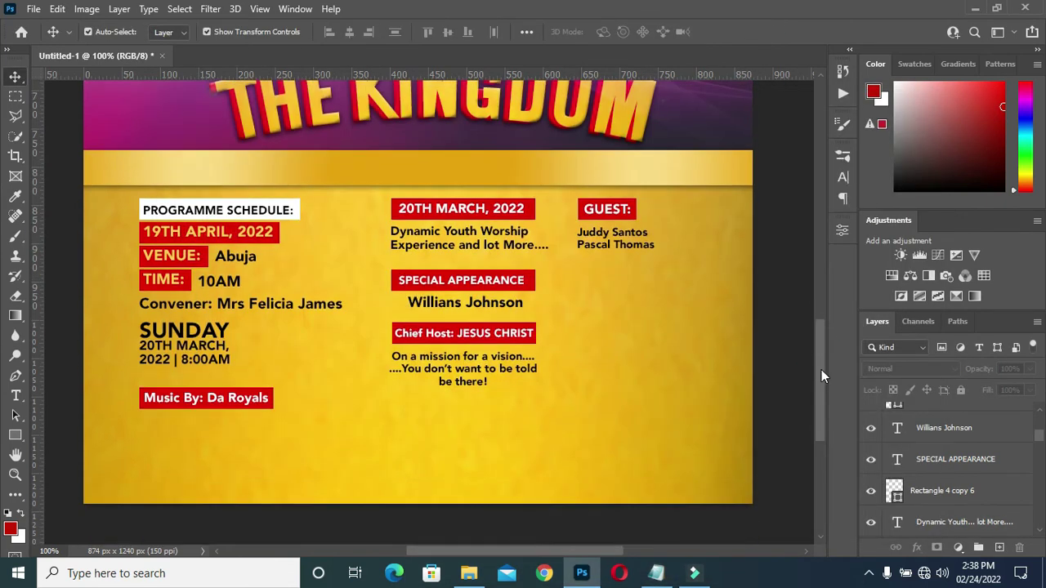
Group all the schedule layers and scale the group up slightly
scroll(978, 514, down, 10)
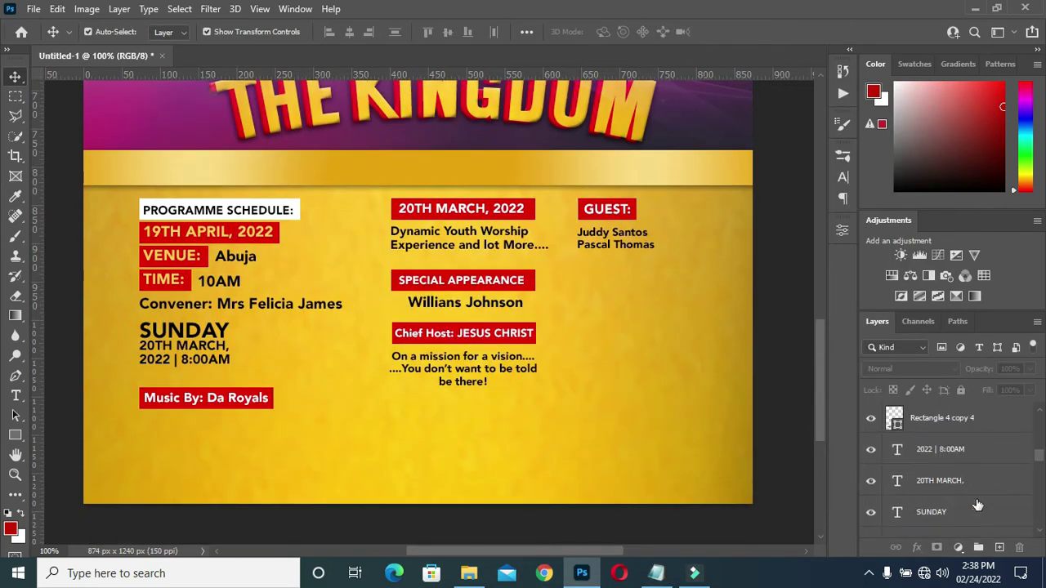
click(964, 443)
scroll(965, 444, up, 1)
shift+click(947, 418)
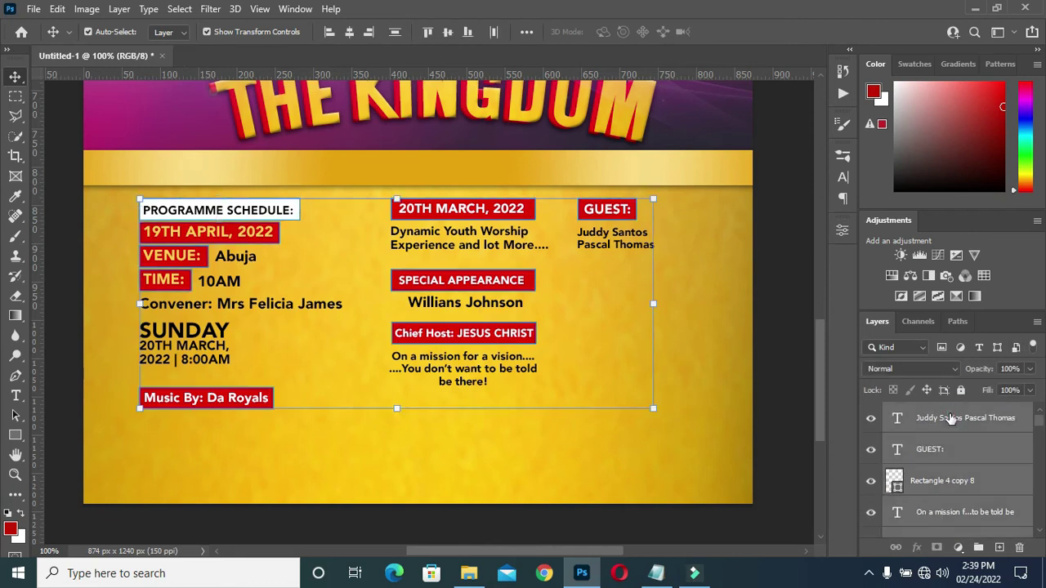
key(ctrl+g)
drag(652, 411, 700, 427)
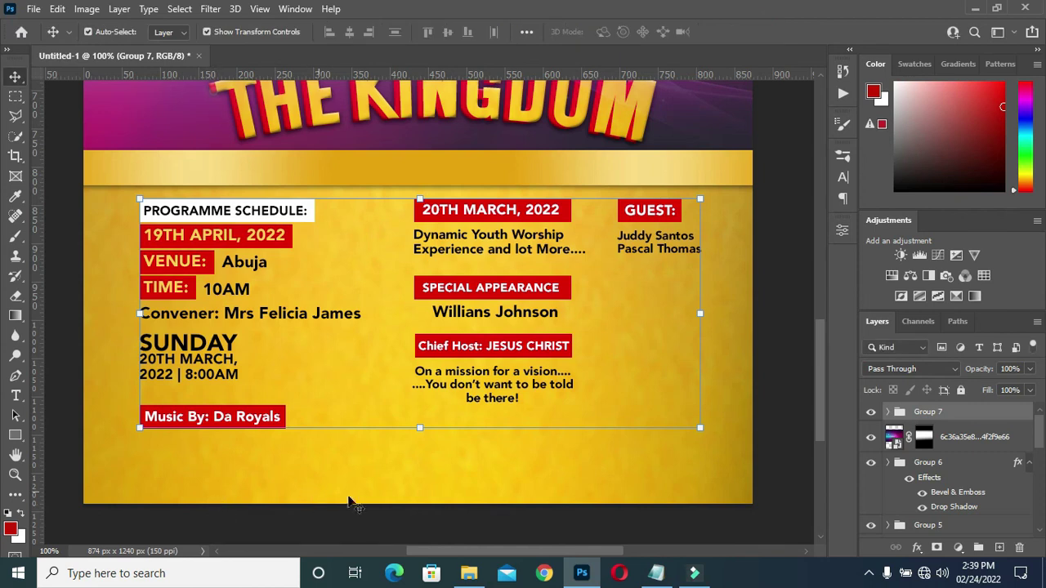
Drag the location icon PNG onto the flyer and shrink it to a small pin
click(468, 572)
click(817, 255)
drag(823, 254, 378, 448)
drag(364, 406, 365, 406)
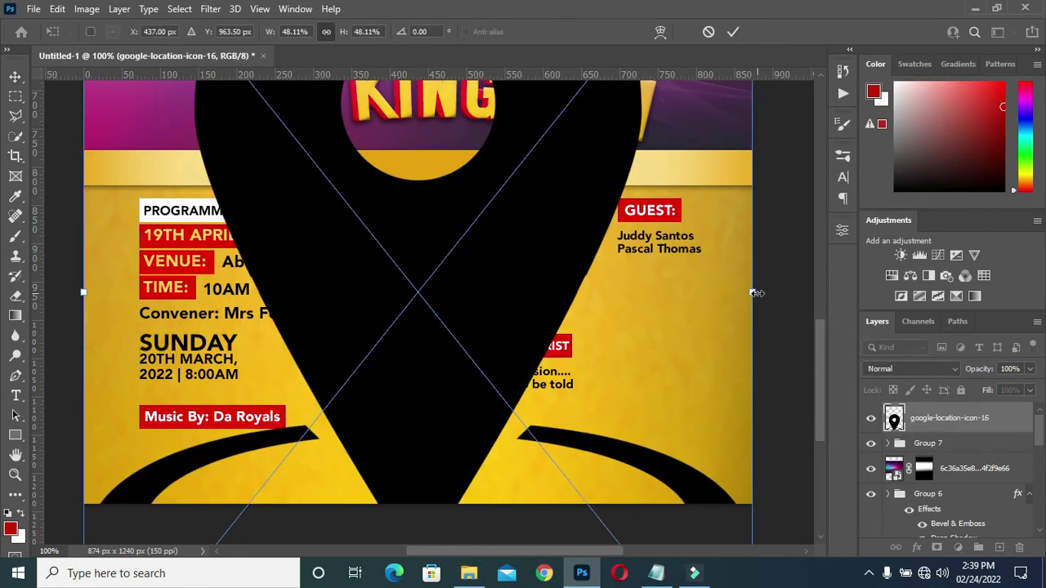
drag(743, 323, 295, 323)
drag(85, 293, 424, 437)
click(733, 31)
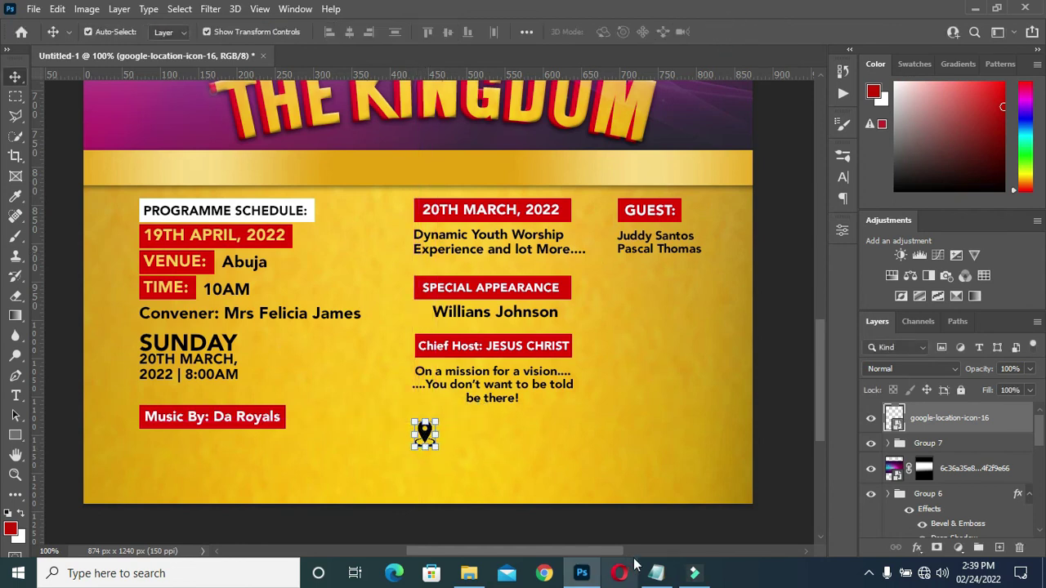
click(656, 573)
click(851, 102)
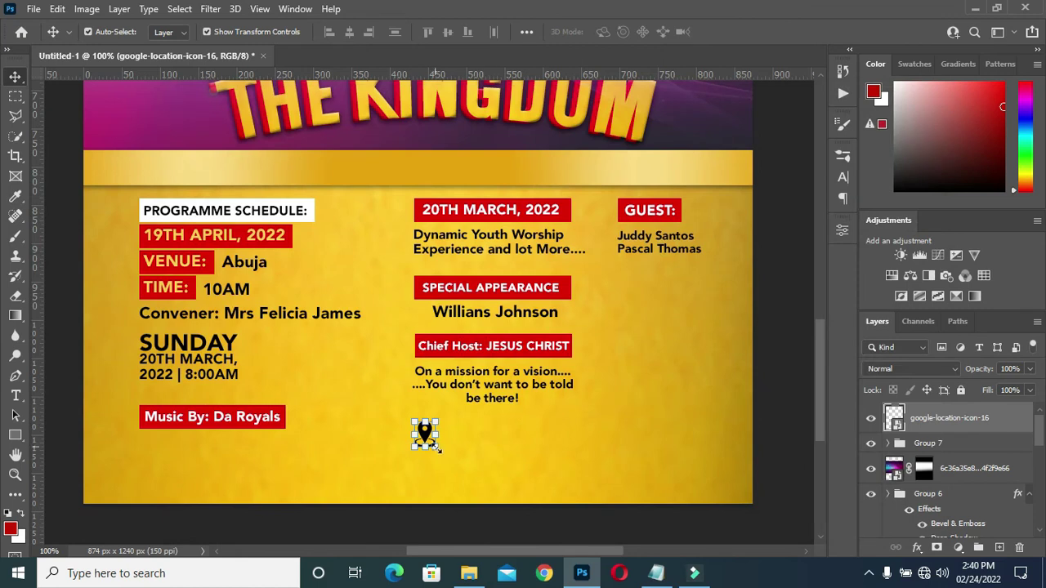
drag(438, 449, 430, 441)
click(733, 31)
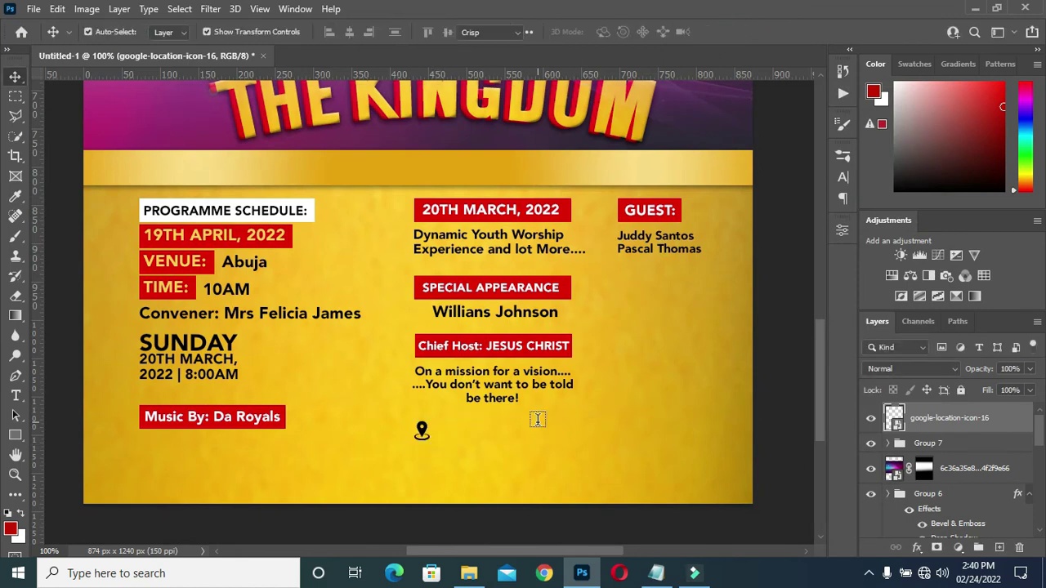
Paste the church name and address as new text beside the pin
key(t)
click(455, 437)
text(CHRIST CITY CHURCH INT'L MINISTRY PL0T 123/567 CBN QUARTERS ABUJA.)
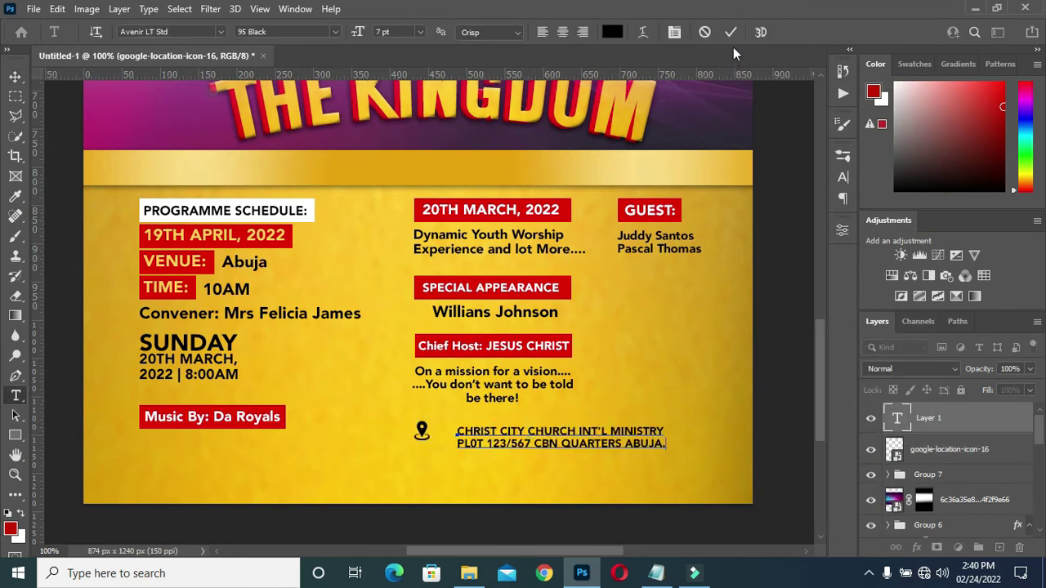
click(730, 31)
click(16, 77)
click(421, 433)
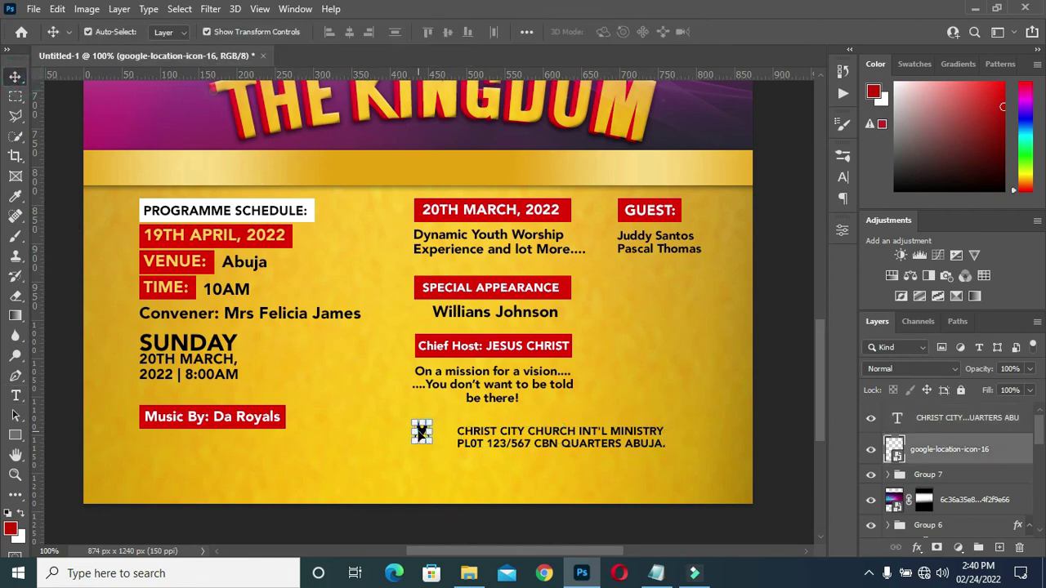
drag(473, 441, 497, 434)
Group the pin and address text, then enlarge the group slightly
click(783, 475)
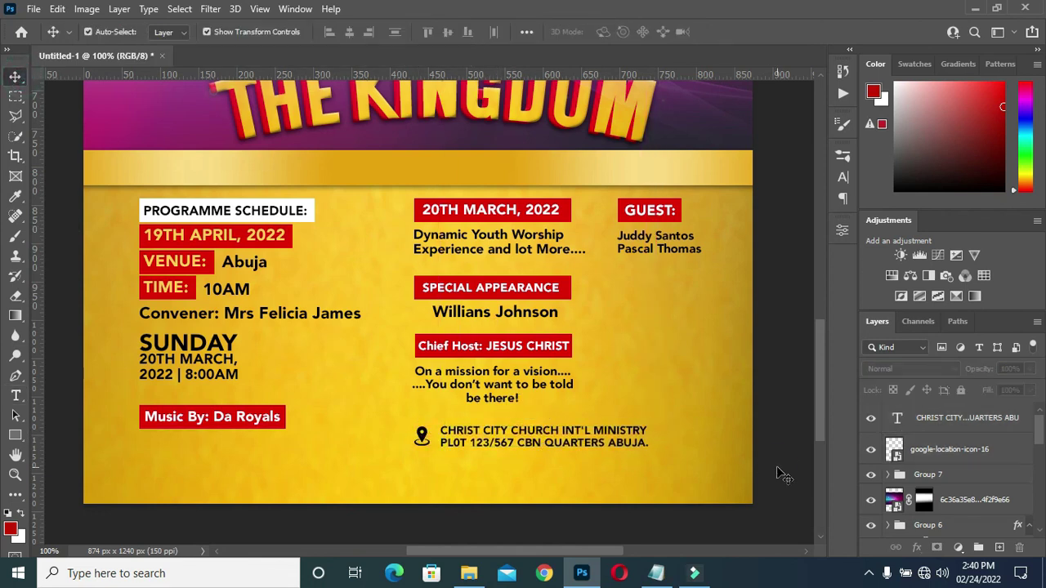
click(920, 452)
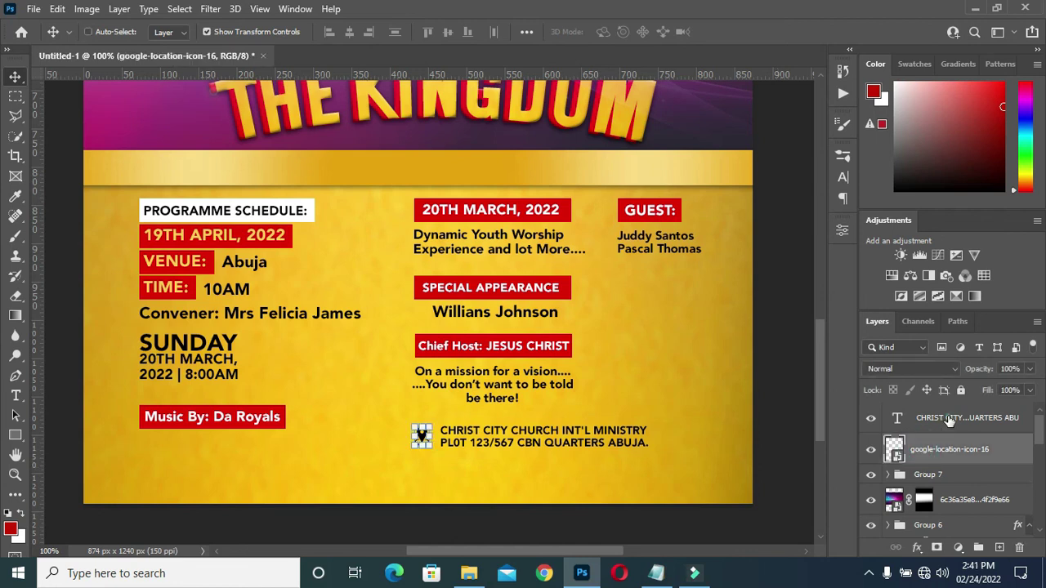
shift+click(948, 419)
key(ctrl+g)
key(ctrl+t)
drag(650, 455, 704, 448)
key(Return)
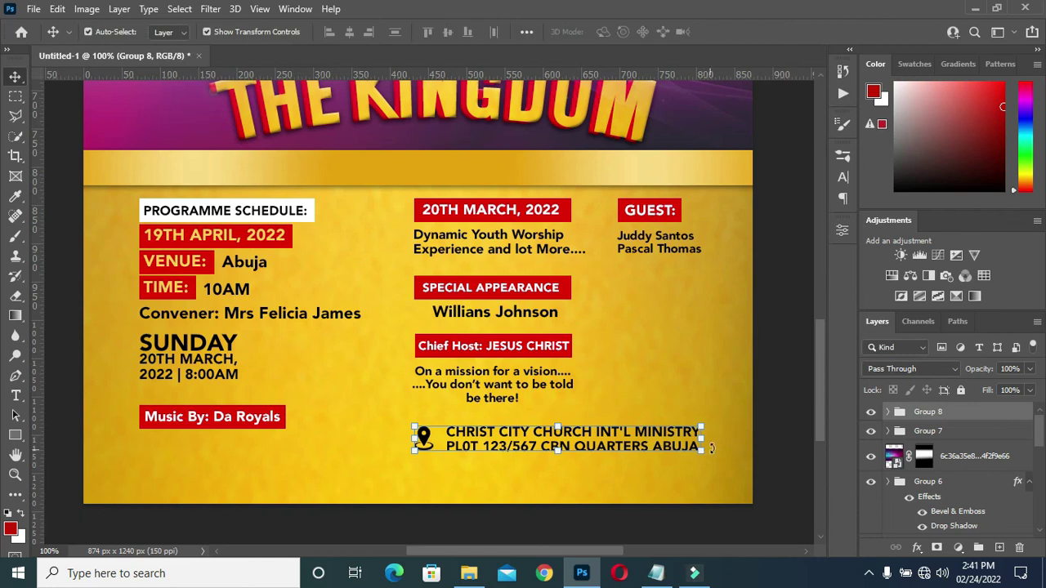
click(389, 420)
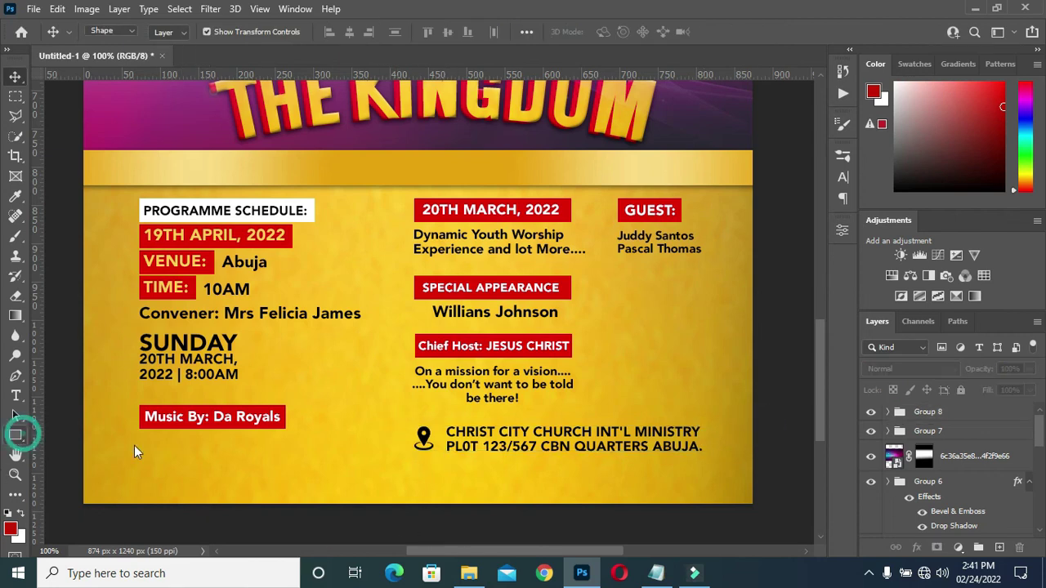
Draw a wide white rectangle bar near the flyer's bottom-left
right_click(15, 435)
click(86, 434)
drag(140, 463, 365, 489)
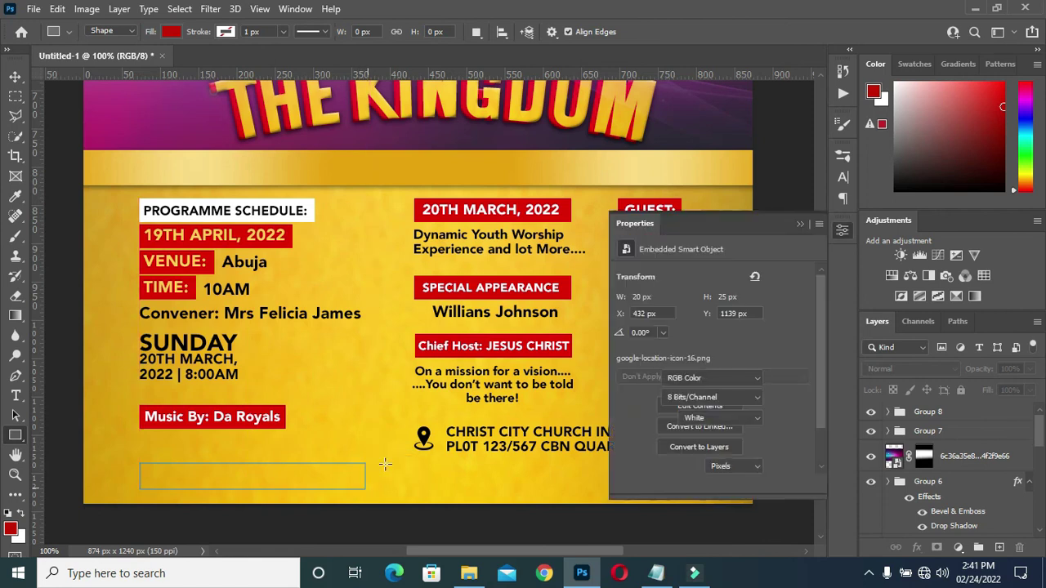
click(669, 395)
click(795, 237)
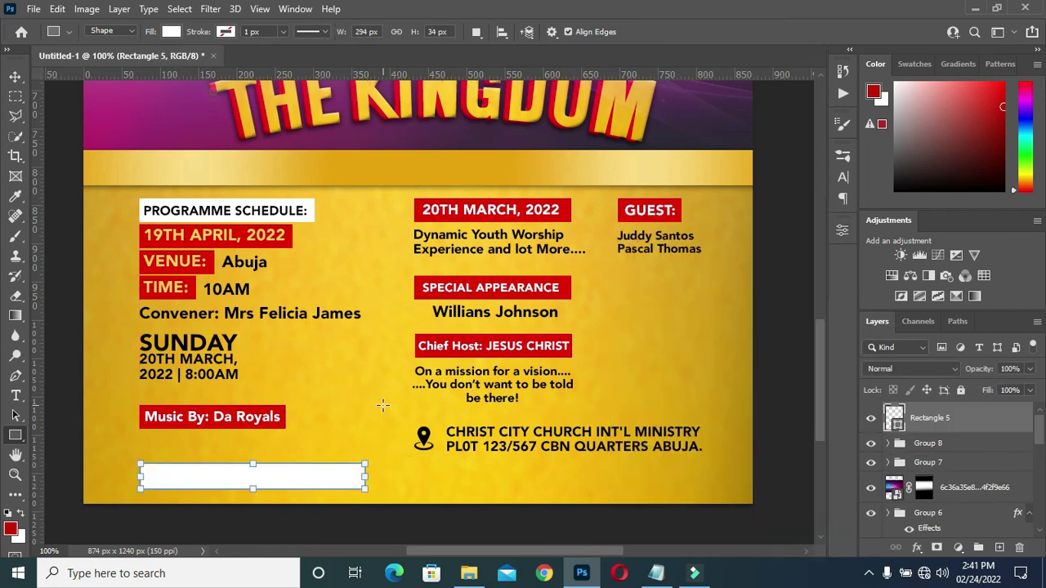
key(v)
Copy the POWER BY line from the flyer text notes
key(alt+Tab)
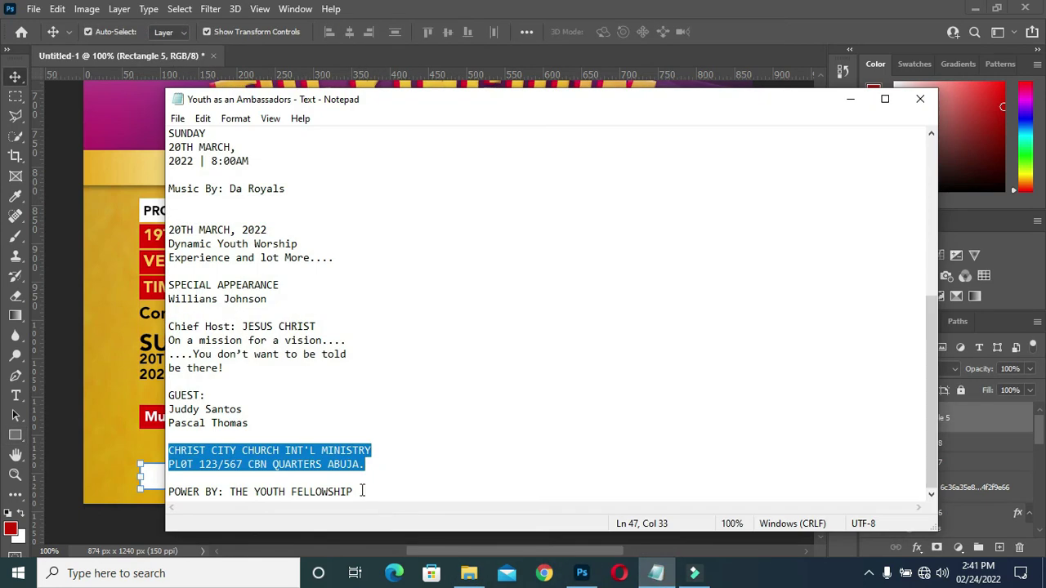
drag(362, 491, 169, 491)
click(168, 491)
drag(353, 491, 169, 501)
key(ctrl+c)
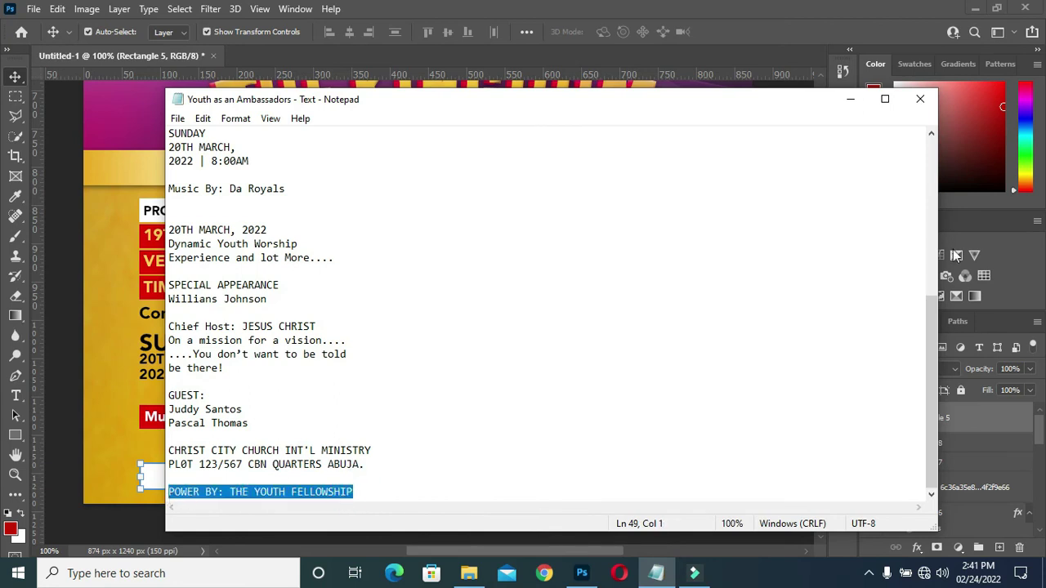
click(852, 99)
Paste "POWER BY: THE YOUTH FELLOWSHIP" as text and move it into the white bar
key(t)
click(340, 415)
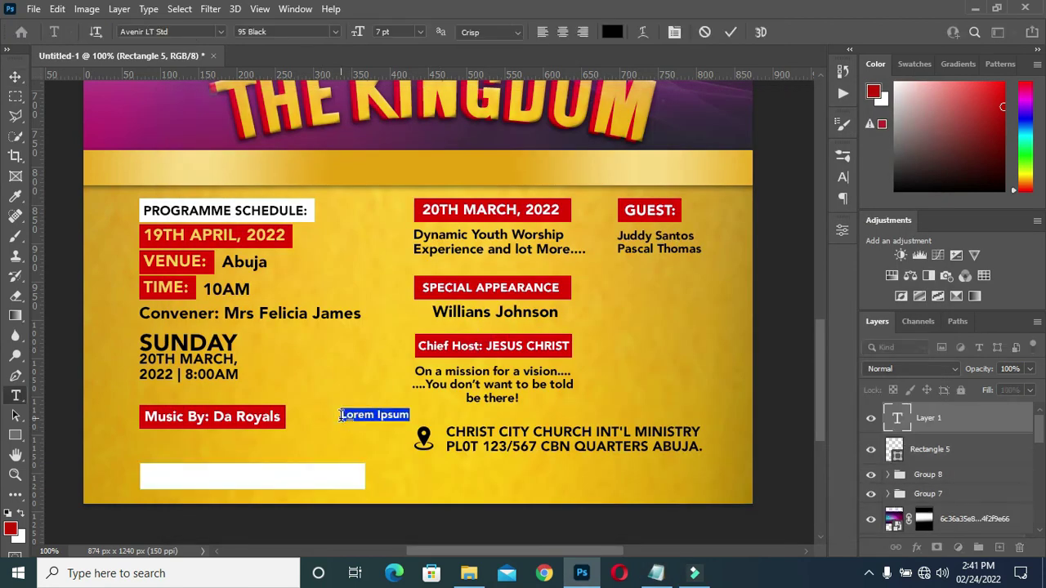
key(ctrl+v)
click(730, 32)
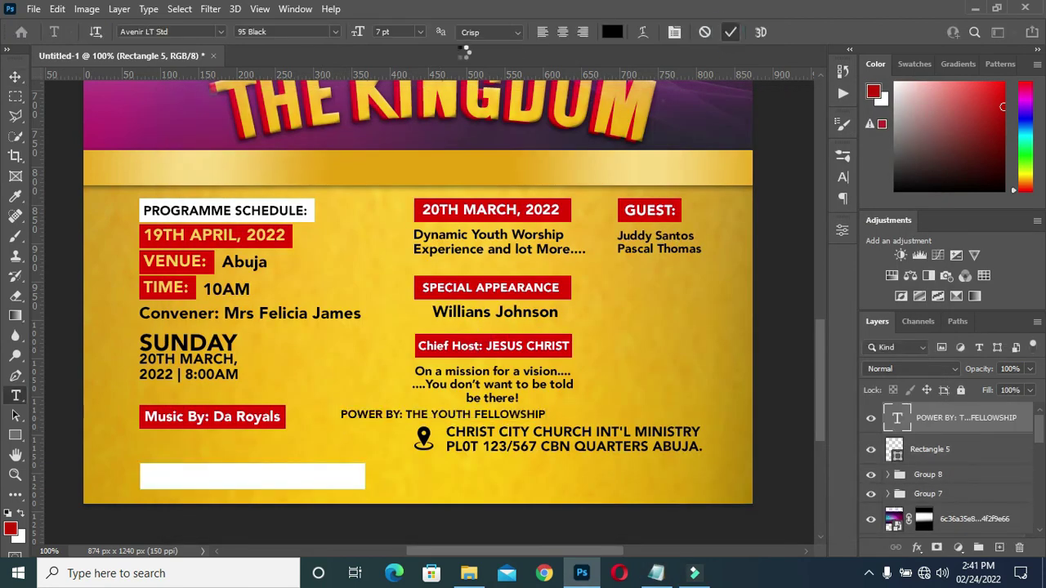
click(15, 76)
drag(401, 418, 211, 480)
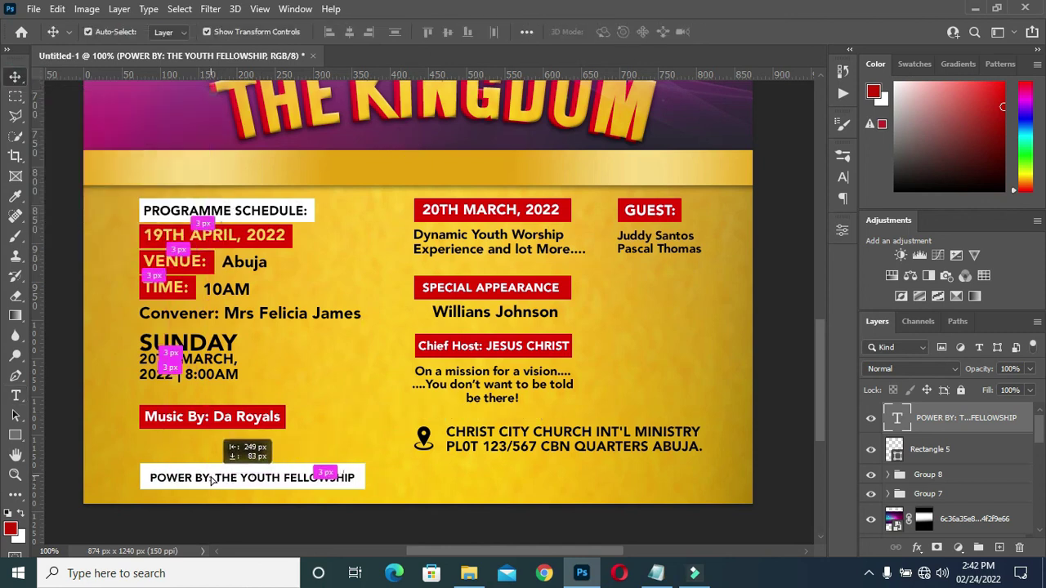
click(792, 385)
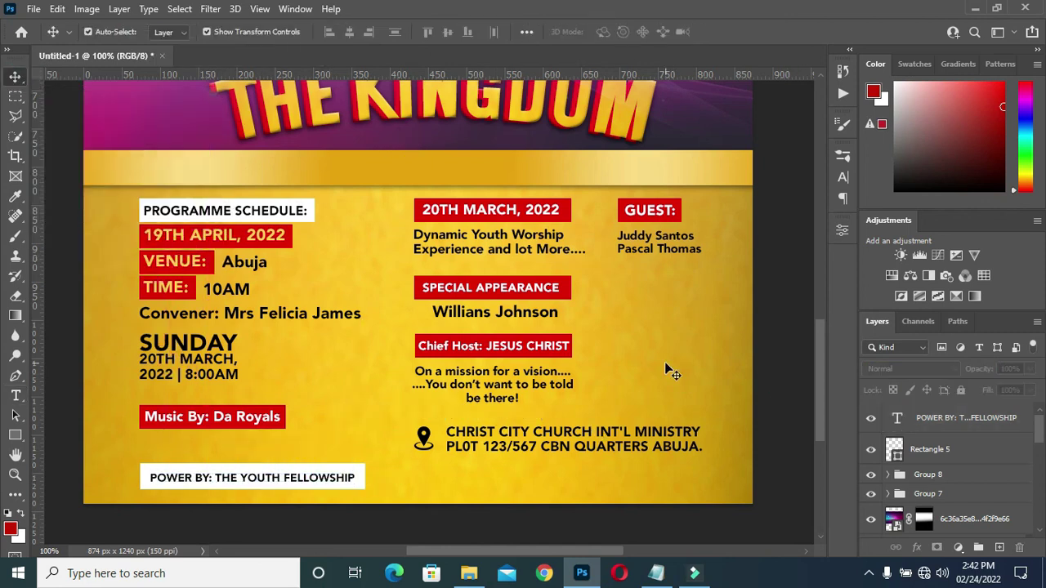
key(ctrl+0)
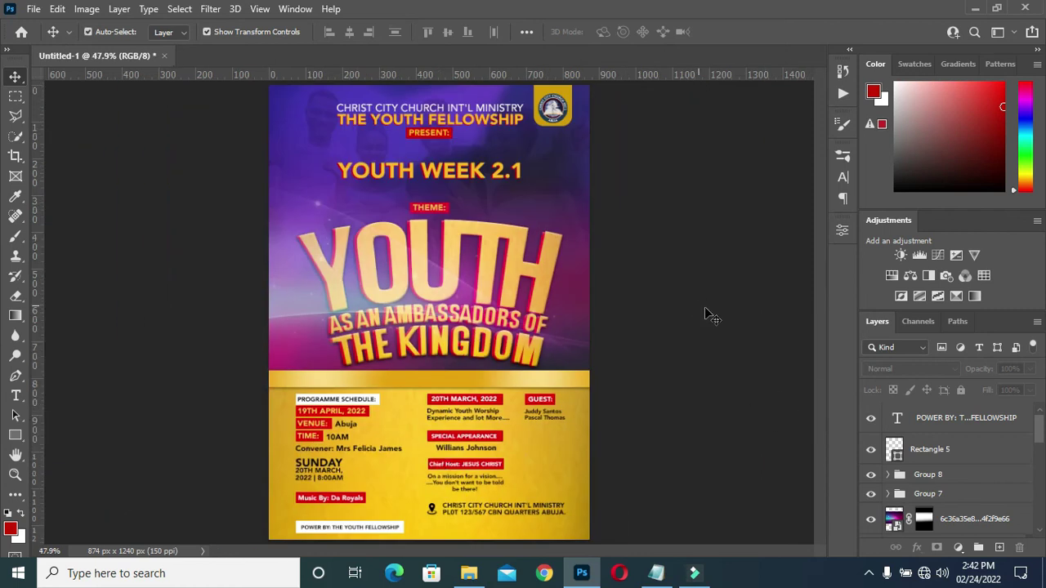
Rename the schedule group PROGRAMME and the address group LOCATION
double_click(922, 494)
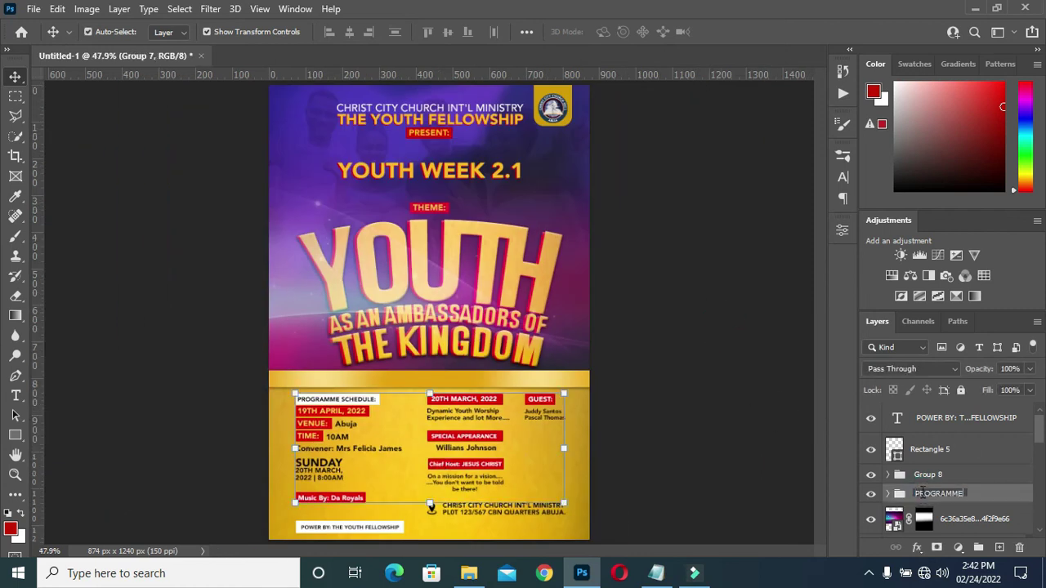
text(PROGRAMME)
double_click(927, 474)
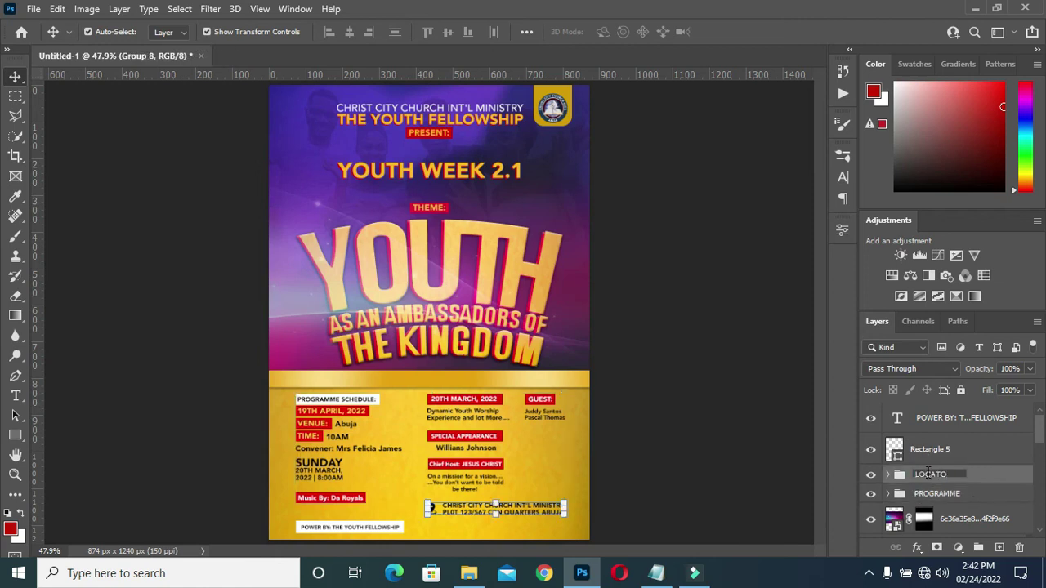
text(LOCATION)
key(Return)
Group the footer text with its white rectangle
click(929, 448)
shift+click(947, 418)
key(ctrl+g)
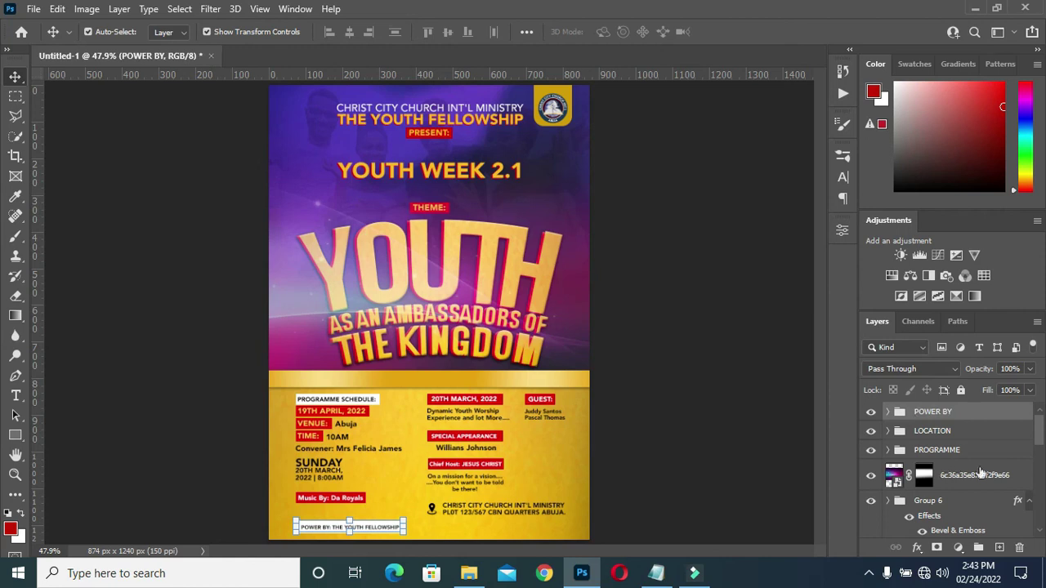
Rename the title groups TEXT, THEME and YOUTH WEEK 2.1
scroll(980, 474, down, 2)
click(931, 422)
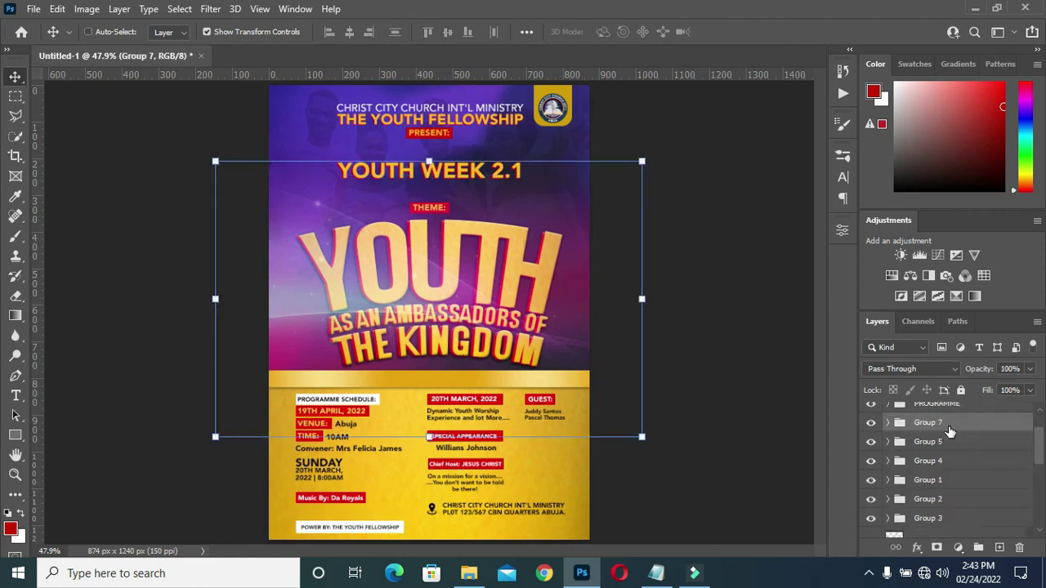
text(TEXT)
double_click(929, 441)
text(TH)
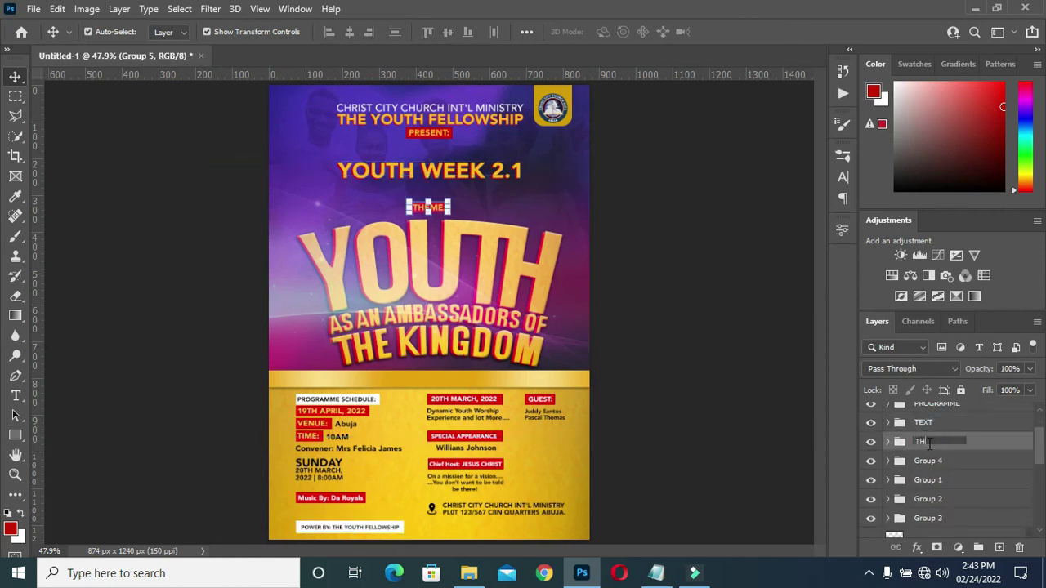
text(EME)
double_click(927, 461)
text(YOUTH WEEK 2)
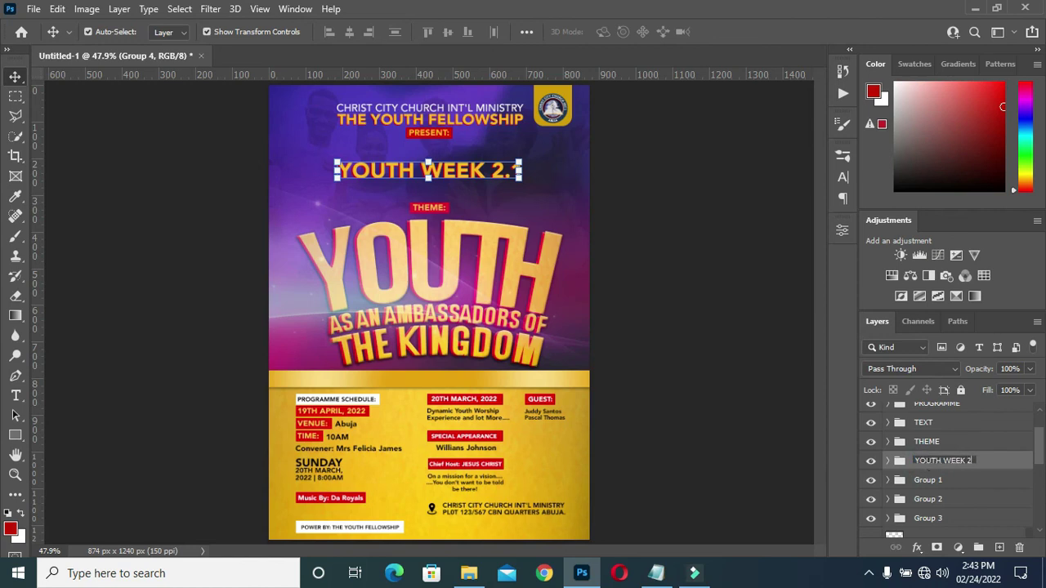
text(.1)
Rename the remaining heading groups PRESENT, YOUTH FELLOWSHIP and CHURCH NAME
double_click(927, 479)
text(PRESENT)
key(Return)
double_click(927, 499)
text(Y)
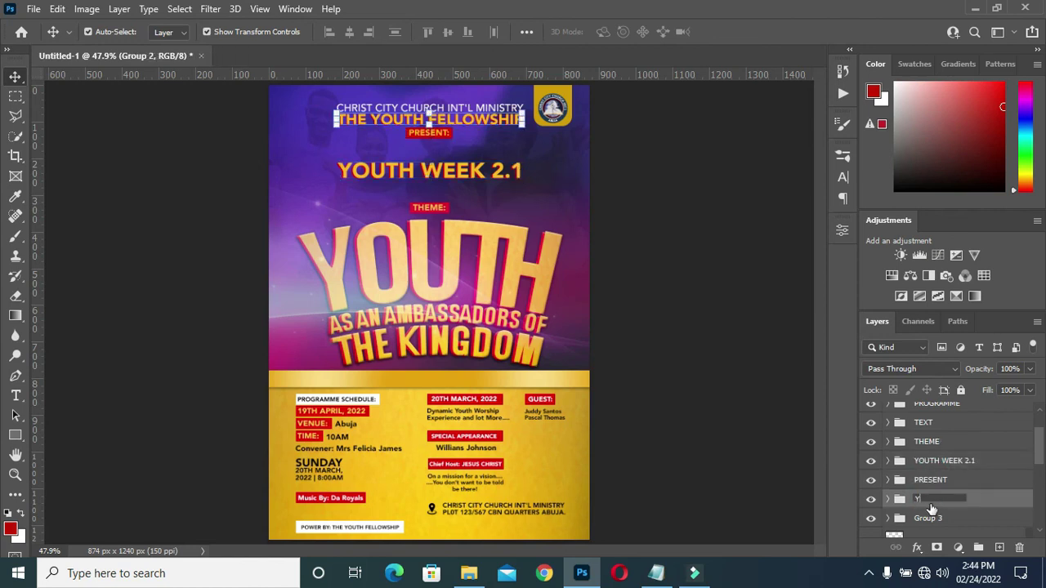
text(OUTH FELLOWSHIP)
key(Return)
double_click(929, 518)
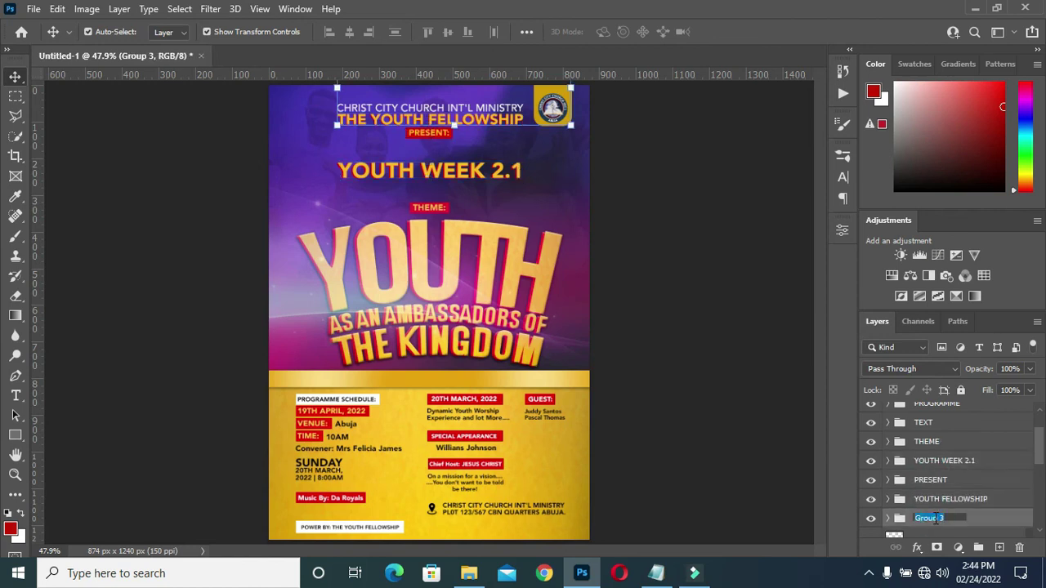
key(Return)
Group the remaining background layers into a group named BG
scroll(939, 490, down, 2)
click(928, 500)
key(ctrl+g)
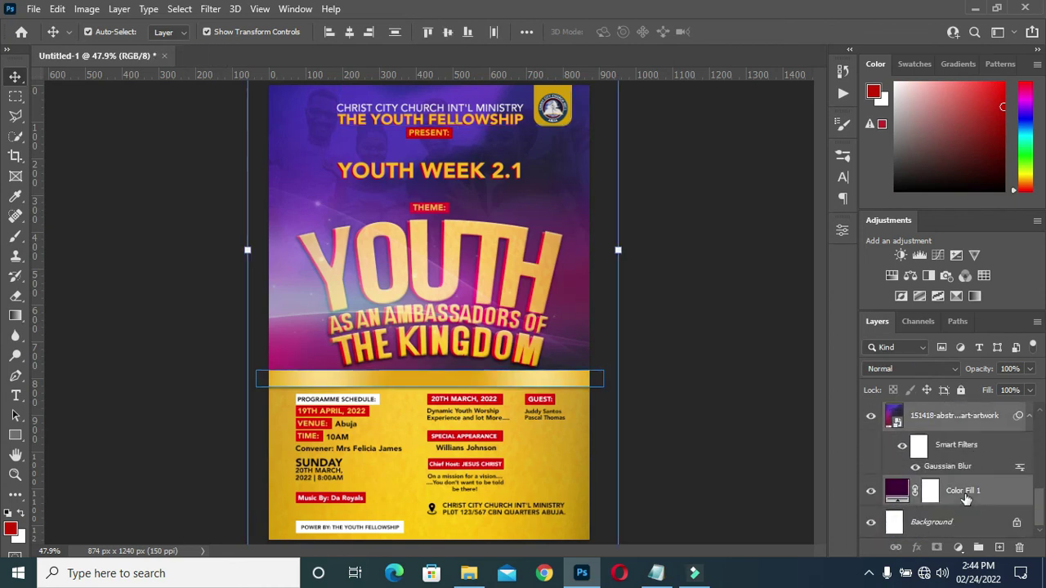
key(Return)
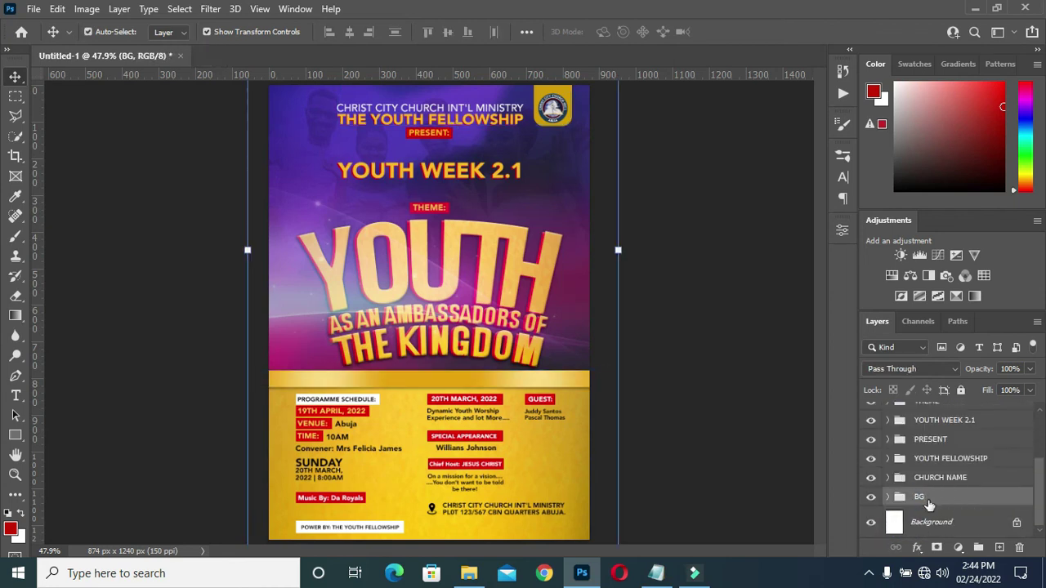
click(776, 447)
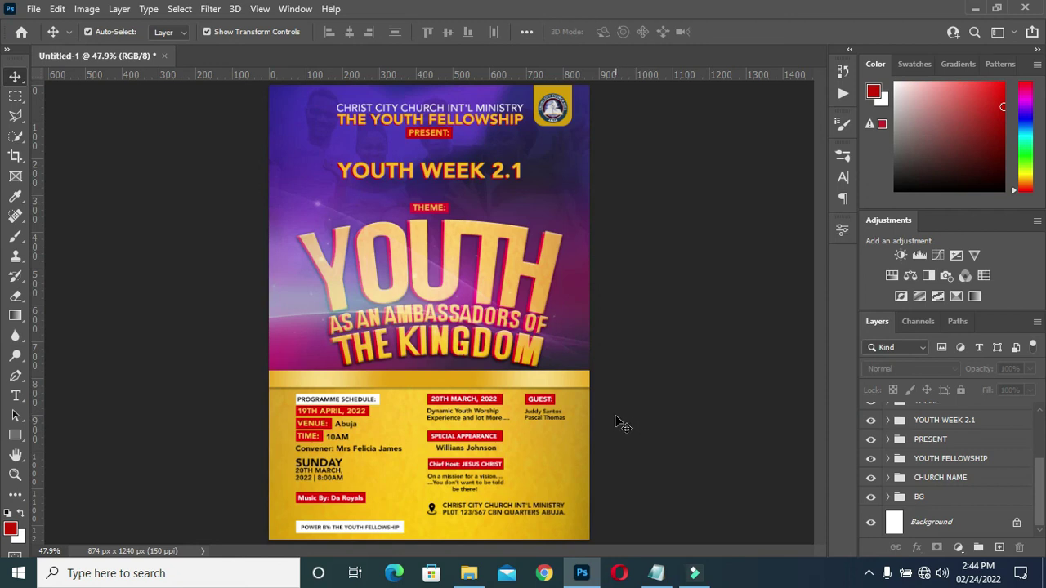
scroll(956, 444, up, 3)
Squash the gold divider band into a thinner strip
click(944, 454)
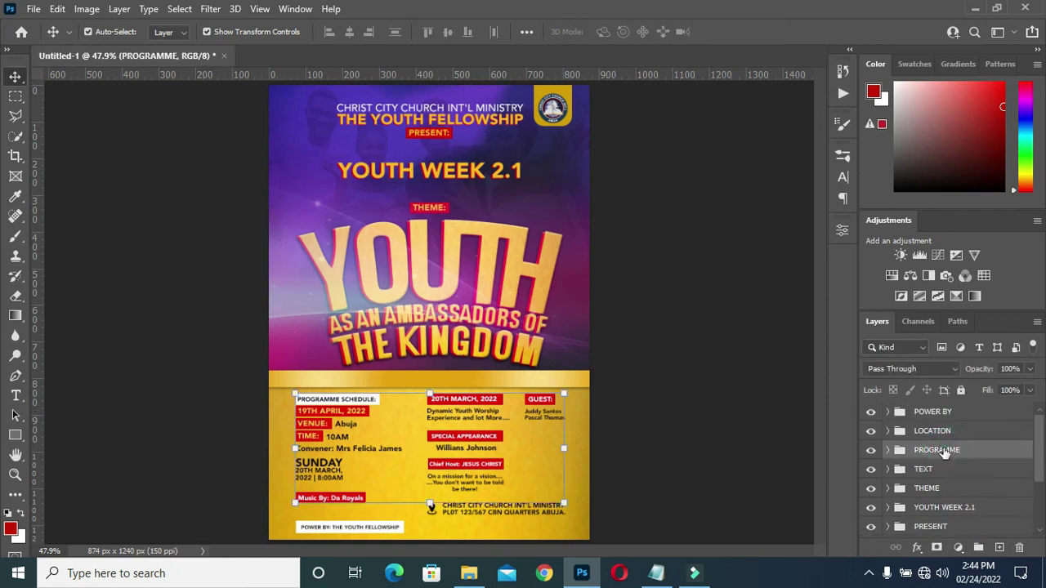
key(ctrl+a)
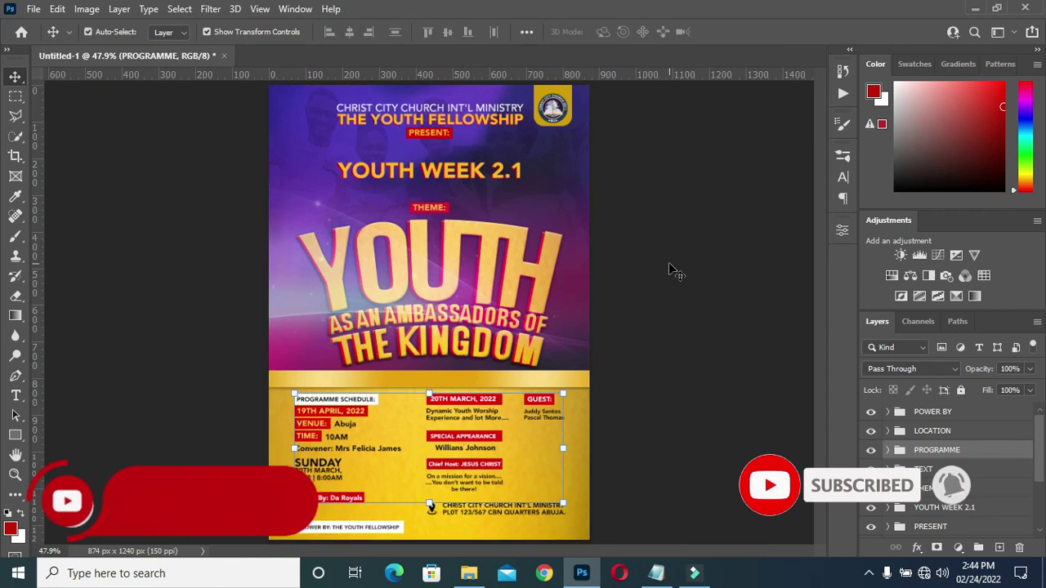
key(ctrl+d)
click(820, 269)
key(ctrl+plus)
key(ctrl+plus)
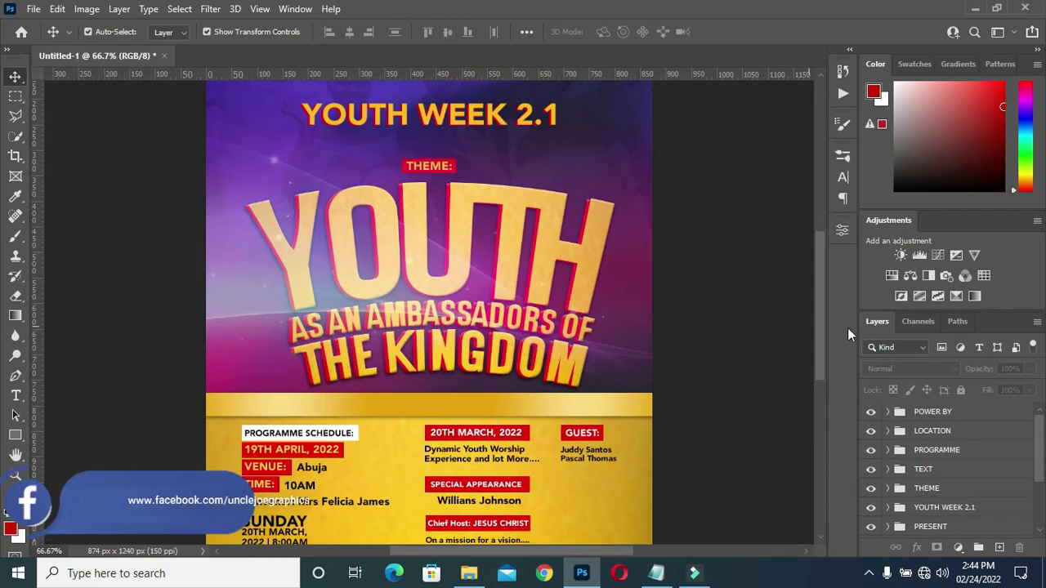
drag(820, 330, 825, 366)
click(452, 292)
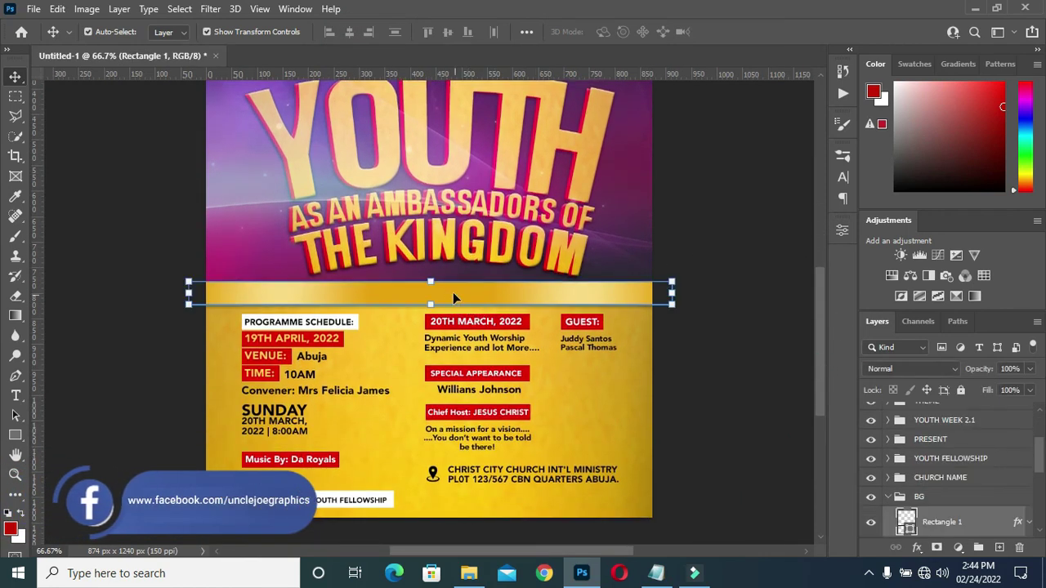
drag(430, 279, 429, 287)
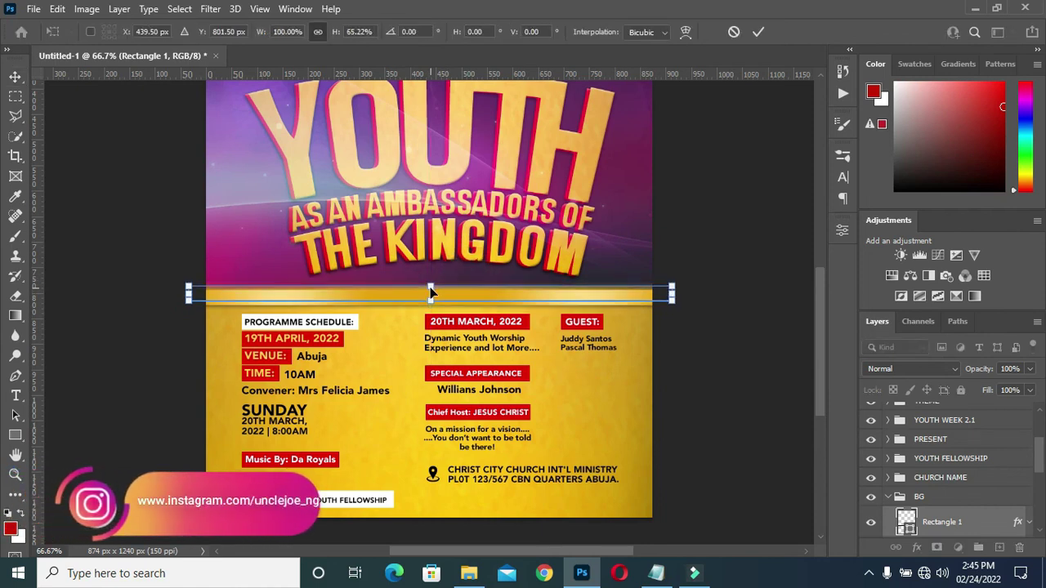
key(Return)
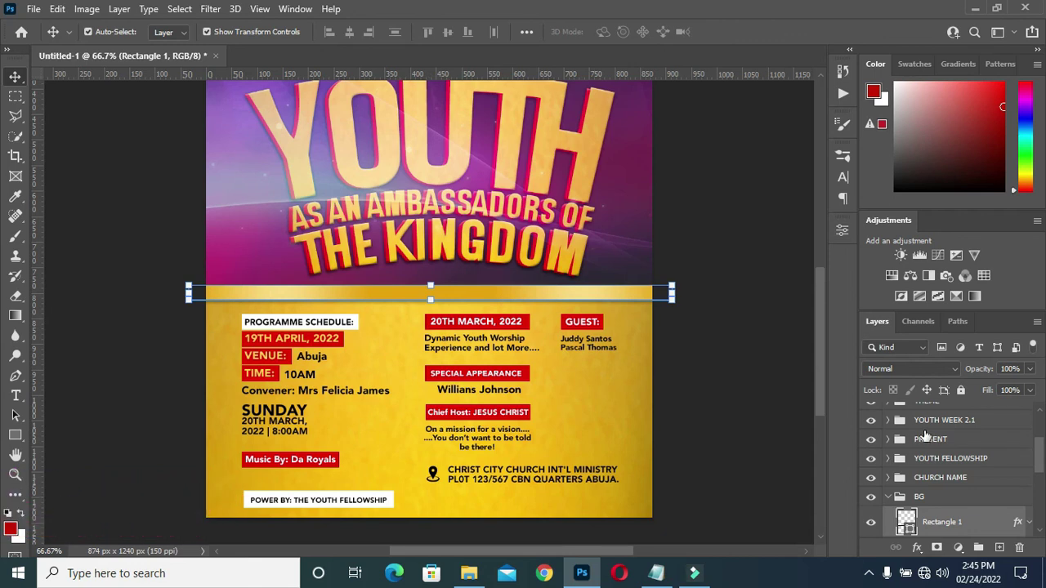
Nudge the PROGRAMME schedule group up by a pixel
click(891, 500)
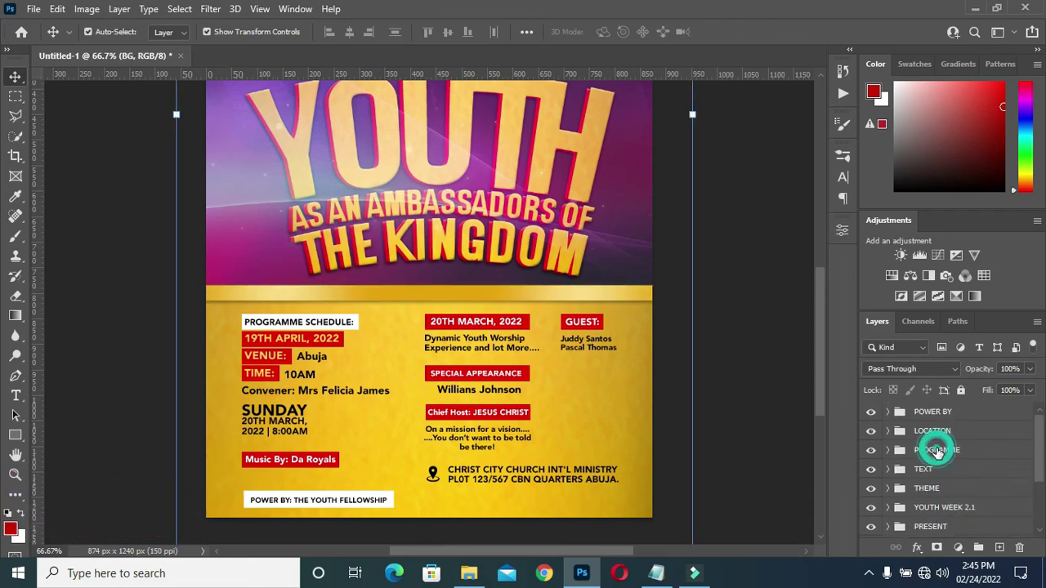
click(937, 450)
key(Up)
key(Up)
key(Up)
key(Up)
key(Up)
key(Up)
key(Up)
key(Up)
key(Up)
key(Up)
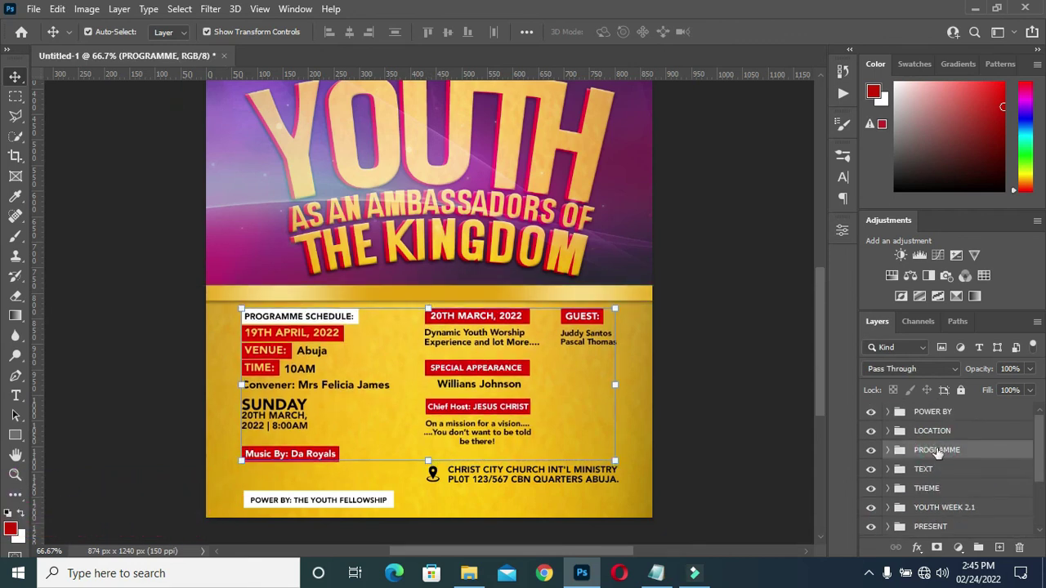
key(Up)
key(Up)
key(Up)
key(Up)
key(Up)
key(Up)
key(Up)
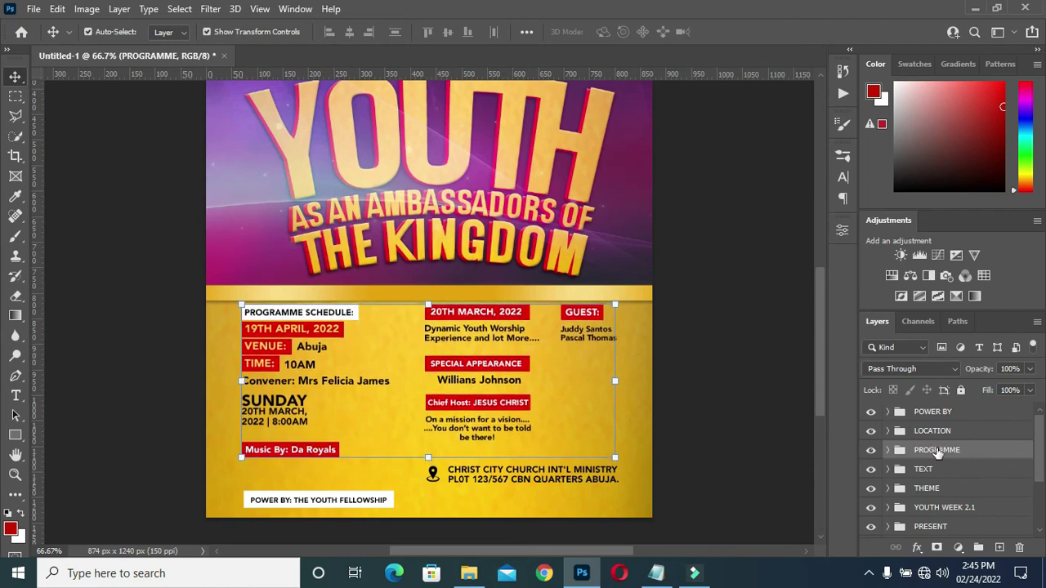
key(Down)
click(716, 380)
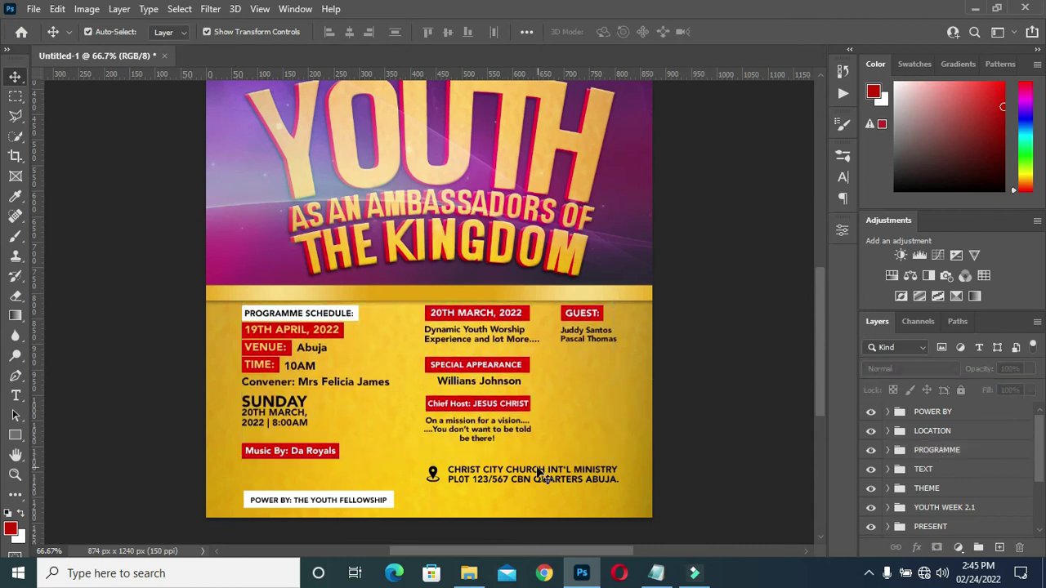
Nudge the POWER BY footer group up slightly
click(937, 413)
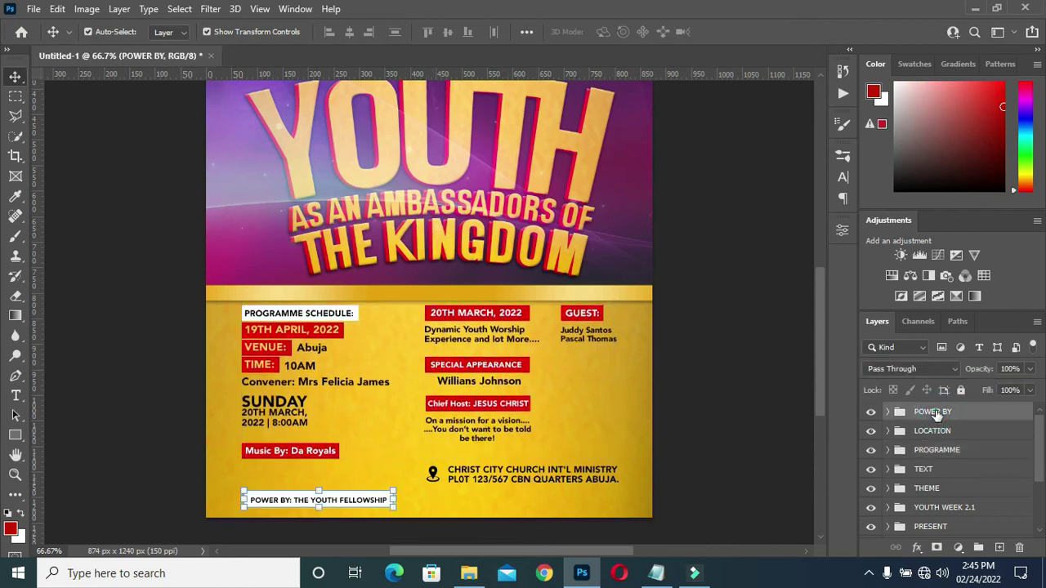
key(Up)
key(Up)
key(Up)
click(777, 424)
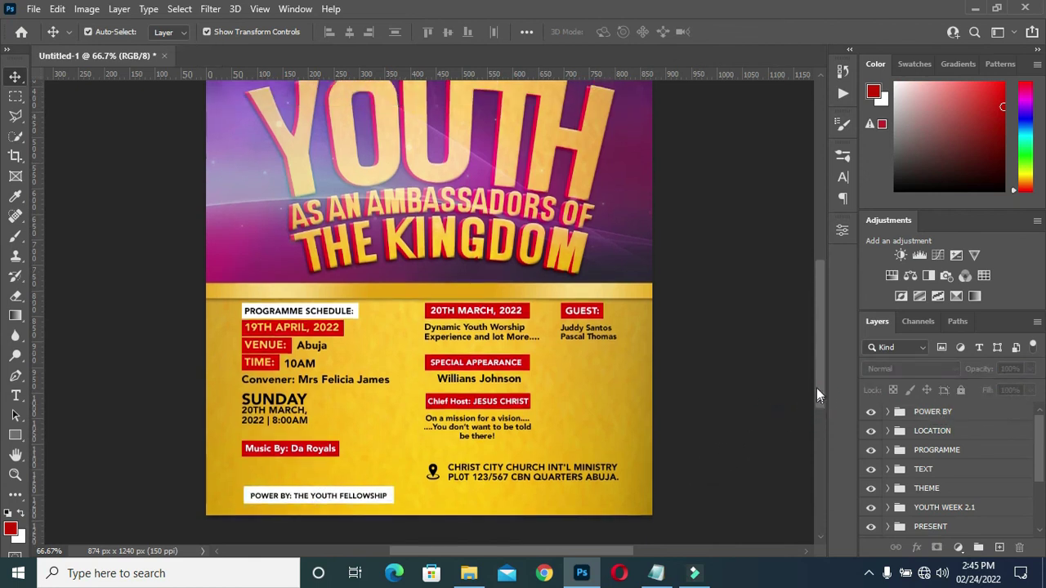
scroll(815, 398, up, 2)
scroll(714, 366, down, 2)
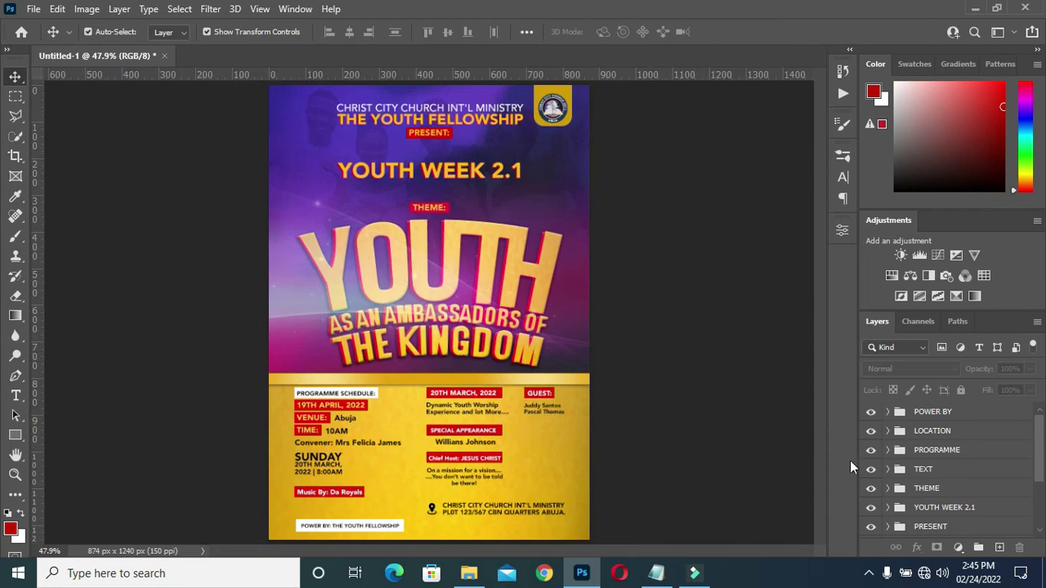
scroll(932, 465, down, 3)
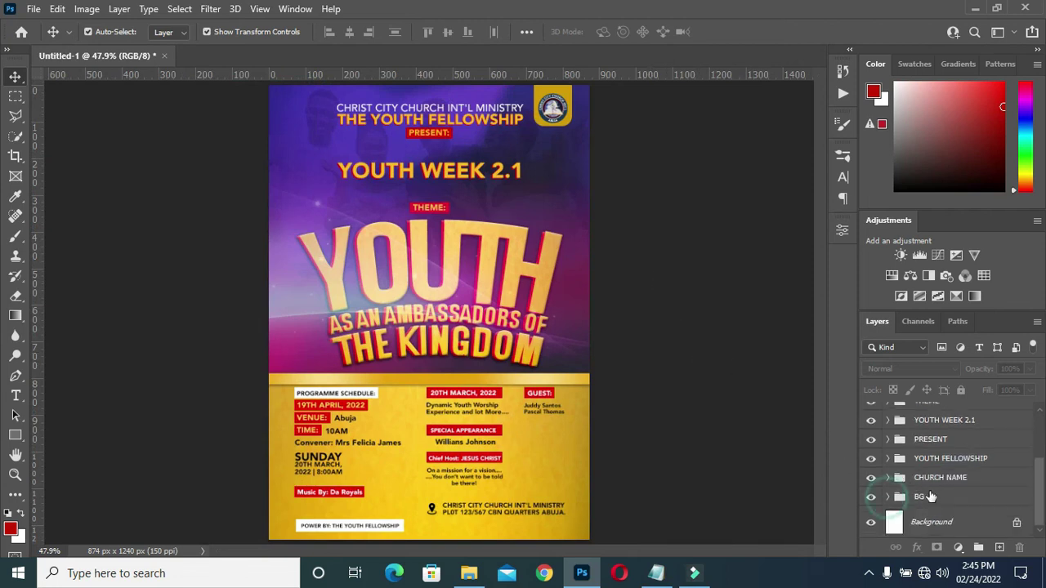
Add a Hue/Saturation adjustment (Hue +2, Saturation +15, Lightness -19) clipped to the artwork
click(887, 496)
click(946, 487)
click(1028, 482)
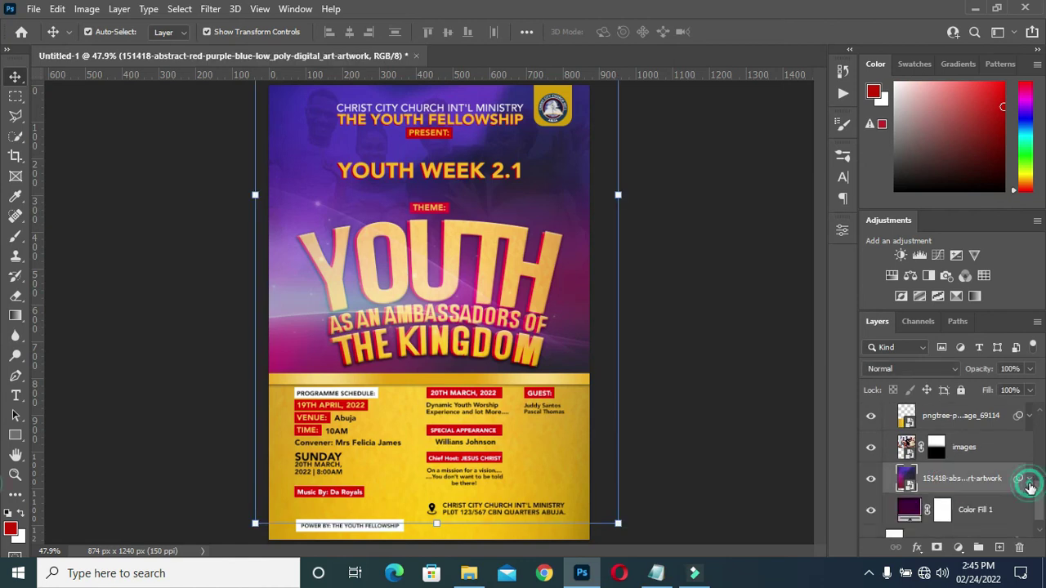
click(960, 549)
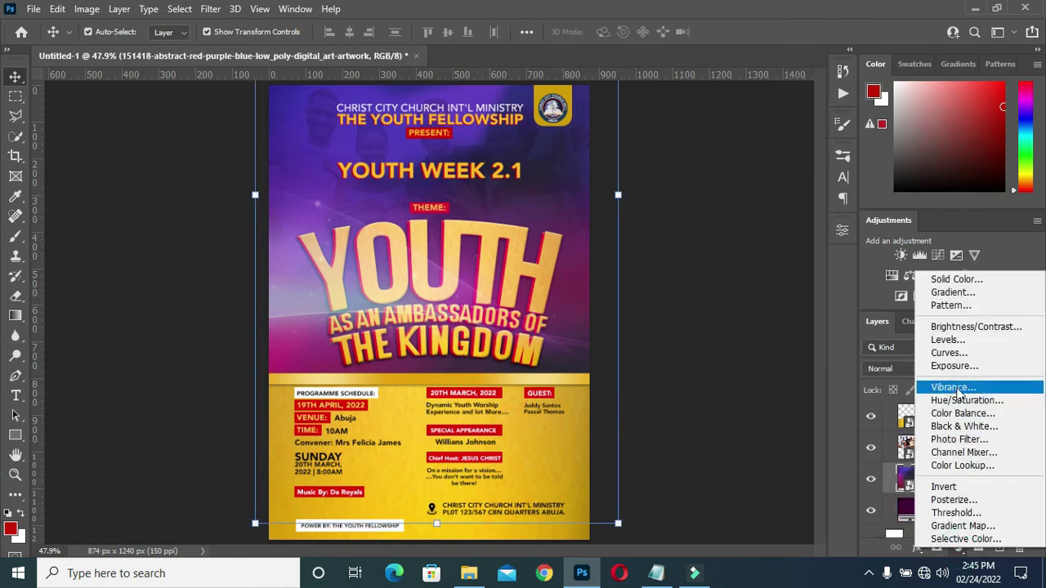
click(934, 398)
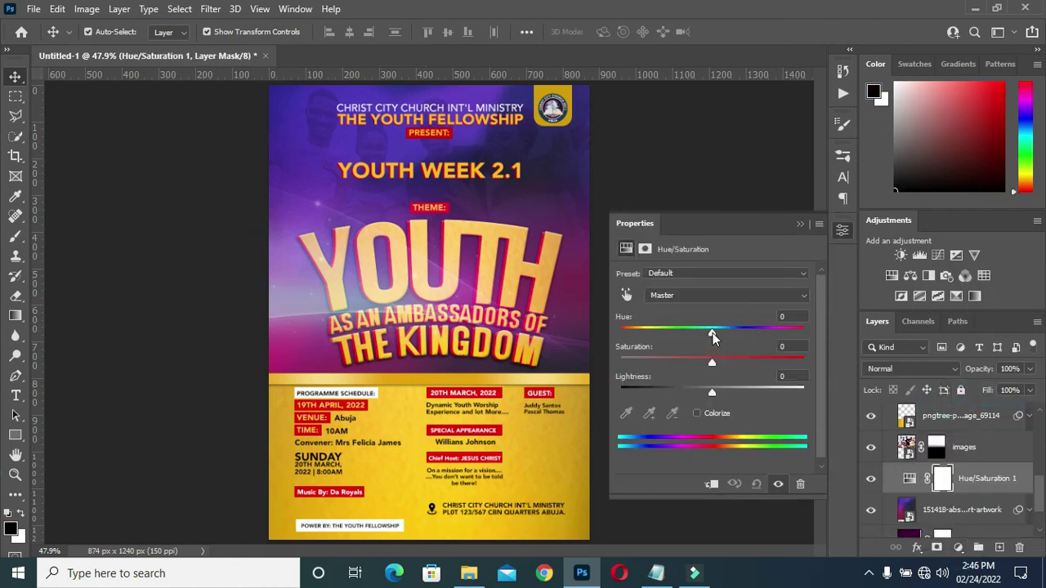
mouse_move(712, 335)
mouse_down()
mouse_move(754, 332)
mouse_move(675, 328)
mouse_move(704, 333)
mouse_up()
drag(710, 391, 715, 337)
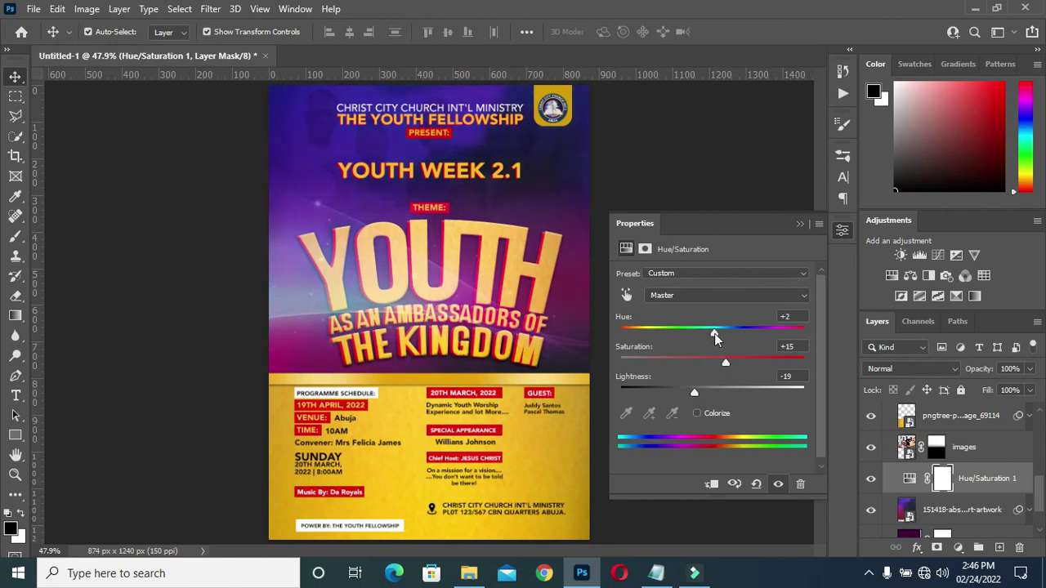
click(712, 484)
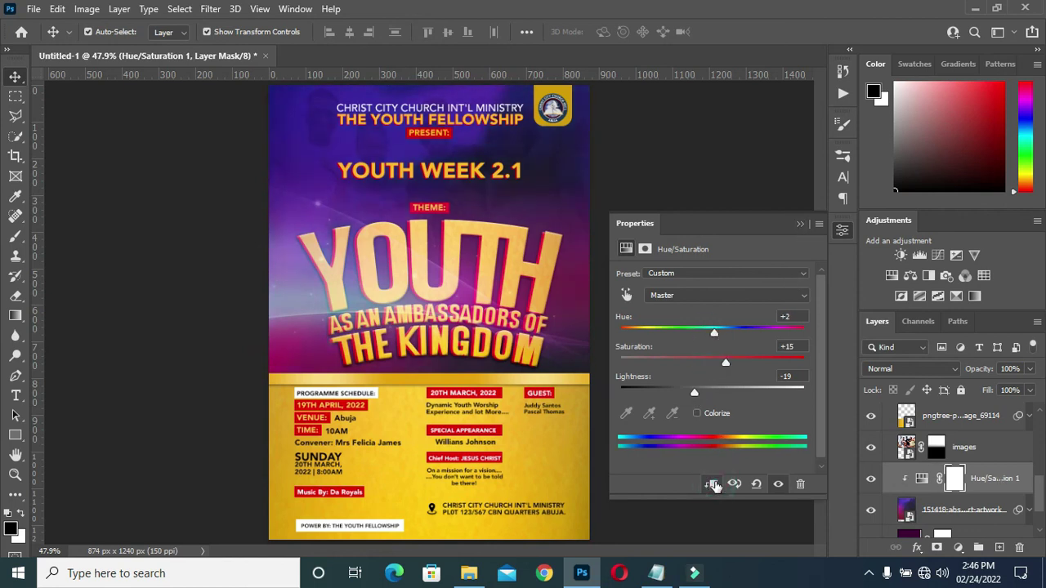
click(800, 222)
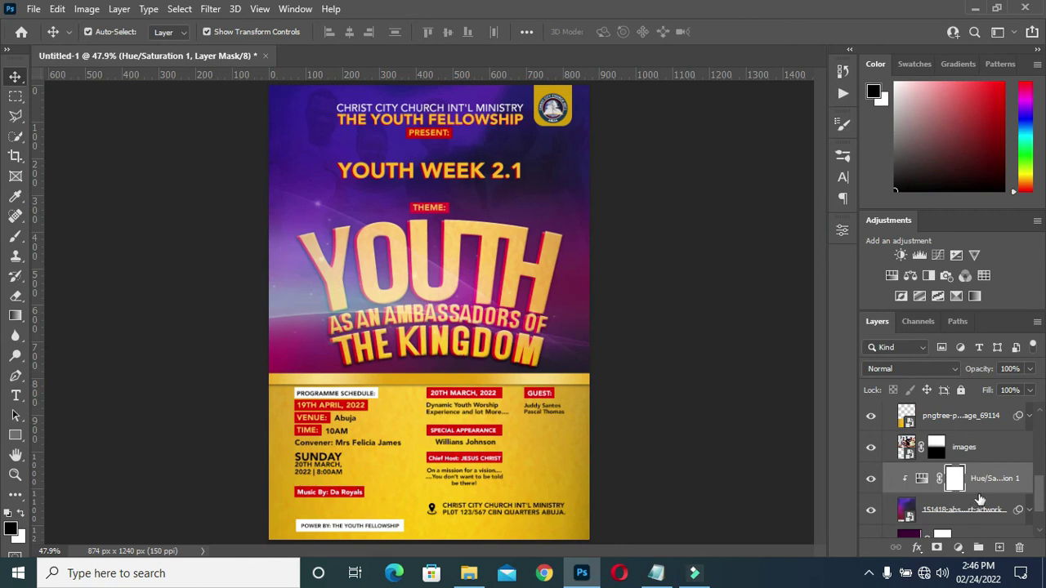
Add a Curves adjustment that deepens midtones and shadows for more contrast
scroll(981, 499, down, 1)
click(958, 548)
click(943, 352)
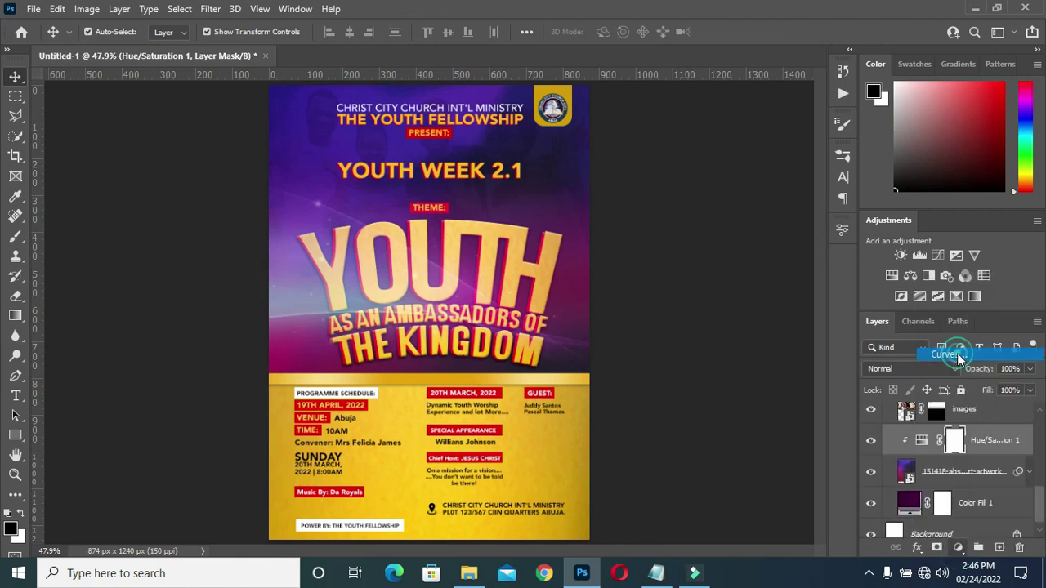
drag(732, 377, 742, 385)
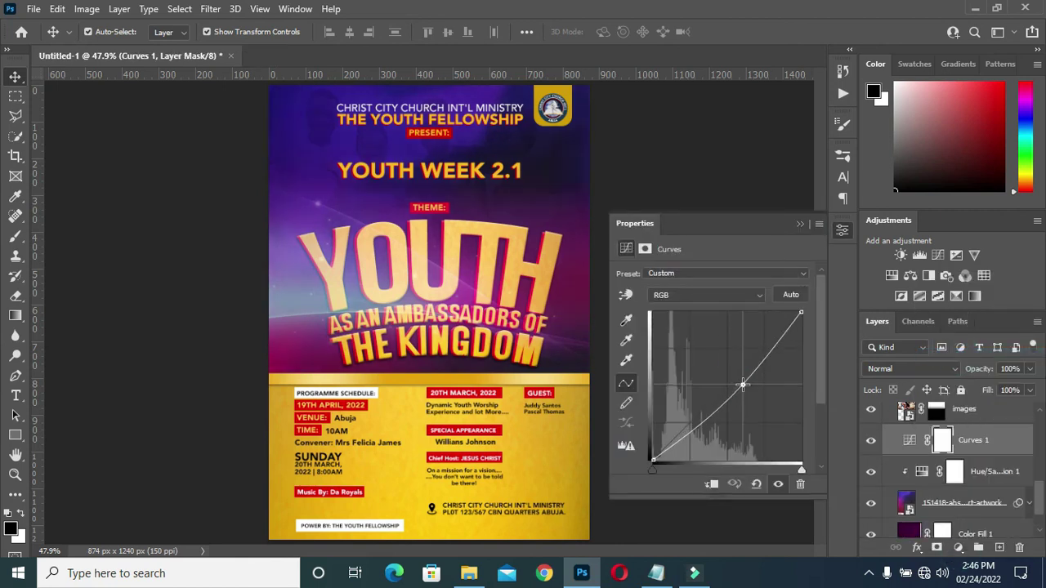
drag(653, 458, 675, 459)
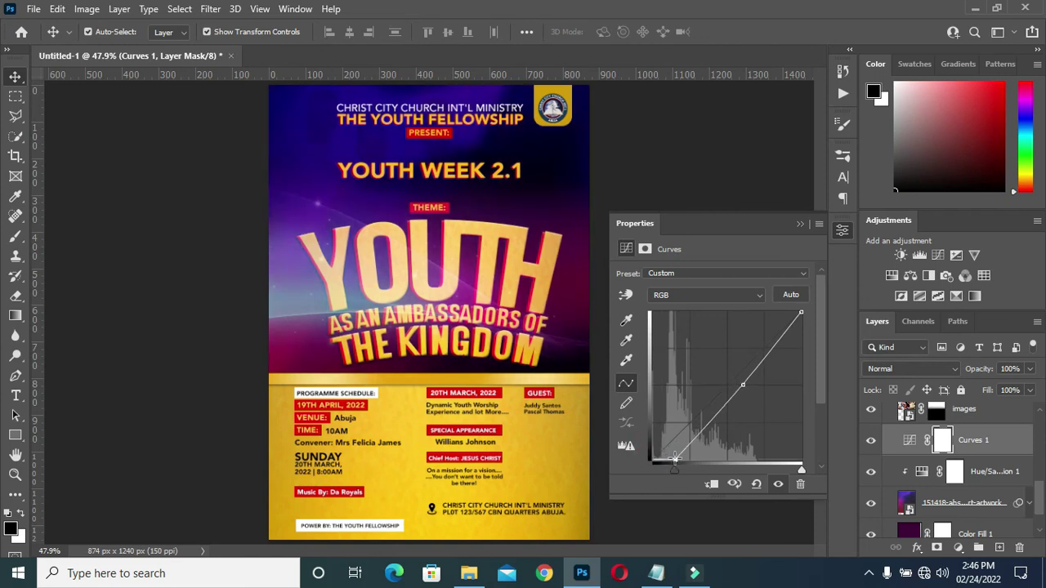
click(800, 224)
Switch the youth photo layer to Screen blend mode, shift it left, and lower its opacity
scroll(984, 420, up, 1)
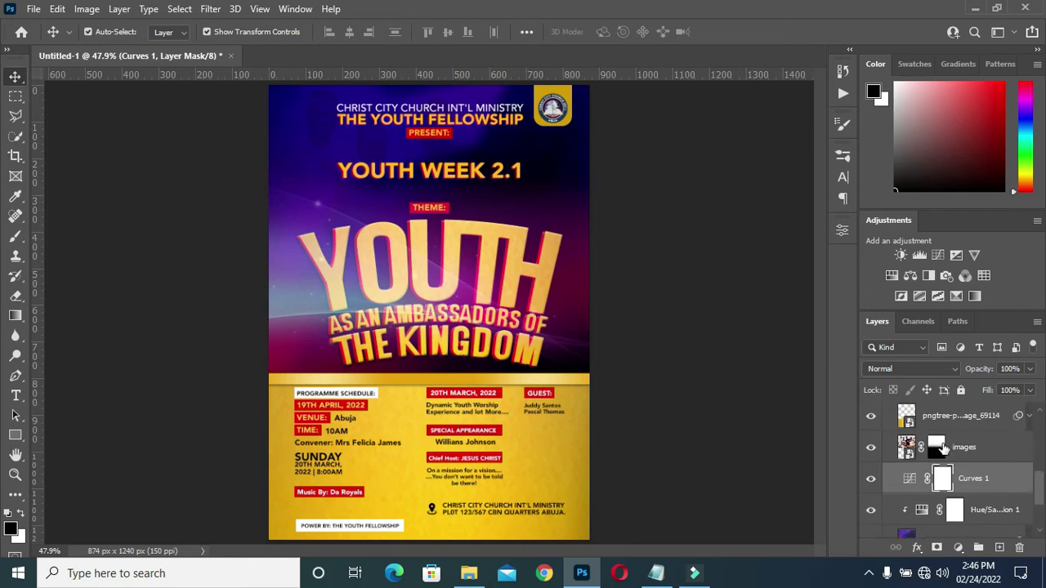
click(963, 447)
drag(983, 370, 995, 370)
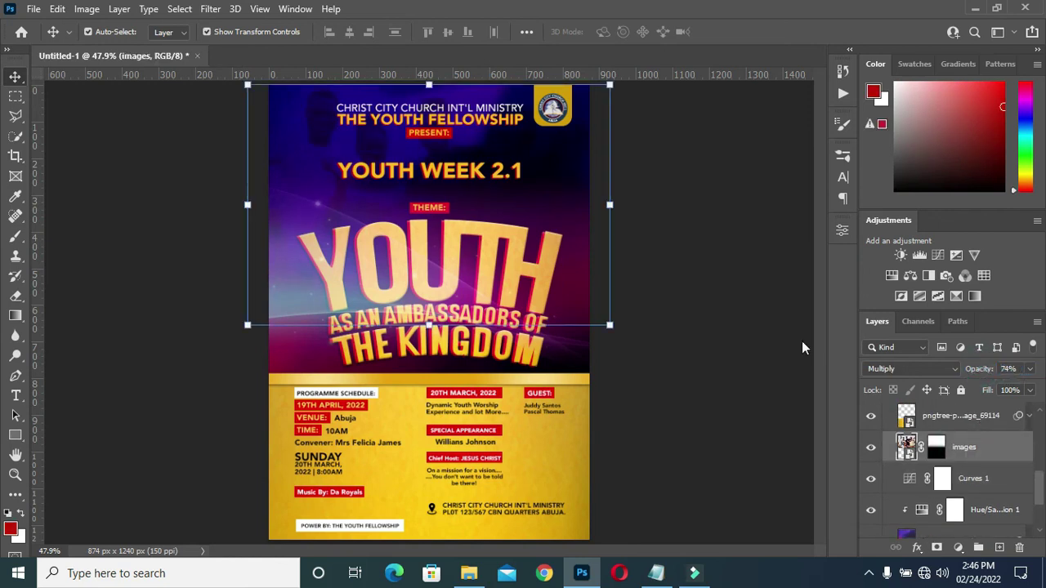
drag(559, 184, 515, 179)
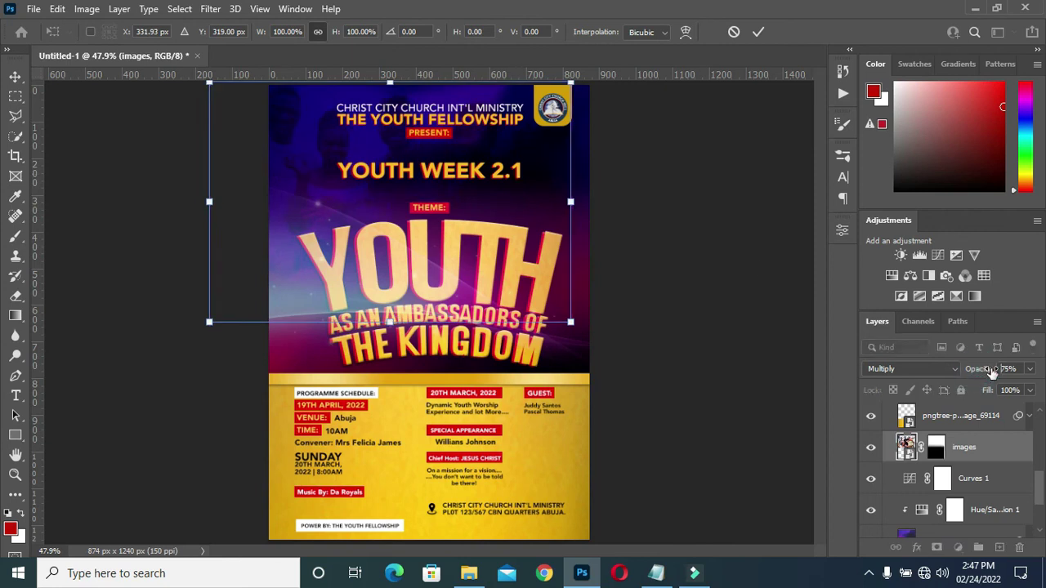
click(915, 368)
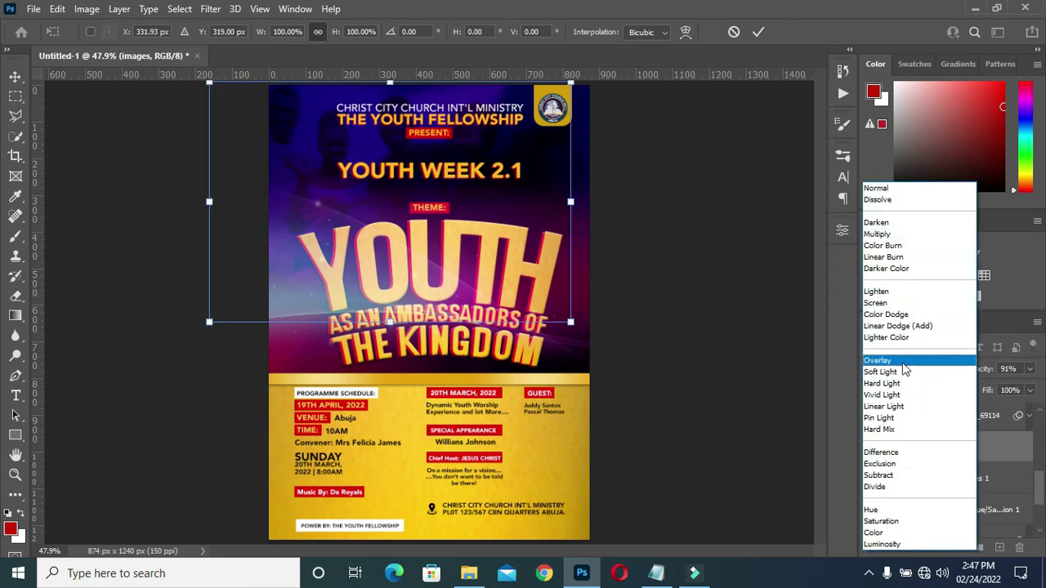
click(889, 306)
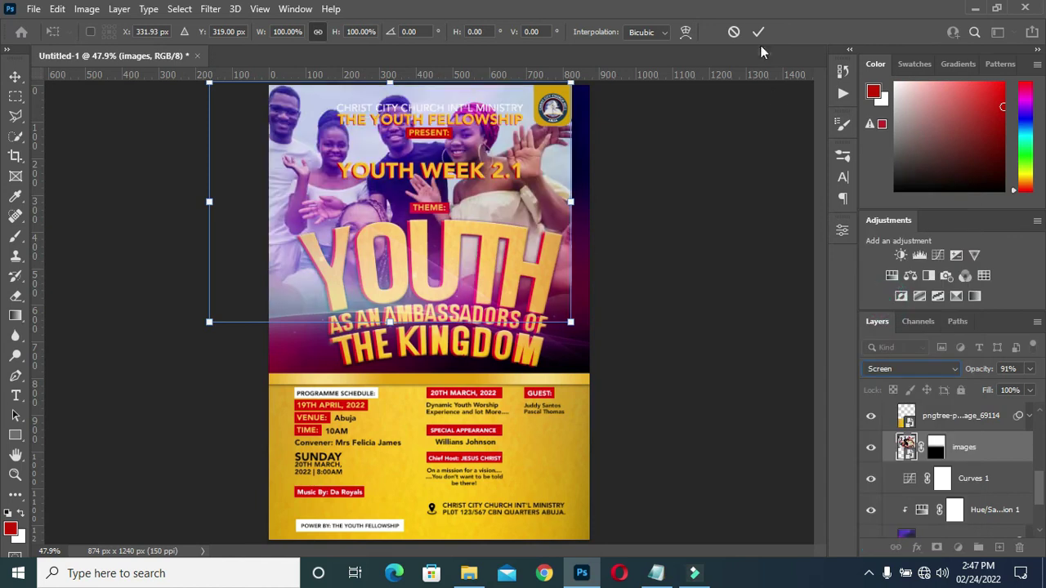
click(756, 31)
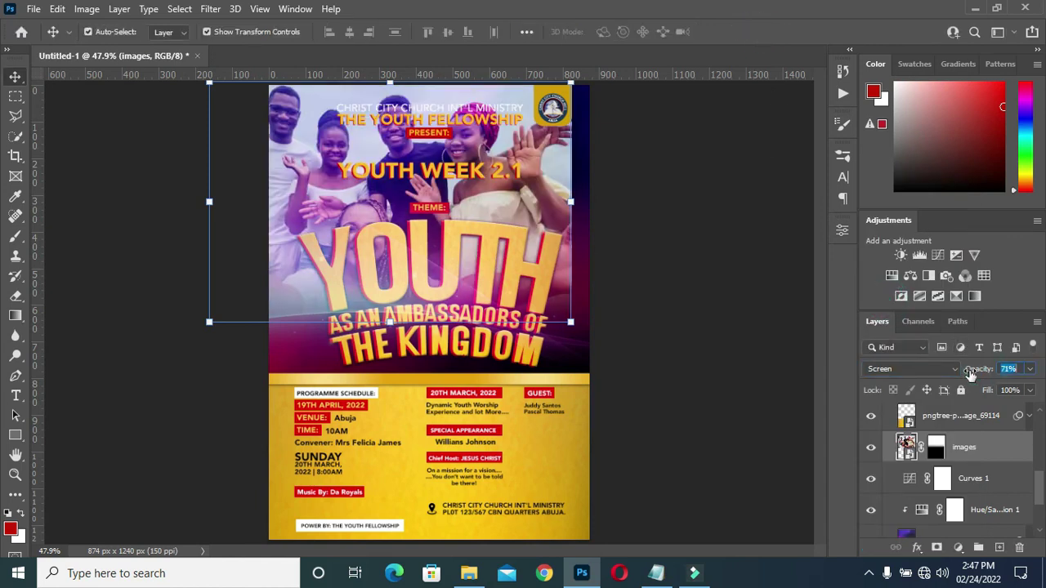
drag(970, 372, 939, 378)
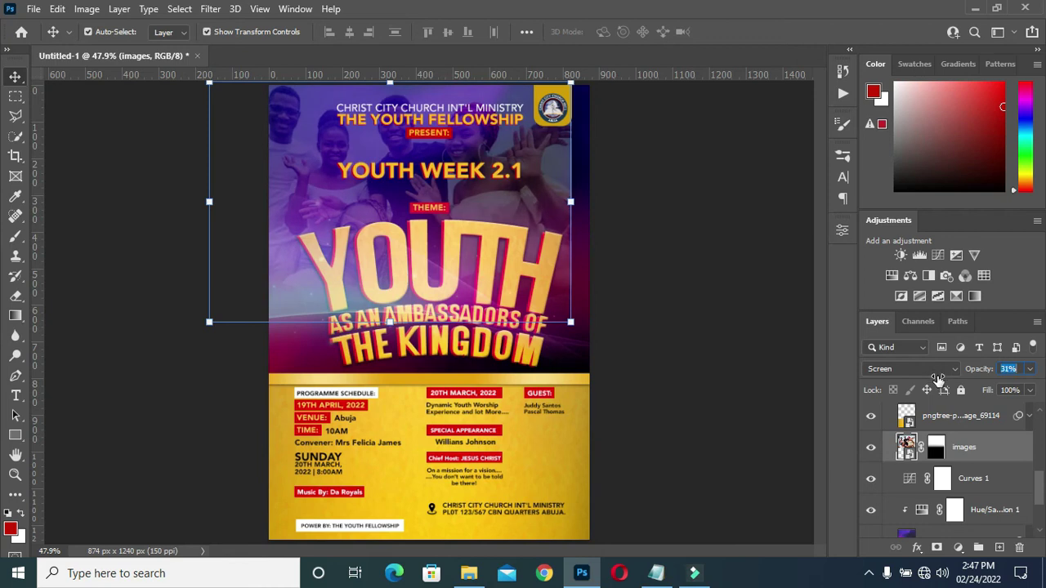
click(294, 193)
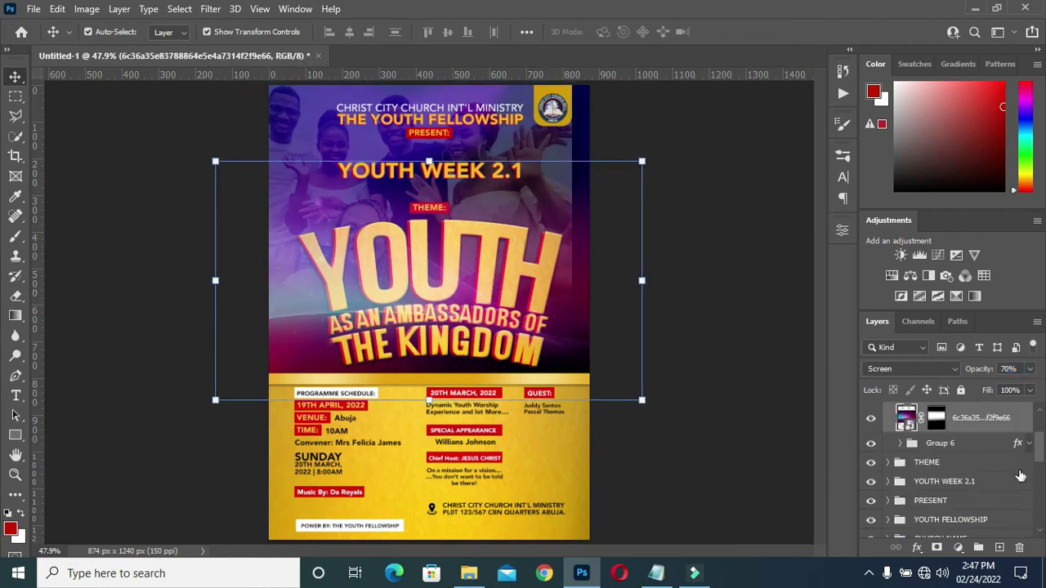
Nudge the youth photo slightly right and fade it further to about 18% opacity
scroll(1020, 475, down, 10)
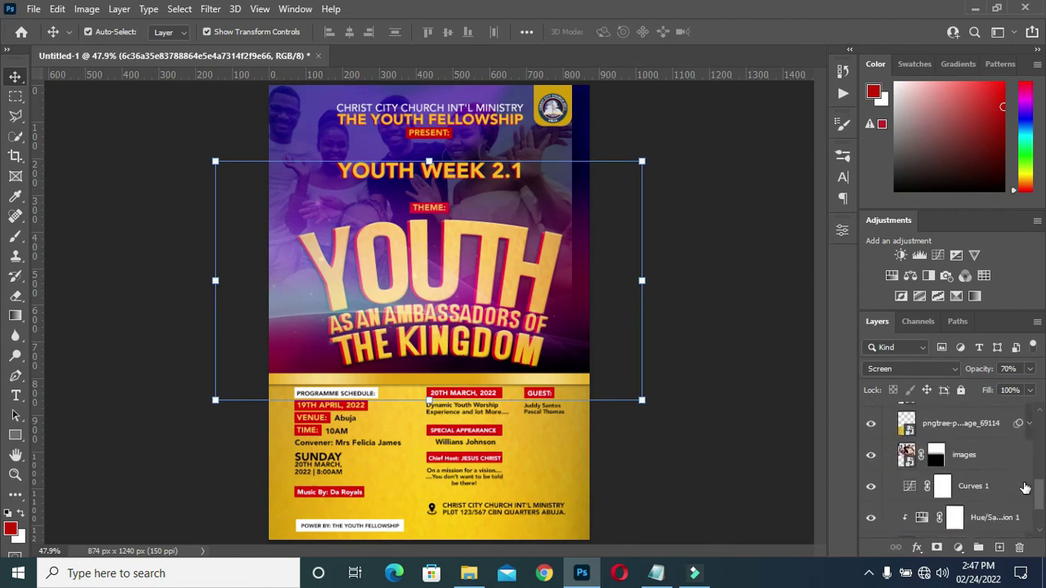
scroll(1024, 488, down, 3)
scroll(986, 462, up, 2)
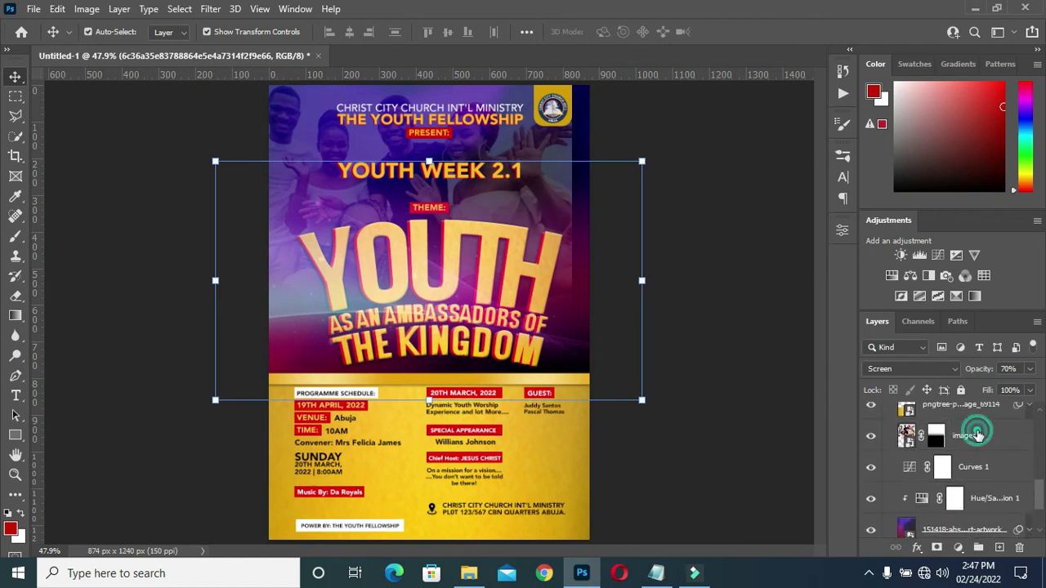
click(972, 434)
click(569, 202)
drag(575, 200, 588, 200)
key(Return)
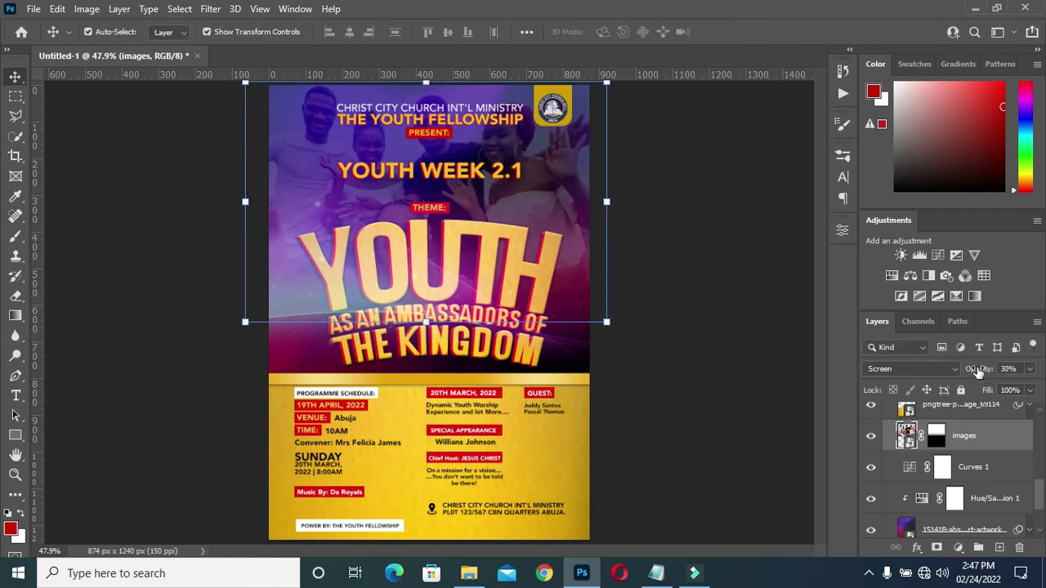
drag(972, 370, 969, 370)
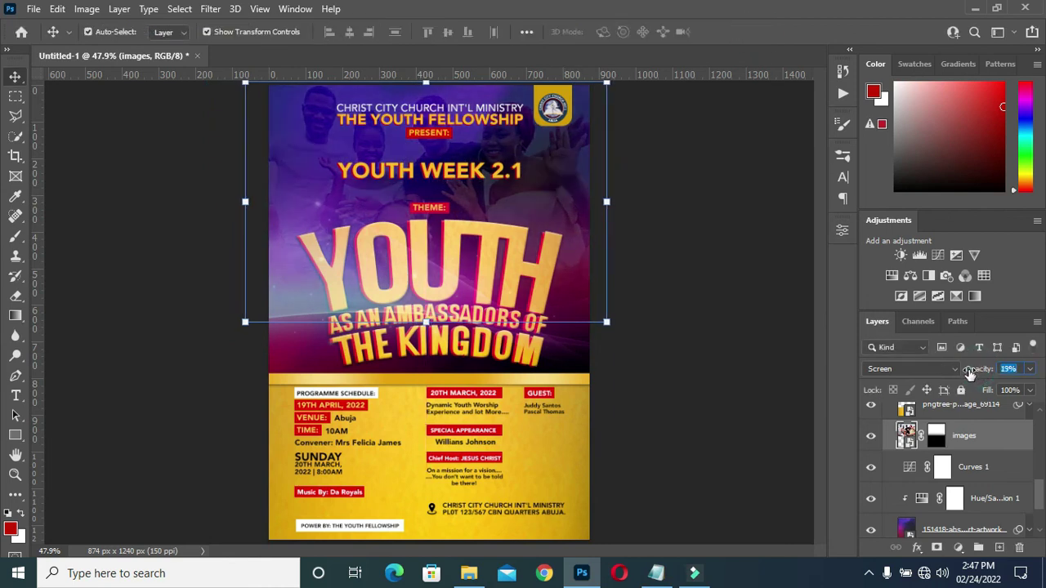
click(743, 331)
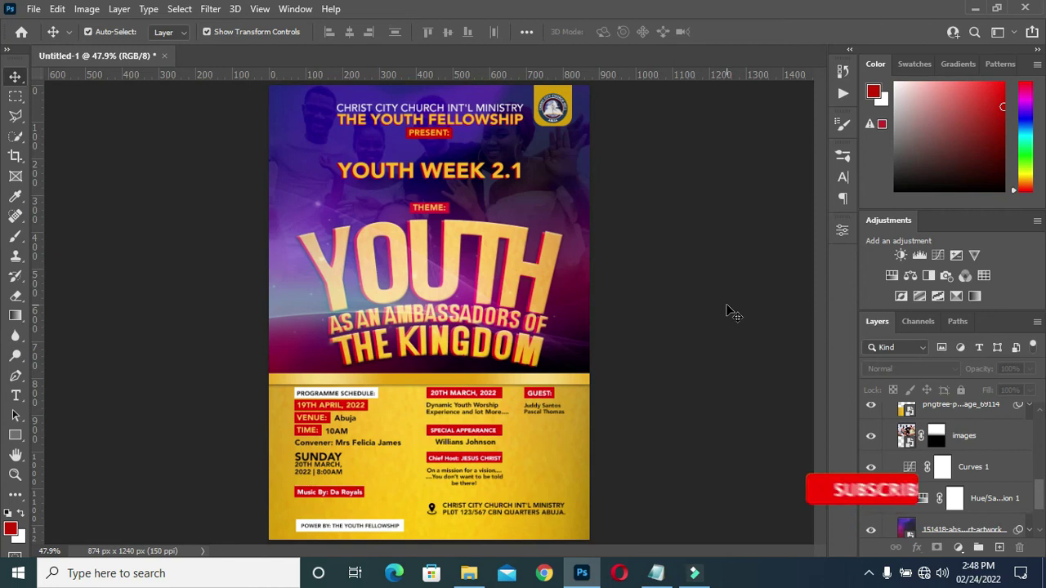
Collapse the TEXT layer group in the Layers panel and clear the layer selection
scroll(899, 523, up, 5)
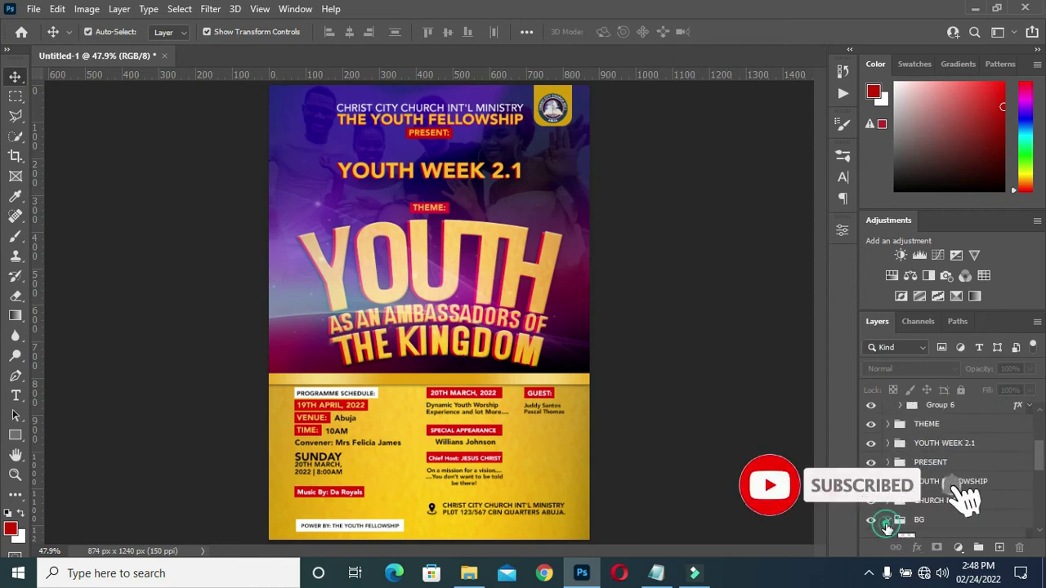
scroll(907, 510, up, 3)
click(919, 469)
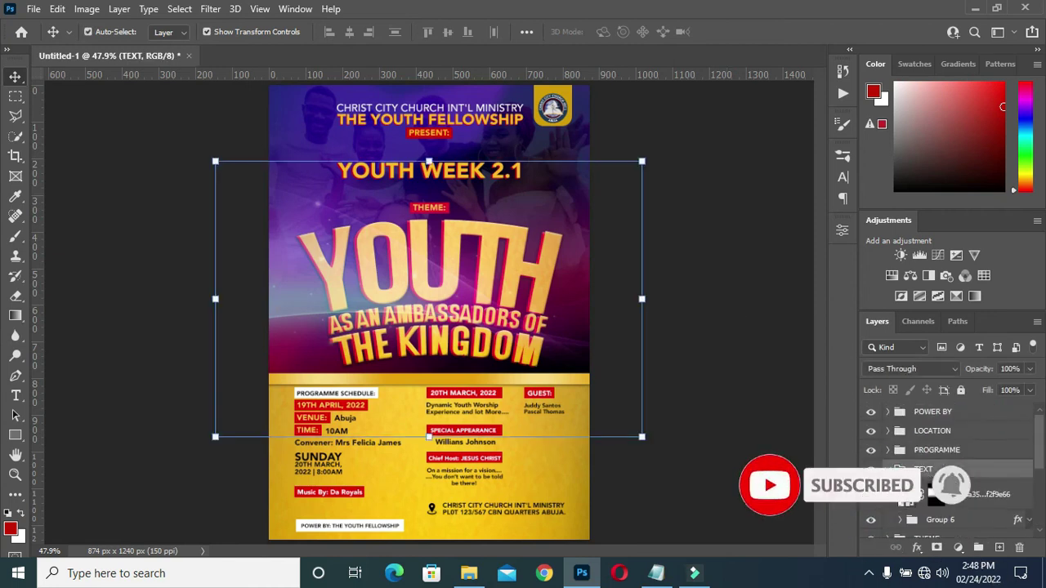
click(887, 469)
click(701, 347)
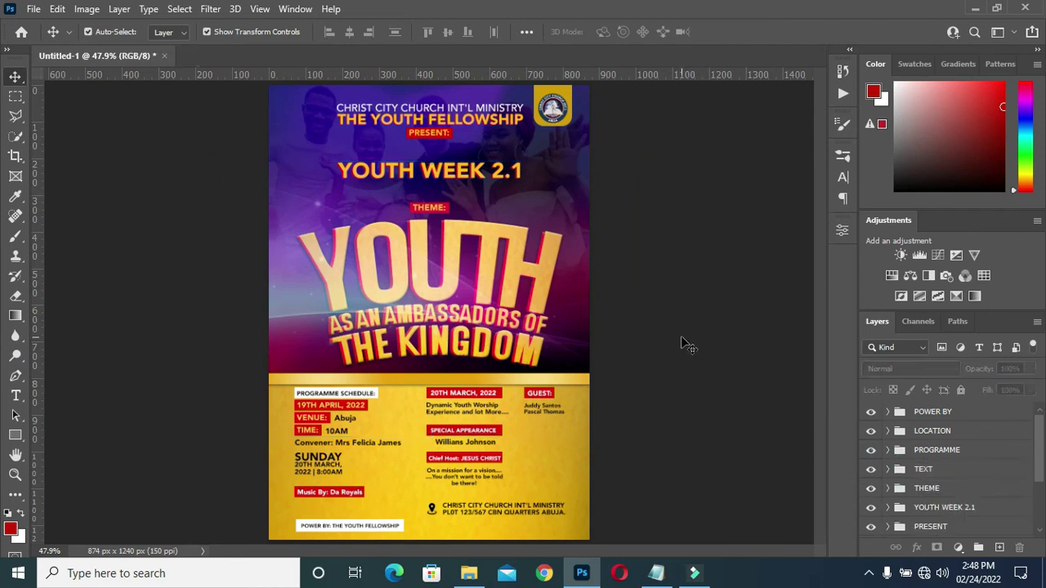